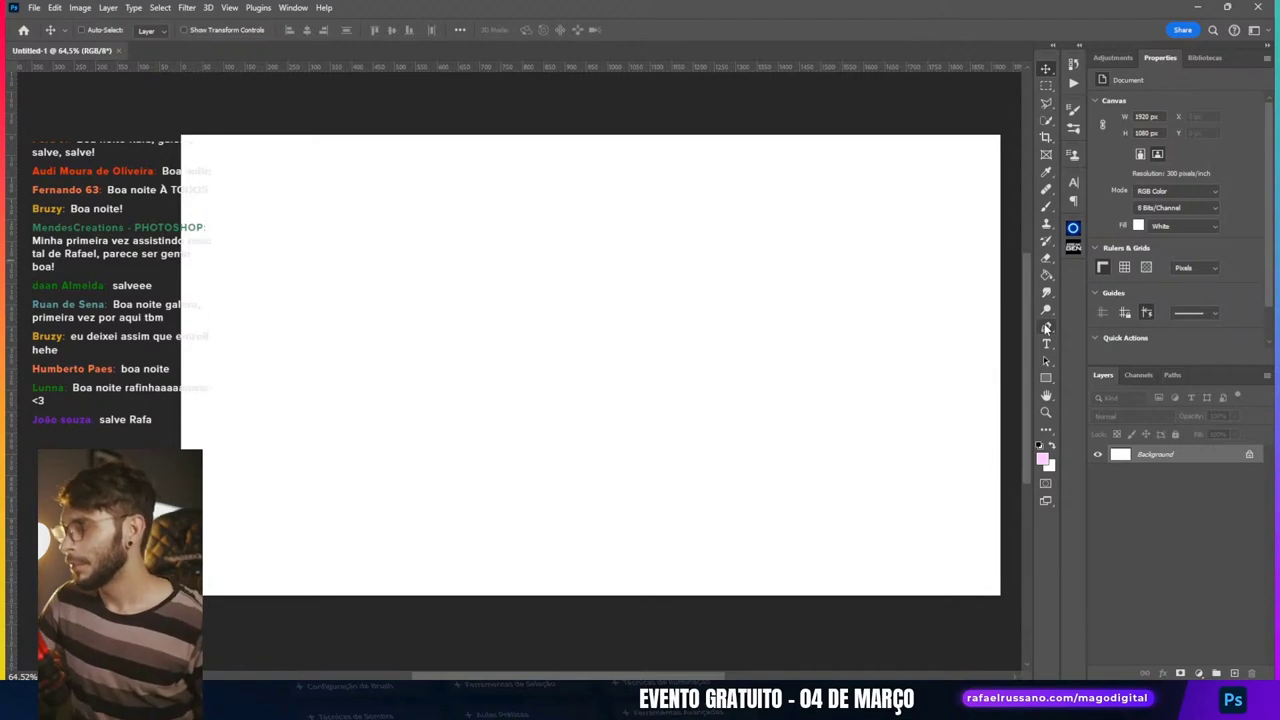
# Step: Choose the Pen tool in Path mode to draw vector paths on the blank canvas
pyautogui.click(1046, 328)
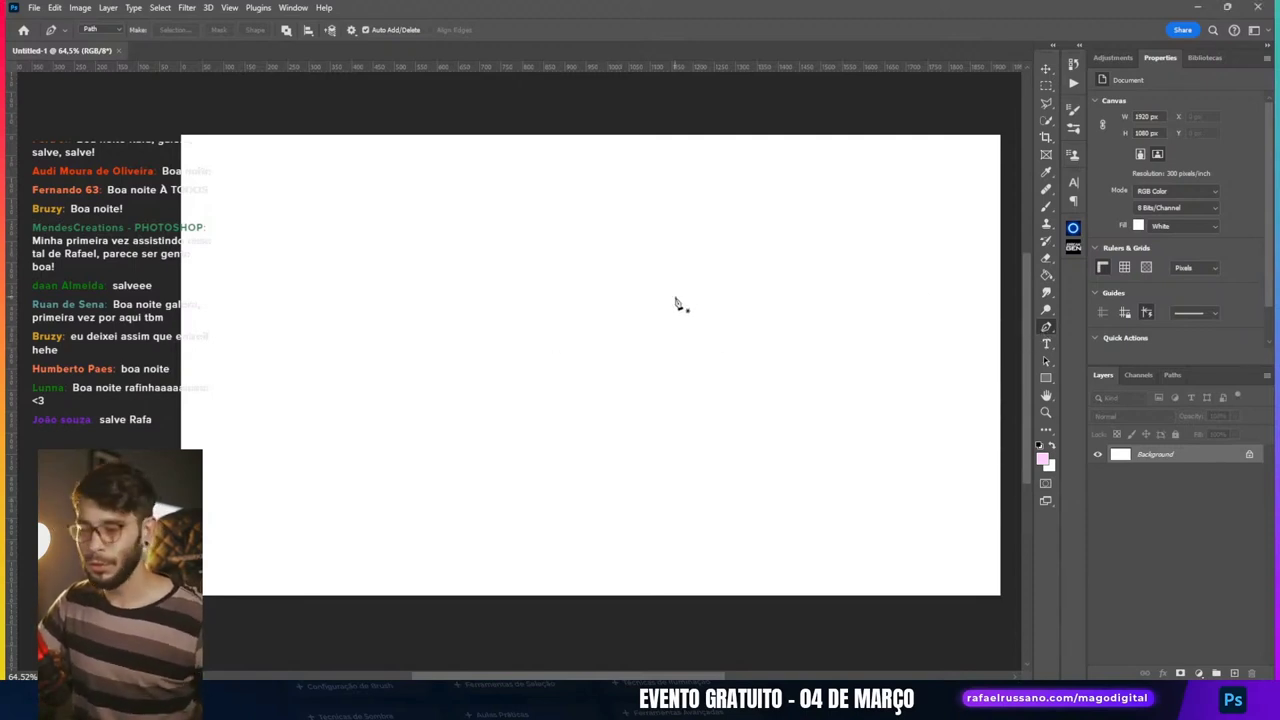
pyautogui.click(555, 170)
pyautogui.moveTo(668, 305); pyautogui.dragTo(532, 377)
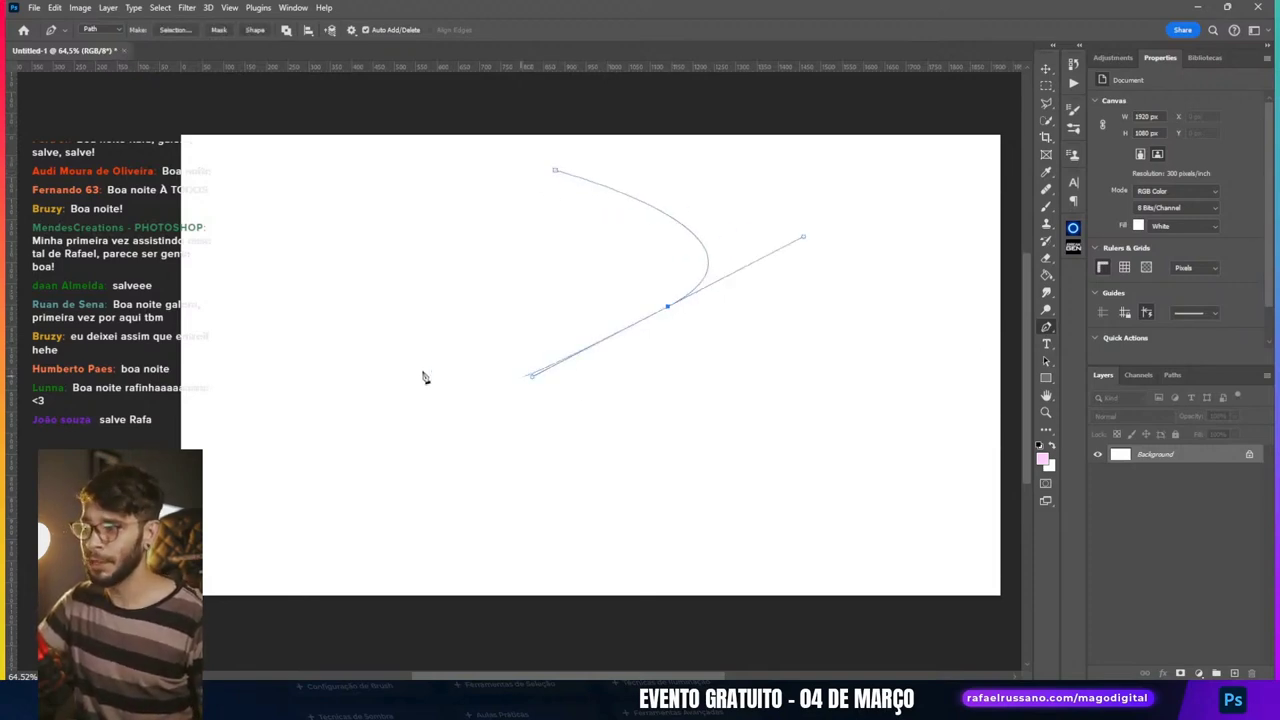
pyautogui.moveTo(306, 498); pyautogui.dragTo(623, 544)
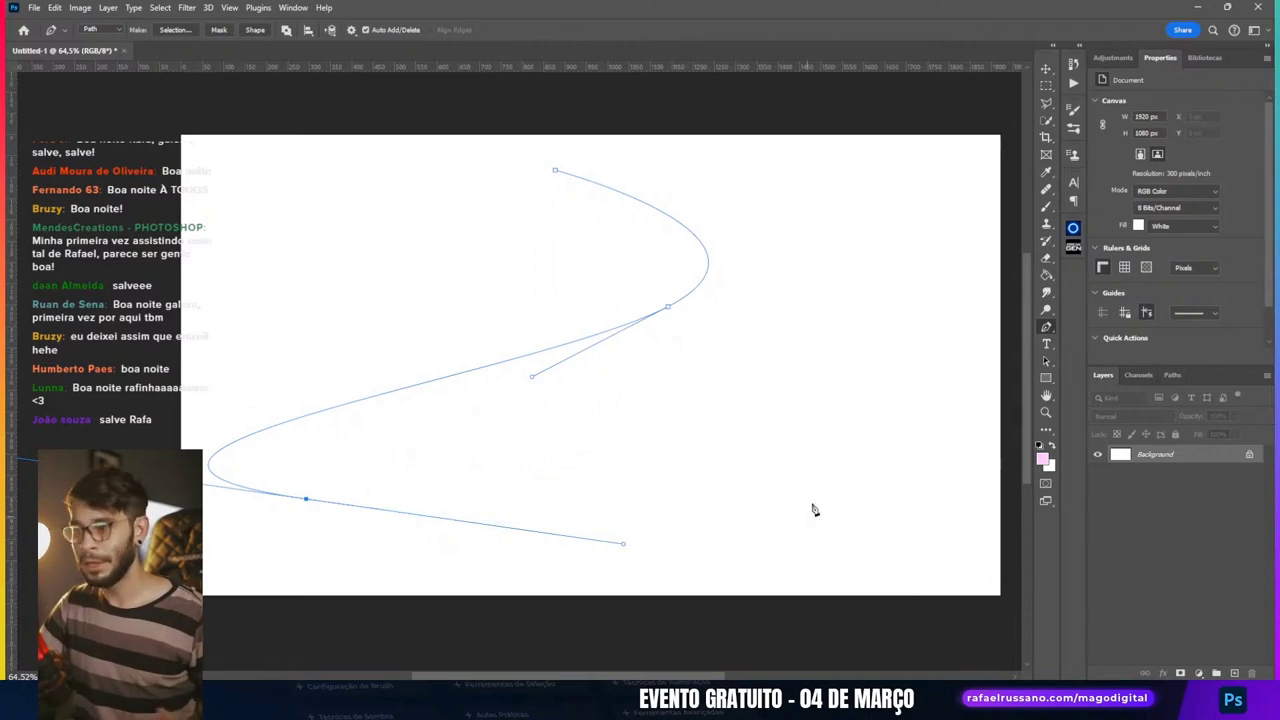
pyautogui.moveTo(838, 360); pyautogui.dragTo(755, 288)
pyautogui.moveTo(335, 278); pyautogui.dragTo(320, 178)
pyautogui.moveTo(555, 170); pyautogui.dragTo(629, 191)
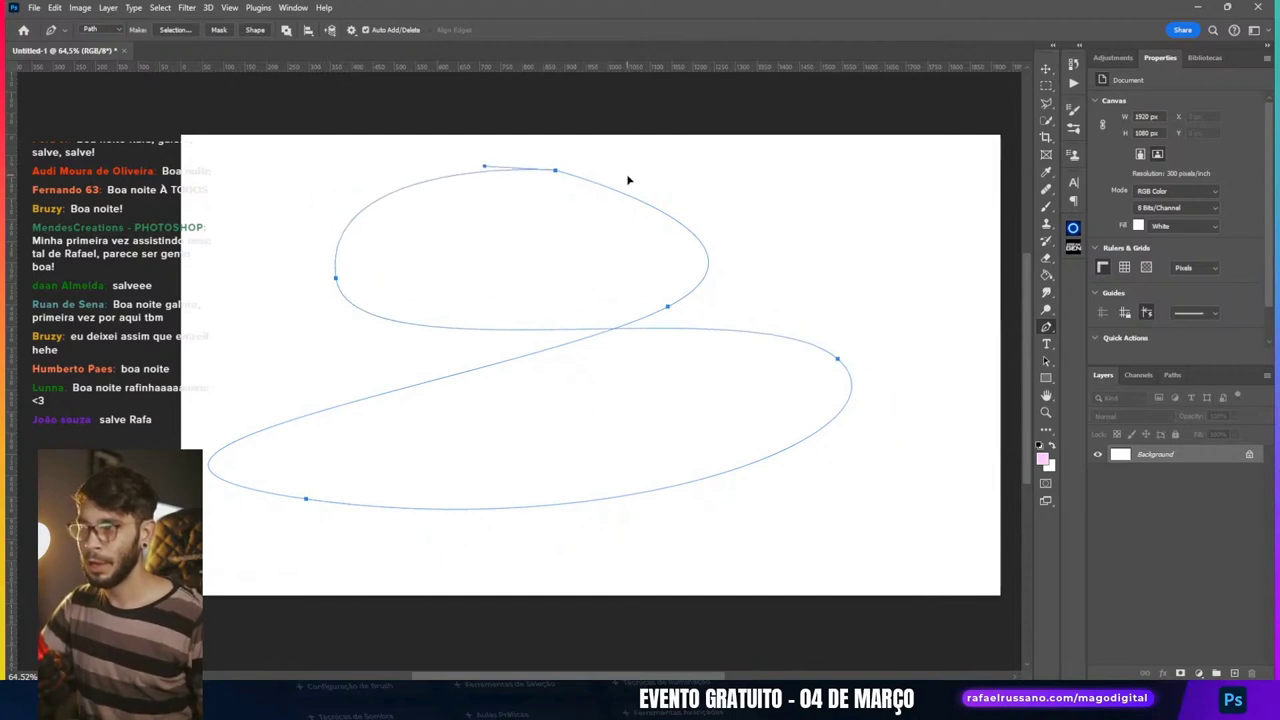
pyautogui.keyDown('ctrl'); pyautogui.click(644, 308); pyautogui.keyUp('ctrl')
pyautogui.press('BackSpace')
pyautogui.press('BackSpace')
pyautogui.press('BackSpace')
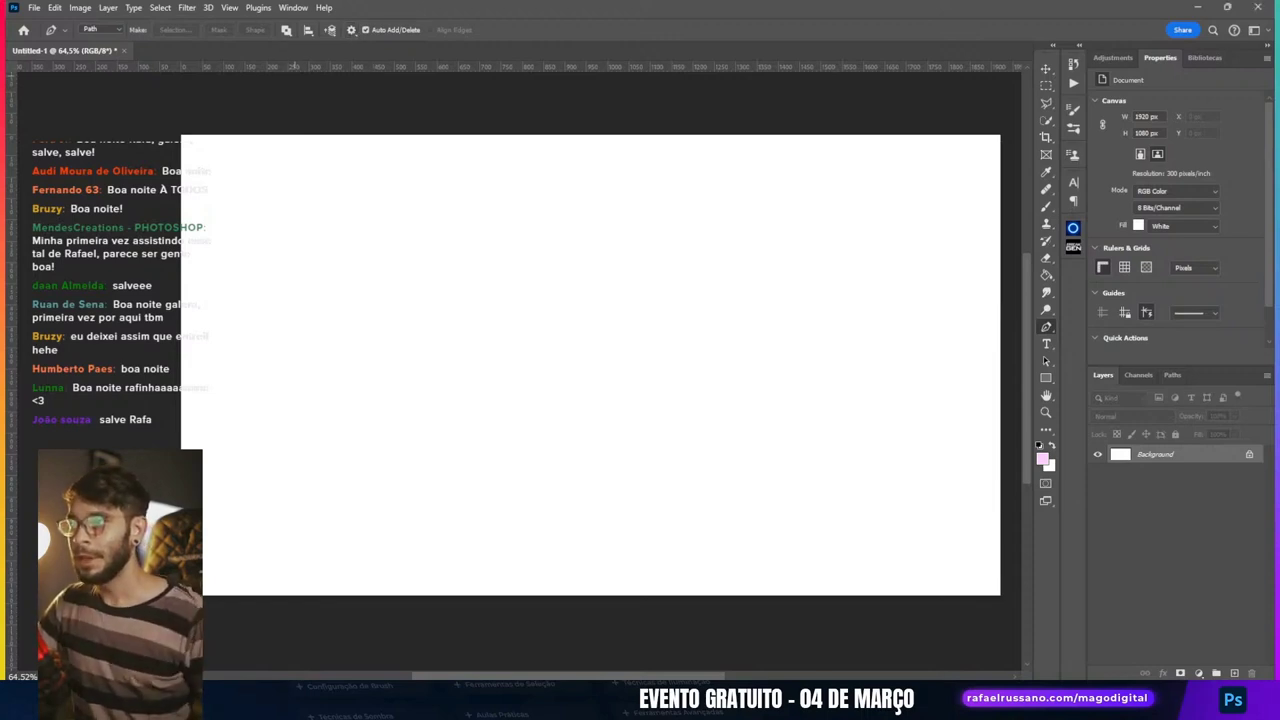
pyautogui.hotkey('ctrl', 'v')
pyautogui.press('v')
pyautogui.hotkey('ctrl', 't')
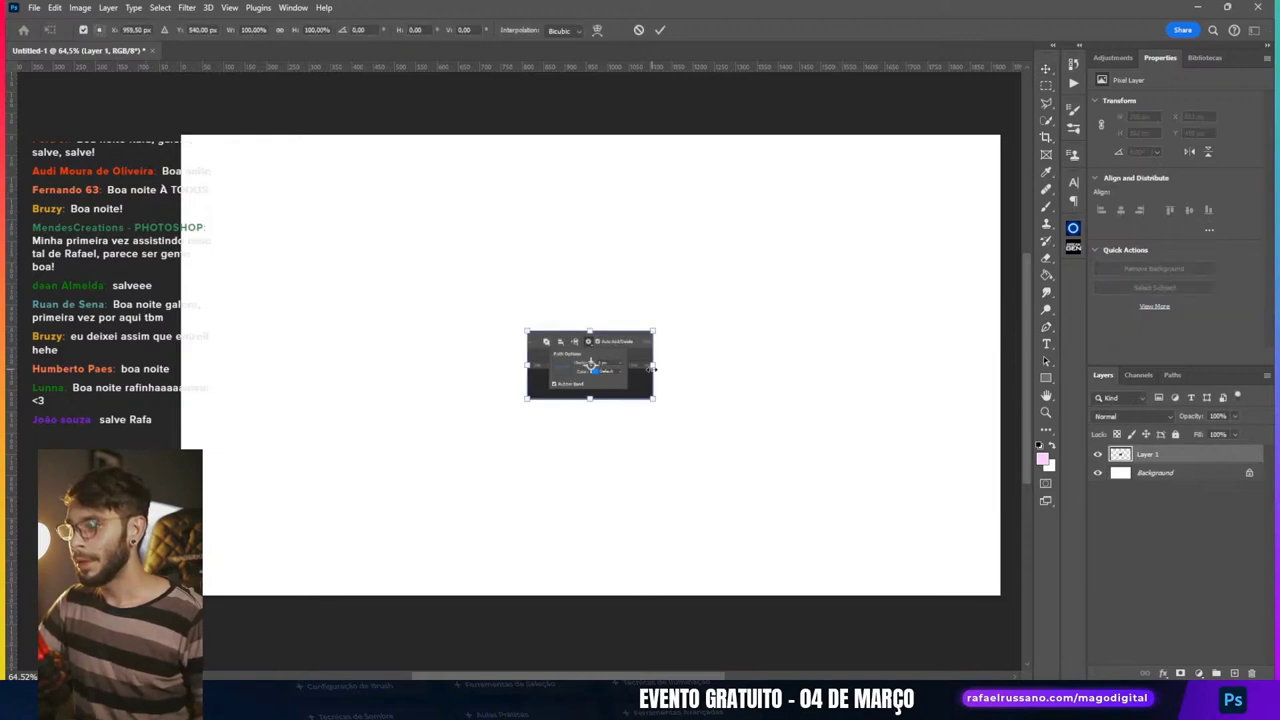
pyautogui.moveTo(653, 365); pyautogui.dragTo(869, 365)
pyautogui.press('Return')
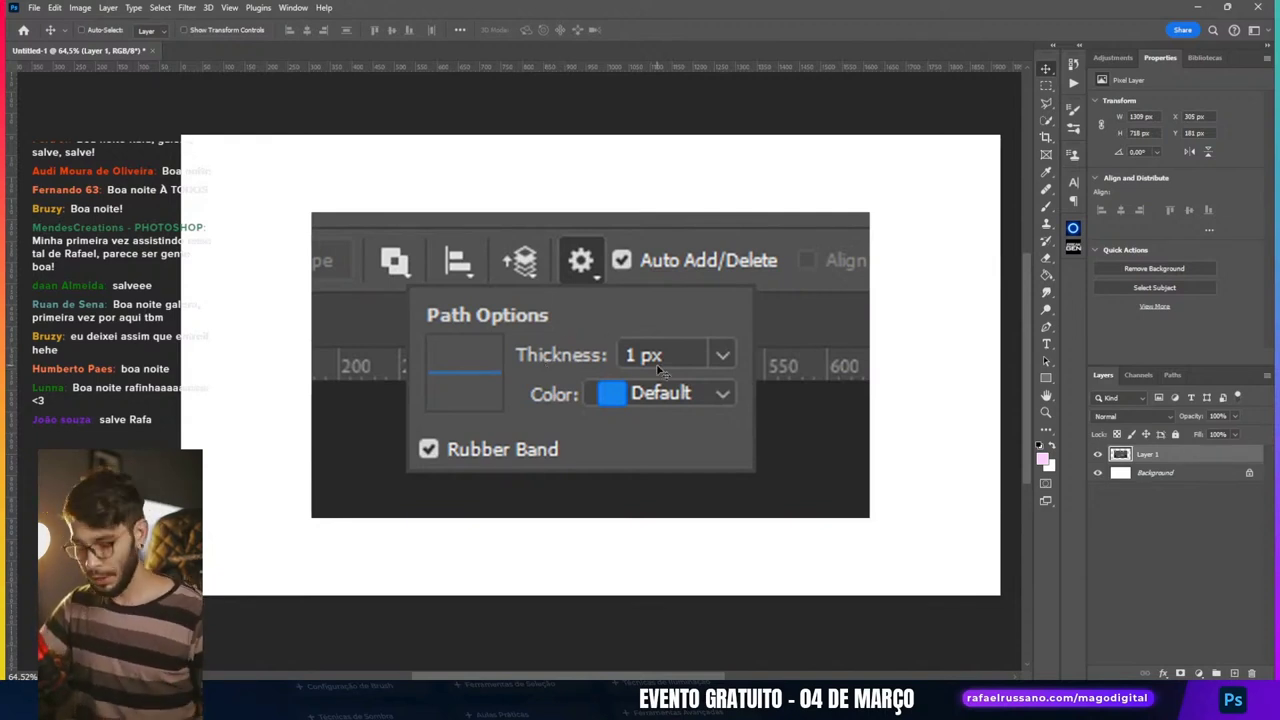
pyautogui.press('p')
pyautogui.click(575, 192)
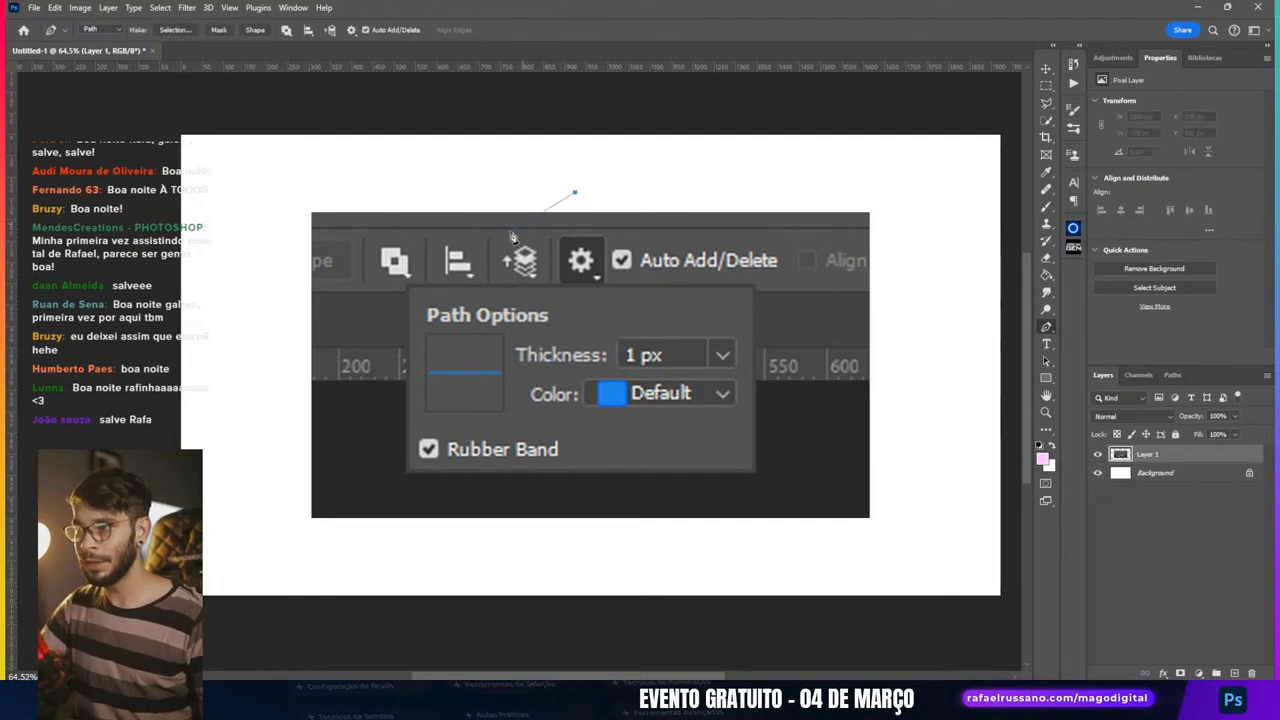
pyautogui.moveTo(493, 255); pyautogui.dragTo(526, 345)
pyautogui.click(770, 327)
pyautogui.click(770, 456)
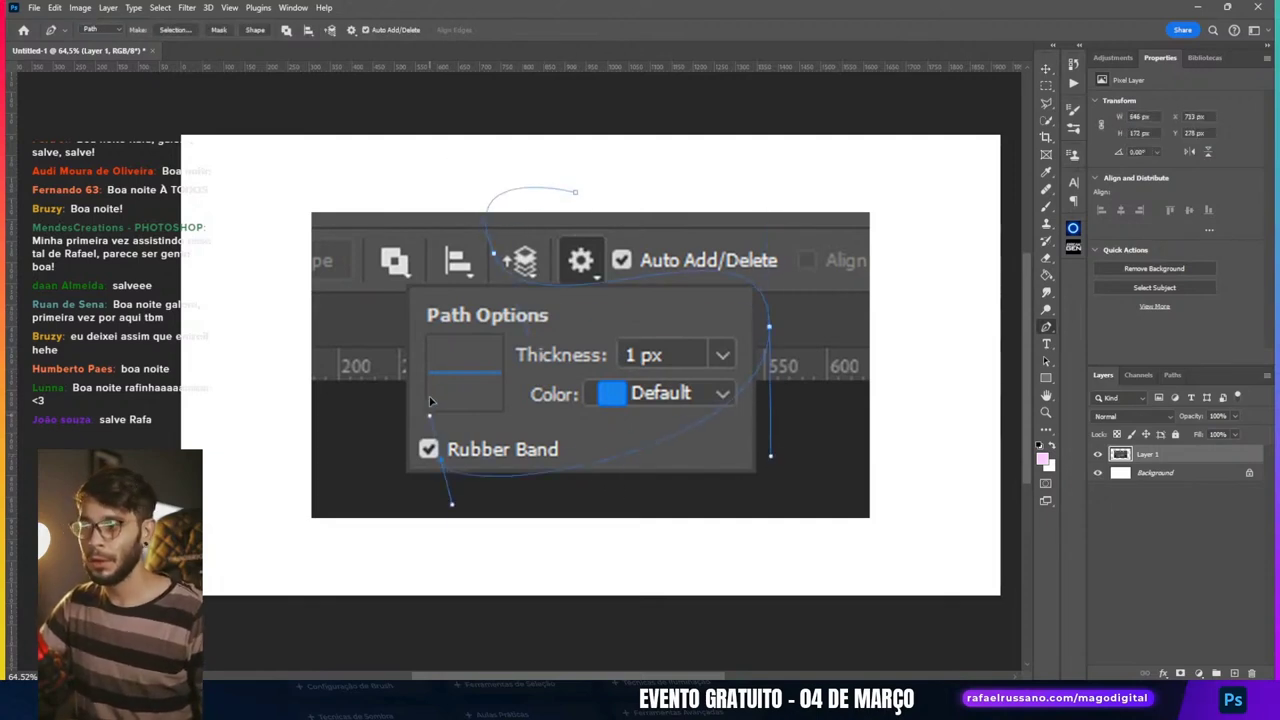
pyautogui.press('Escape')
pyautogui.press('v')
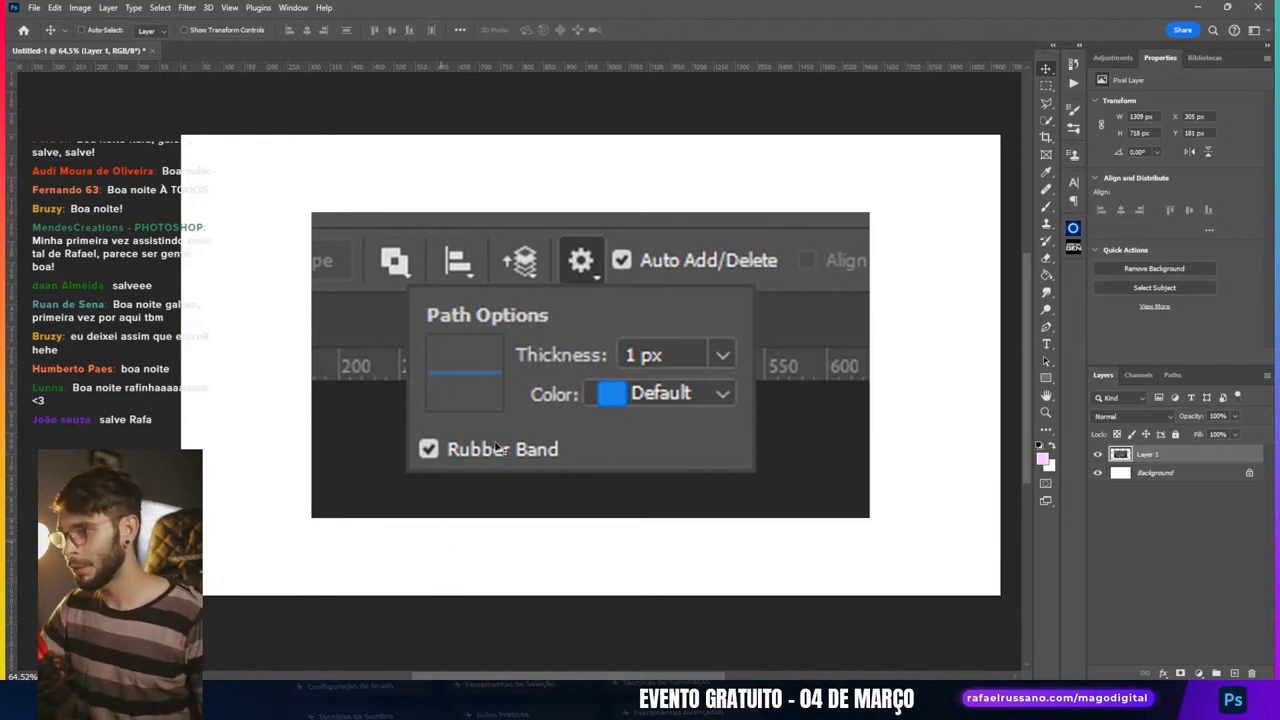
pyautogui.press('o')
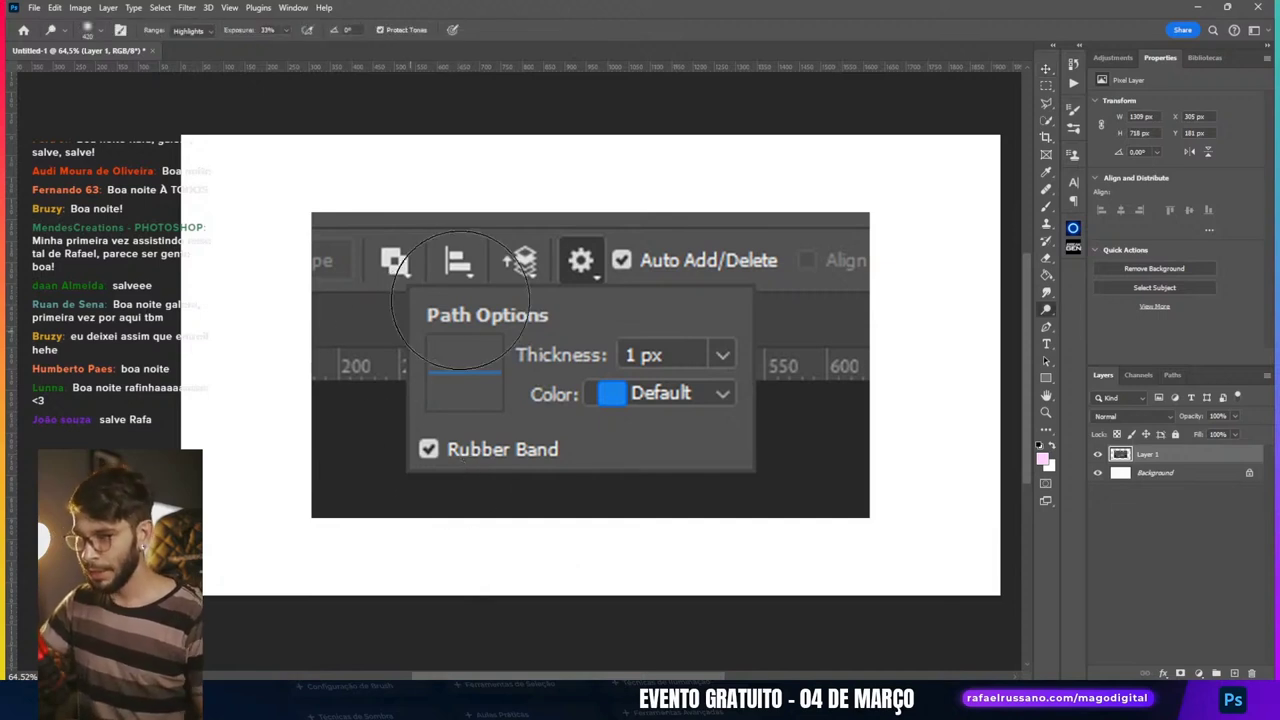
pyautogui.press('p')
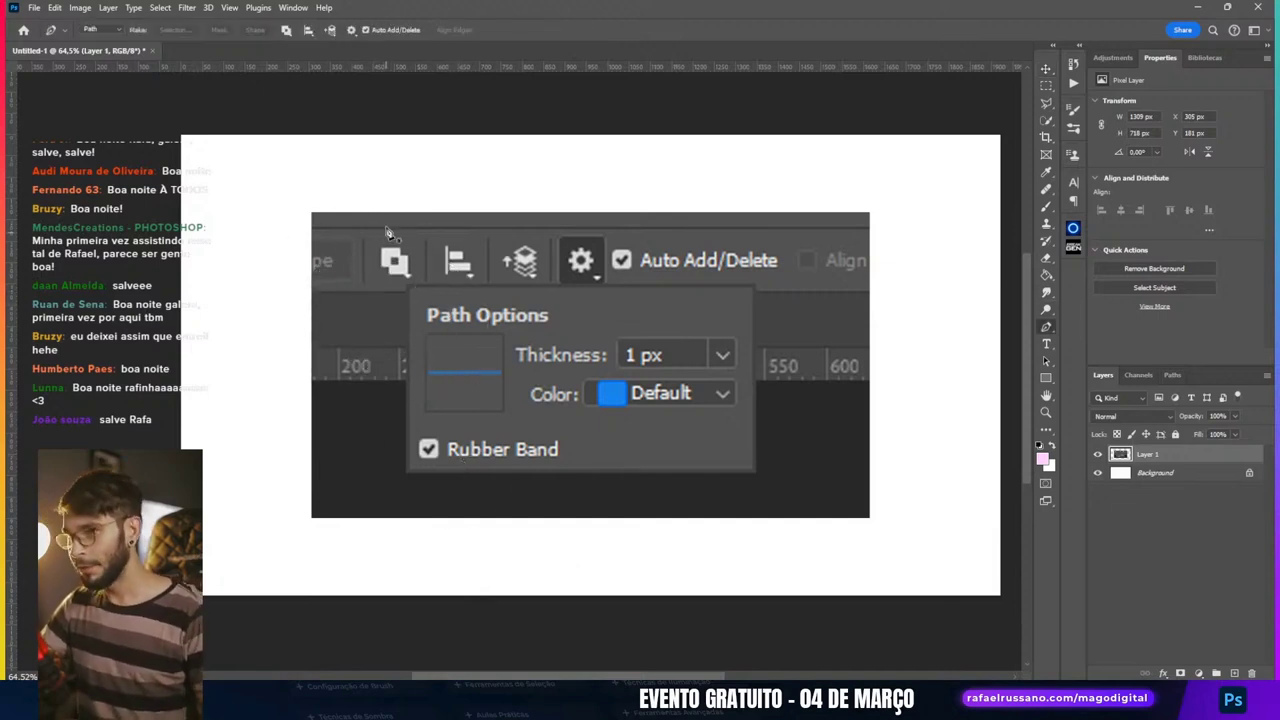
pyautogui.click(405, 178)
pyautogui.moveTo(582, 243); pyautogui.dragTo(560, 365)
pyautogui.moveTo(315, 378); pyautogui.dragTo(490, 525)
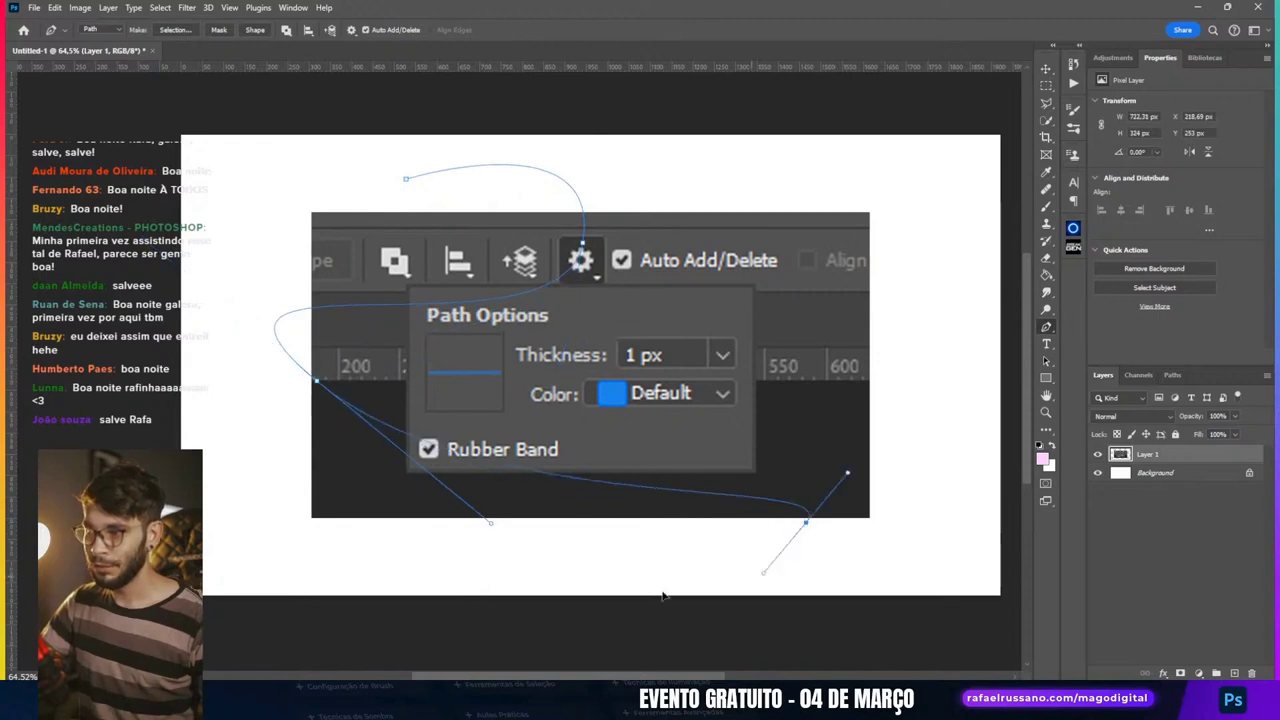
pyautogui.hotkey('ctrl', 'z')
pyautogui.hotkey('ctrl', 'z')
pyautogui.hotkey('ctrl', 'z')
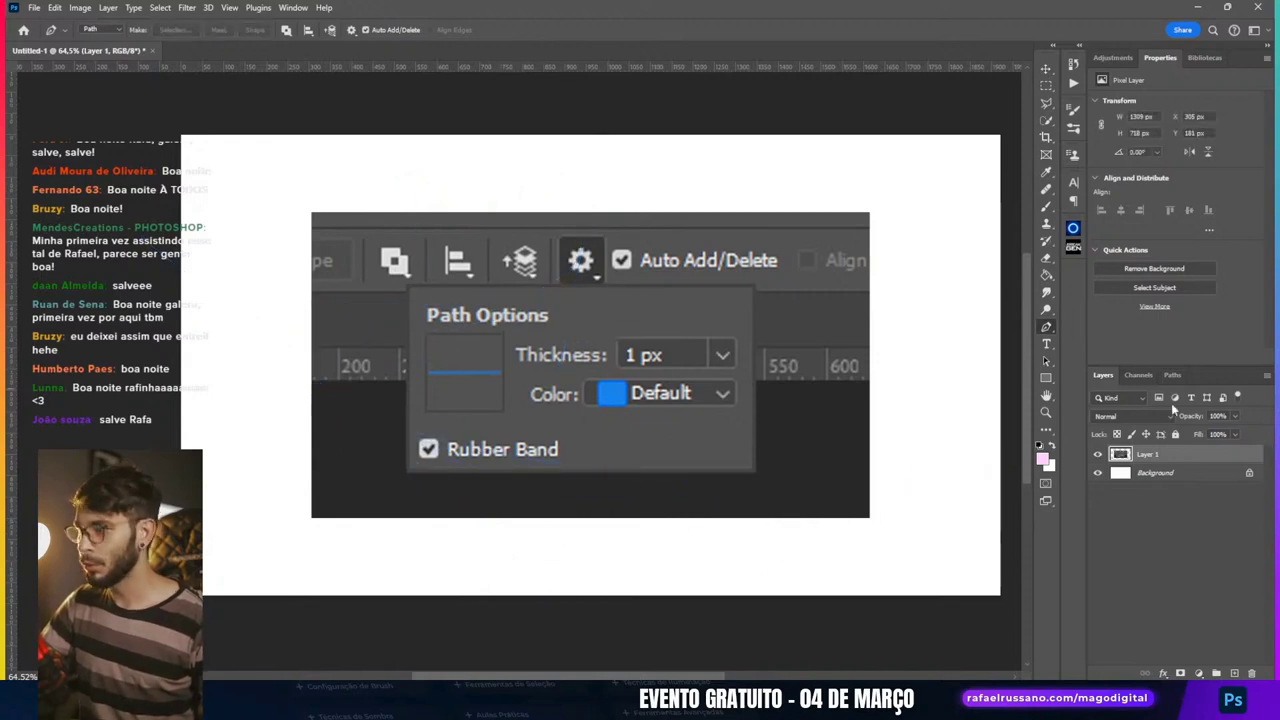
pyautogui.press('v')
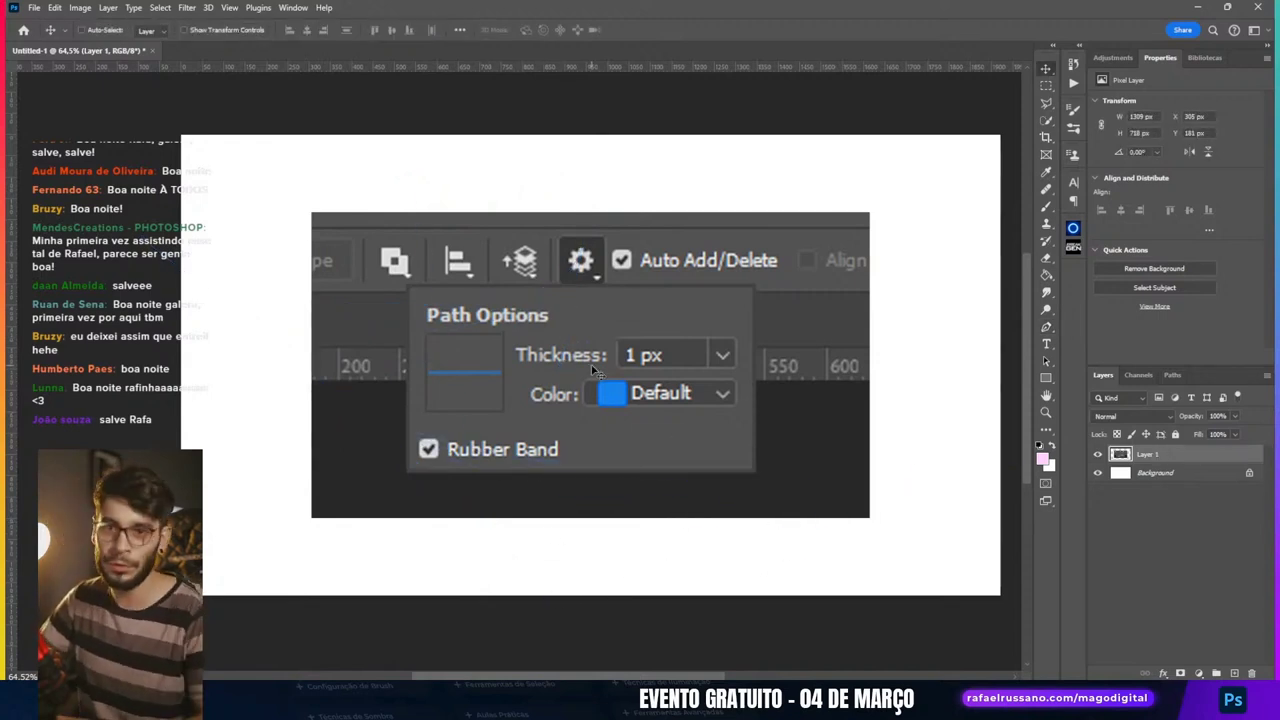
pyautogui.hotkey('ctrl', 'z')
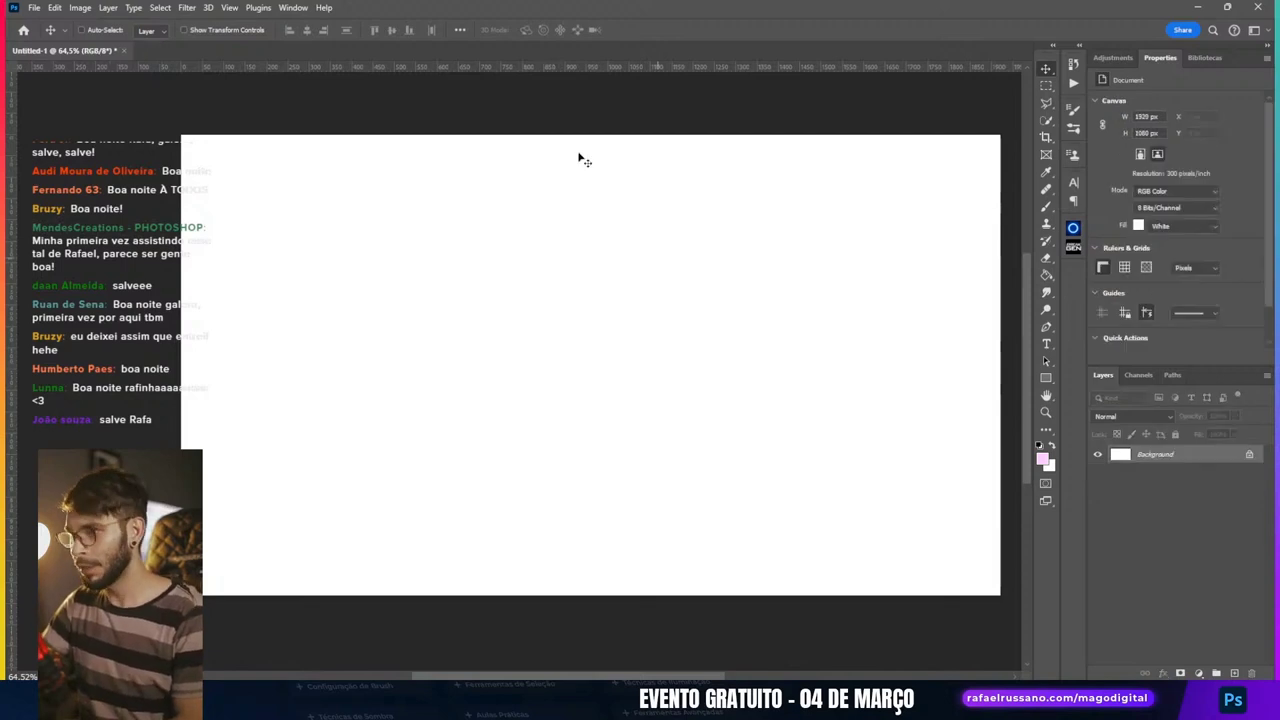
# Step: Draw a three-anchor S-curve strand path from near the top centre down the canvas
pyautogui.press('p')
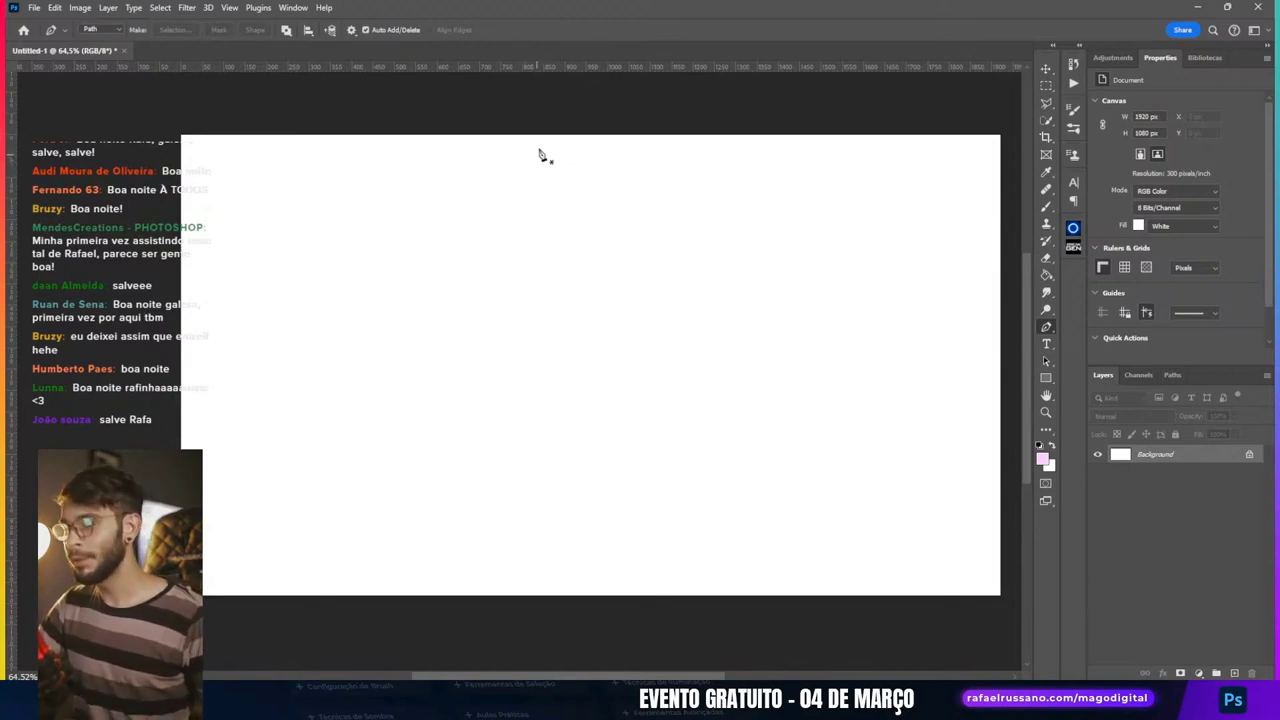
pyautogui.click(555, 153)
pyautogui.moveTo(608, 311); pyautogui.dragTo(565, 415)
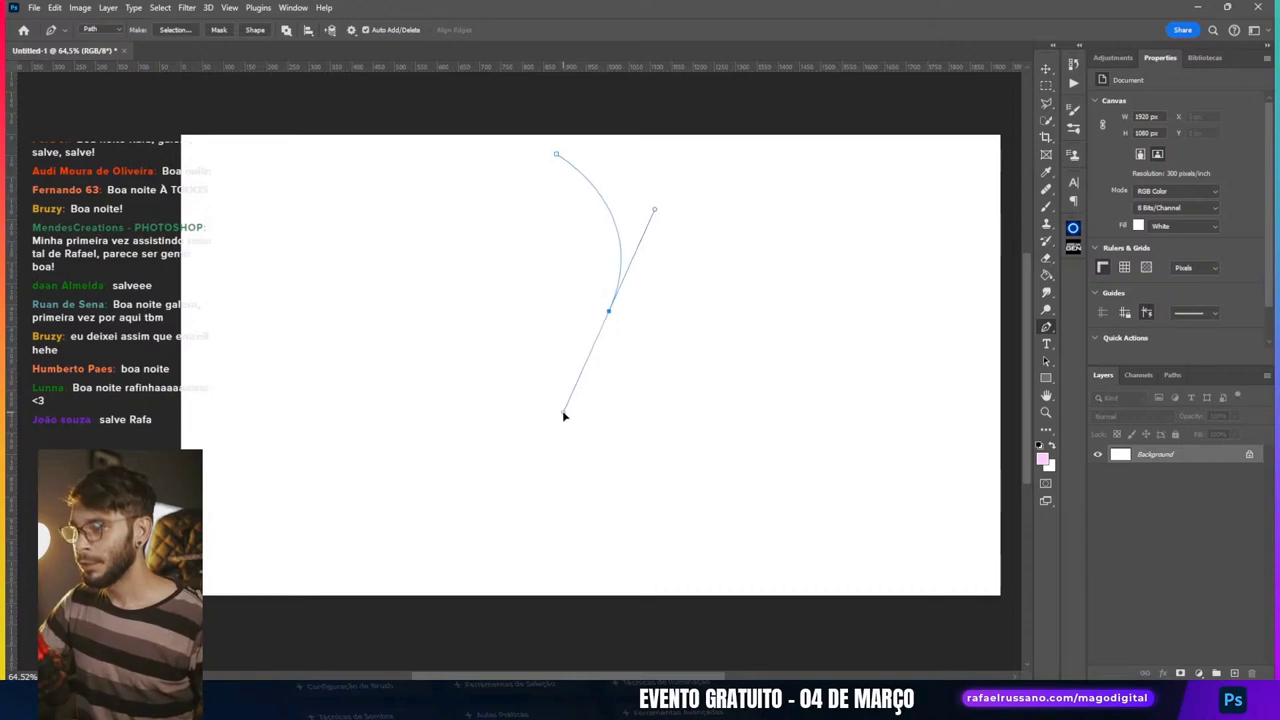
pyautogui.moveTo(605, 540); pyautogui.dragTo(643, 577)
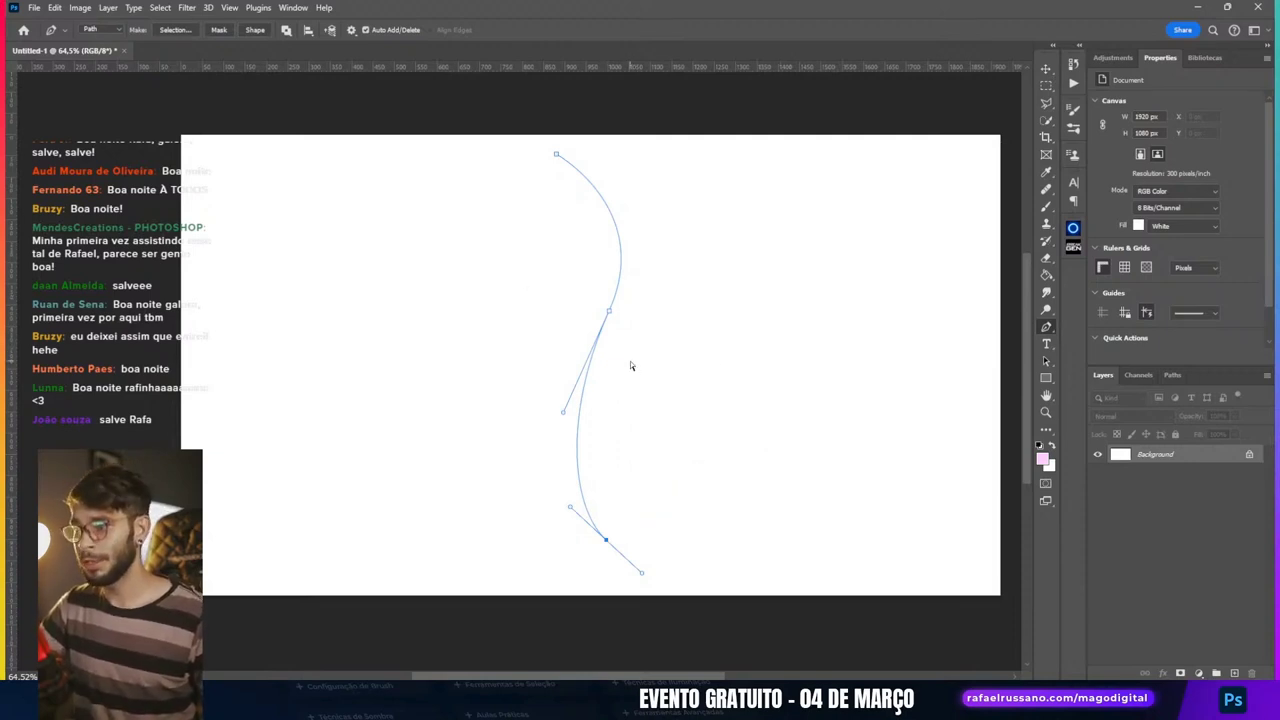
pyautogui.click(609, 313)
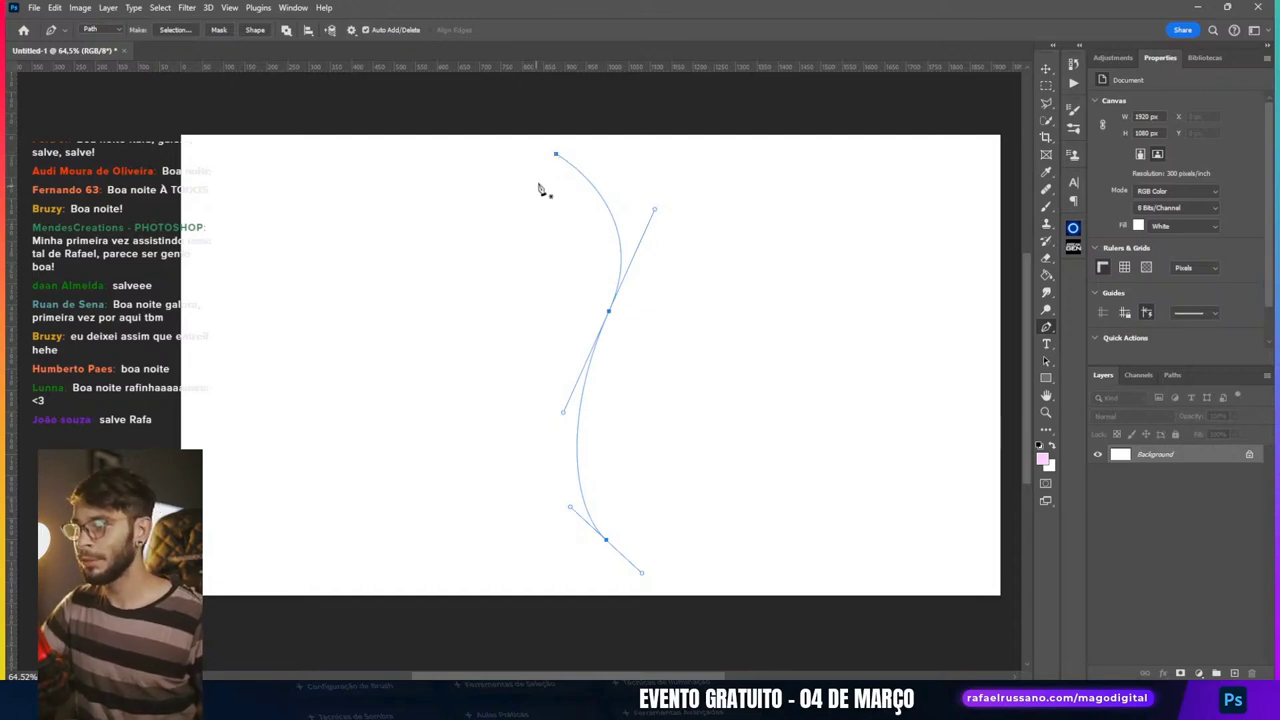
pyautogui.moveTo(525, 267); pyautogui.dragTo(710, 563)
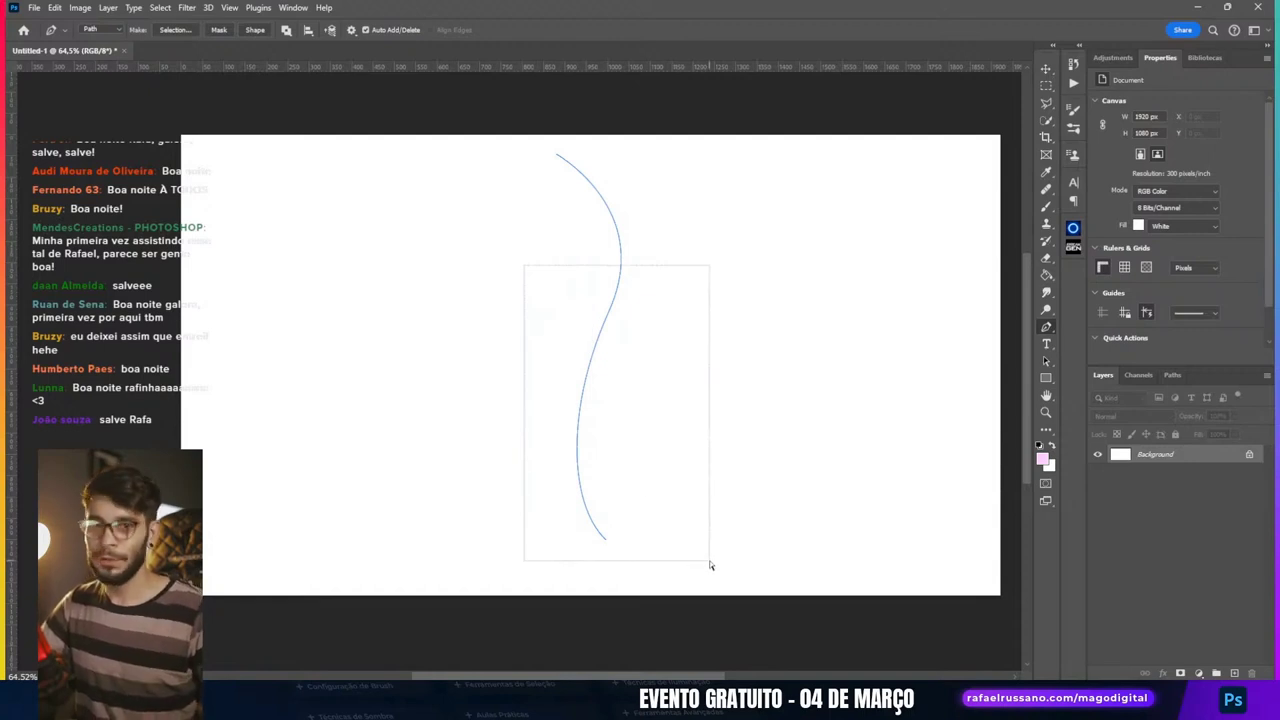
pyautogui.moveTo(710, 565); pyautogui.dragTo(710, 565)
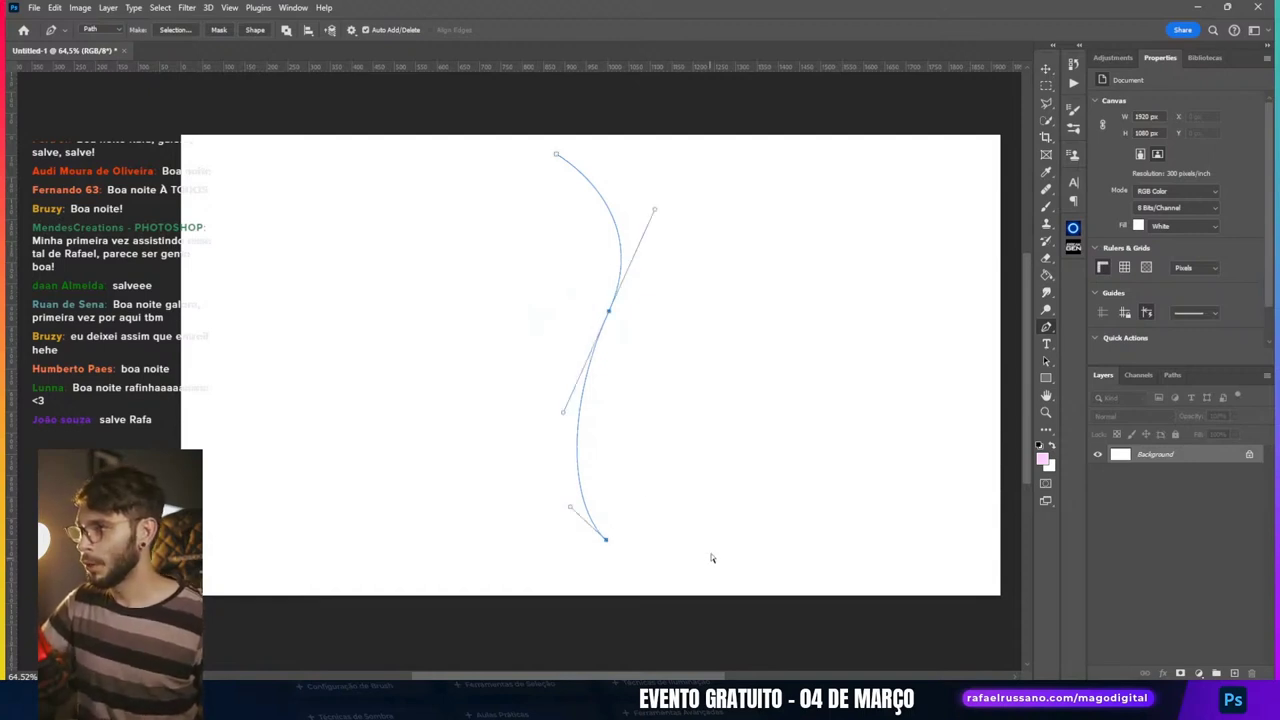
pyautogui.click(1046, 378)
pyautogui.click(1046, 69)
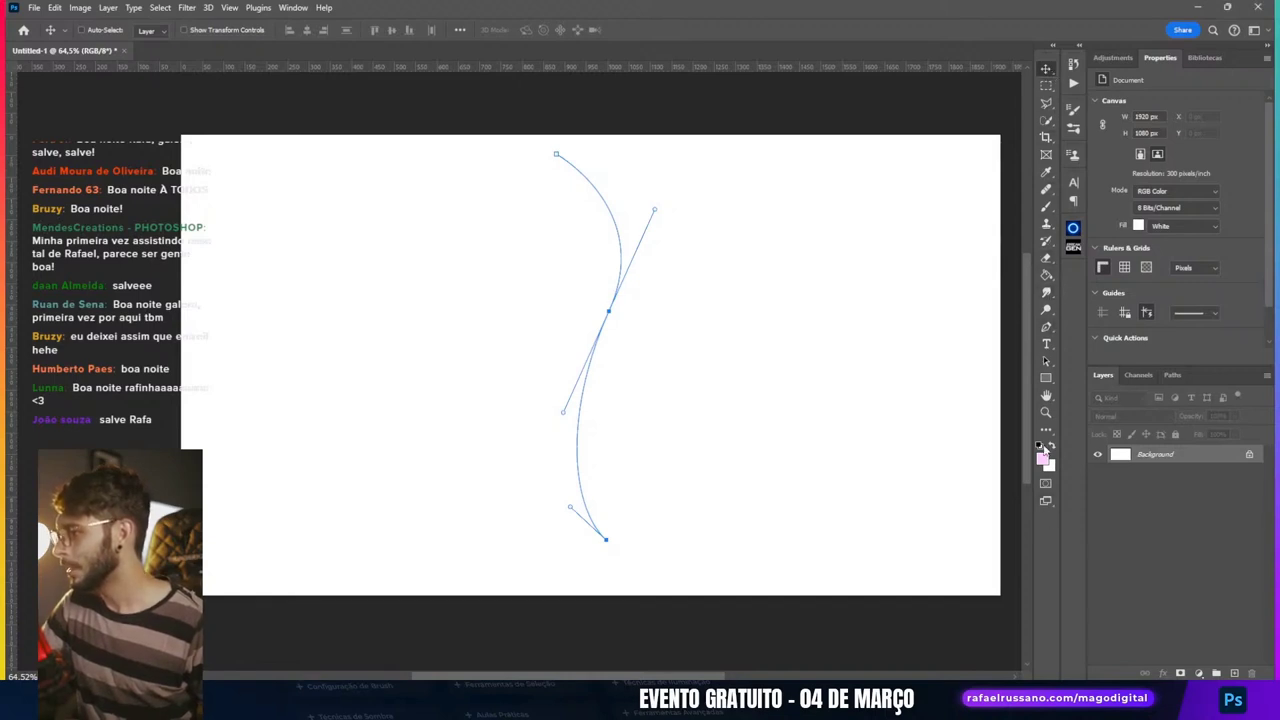
pyautogui.press('m')
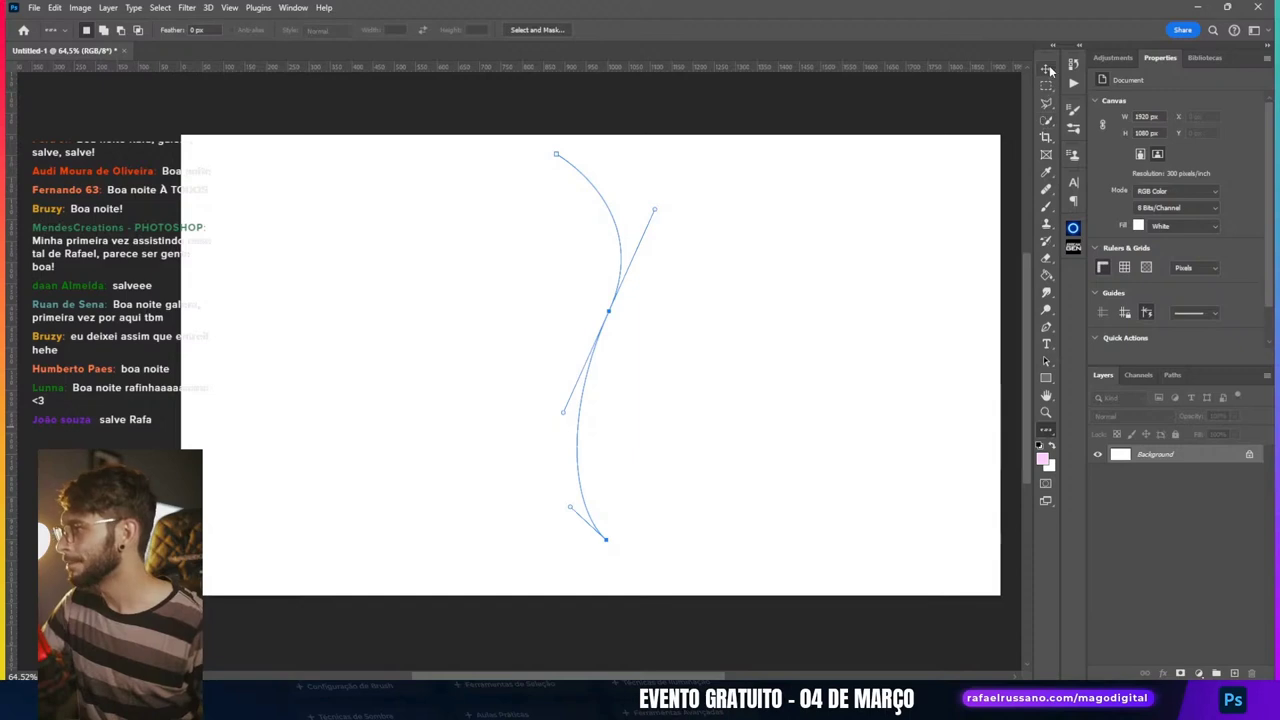
pyautogui.click(1047, 69)
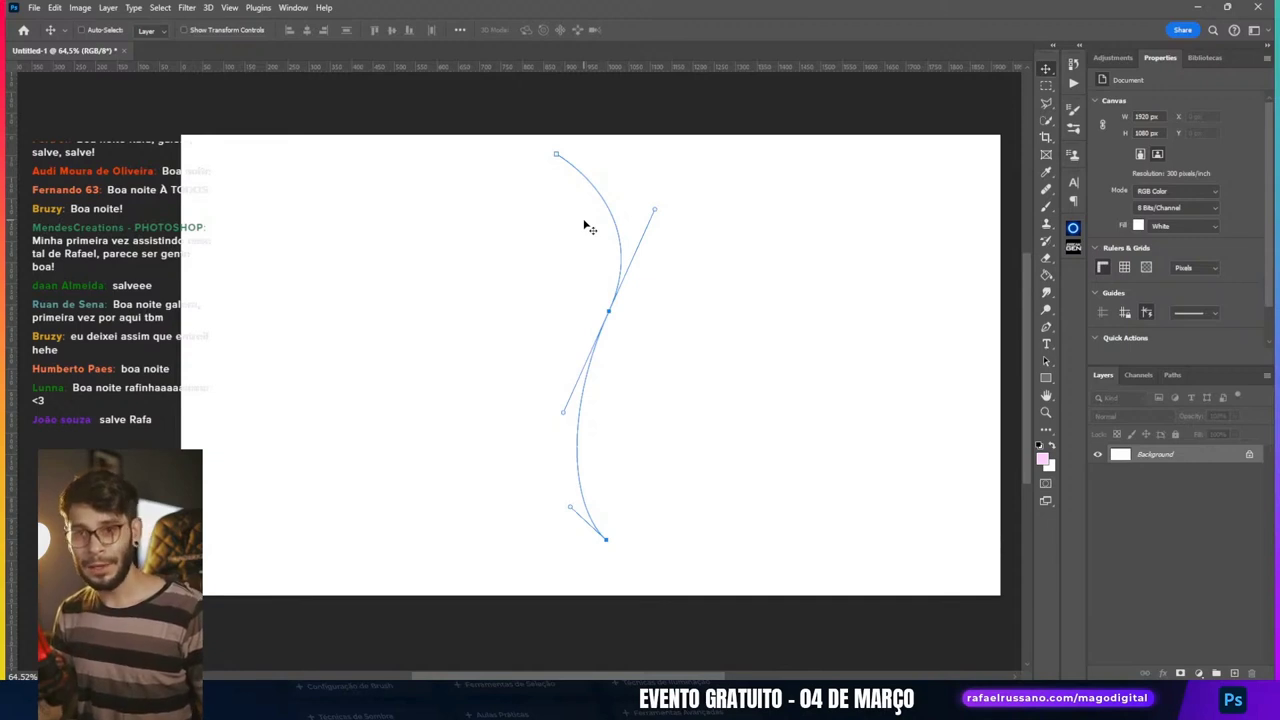
pyautogui.click(536, 297)
pyautogui.hotkey('ctrl', 'z')
pyautogui.click(560, 297)
pyautogui.hotkey('ctrl', 'z')
pyautogui.click(1046, 322)
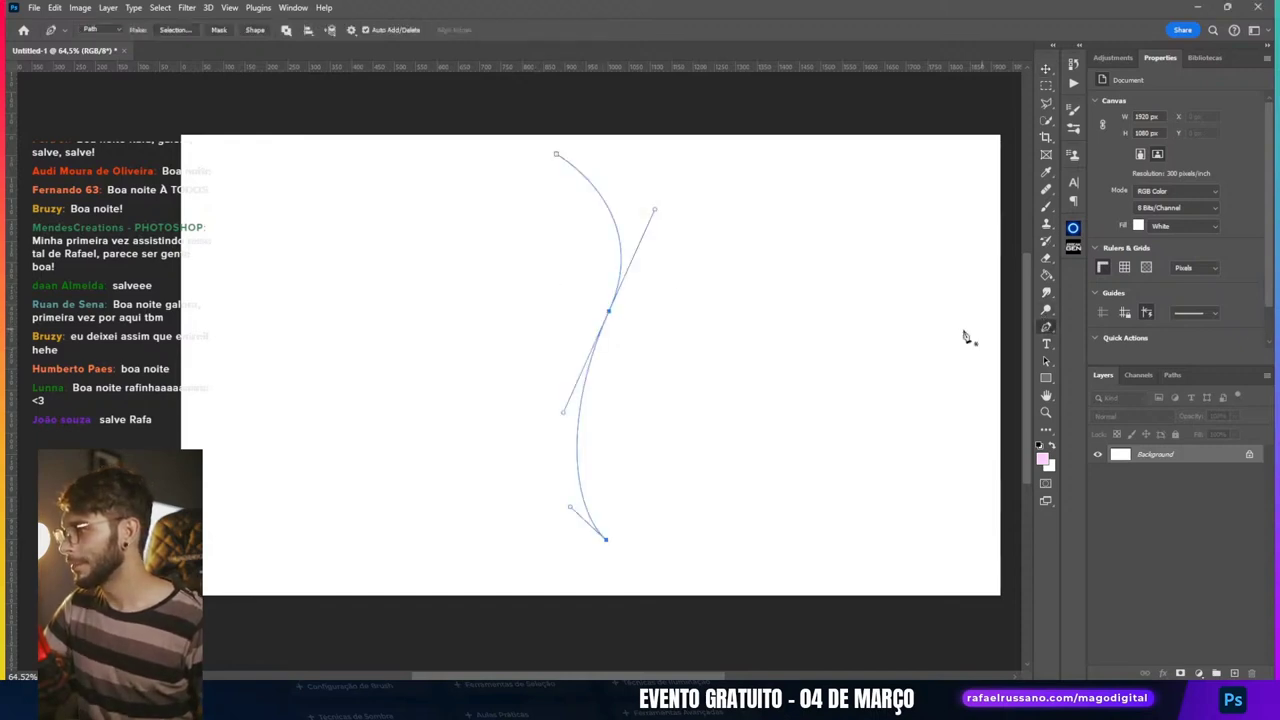
# Step: Select the copied strand's middle and bottom anchors and nudge them left and down
pyautogui.click(512, 278)
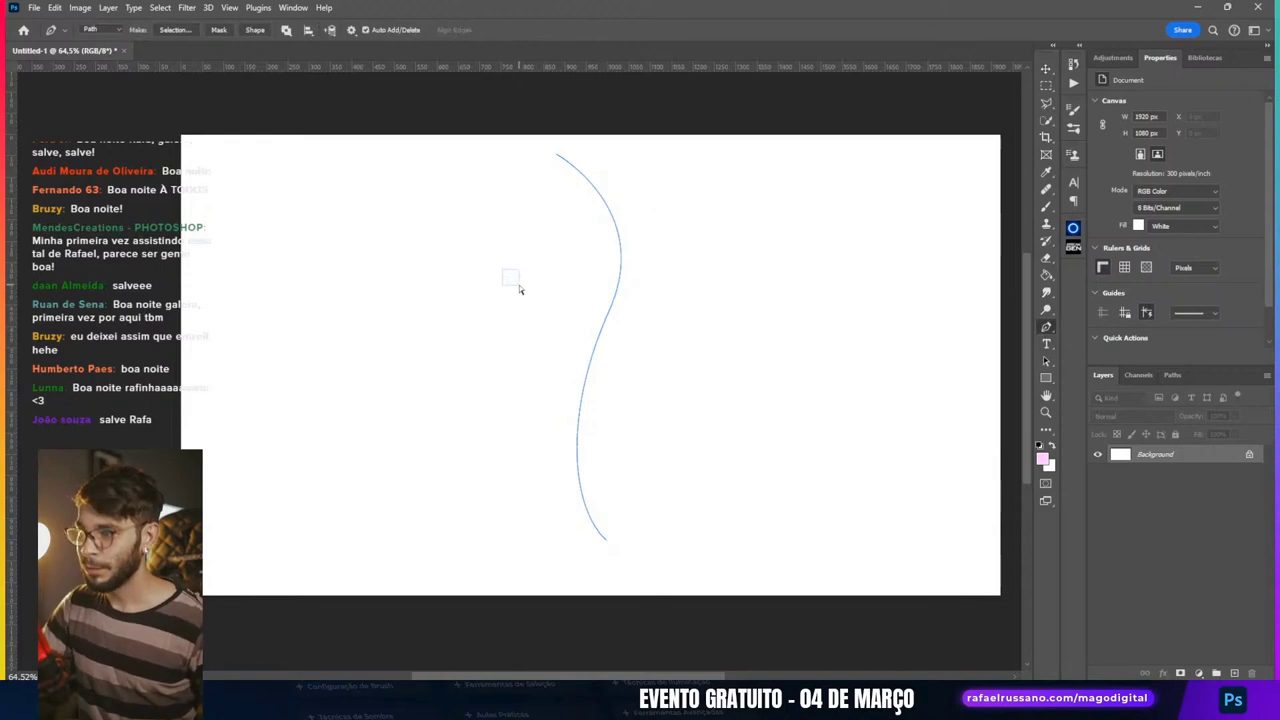
pyautogui.moveTo(519, 288); pyautogui.dragTo(673, 582)
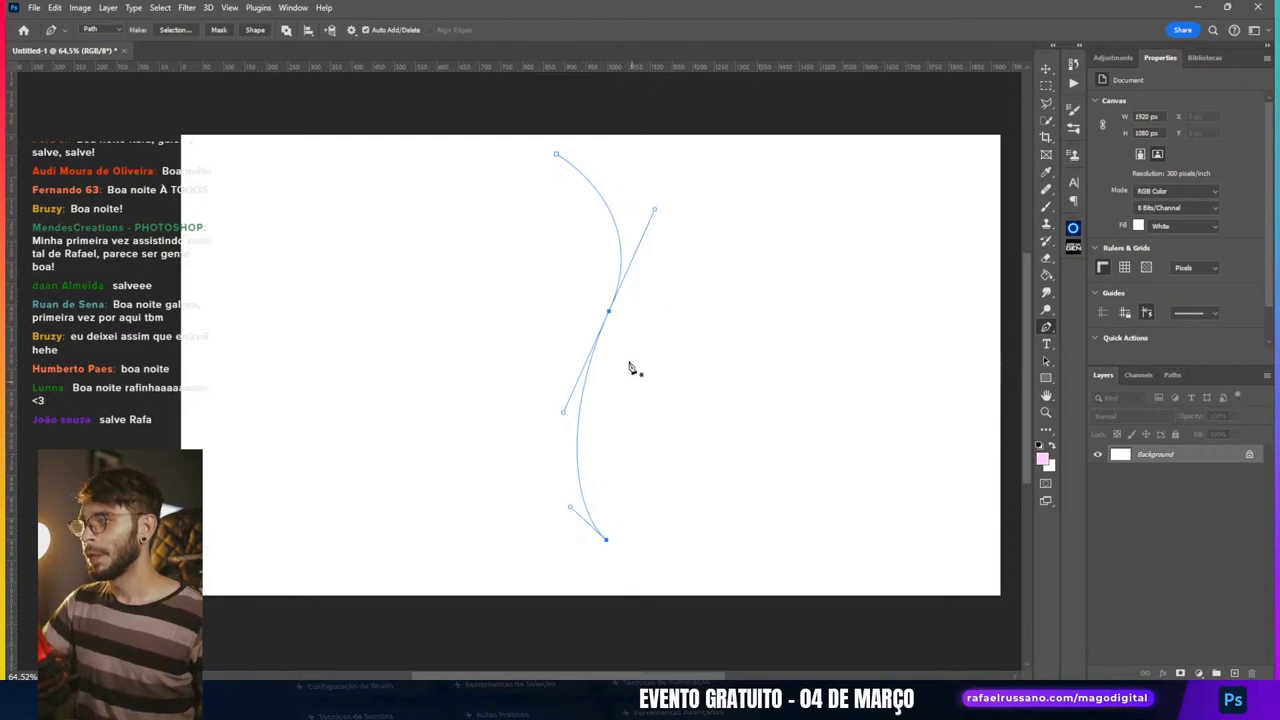
pyautogui.moveTo(503, 254); pyautogui.dragTo(678, 574)
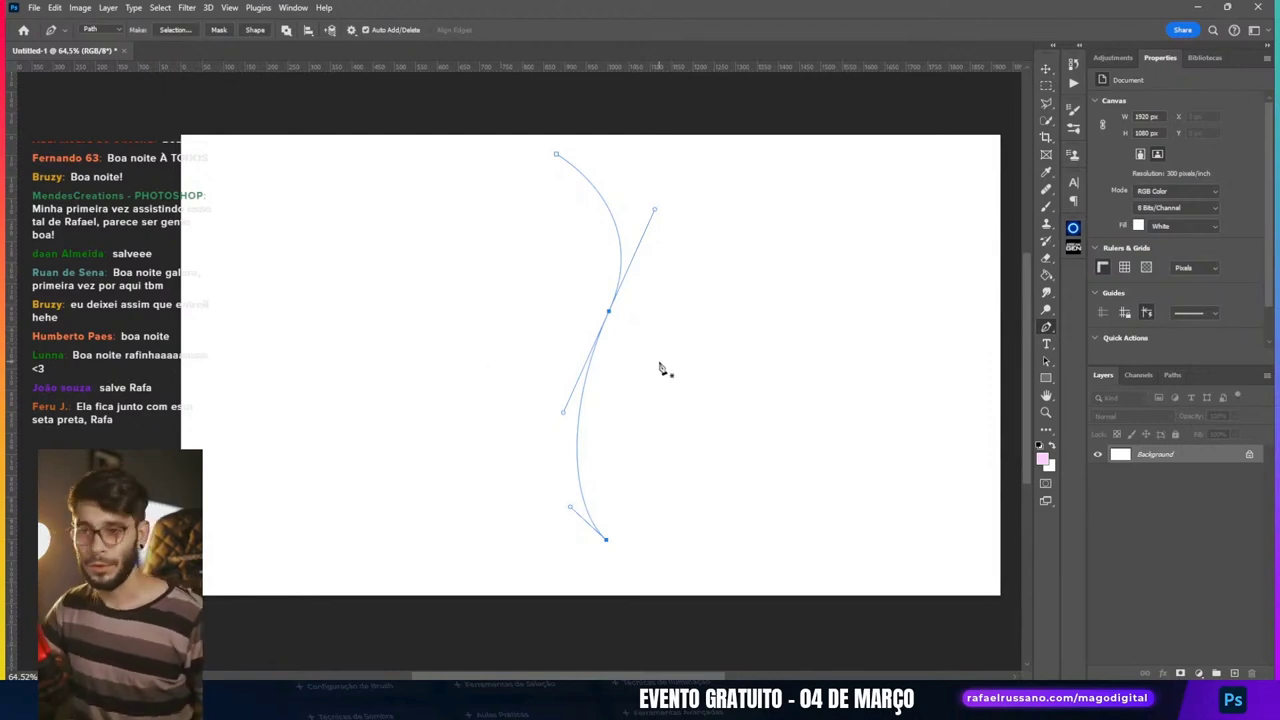
pyautogui.keyDown('ctrl'); pyautogui.click(659, 364); pyautogui.keyUp('ctrl')
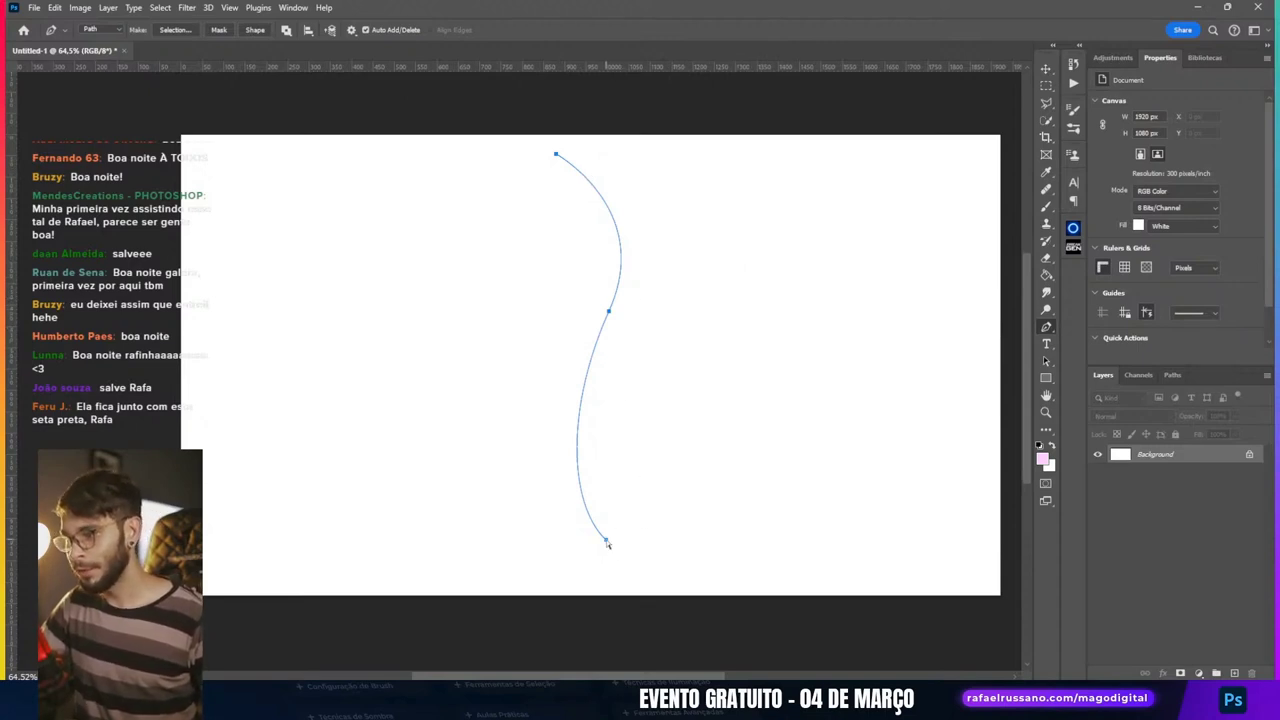
pyautogui.click(607, 543)
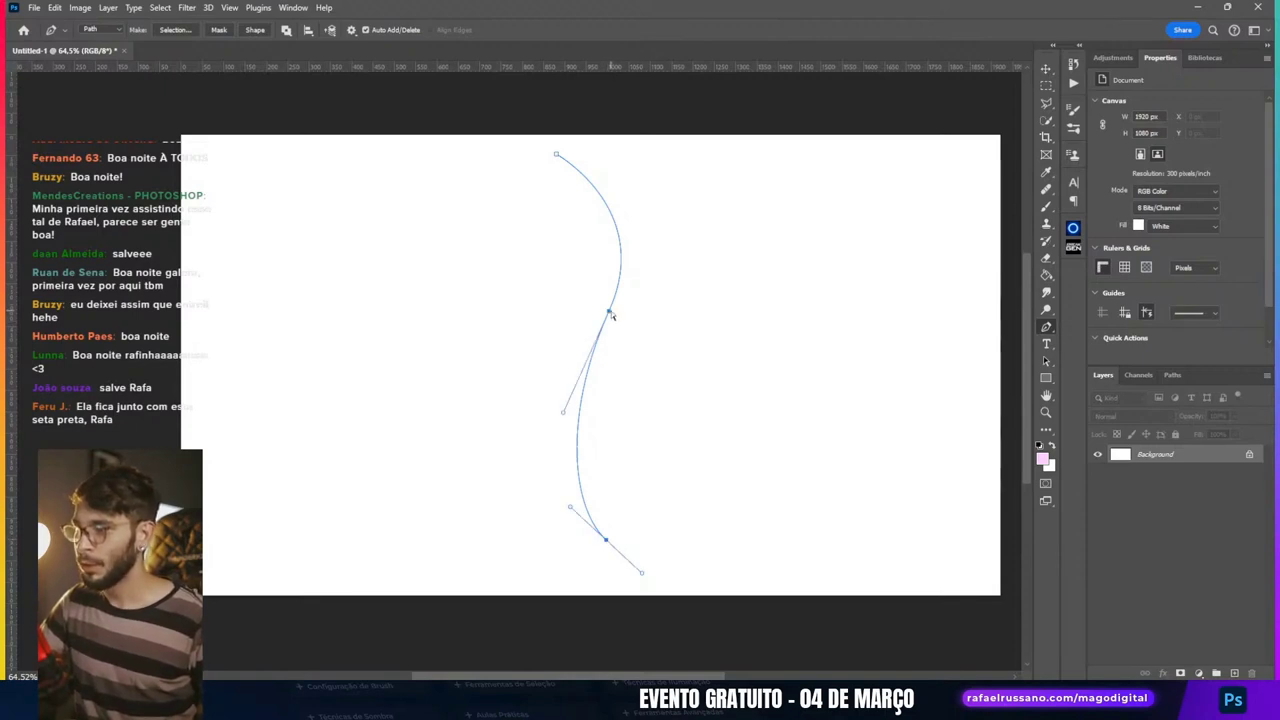
pyautogui.click(609, 313)
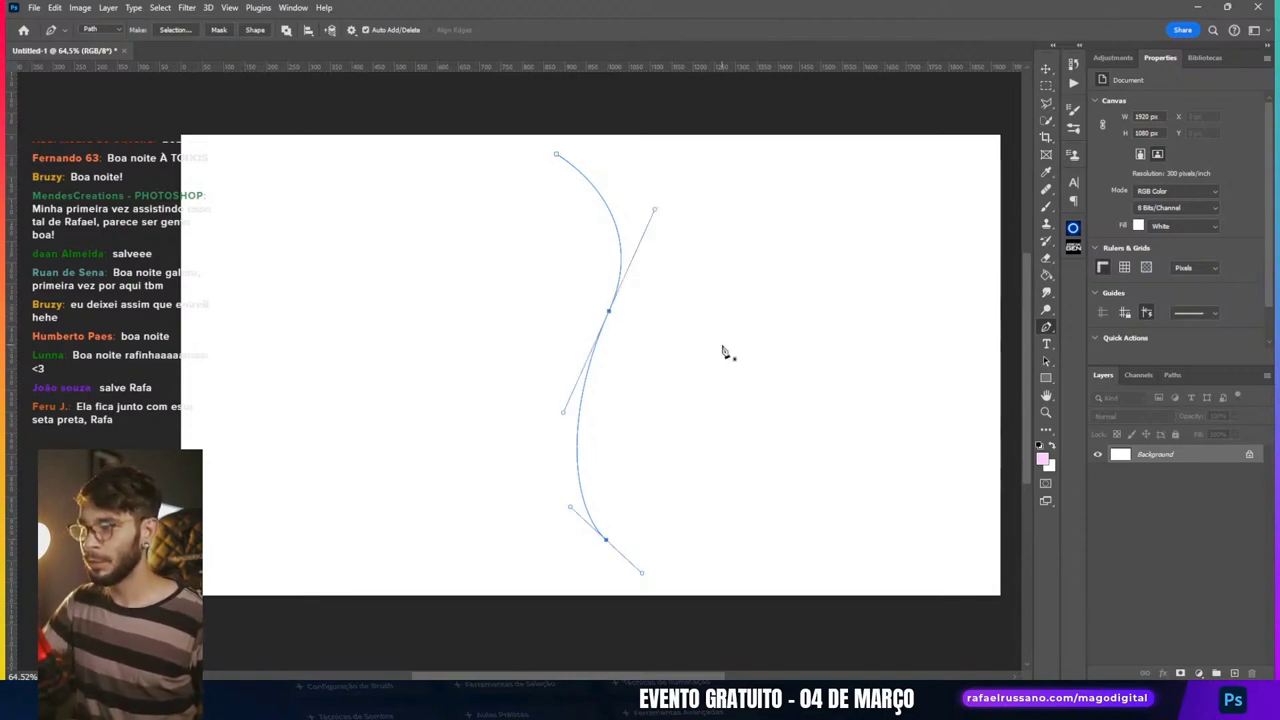
pyautogui.press('Left')
pyautogui.press('Left')
pyautogui.press('Left')
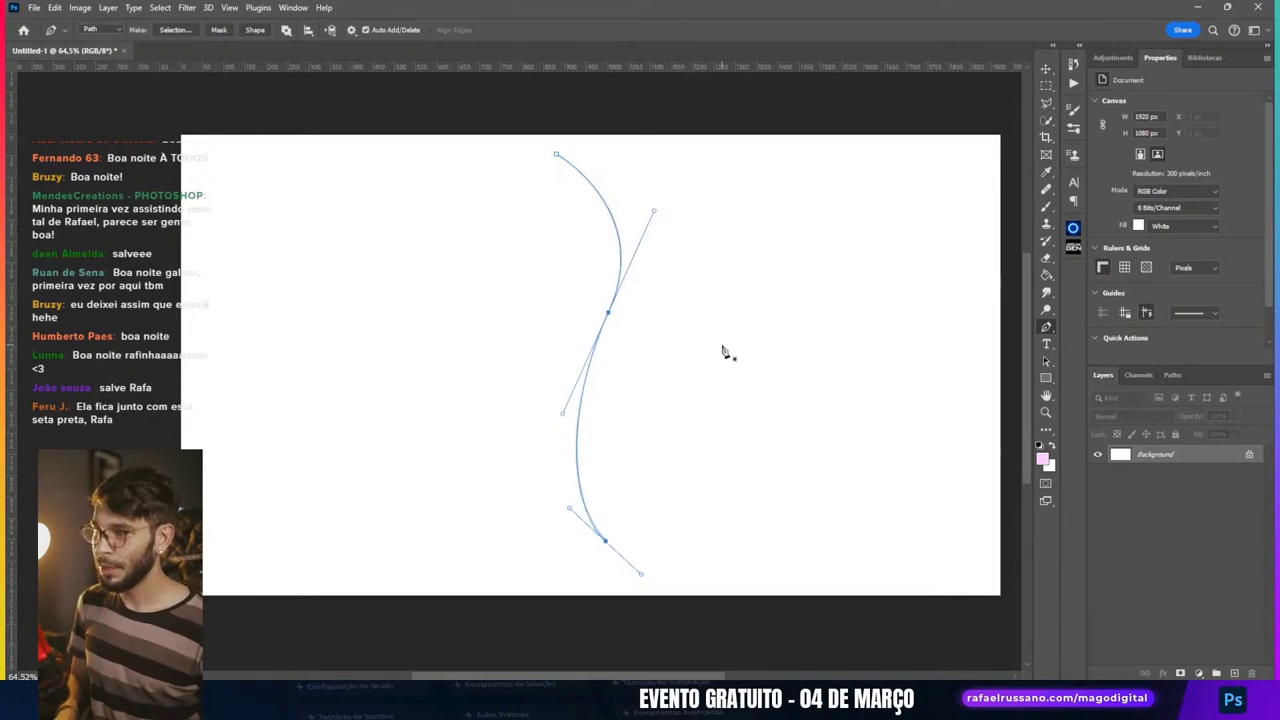
pyautogui.press('Down')
pyautogui.press('Down')
pyautogui.press('Down')
pyautogui.press('Left')
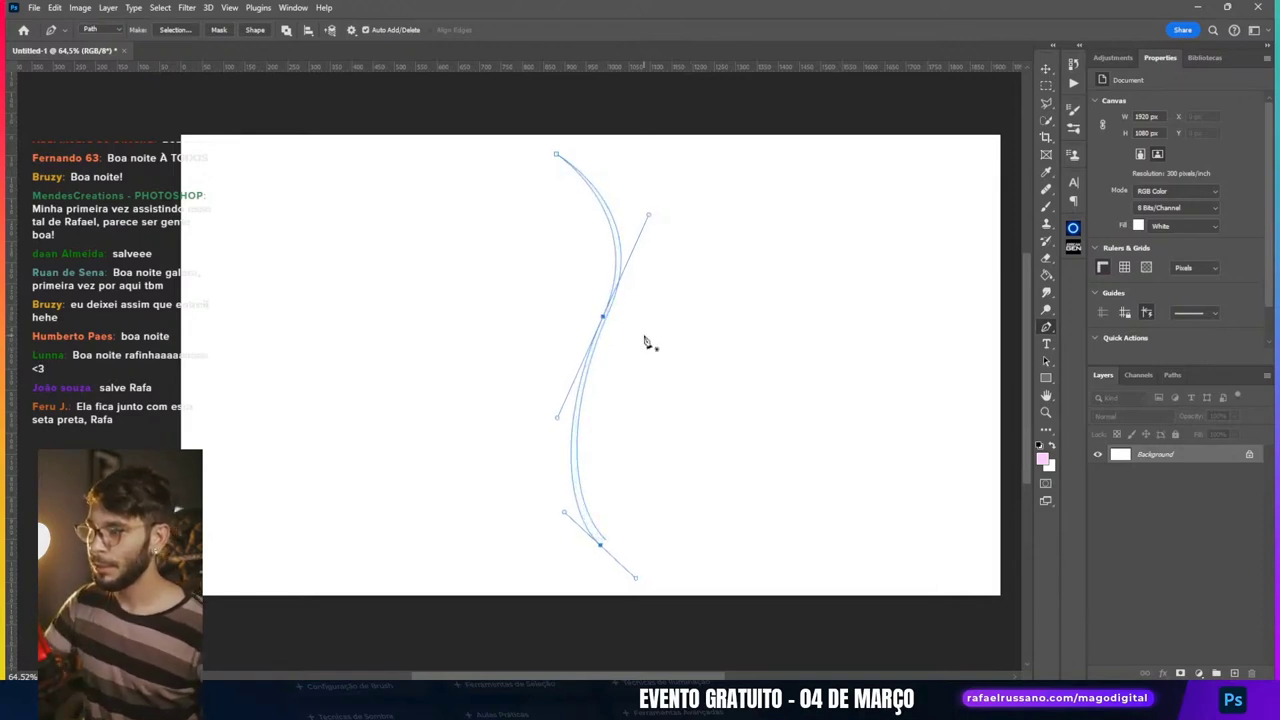
# Step: Reselect the lower anchors, undo a stray drag, and nudge them down to offset the strand
pyautogui.moveTo(674, 341)
pyautogui.mouseDown()
pyautogui.moveTo(622, 357)
pyautogui.moveTo(602, 321)
pyautogui.mouseUp()
pyautogui.click(608, 315)
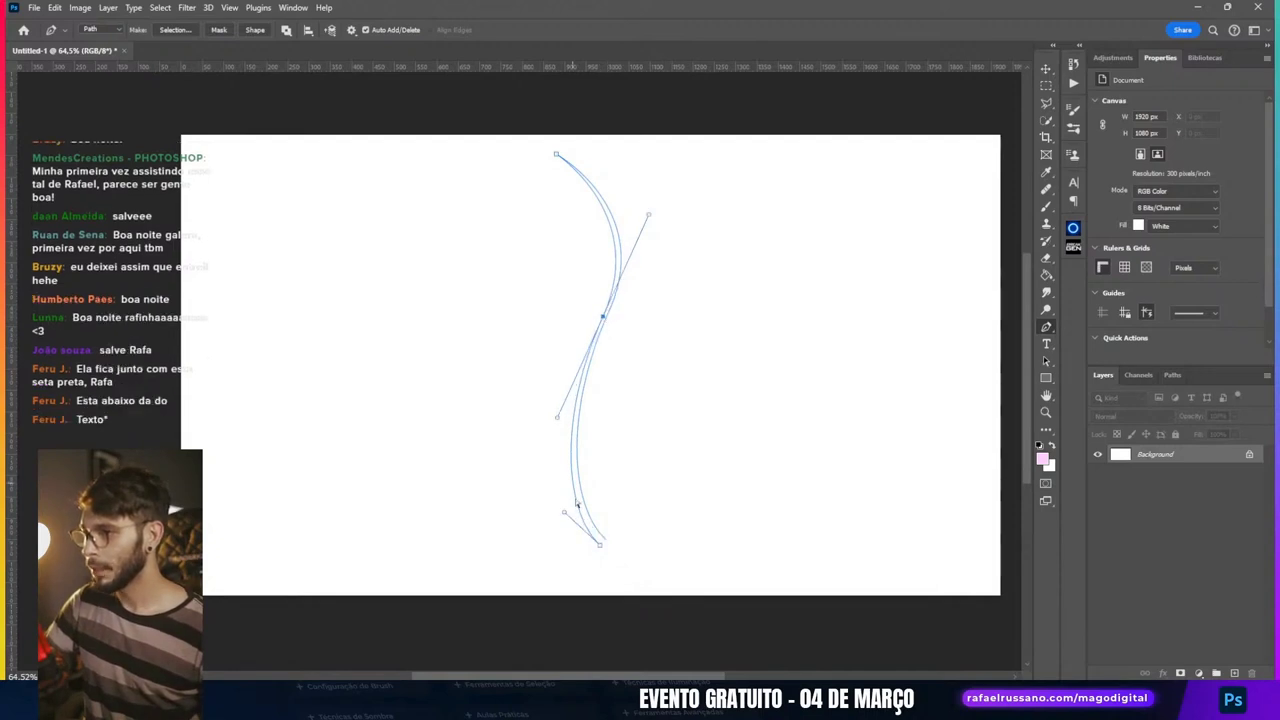
pyautogui.click(600, 548)
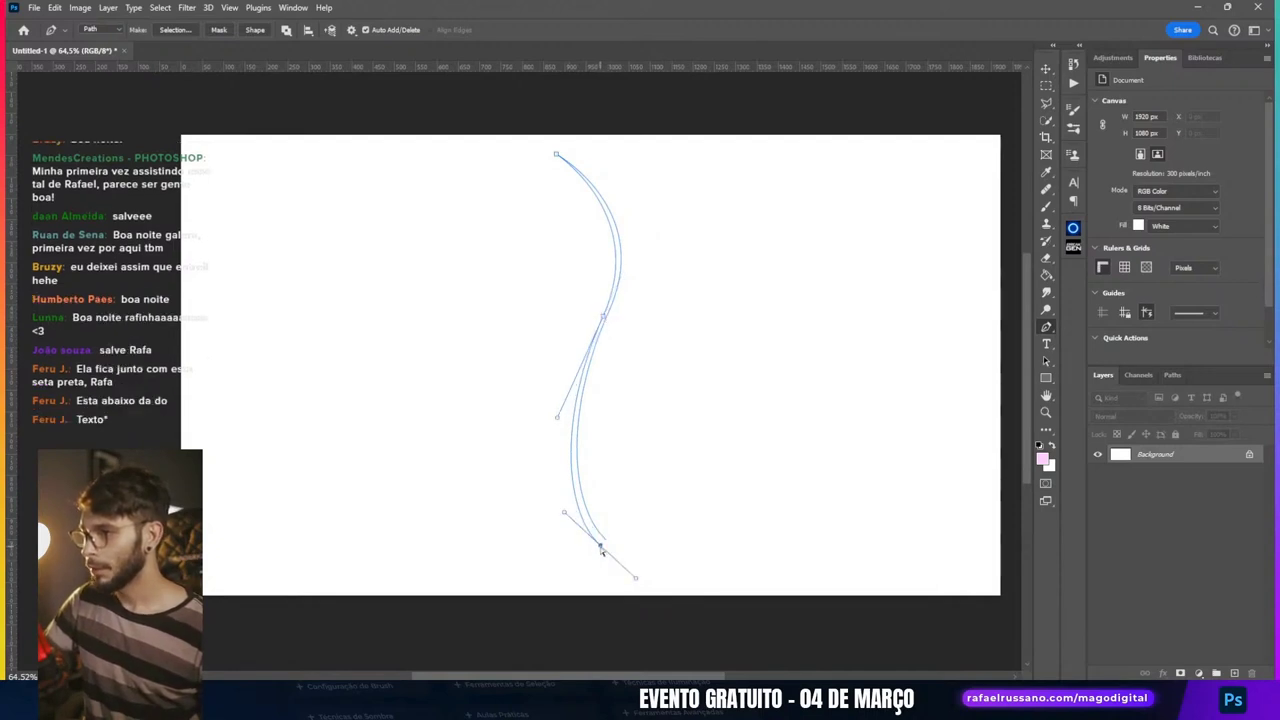
pyautogui.click(603, 318)
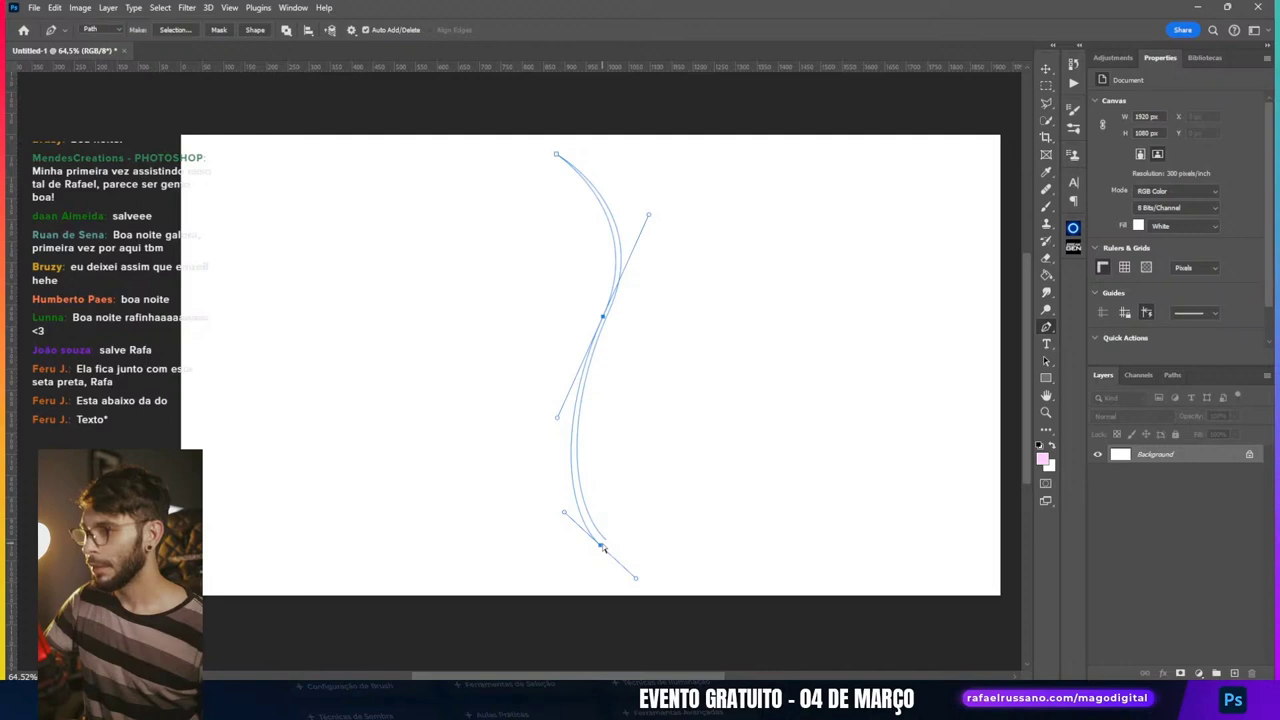
pyautogui.moveTo(600, 548); pyautogui.dragTo(528, 476)
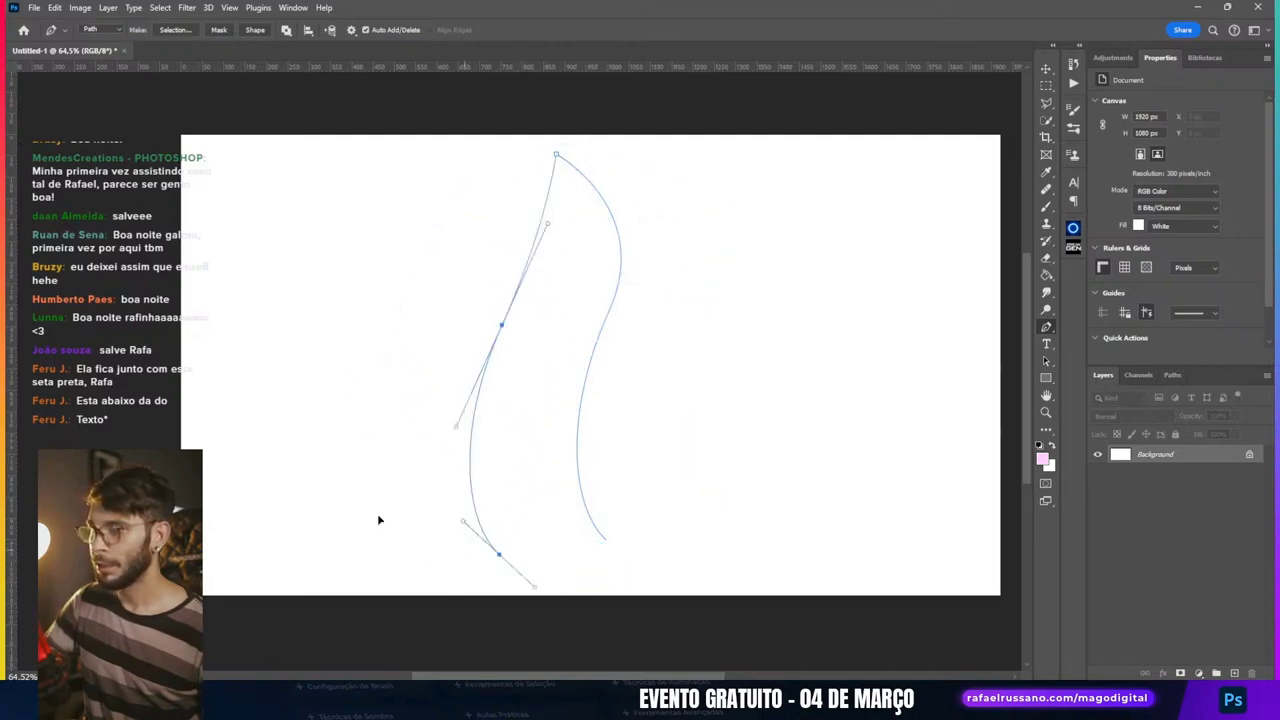
pyautogui.hotkey('ctrl', 'z')
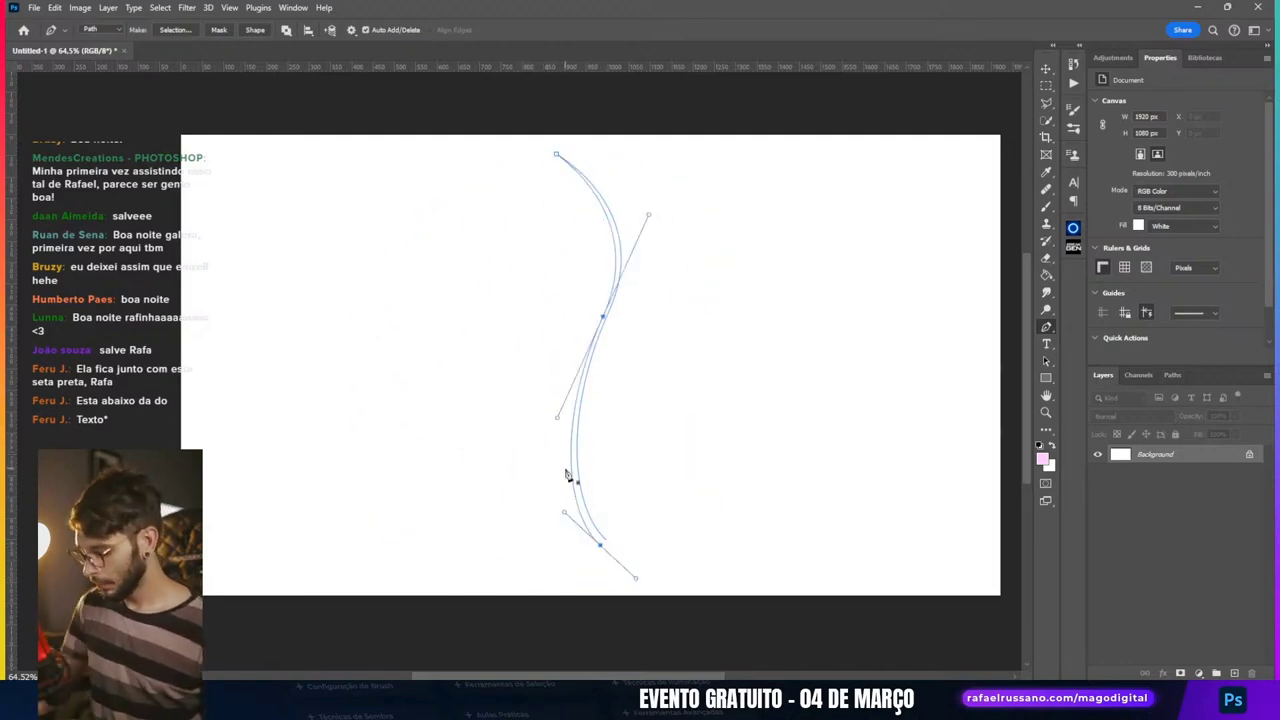
pyautogui.press('Down')
pyautogui.press('Down')
pyautogui.press('Down')
pyautogui.press('Down')
pyautogui.press('Down')
pyautogui.press('Down')
pyautogui.press('Down')
pyautogui.press('Down')
pyautogui.press('Down')
pyautogui.press('Down')
pyautogui.press('Down')
pyautogui.press('Down')
pyautogui.press('Down')
pyautogui.press('Down')
pyautogui.press('Down')
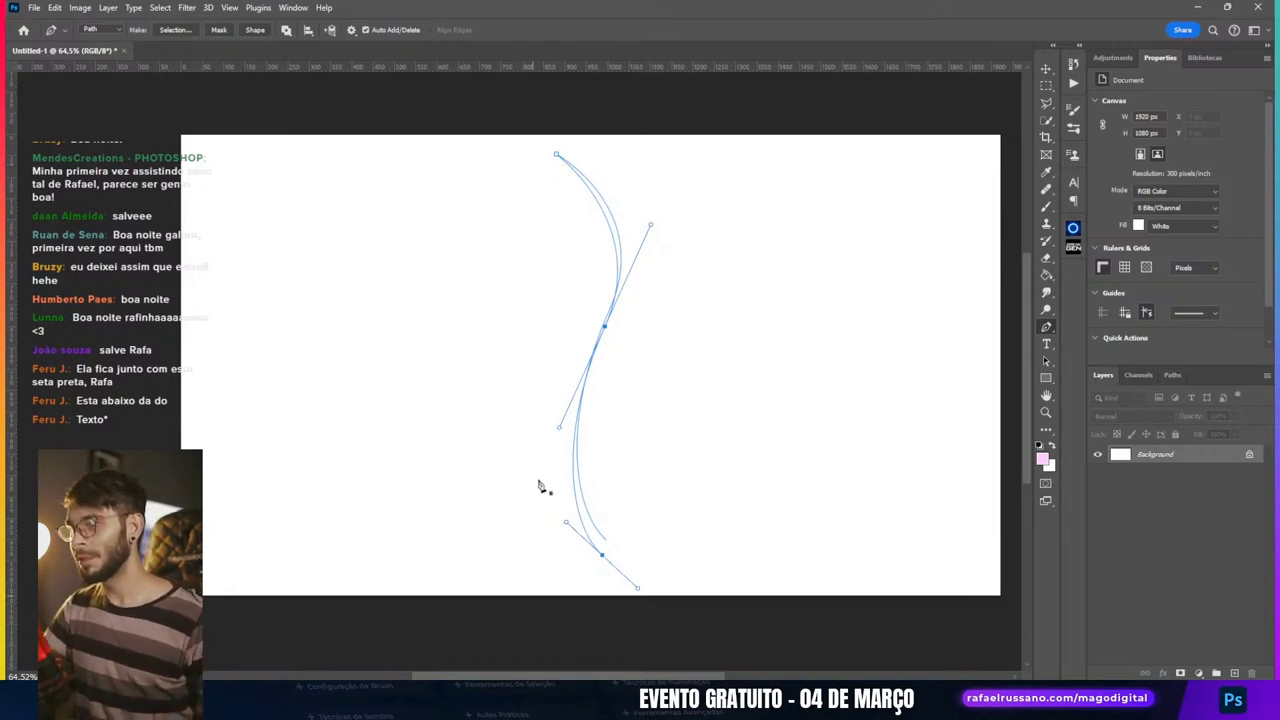
# Step: Undo an accidental extra path segment and shift a strand's lower points down-left
pyautogui.click(602, 553)
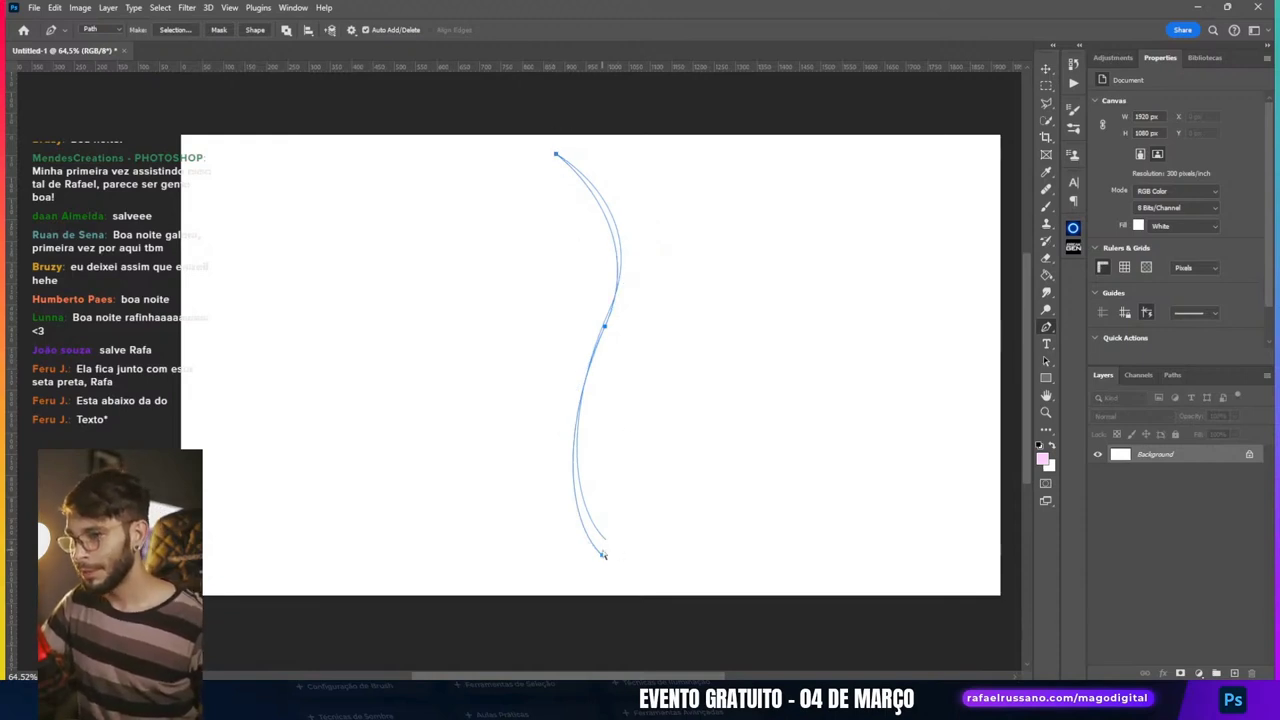
pyautogui.click(602, 557)
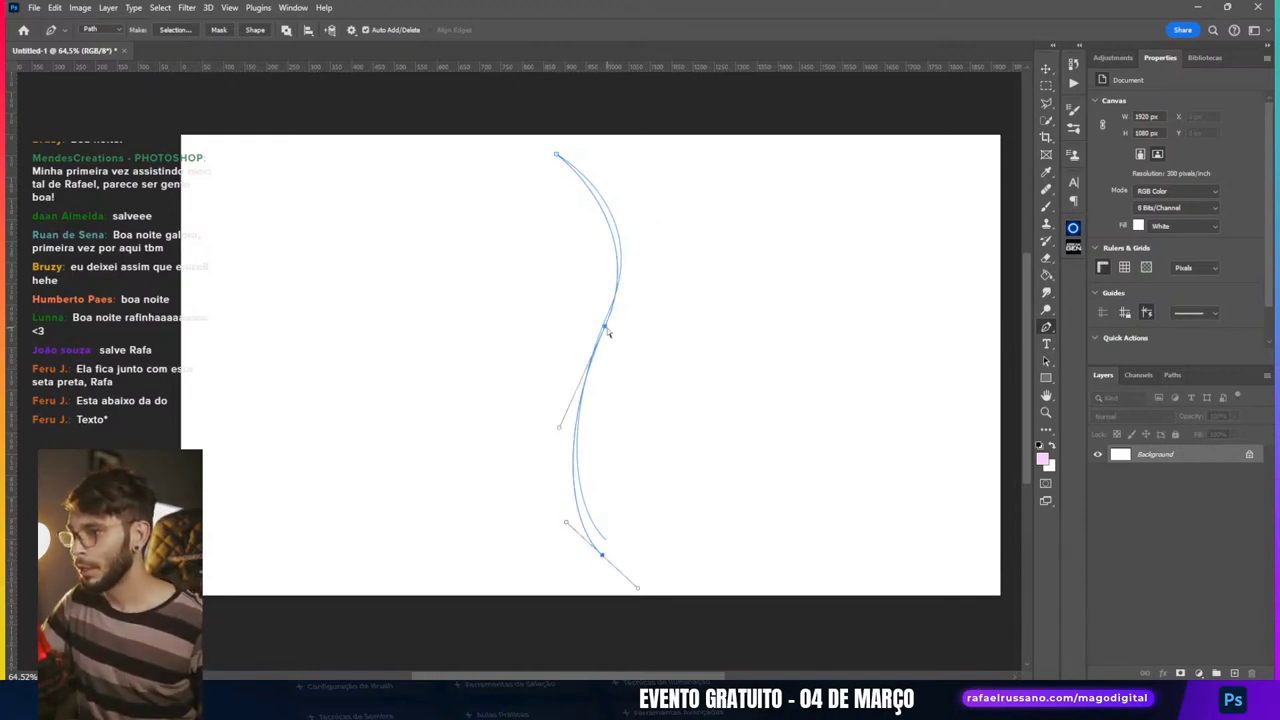
pyautogui.click(598, 342)
pyautogui.hotkey('ctrl', 'z')
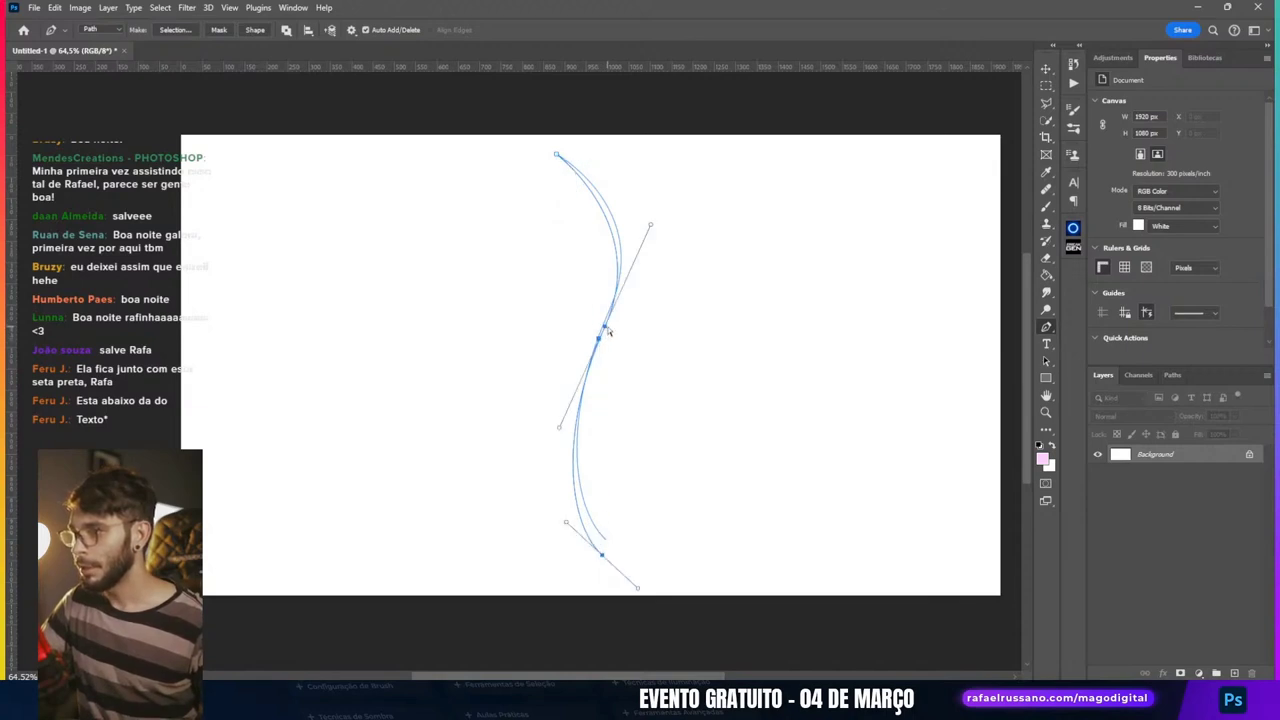
pyautogui.moveTo(606, 333); pyautogui.dragTo(597, 350)
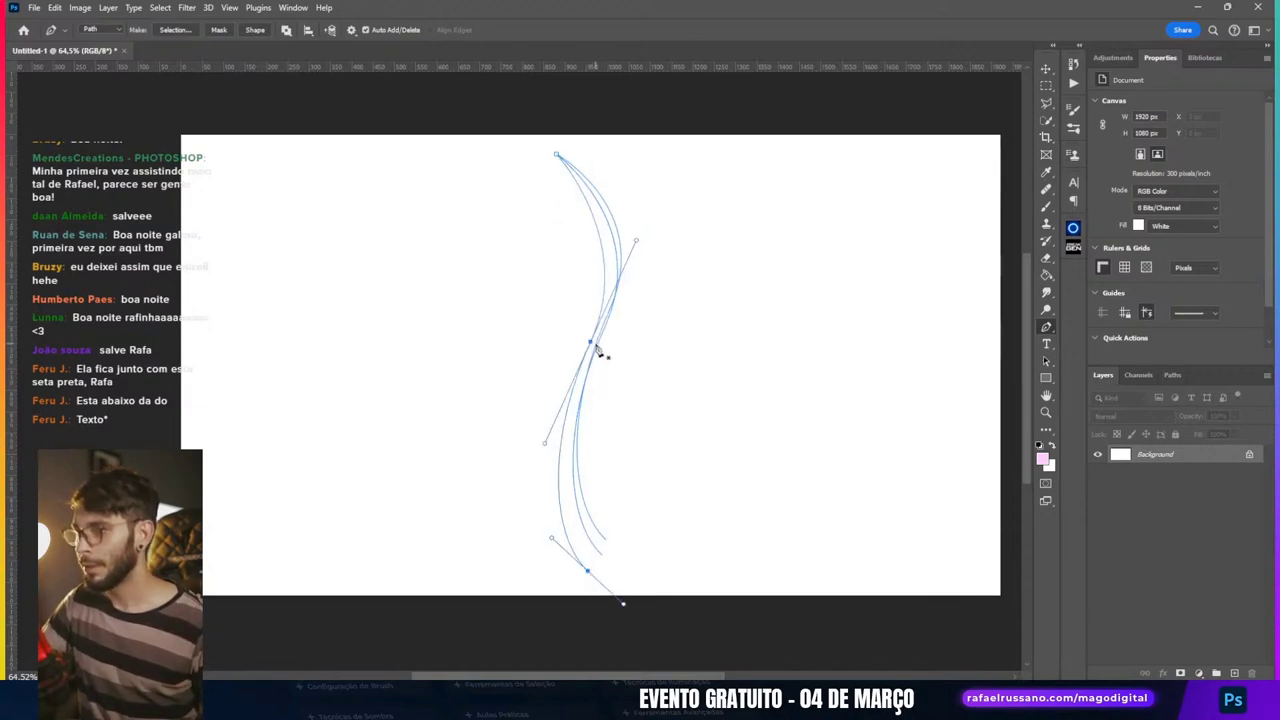
pyautogui.click(590, 560)
# Step: Shift another strand down and pull its middle point up-right to reshape it
pyautogui.click(589, 571)
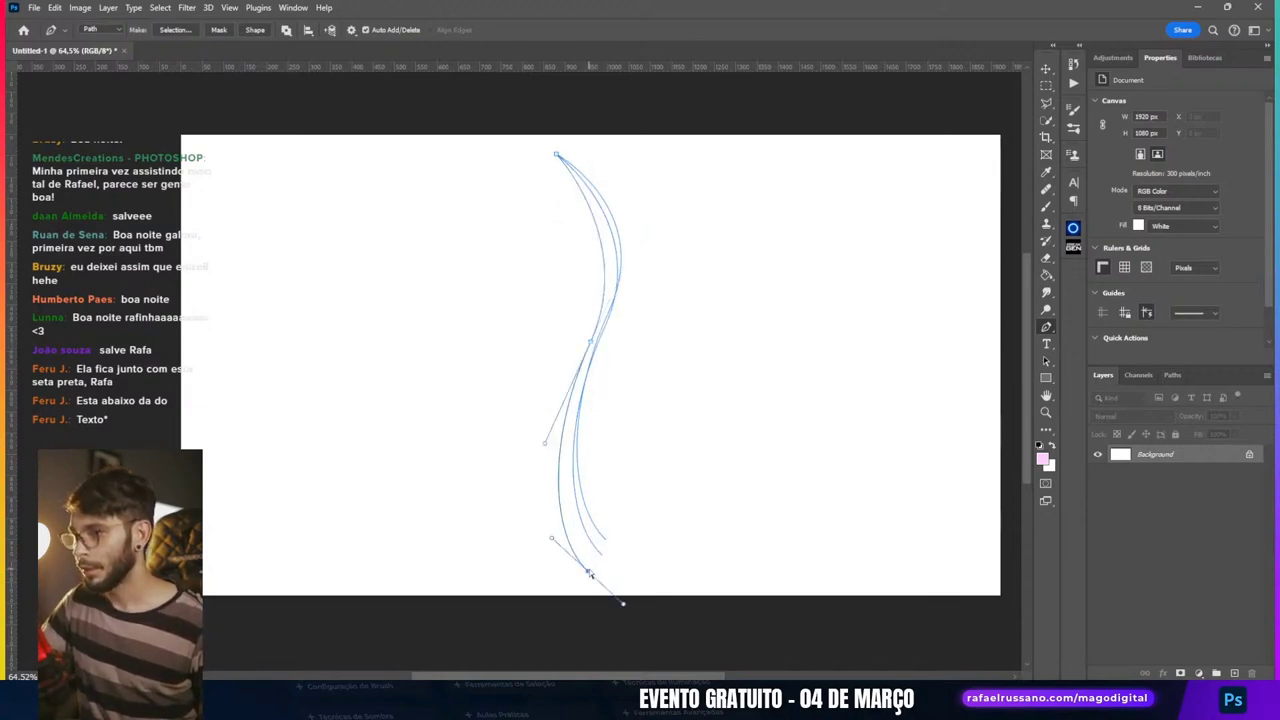
pyautogui.moveTo(592, 348); pyautogui.dragTo(607, 356)
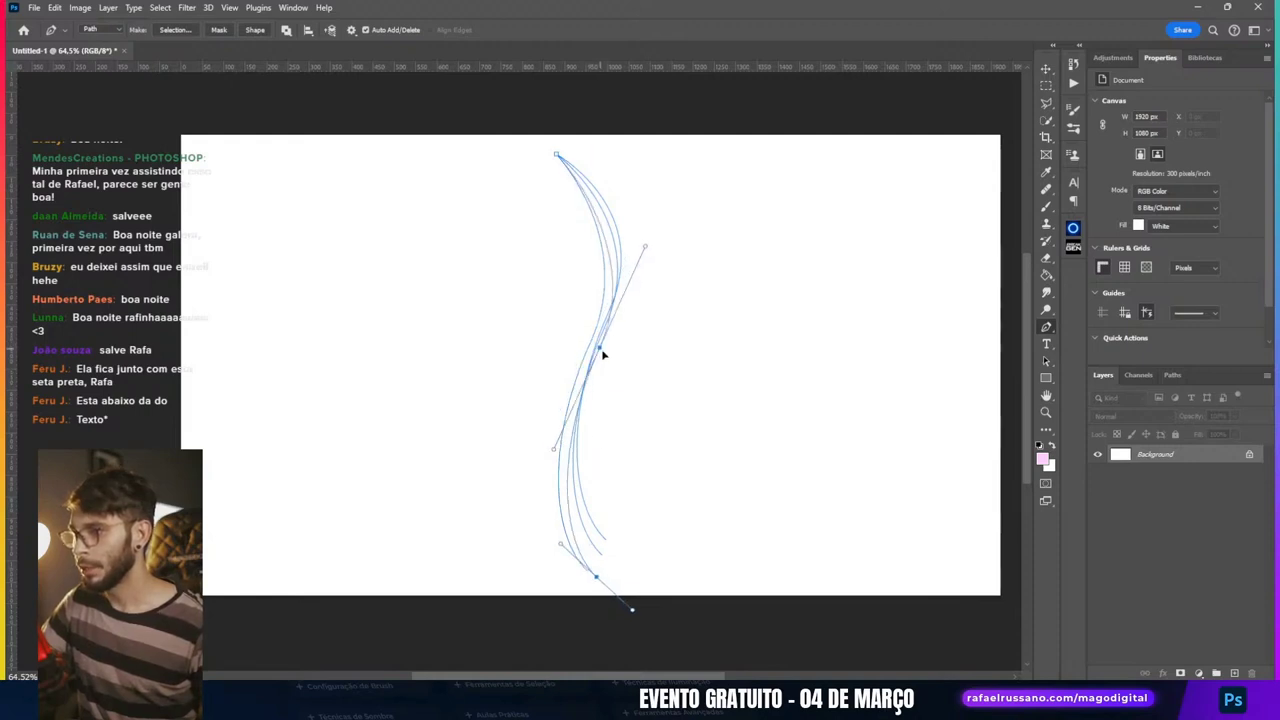
pyautogui.click(606, 352)
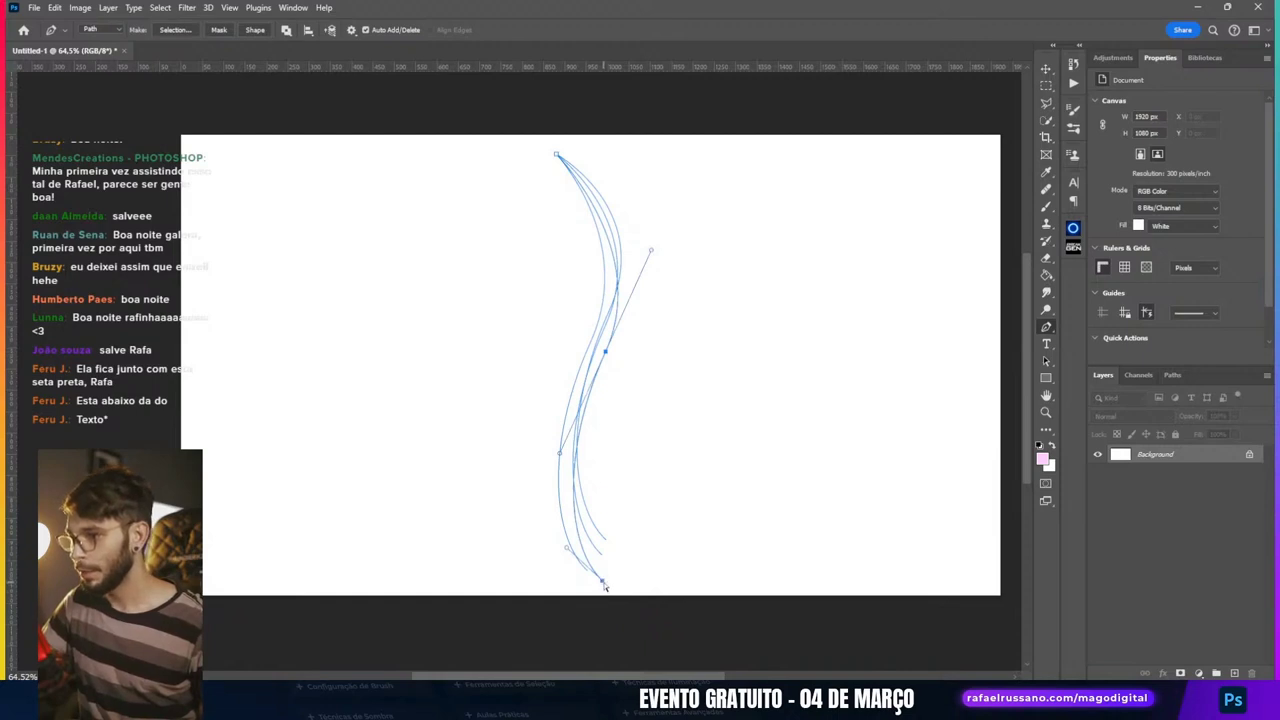
pyautogui.moveTo(604, 586); pyautogui.dragTo(591, 592)
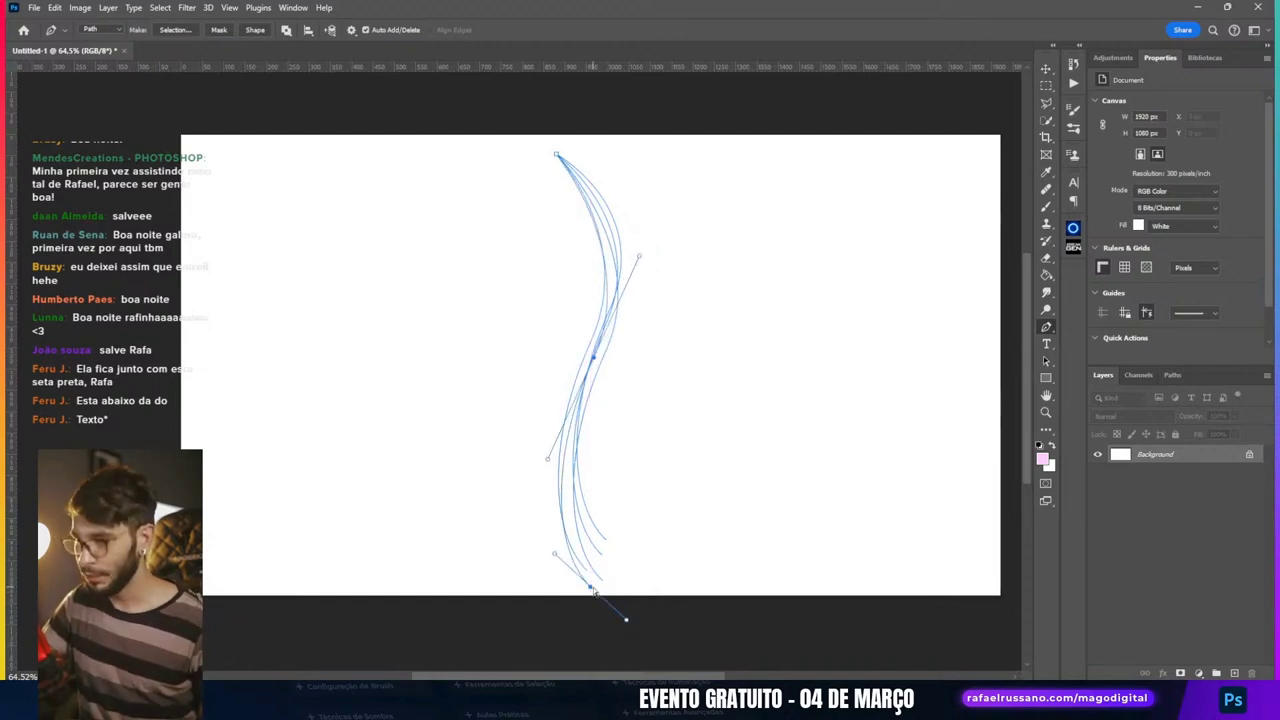
pyautogui.click(591, 592)
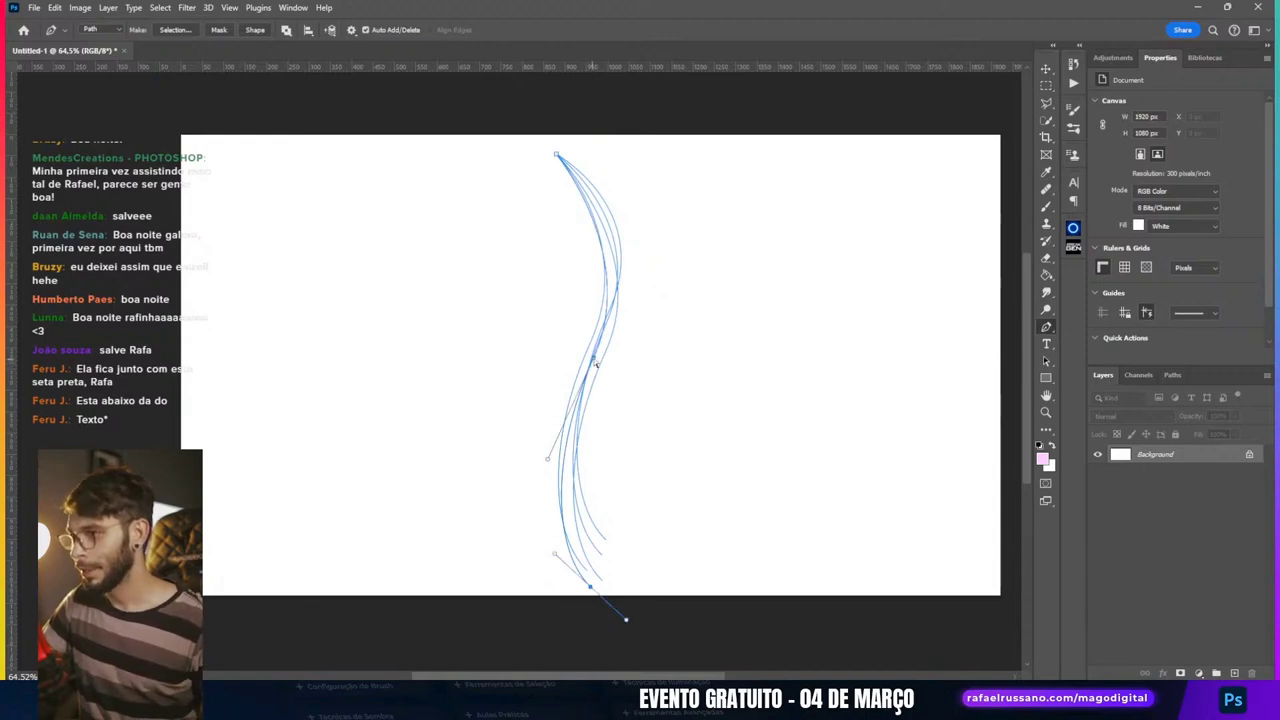
pyautogui.moveTo(592, 370); pyautogui.dragTo(618, 291)
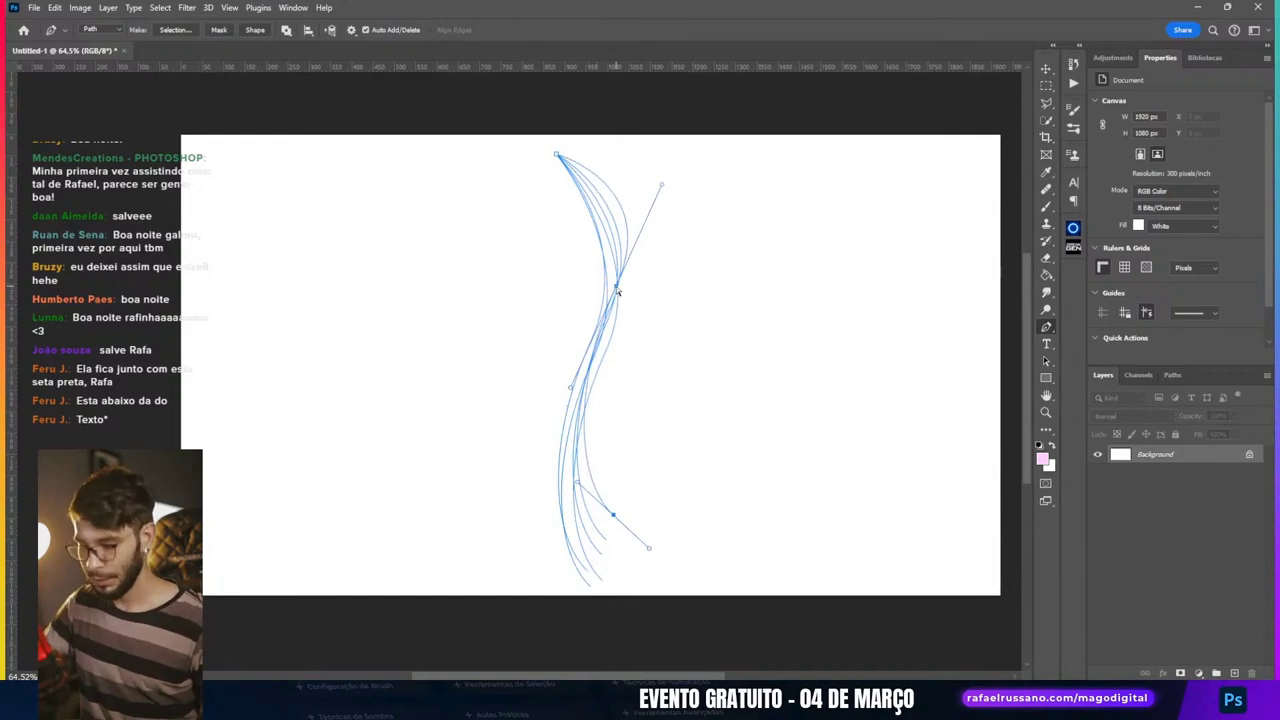
# Step: Reshape the next strand's middle point and swing its bottom curve to the left
pyautogui.click(592, 551)
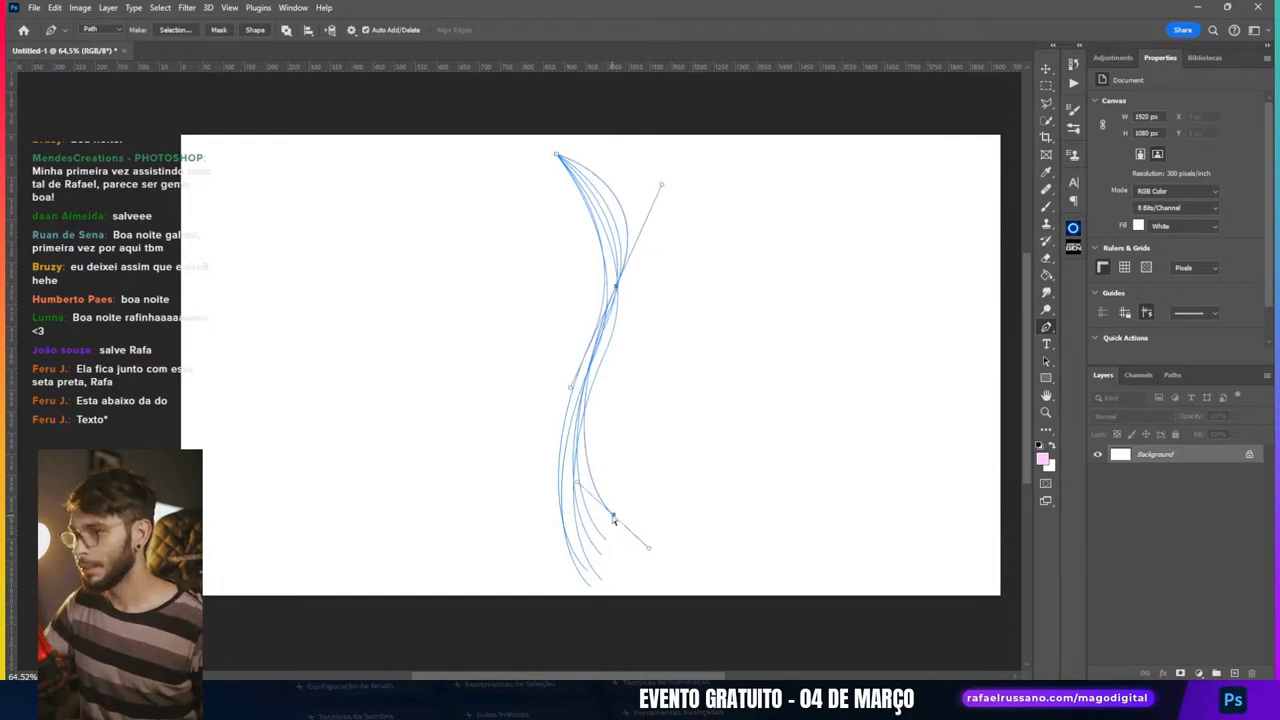
pyautogui.moveTo(614, 519); pyautogui.dragTo(610, 523)
pyautogui.moveTo(617, 298); pyautogui.dragTo(602, 298)
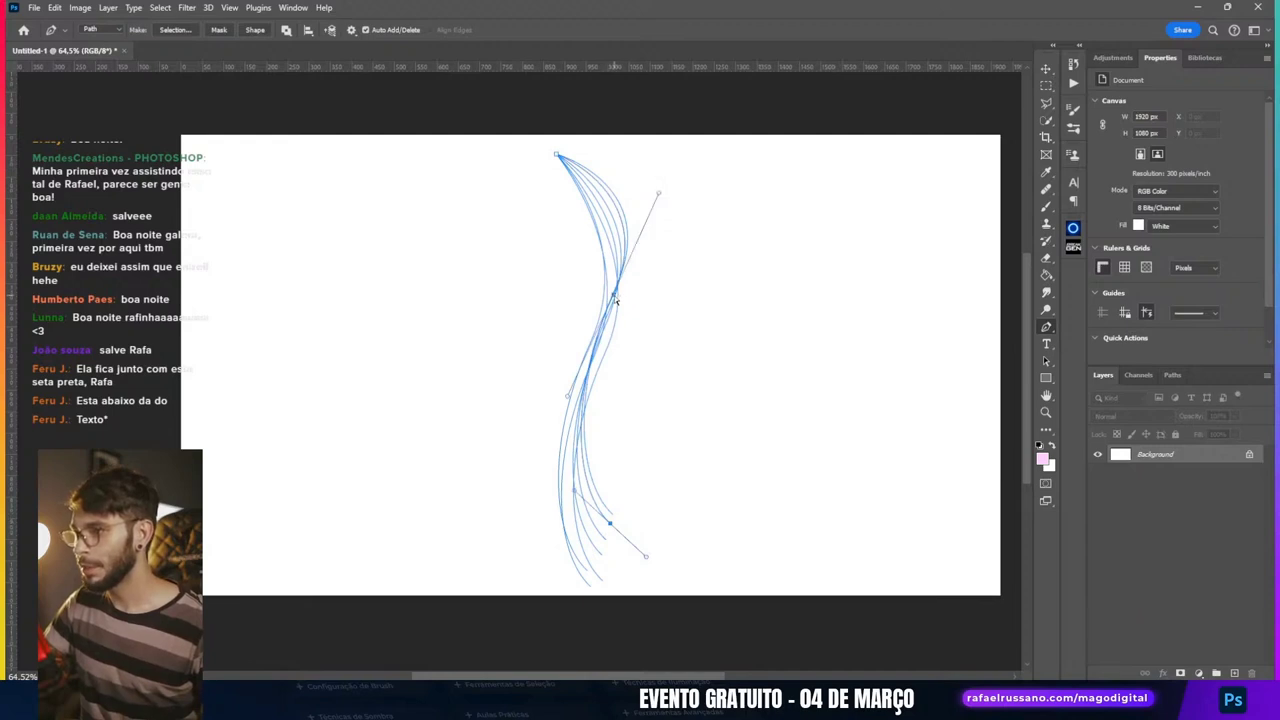
pyautogui.click(598, 522)
pyautogui.click(602, 299)
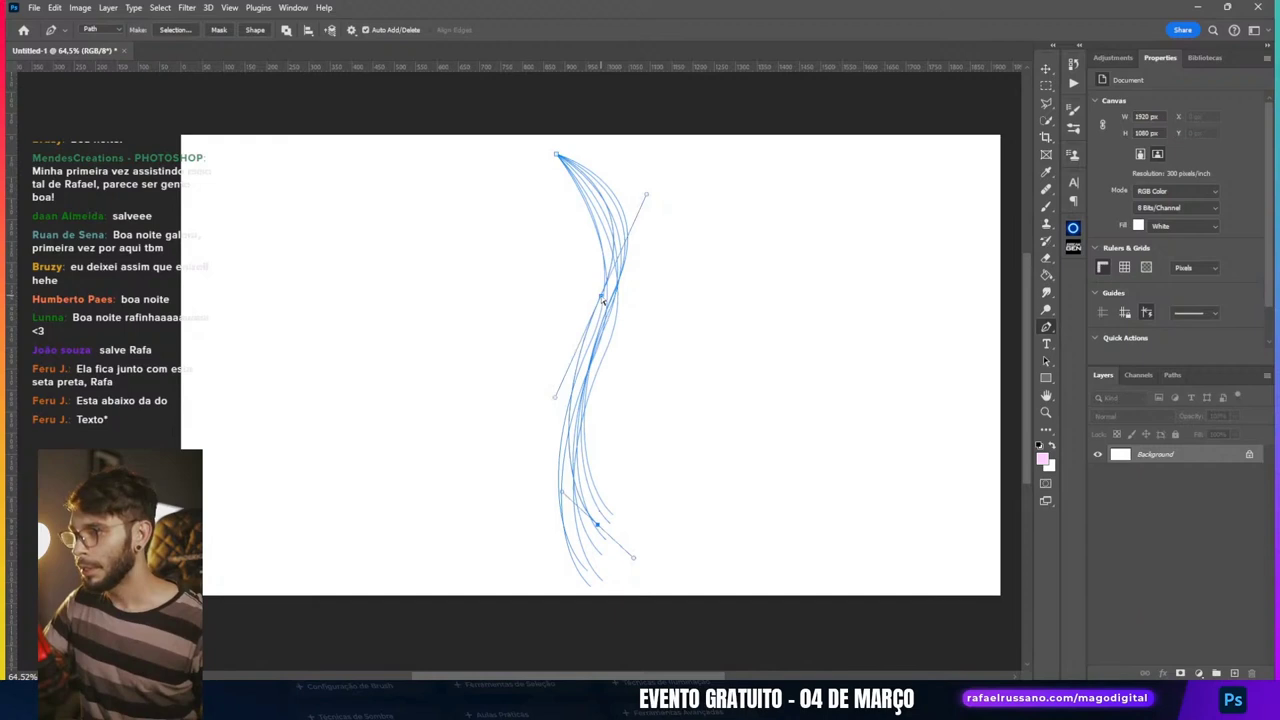
pyautogui.moveTo(602, 299); pyautogui.dragTo(618, 308)
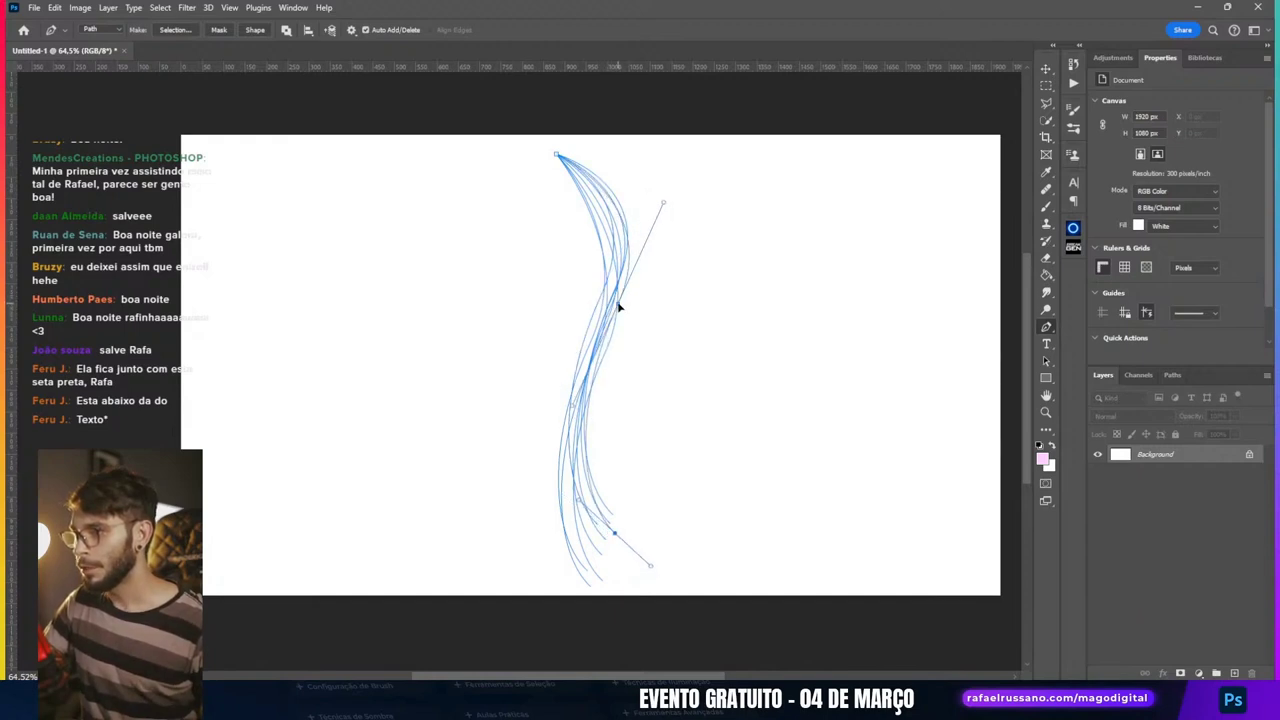
pyautogui.click(619, 558)
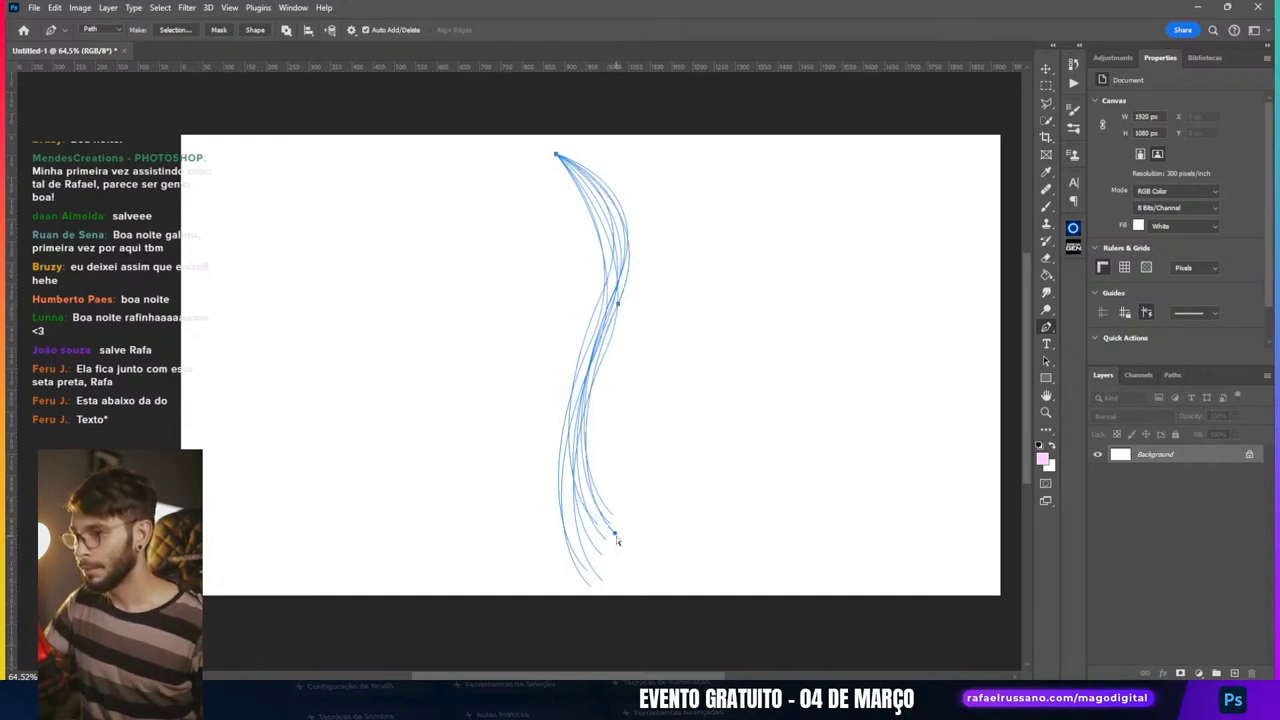
pyautogui.moveTo(616, 540); pyautogui.dragTo(618, 543)
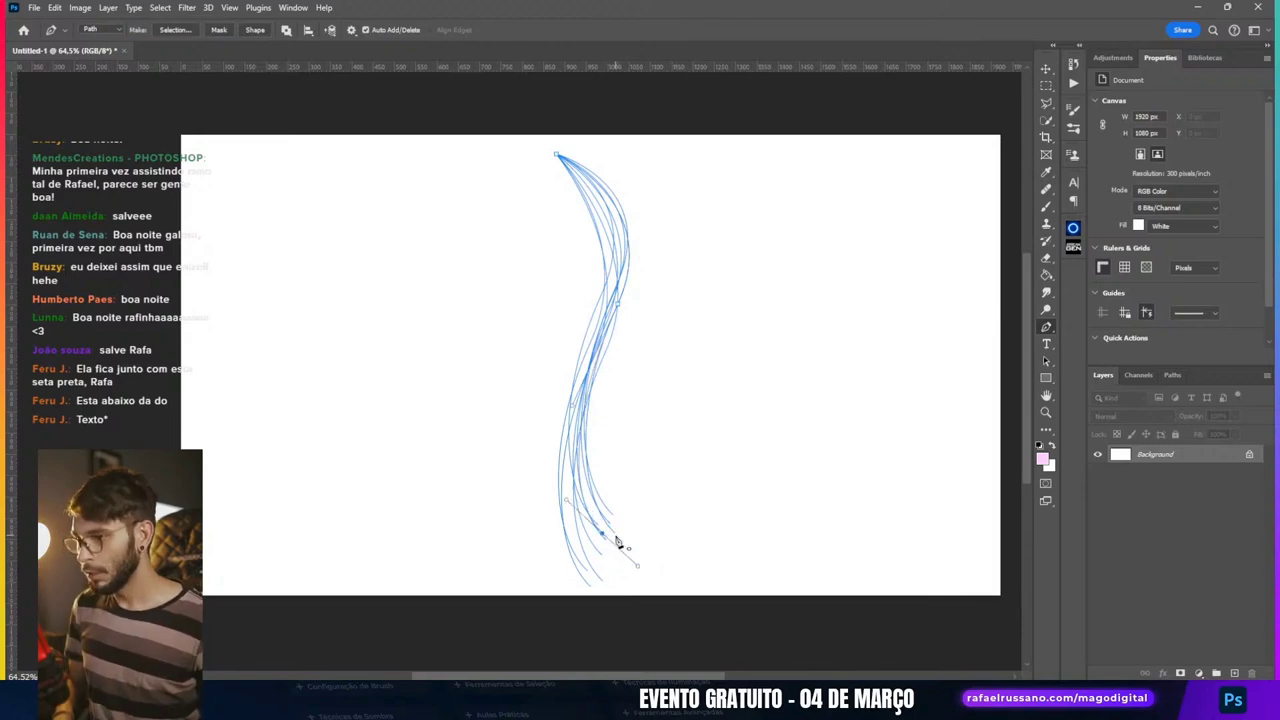
pyautogui.moveTo(553, 500); pyautogui.dragTo(519, 505)
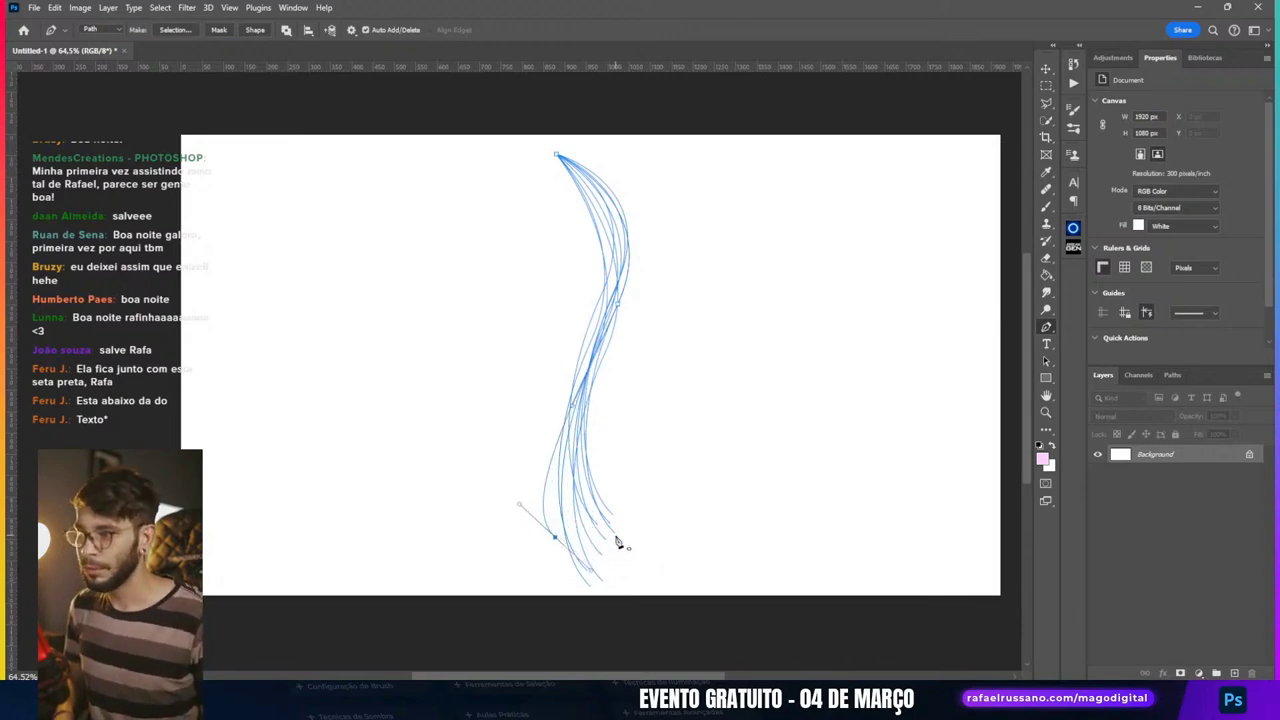
pyautogui.click(619, 308)
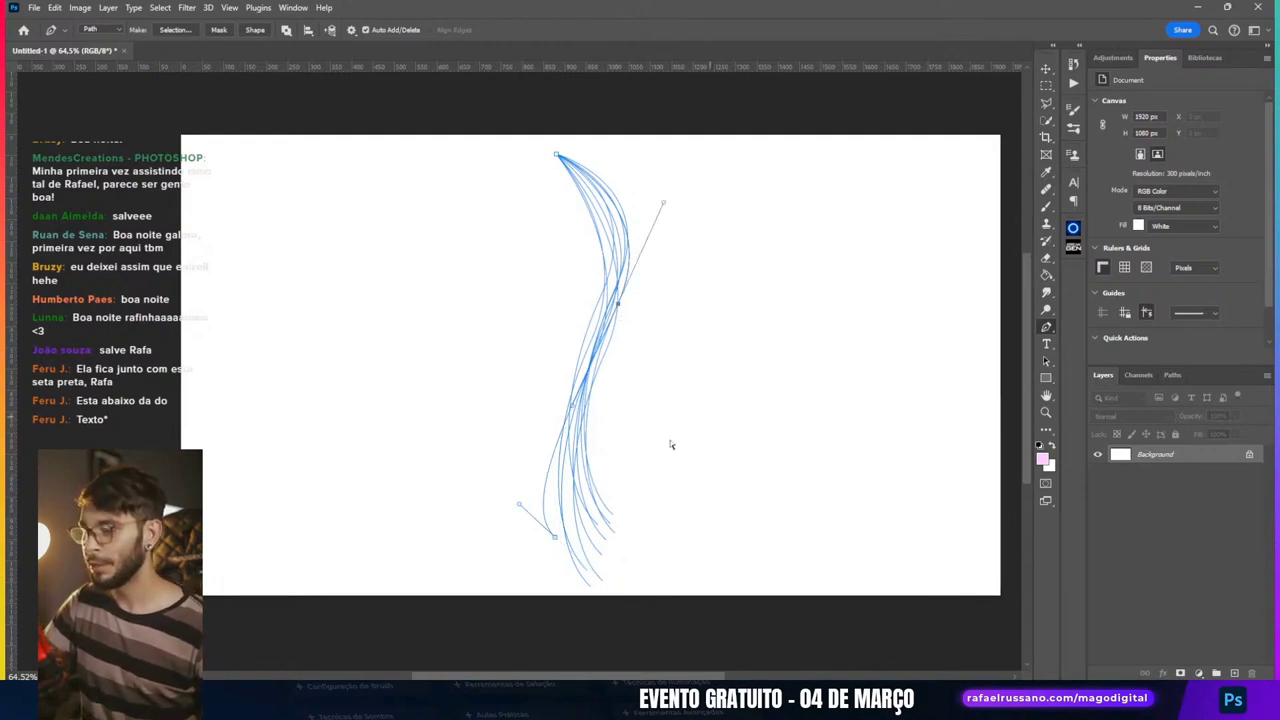
# Step: Raise the newest strand's middle point, flatten its top curve and pull its bottom down-left
pyautogui.keyDown('ctrl'); pyautogui.click(646, 389); pyautogui.keyUp('ctrl')
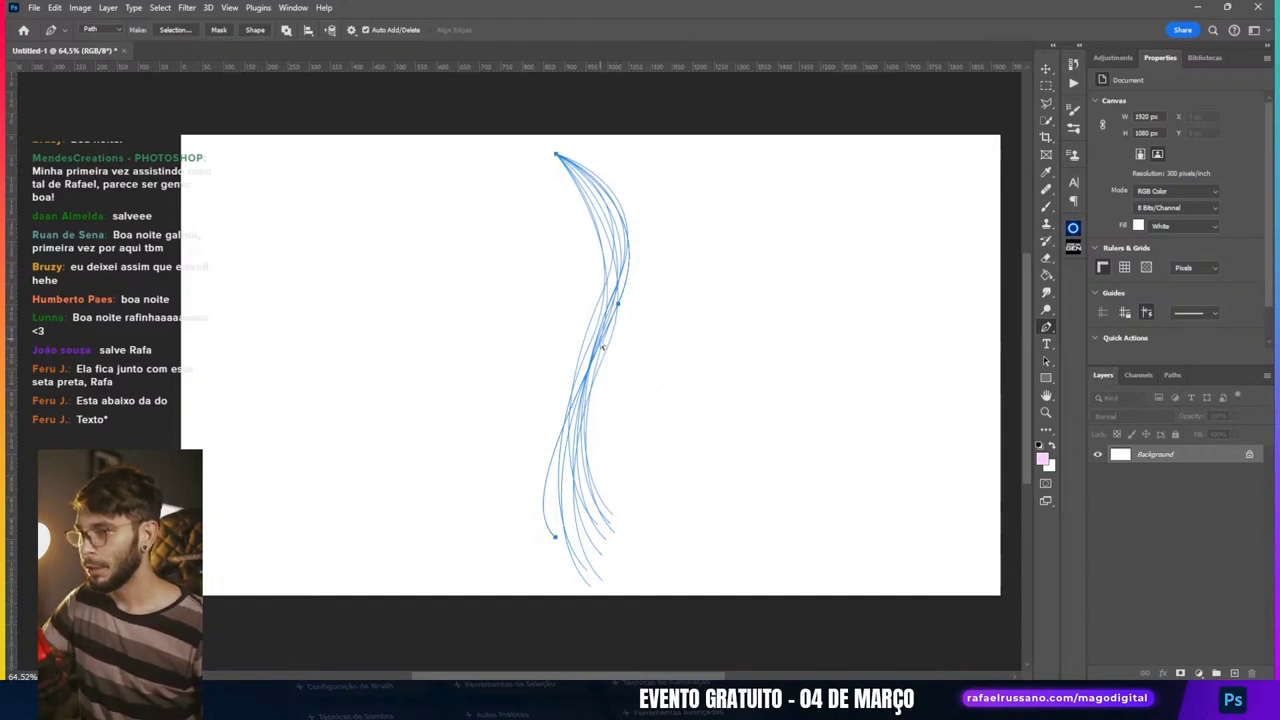
pyautogui.keyDown('ctrl'); pyautogui.click(556, 537); pyautogui.keyUp('ctrl')
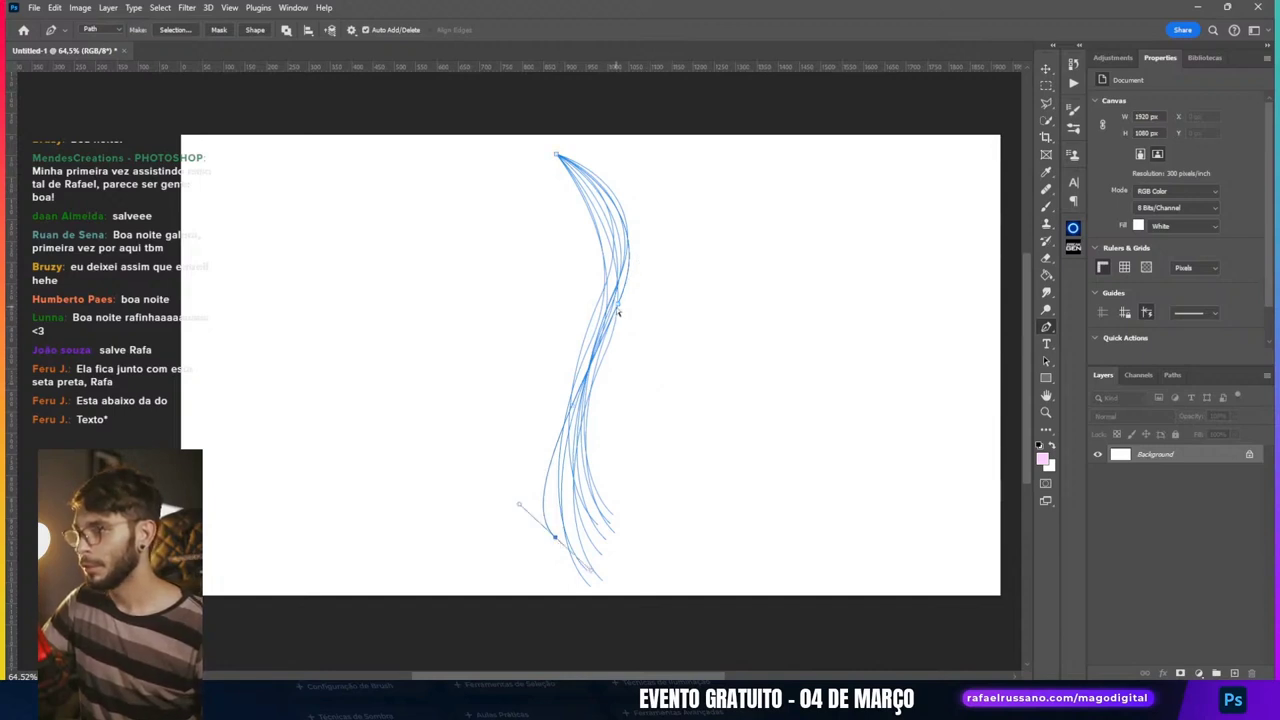
pyautogui.moveTo(619, 310); pyautogui.dragTo(612, 278)
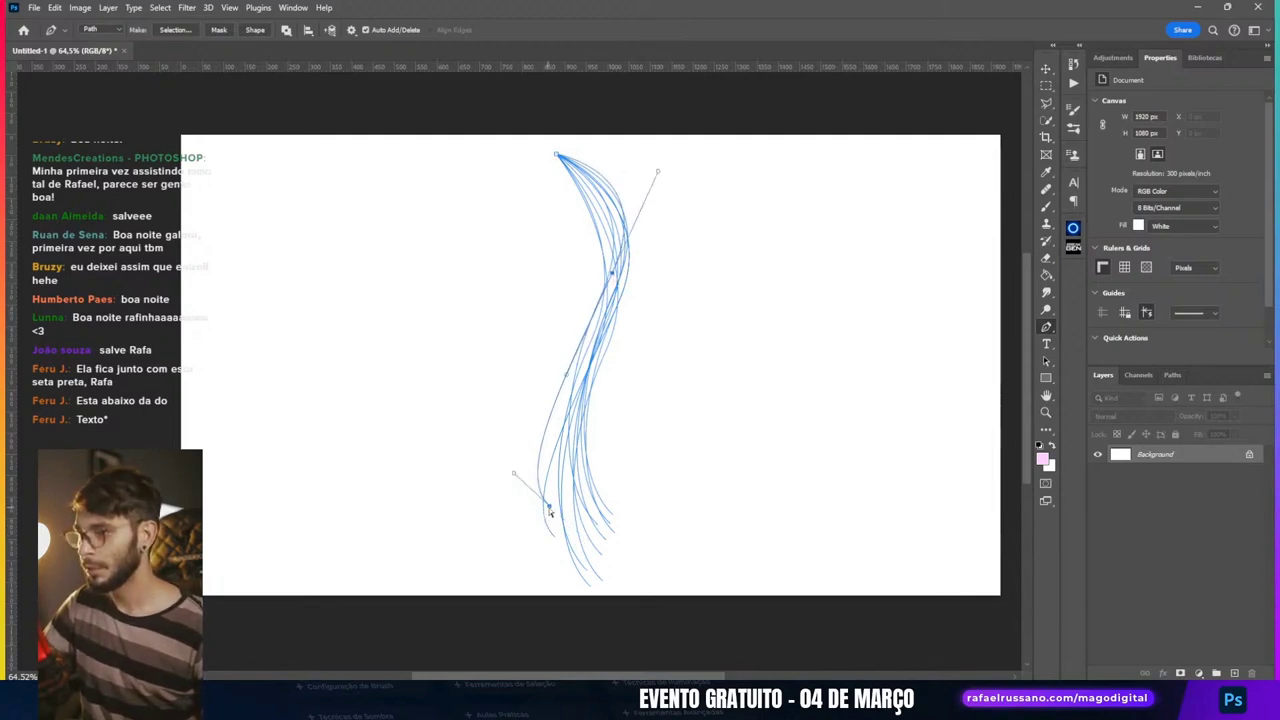
pyautogui.moveTo(549, 512)
pyautogui.mouseDown()
pyautogui.moveTo(563, 528)
pyautogui.moveTo(603, 470)
pyautogui.mouseUp()
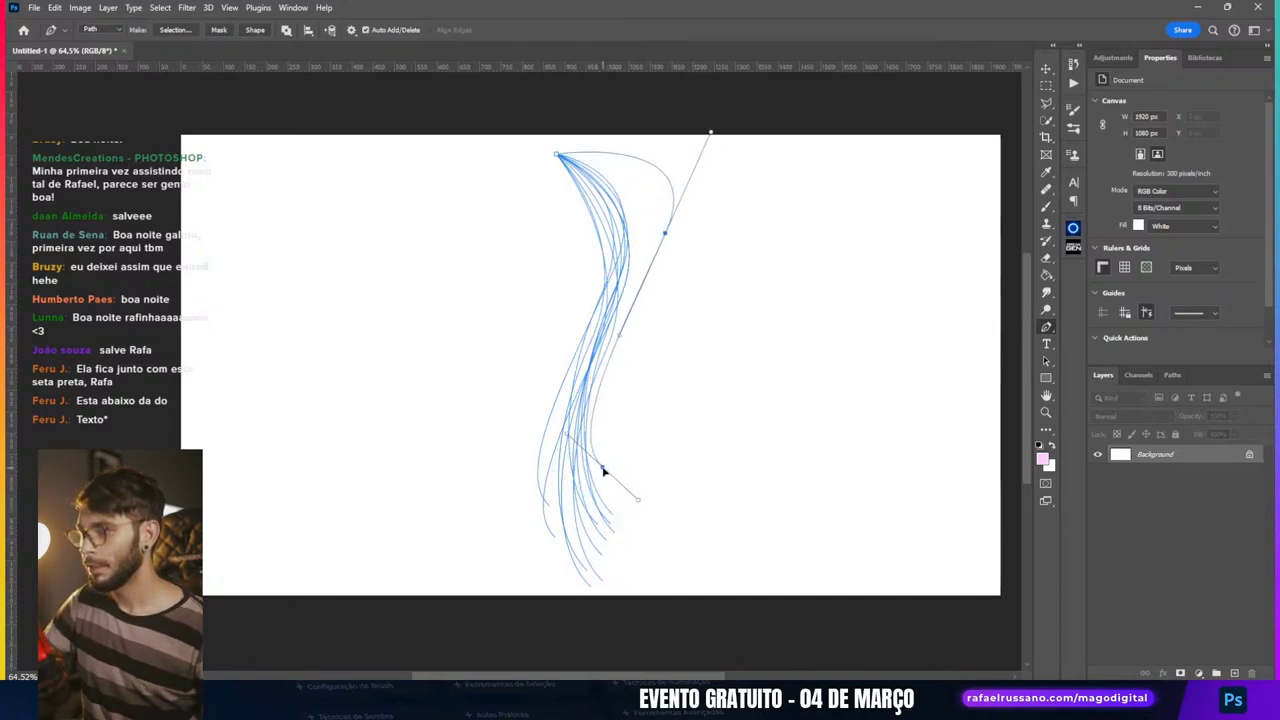
pyautogui.moveTo(710, 131)
pyautogui.mouseDown()
pyautogui.moveTo(650, 178)
pyautogui.moveTo(674, 163)
pyautogui.moveTo(680, 177)
pyautogui.moveTo(658, 190)
pyautogui.mouseUp()
pyautogui.moveTo(612, 280); pyautogui.dragTo(596, 284)
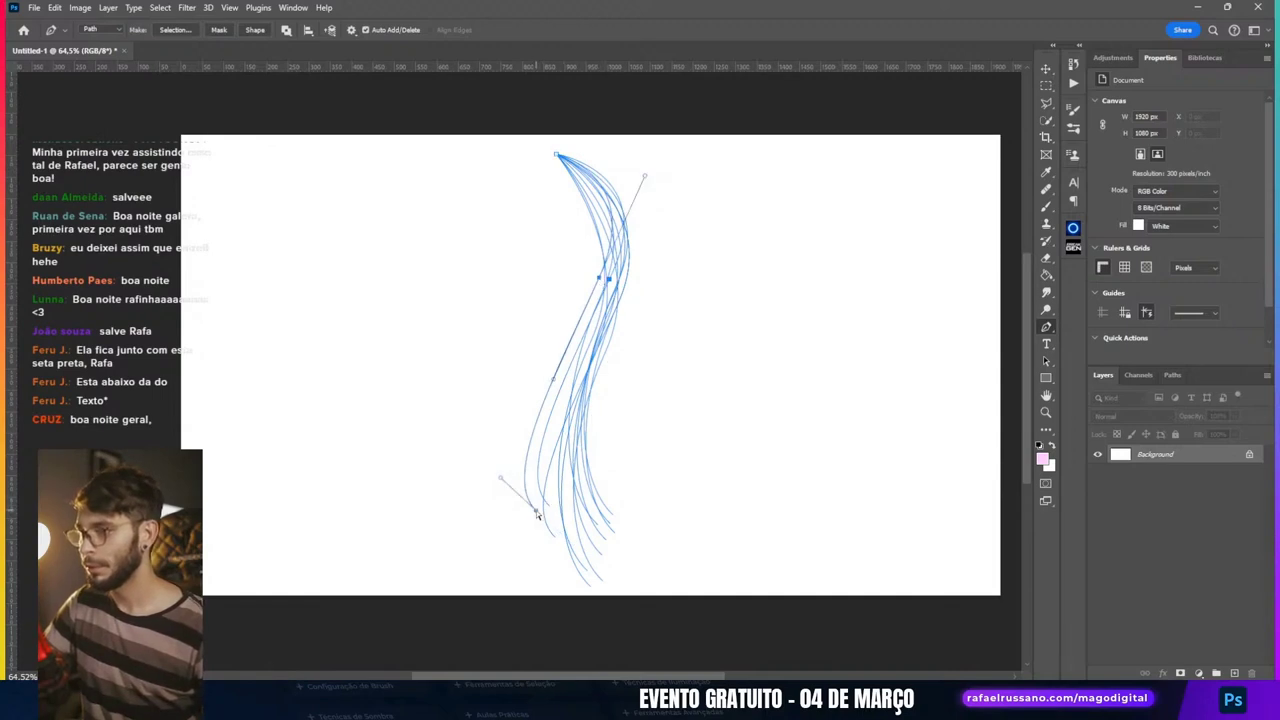
pyautogui.moveTo(537, 512); pyautogui.dragTo(531, 543)
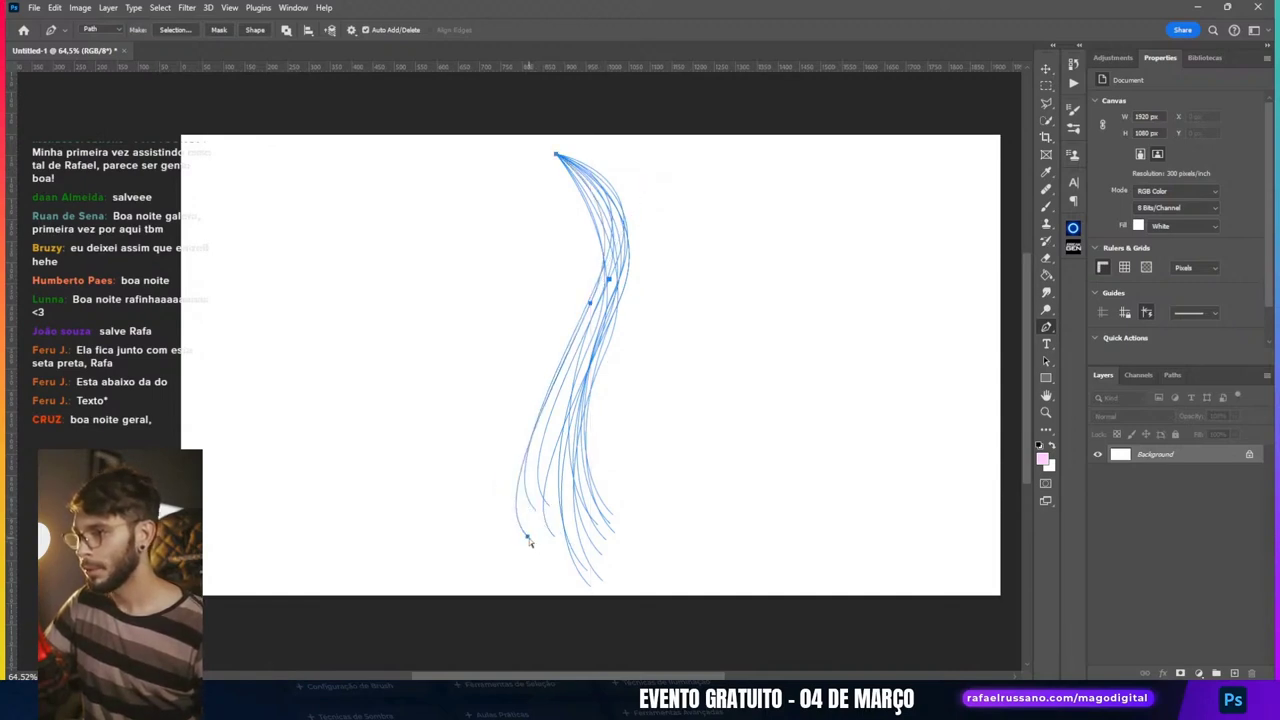
# Step: Fine-tune the strand's middle and lower curve, moving its tip up and right
pyautogui.moveTo(593, 307); pyautogui.dragTo(592, 336)
pyautogui.click(538, 564)
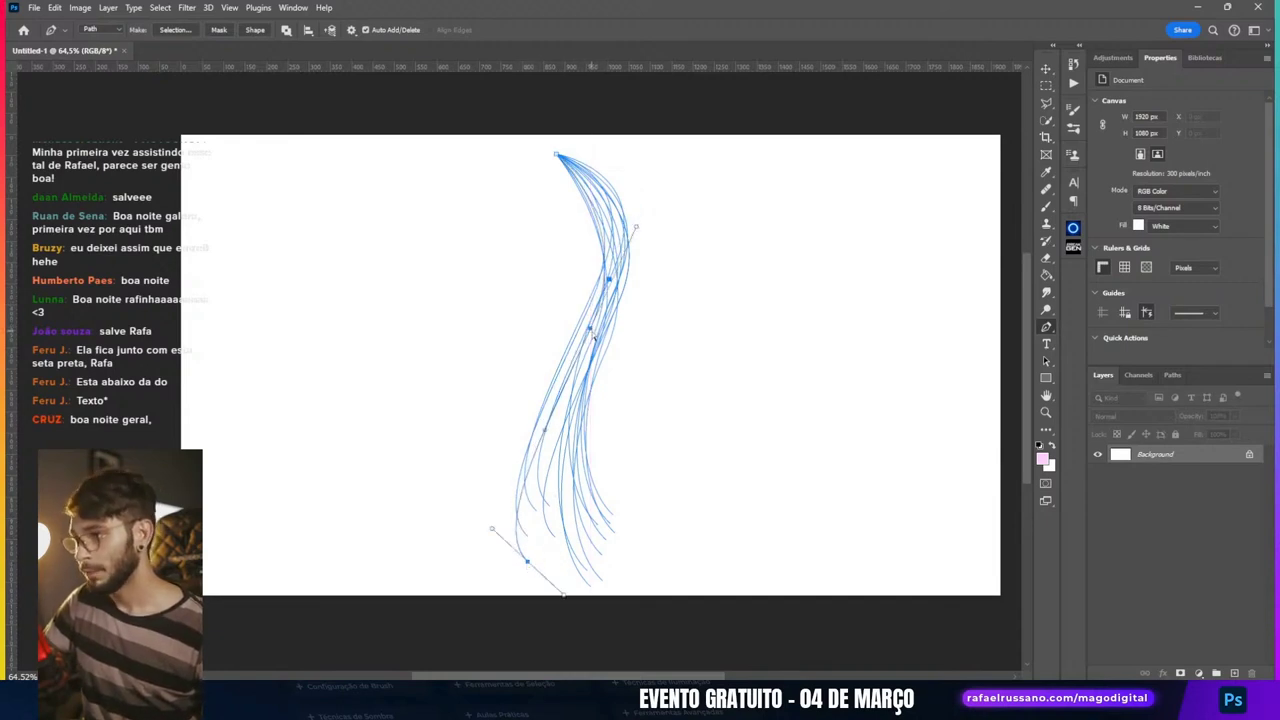
pyautogui.moveTo(527, 562); pyautogui.dragTo(531, 568)
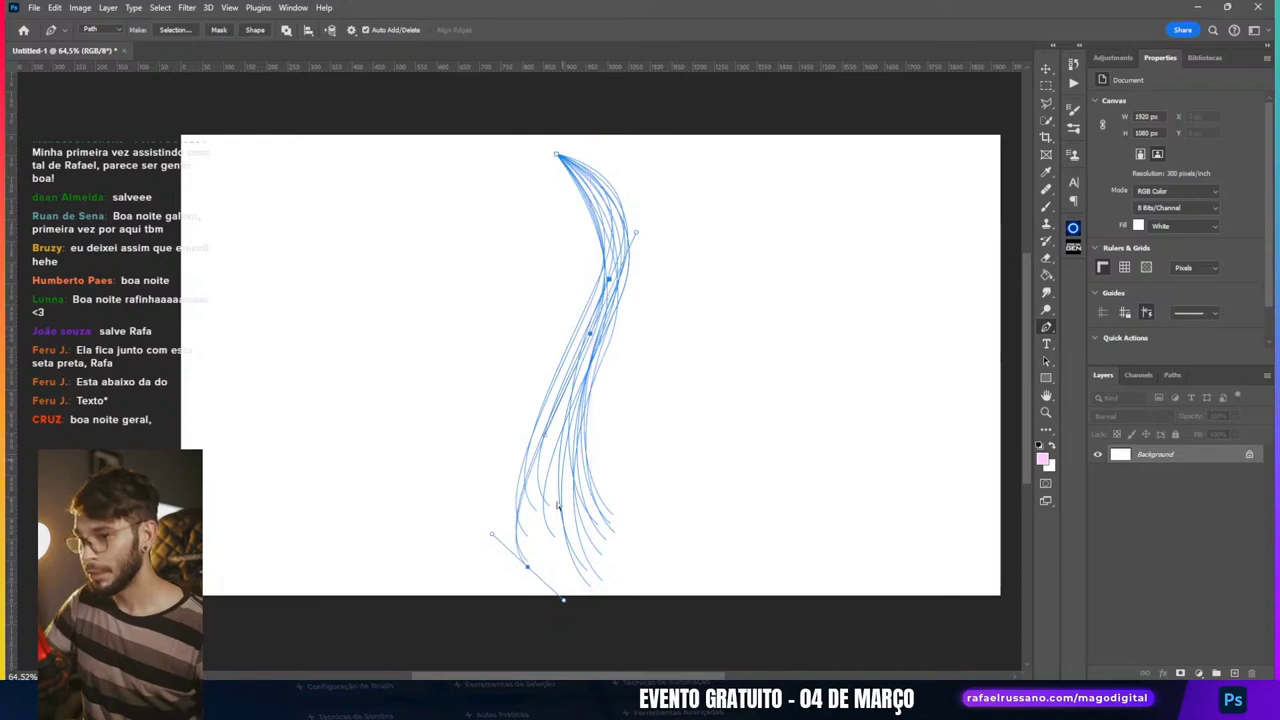
pyautogui.click(531, 570)
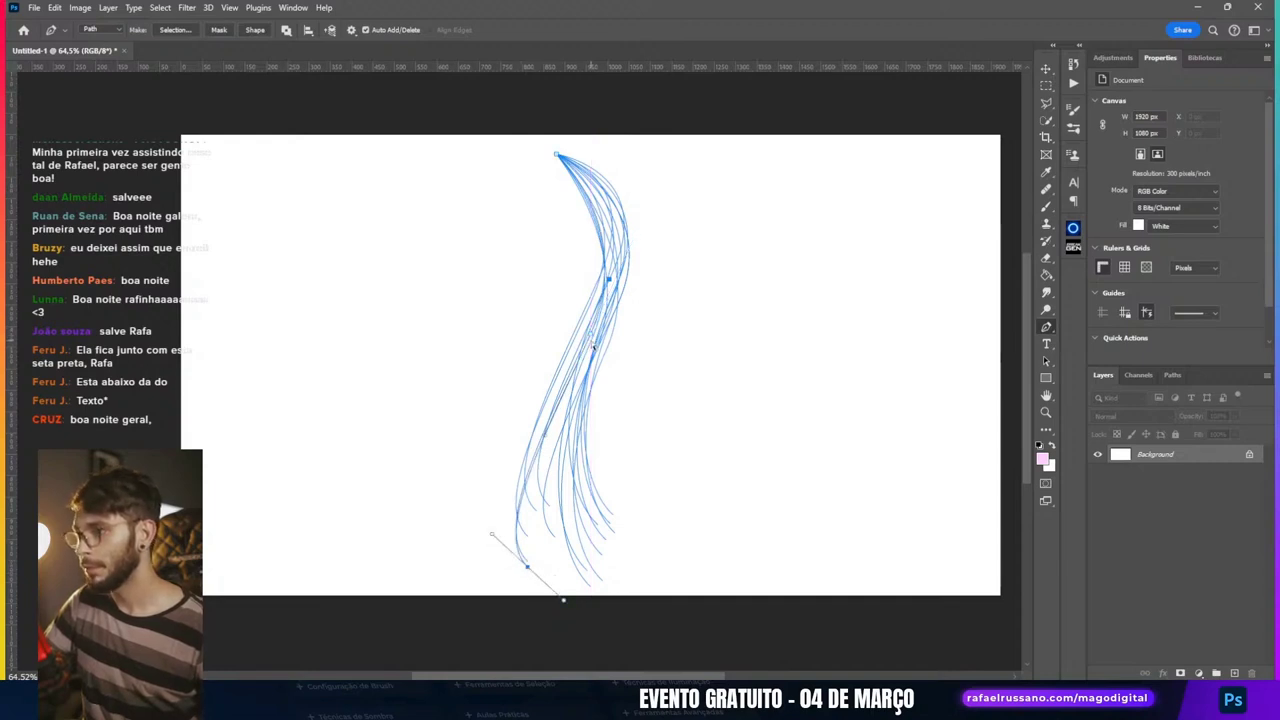
pyautogui.moveTo(592, 343); pyautogui.dragTo(590, 343)
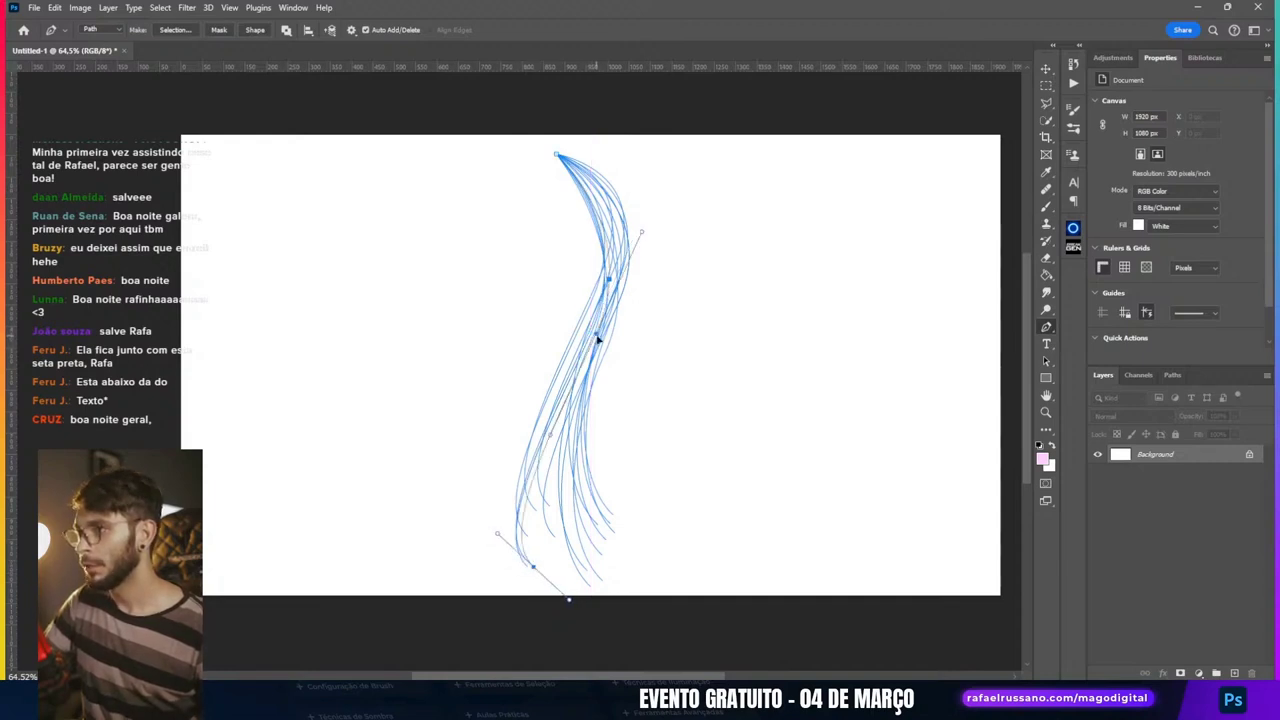
pyautogui.moveTo(594, 350); pyautogui.dragTo(594, 378)
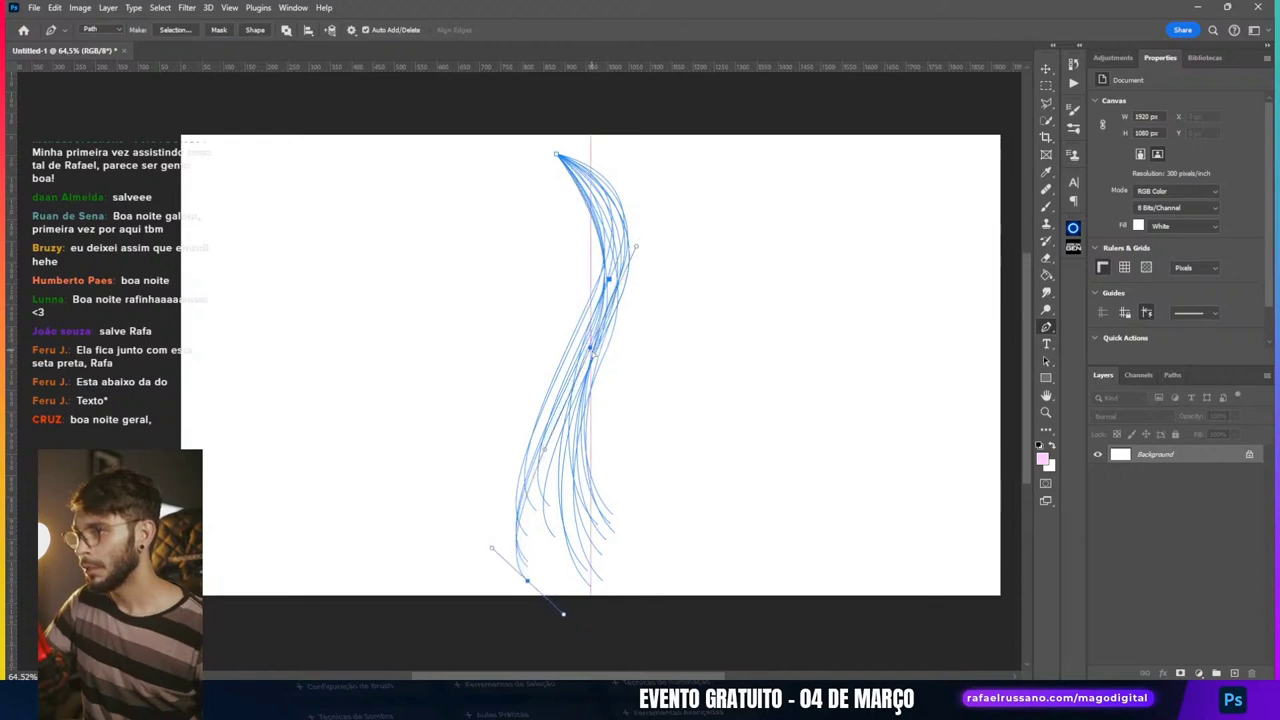
pyautogui.click(585, 380)
pyautogui.moveTo(529, 587); pyautogui.dragTo(545, 568)
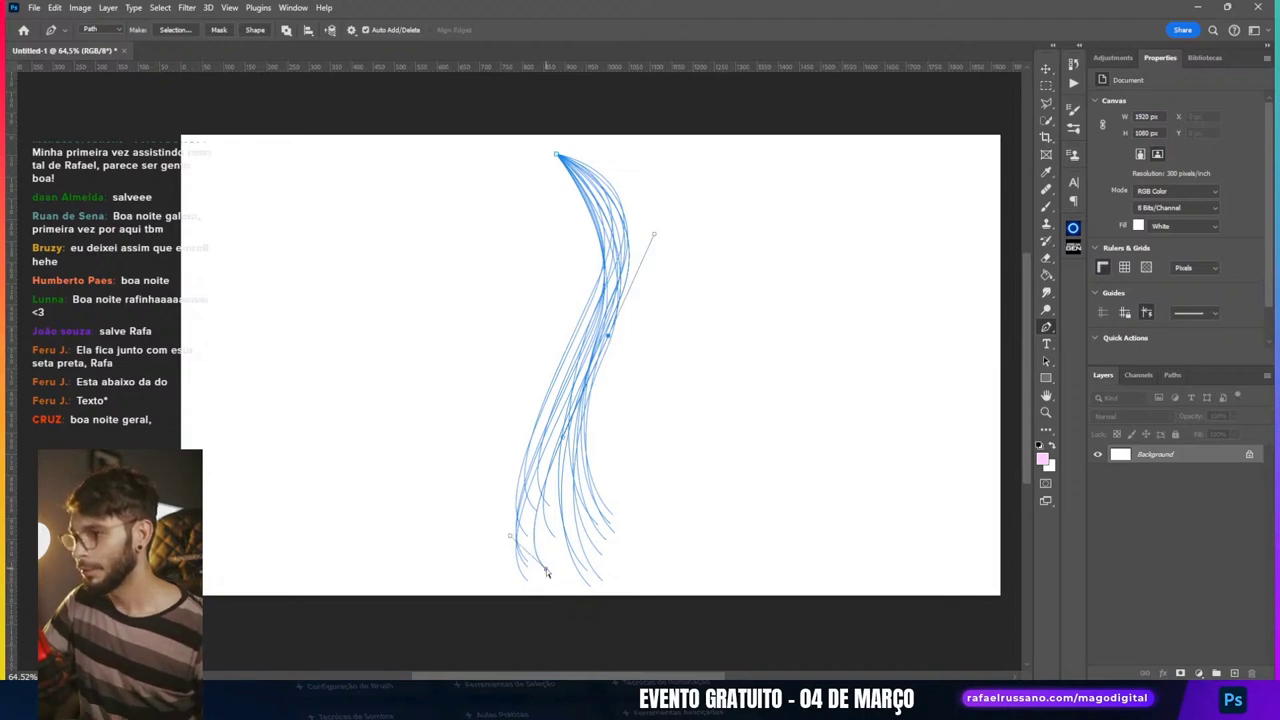
# Step: Pull another strand's bottom end down-left and lower its middle point
pyautogui.moveTo(546, 571); pyautogui.dragTo(537, 589)
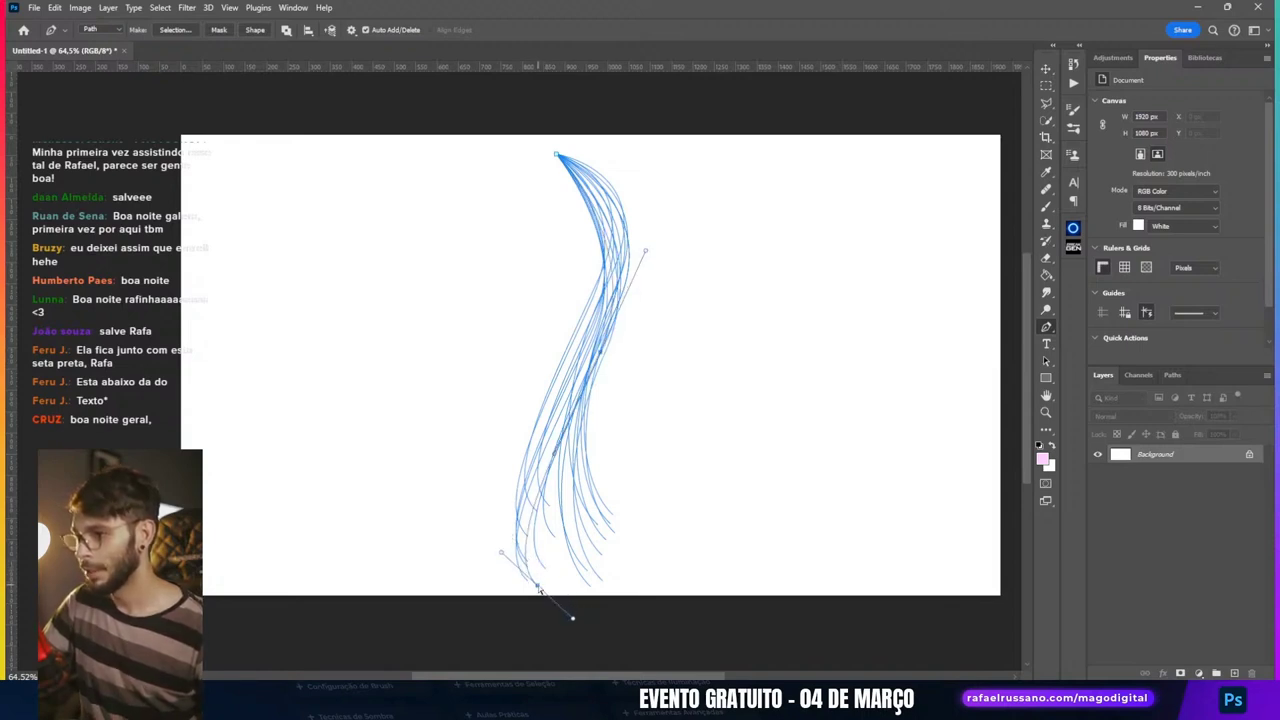
pyautogui.click(533, 589)
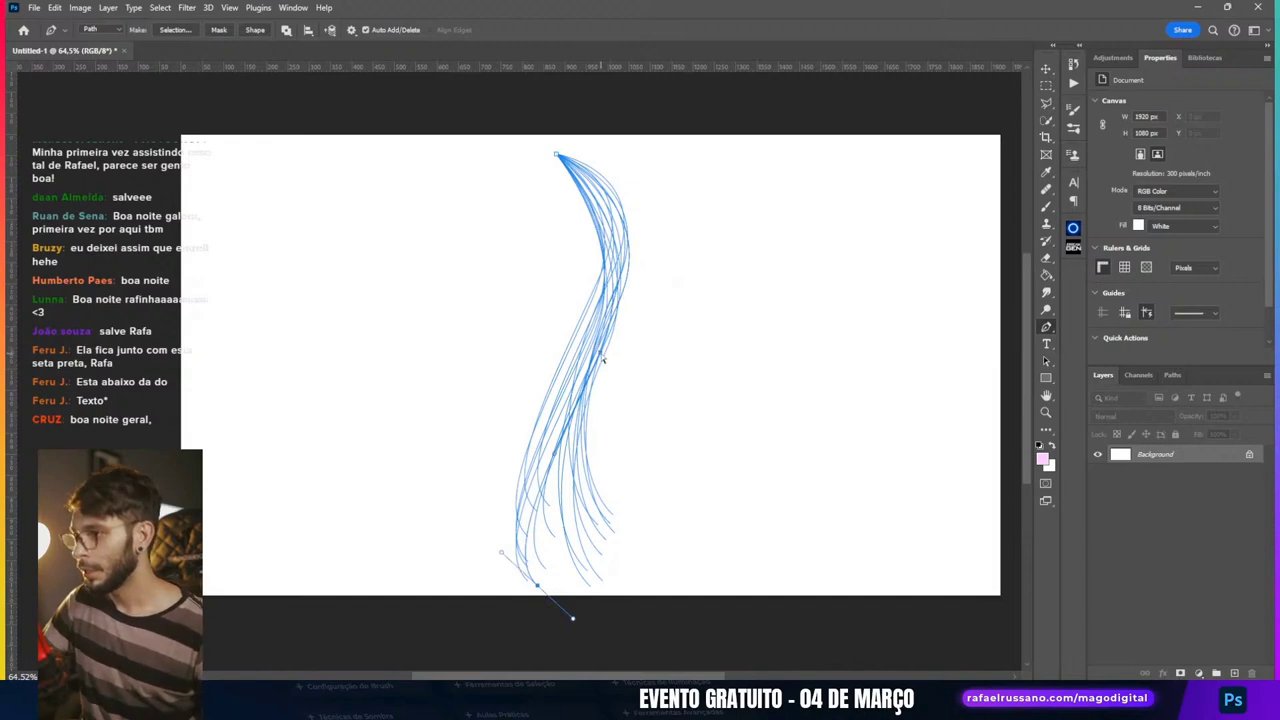
pyautogui.moveTo(600, 357); pyautogui.dragTo(585, 296)
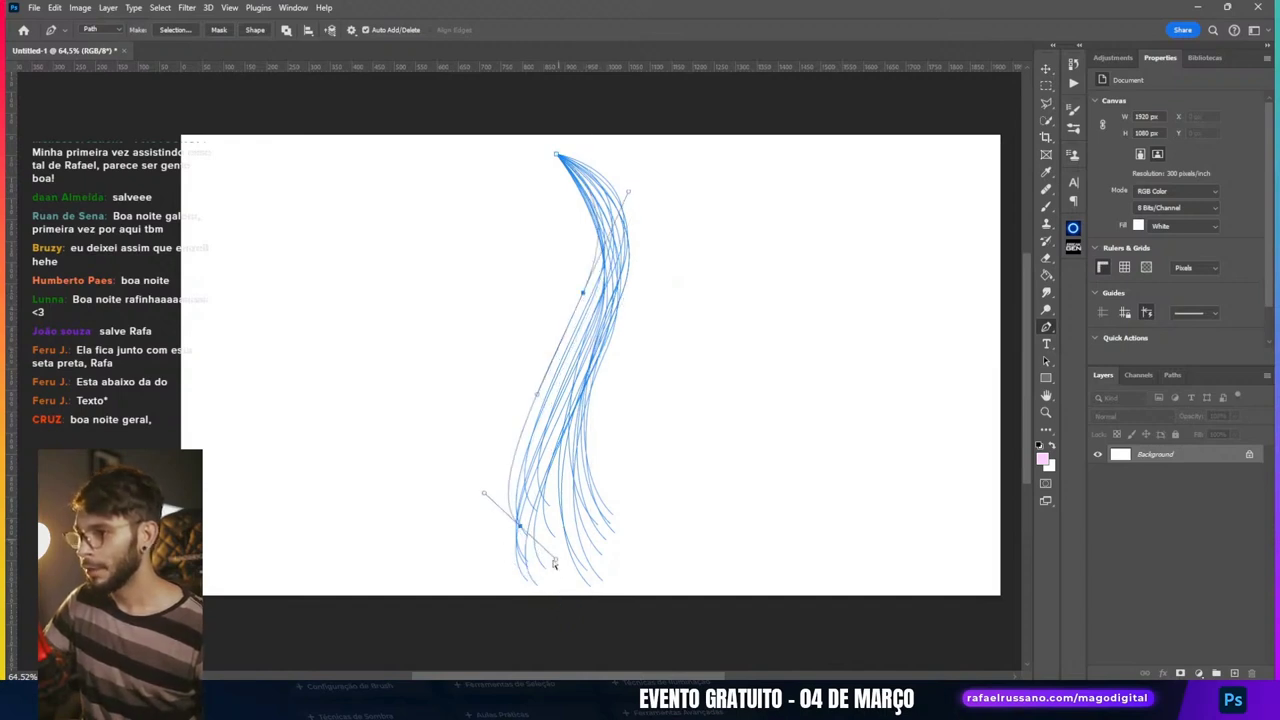
pyautogui.click(524, 537)
pyautogui.click(520, 527)
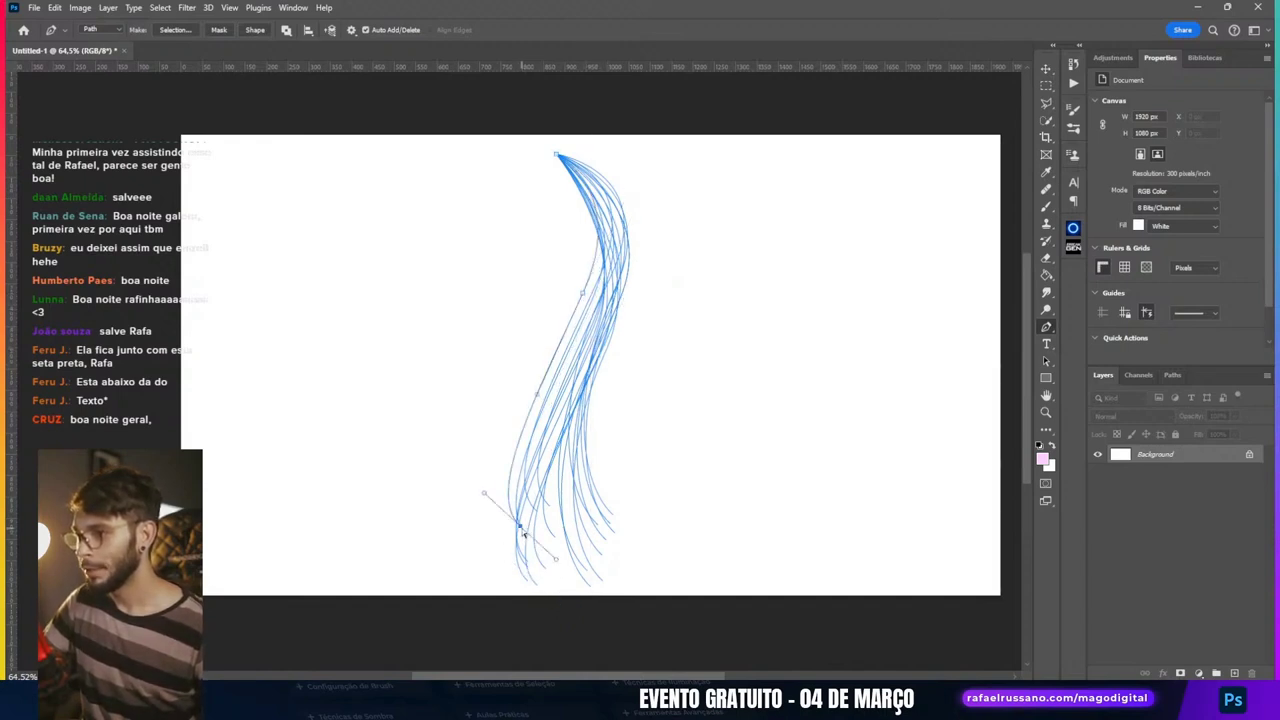
pyautogui.moveTo(585, 293); pyautogui.dragTo(577, 314)
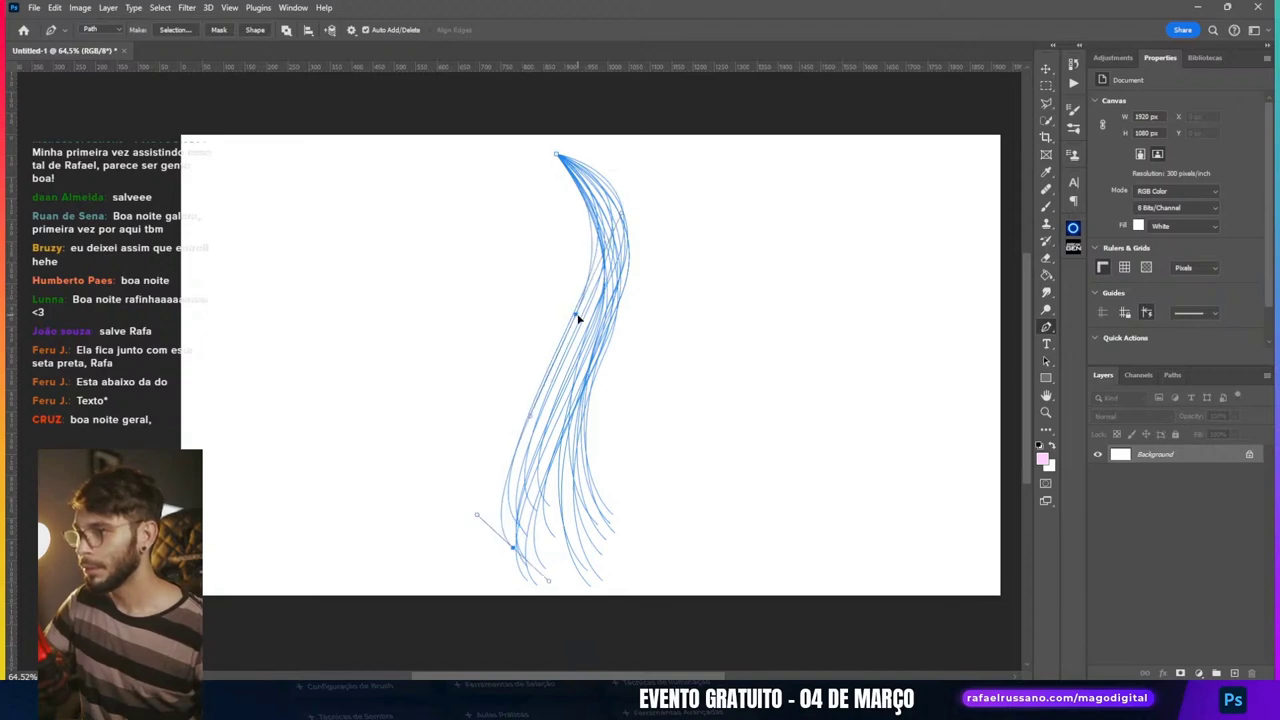
pyautogui.click(512, 549)
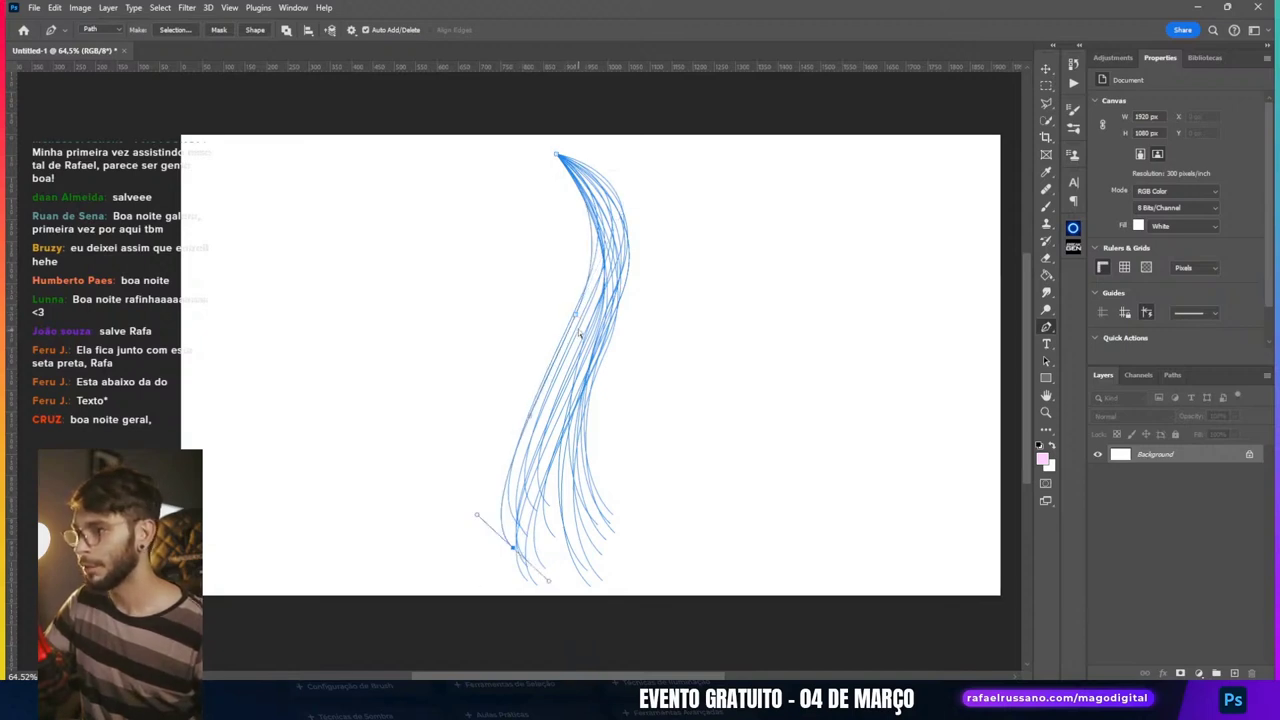
pyautogui.moveTo(583, 322); pyautogui.dragTo(580, 330)
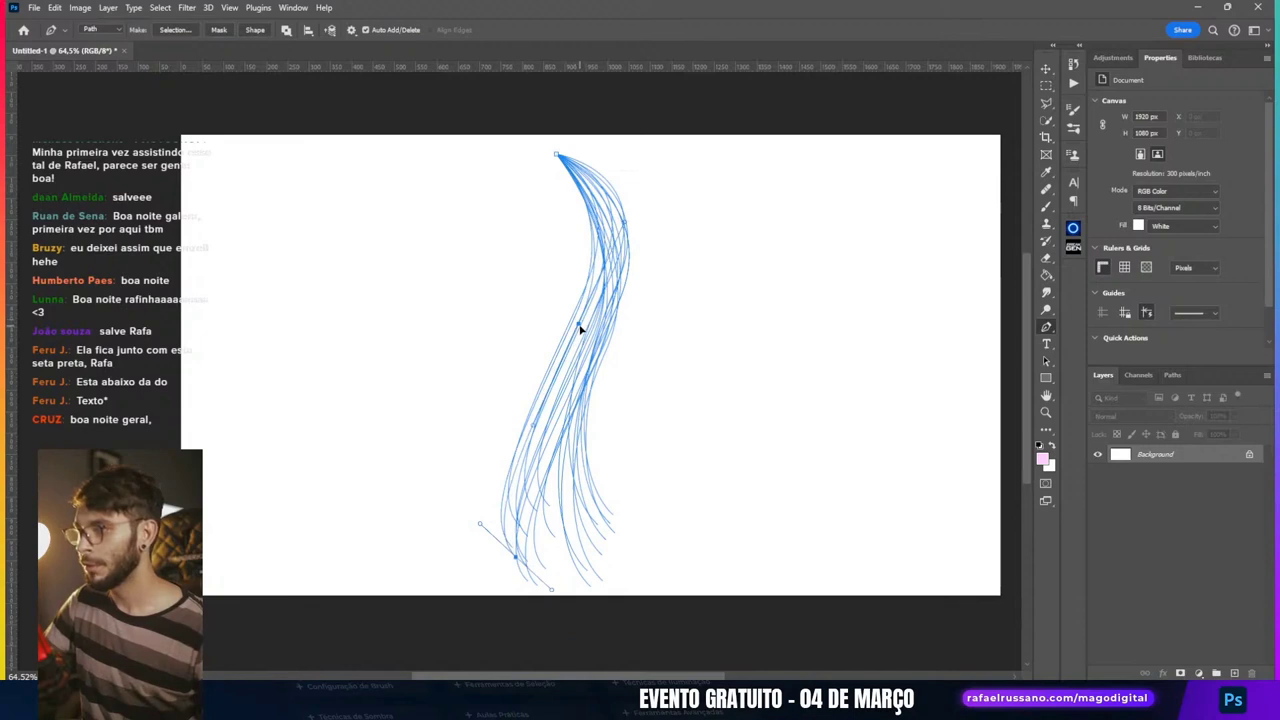
# Step: Swing the strand's tip to the right and nudge it further right
pyautogui.moveTo(517, 556); pyautogui.dragTo(561, 574)
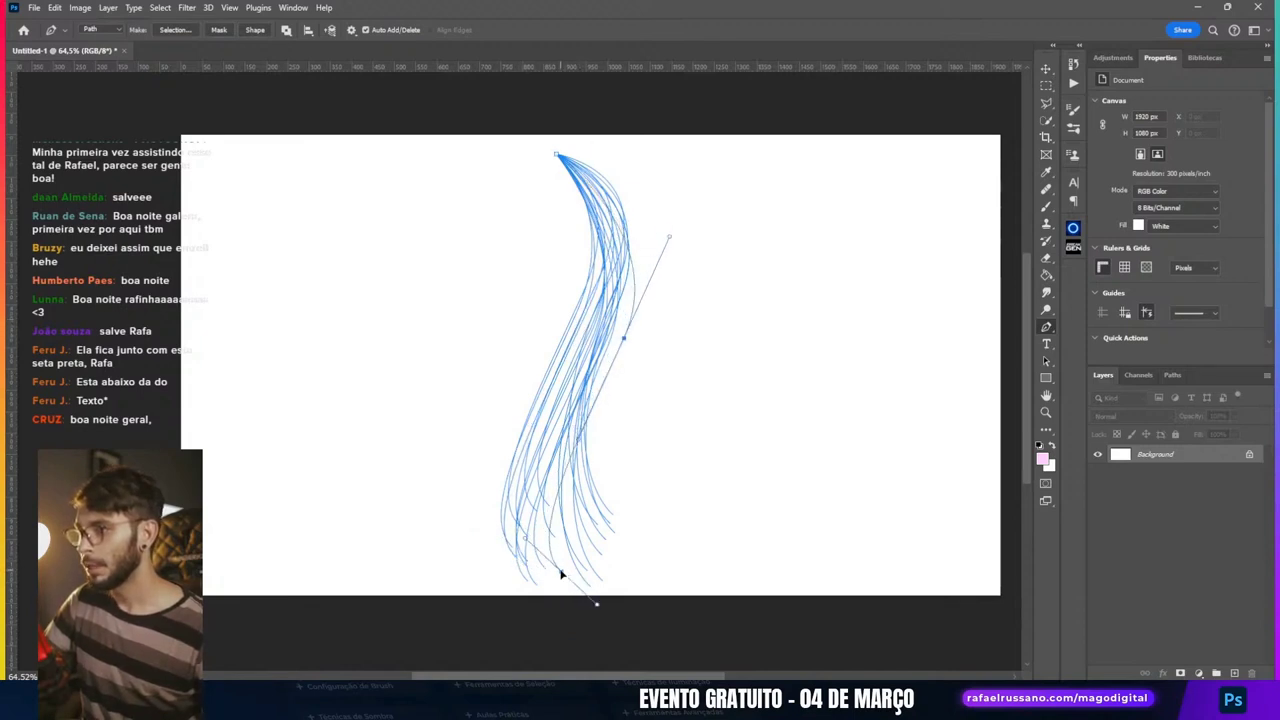
pyautogui.moveTo(626, 341); pyautogui.dragTo(620, 333)
pyautogui.click(560, 568)
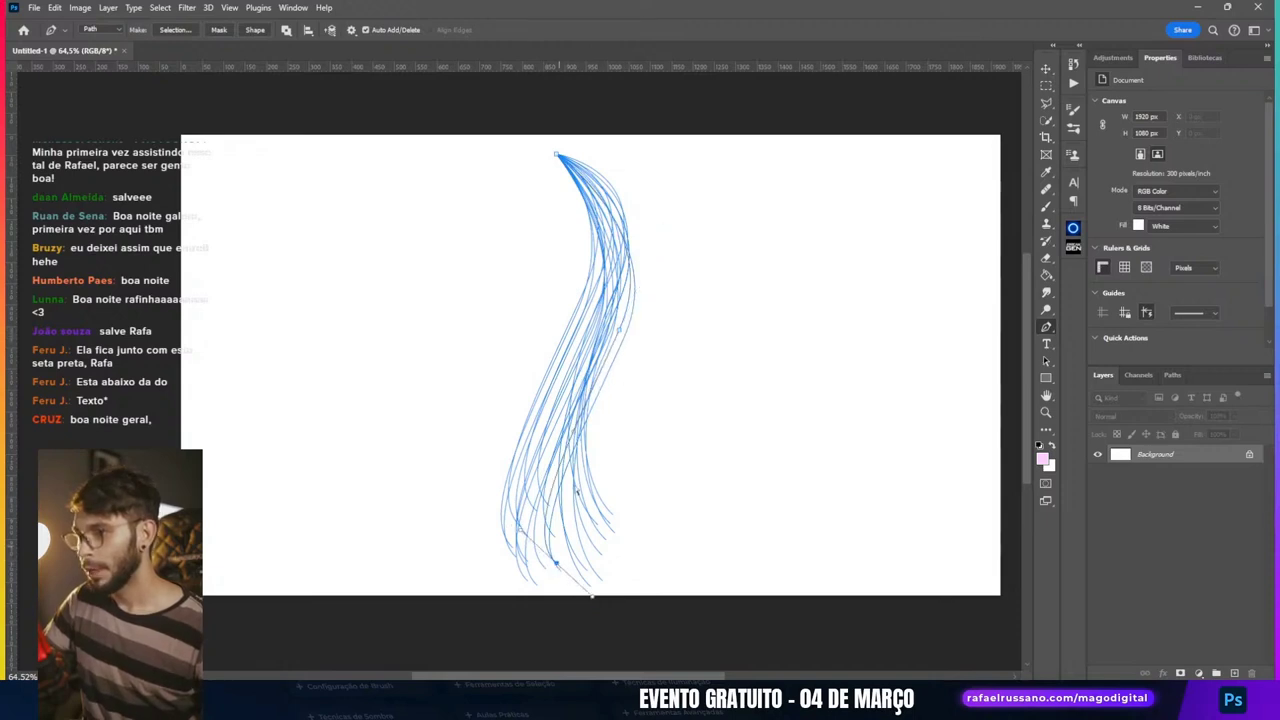
pyautogui.click(620, 338)
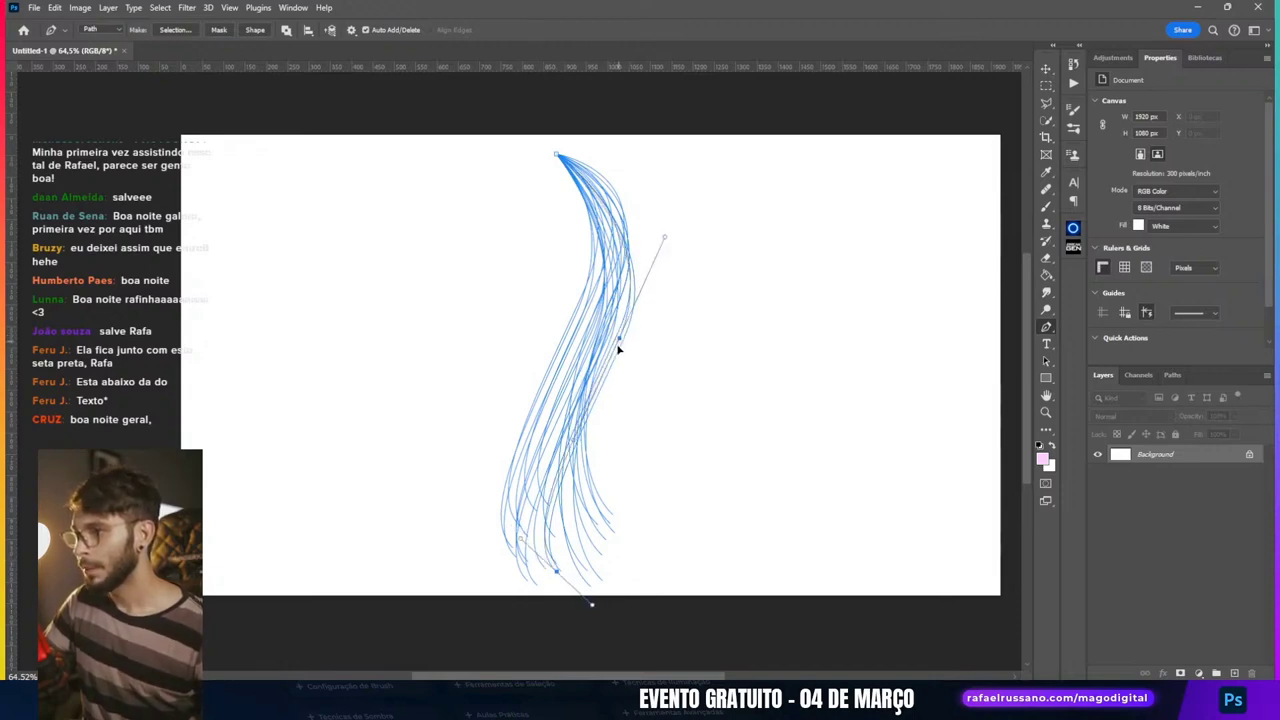
pyautogui.click(555, 584)
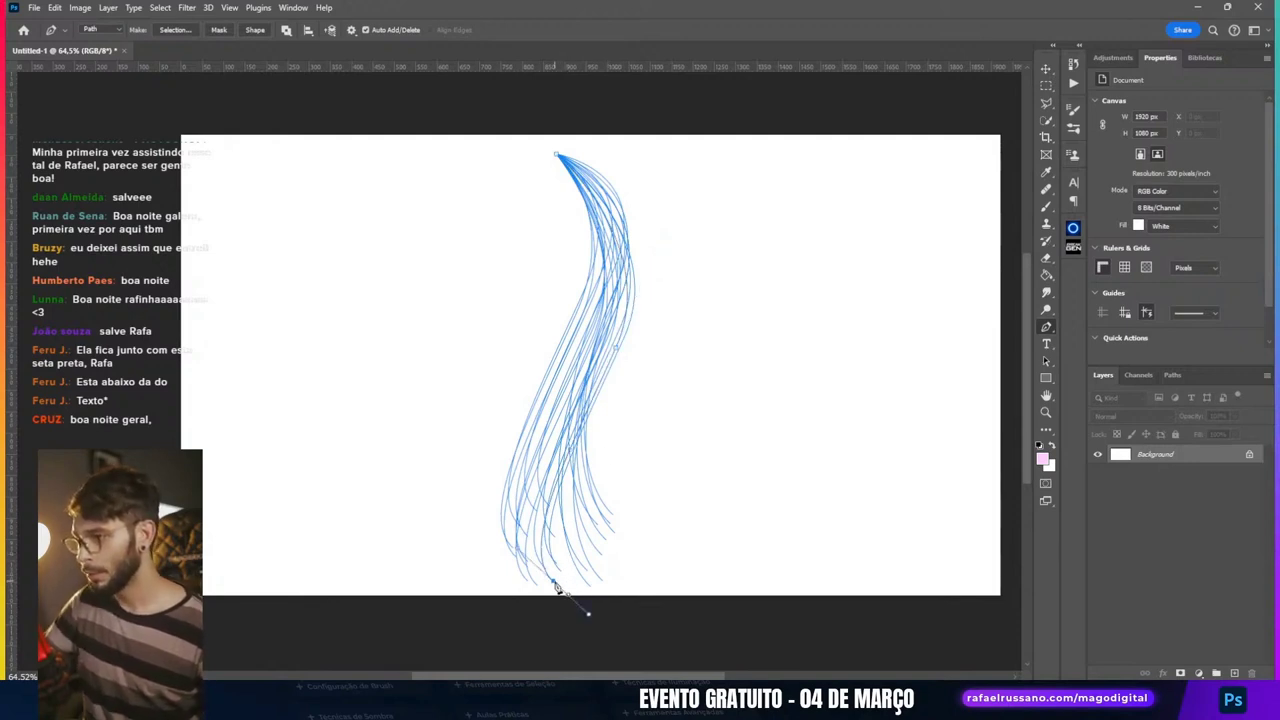
pyautogui.moveTo(556, 585); pyautogui.dragTo(600, 582)
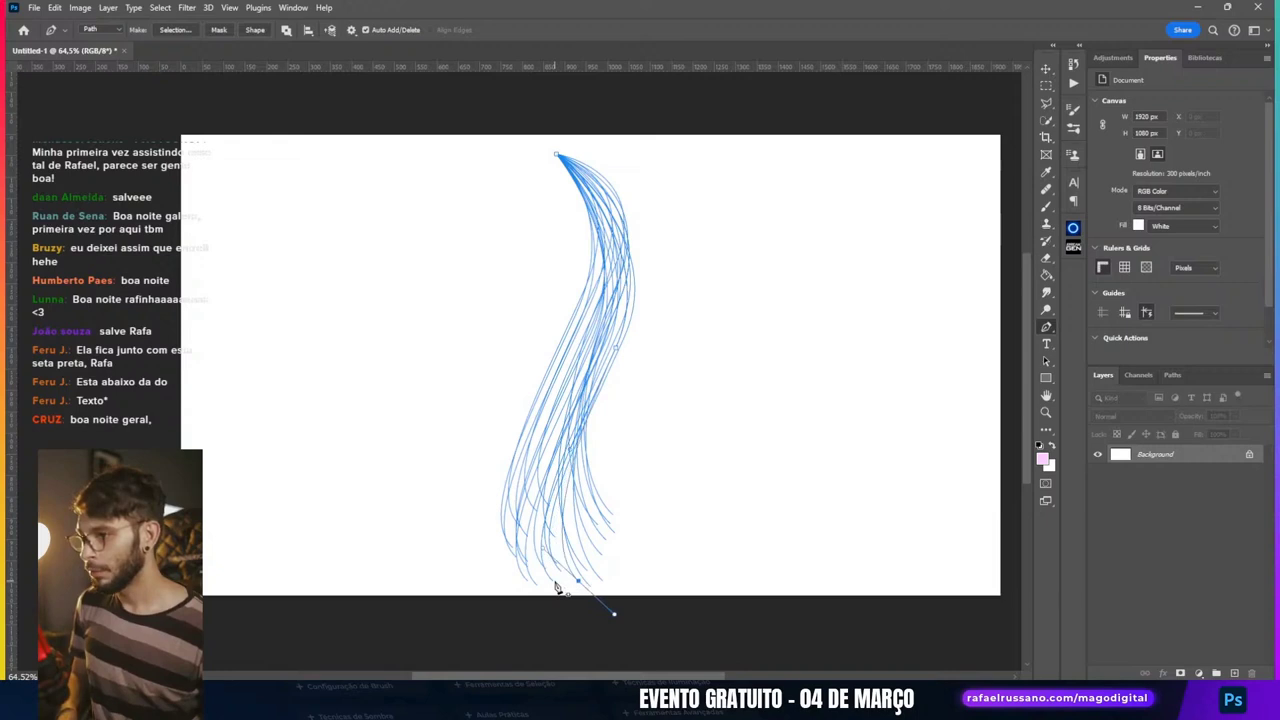
pyautogui.hotkey('shift', 'Right')
pyautogui.hotkey('shift', 'Right')
pyautogui.hotkey('shift', 'Right')
pyautogui.hotkey('shift', 'Right')
pyautogui.hotkey('shift', 'Right')
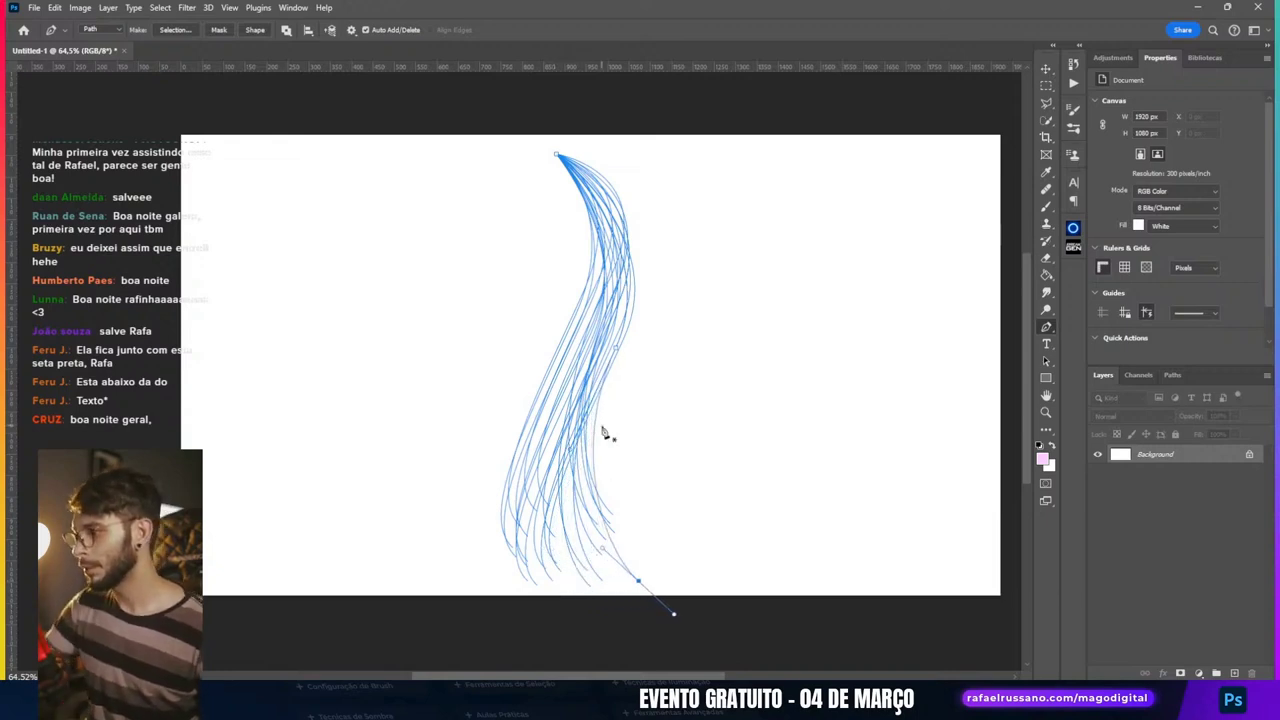
# Step: Add an anchor partway up the strand and bend it to curve left
pyautogui.click(617, 351)
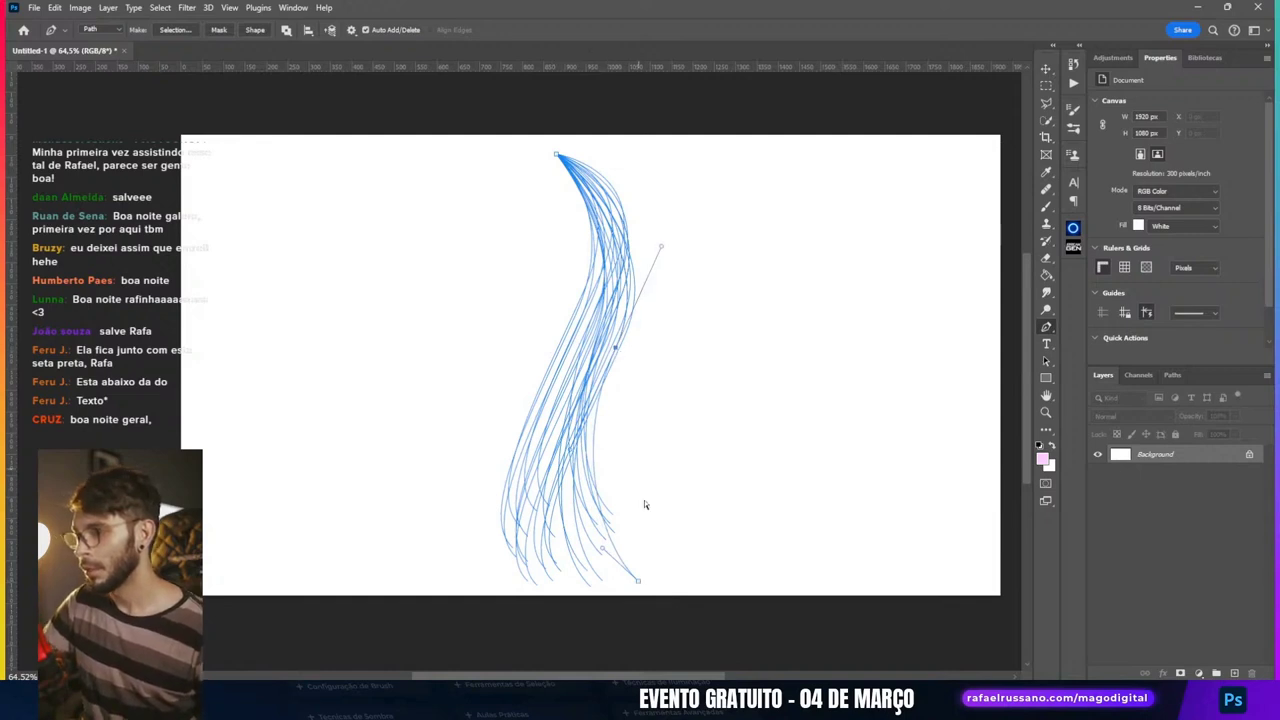
pyautogui.click(637, 580)
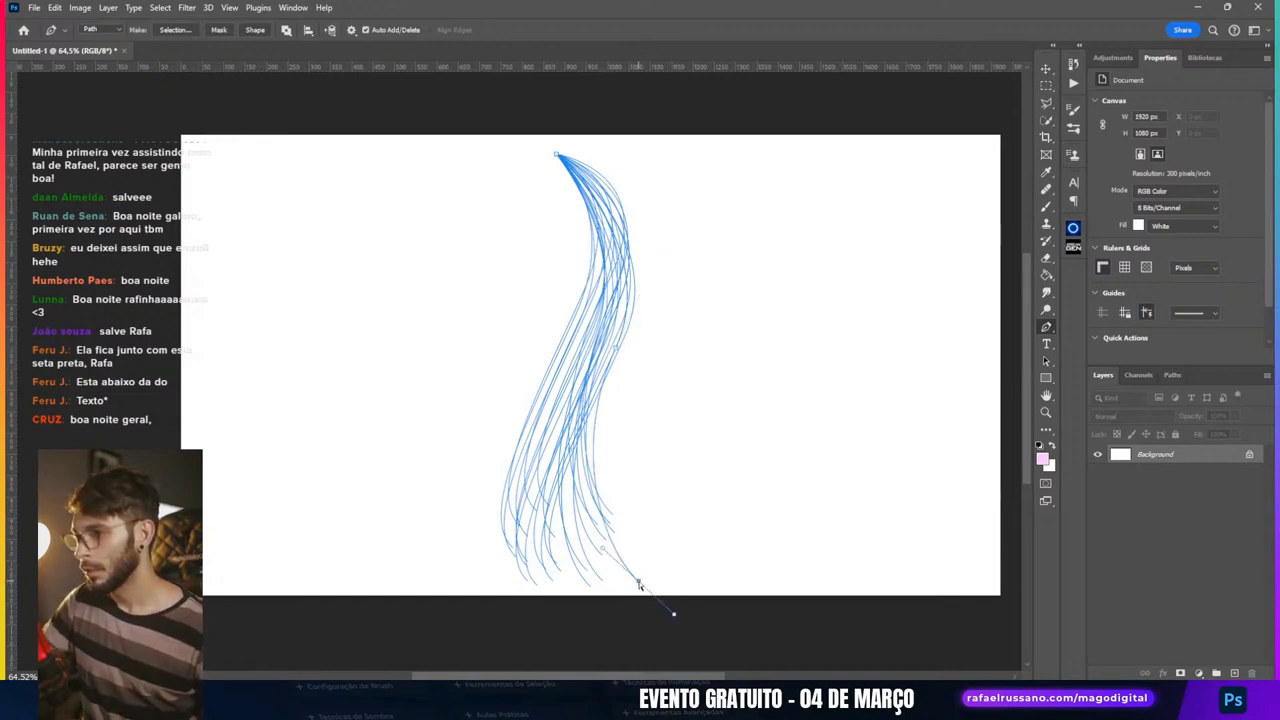
pyautogui.click(617, 352)
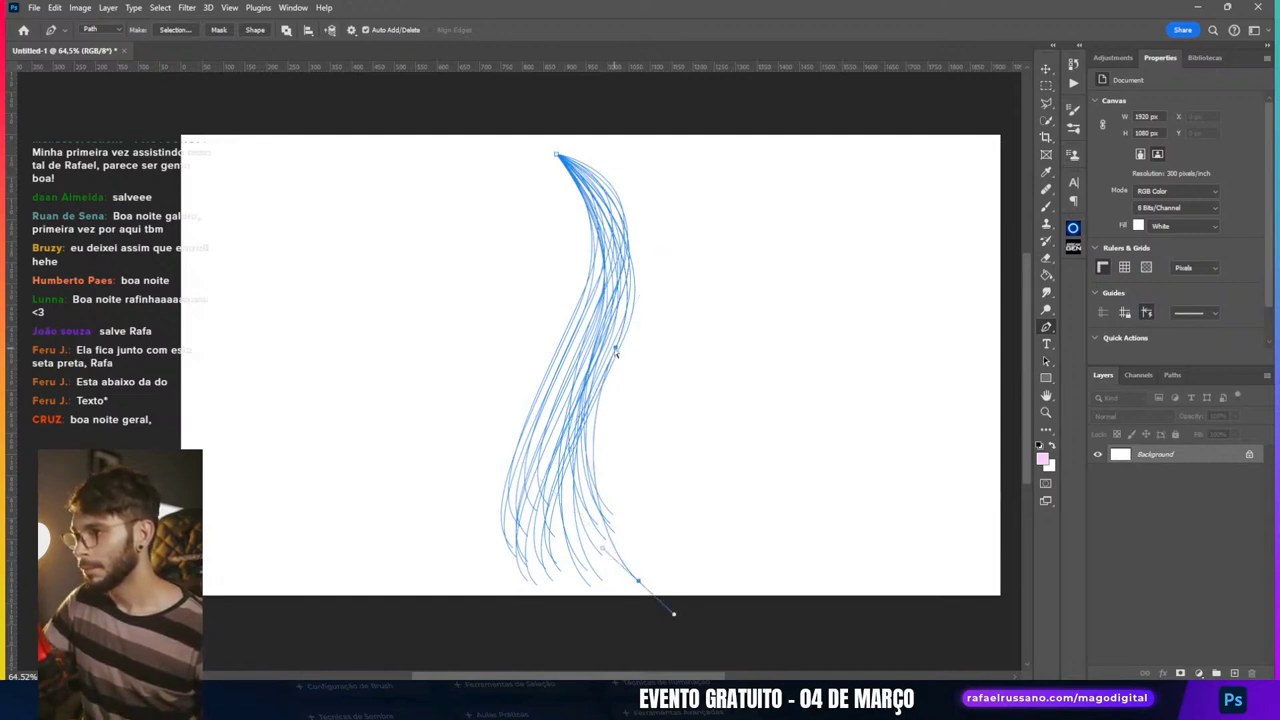
pyautogui.click(616, 351)
pyautogui.moveTo(615, 349); pyautogui.dragTo(571, 303)
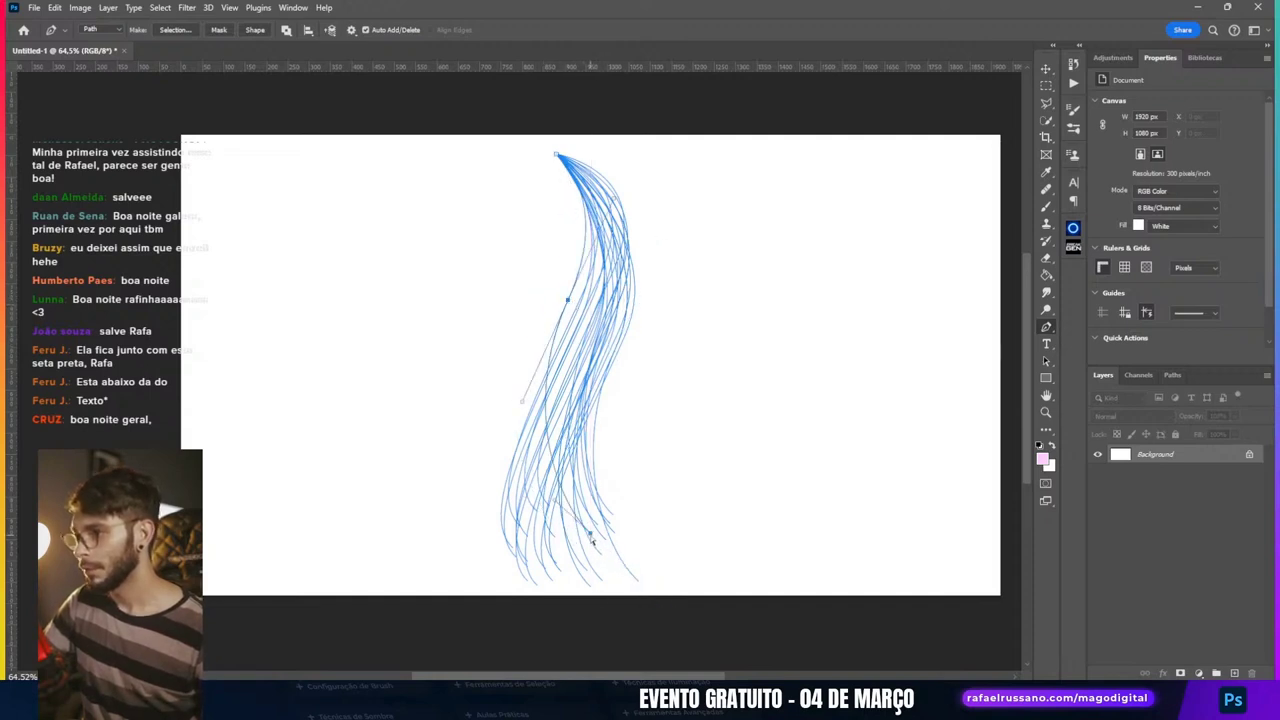
pyautogui.moveTo(592, 538); pyautogui.dragTo(591, 550)
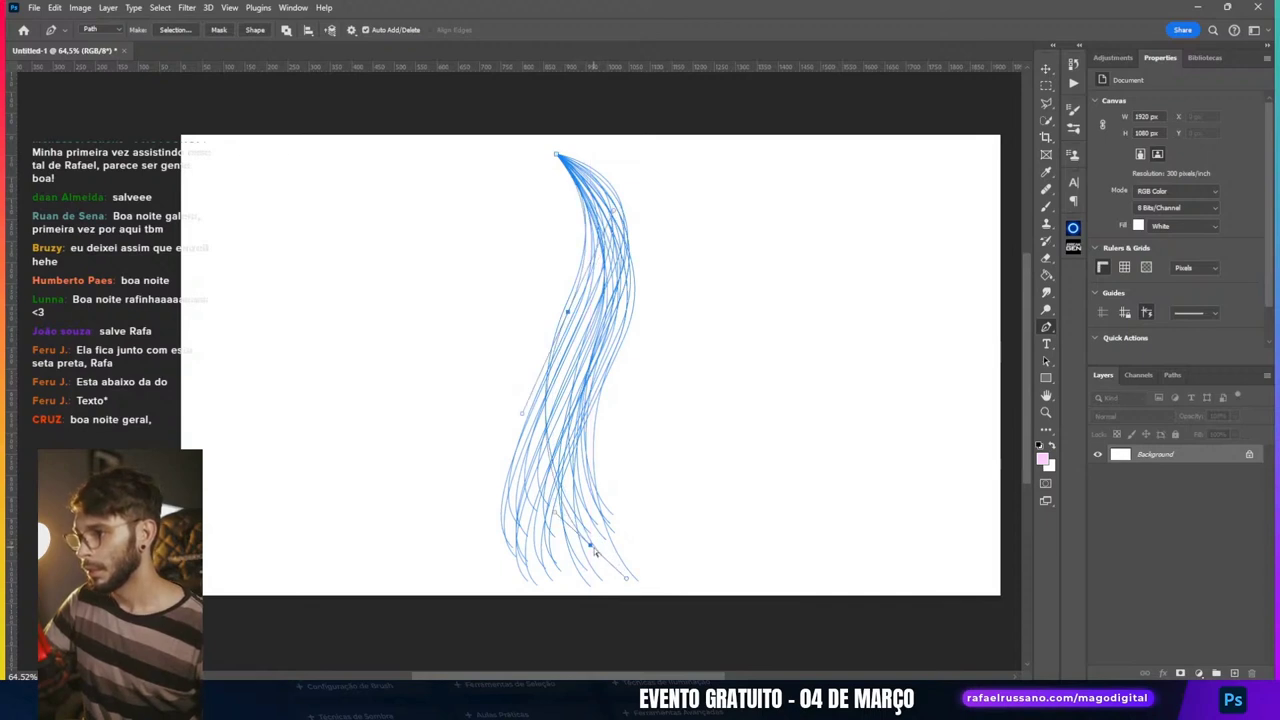
# Step: Refine the strand's lower curve, undo a handle removal, and start another curved strand
pyautogui.click(587, 532)
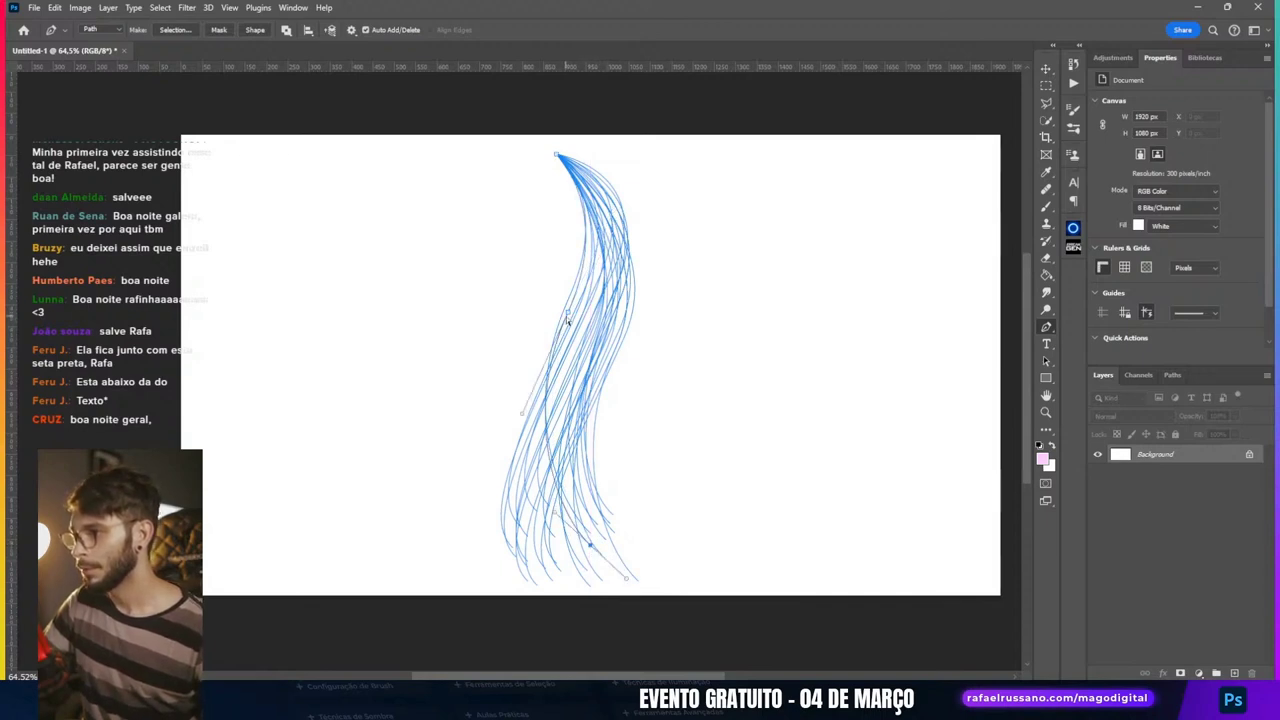
pyautogui.moveTo(567, 318); pyautogui.dragTo(566, 337)
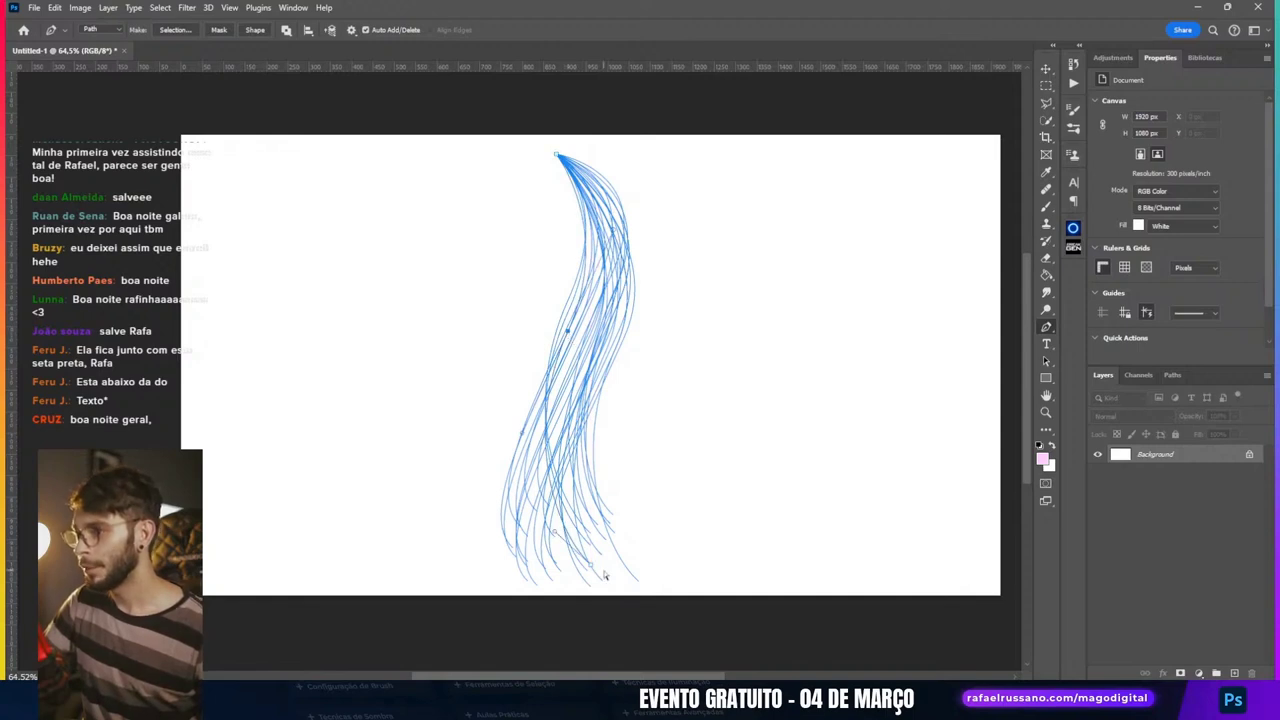
pyautogui.moveTo(592, 568); pyautogui.dragTo(599, 581)
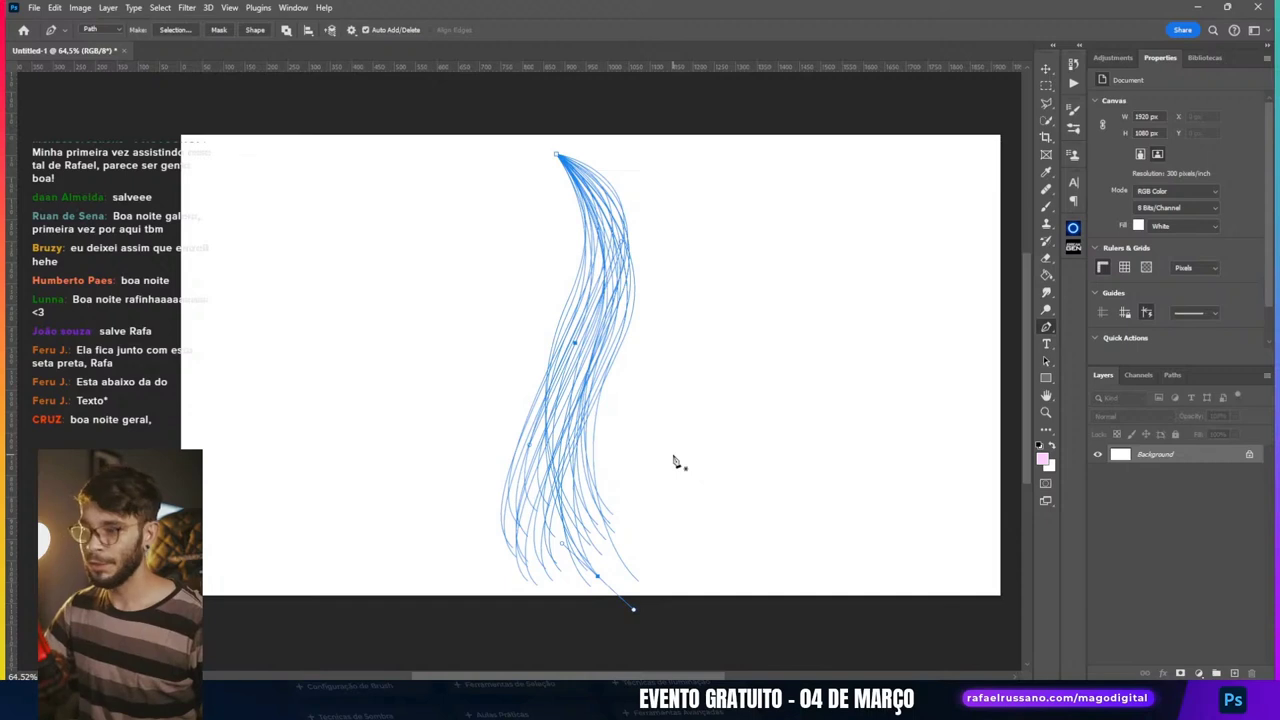
pyautogui.keyDown('alt'); pyautogui.click(599, 578); pyautogui.keyUp('alt')
pyautogui.hotkey('ctrl', 'z')
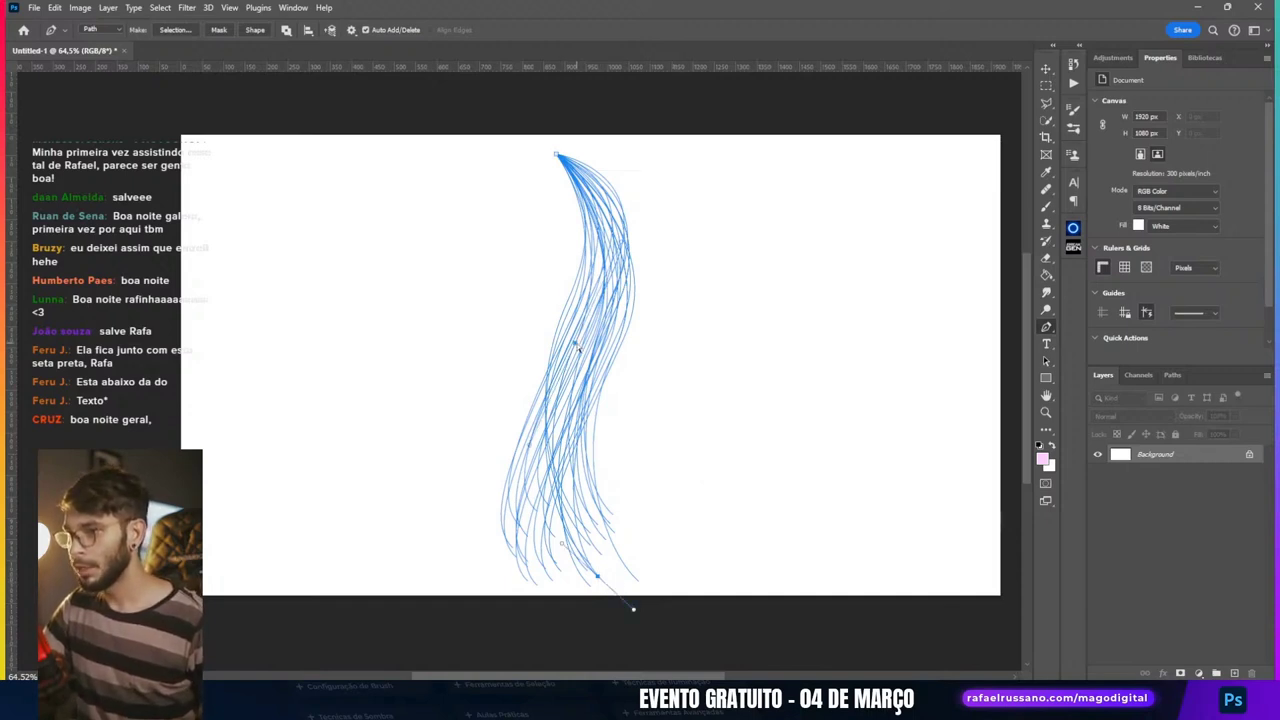
pyautogui.moveTo(539, 369); pyautogui.dragTo(563, 320)
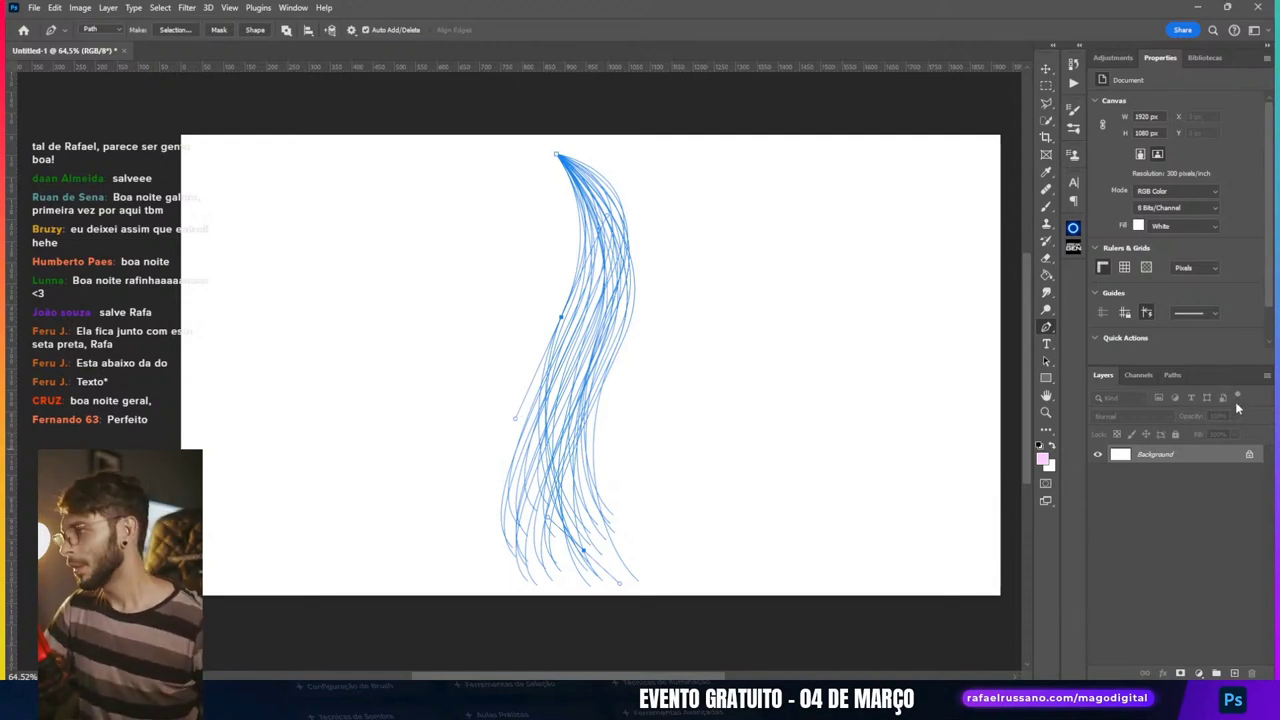
pyautogui.click(1175, 376)
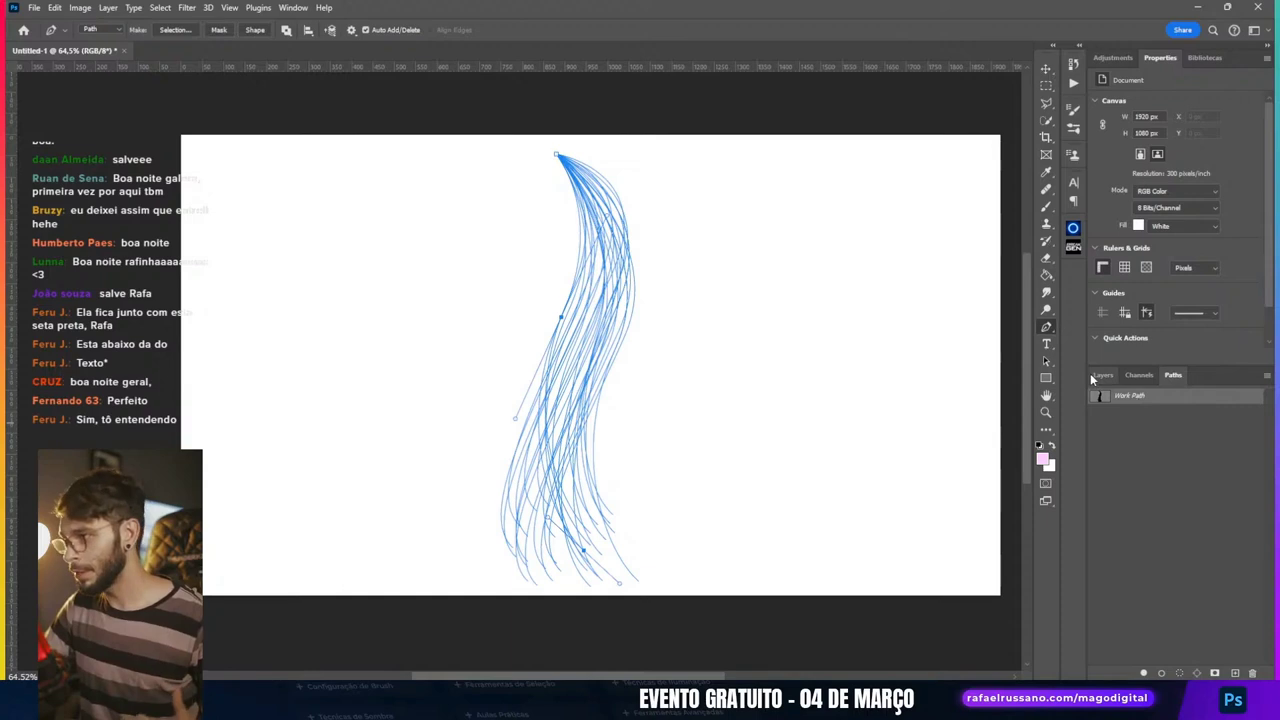
# Step: Add an empty Layer 1 above Background and shrink the brush tip to a small size
pyautogui.click(1092, 375)
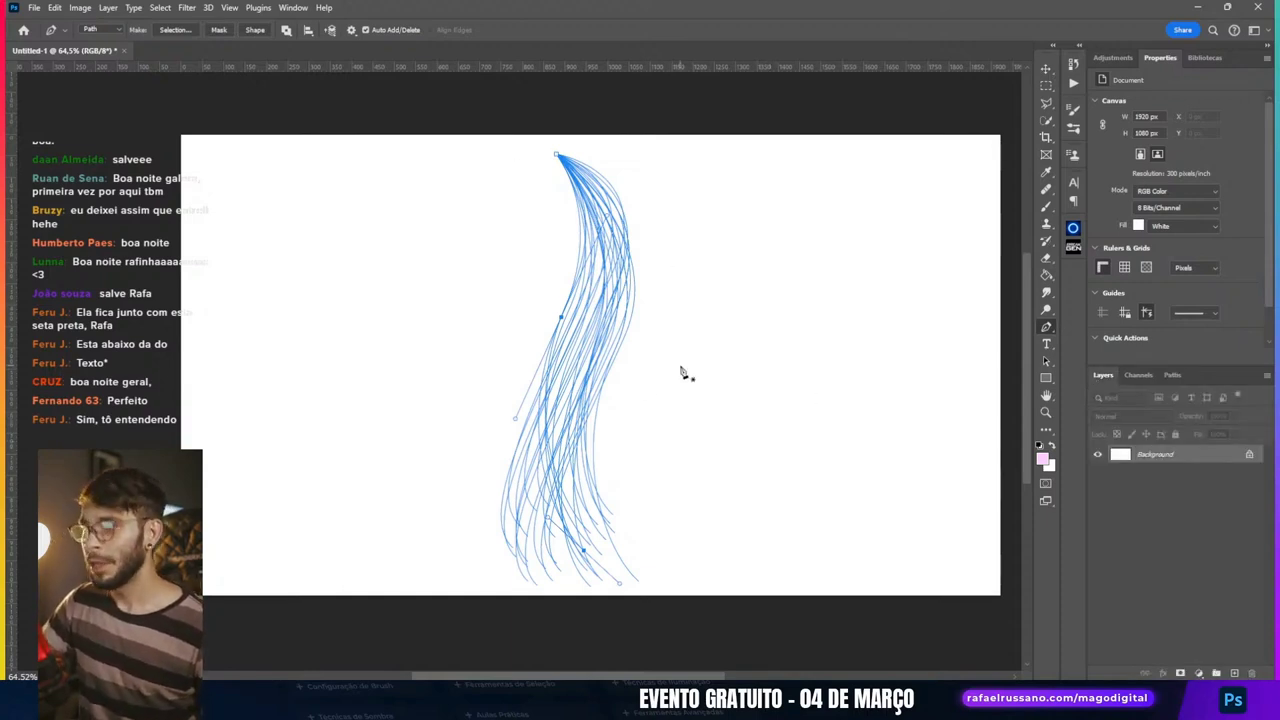
pyautogui.click(1236, 674)
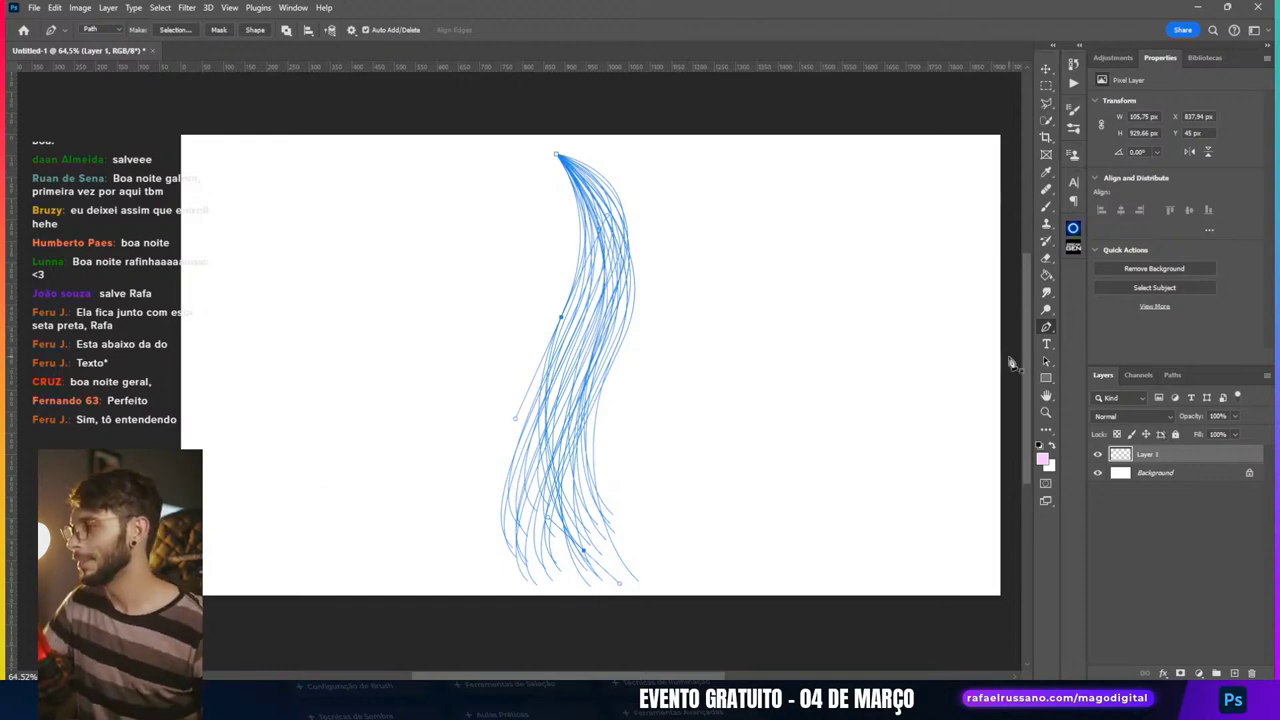
pyautogui.click(1046, 69)
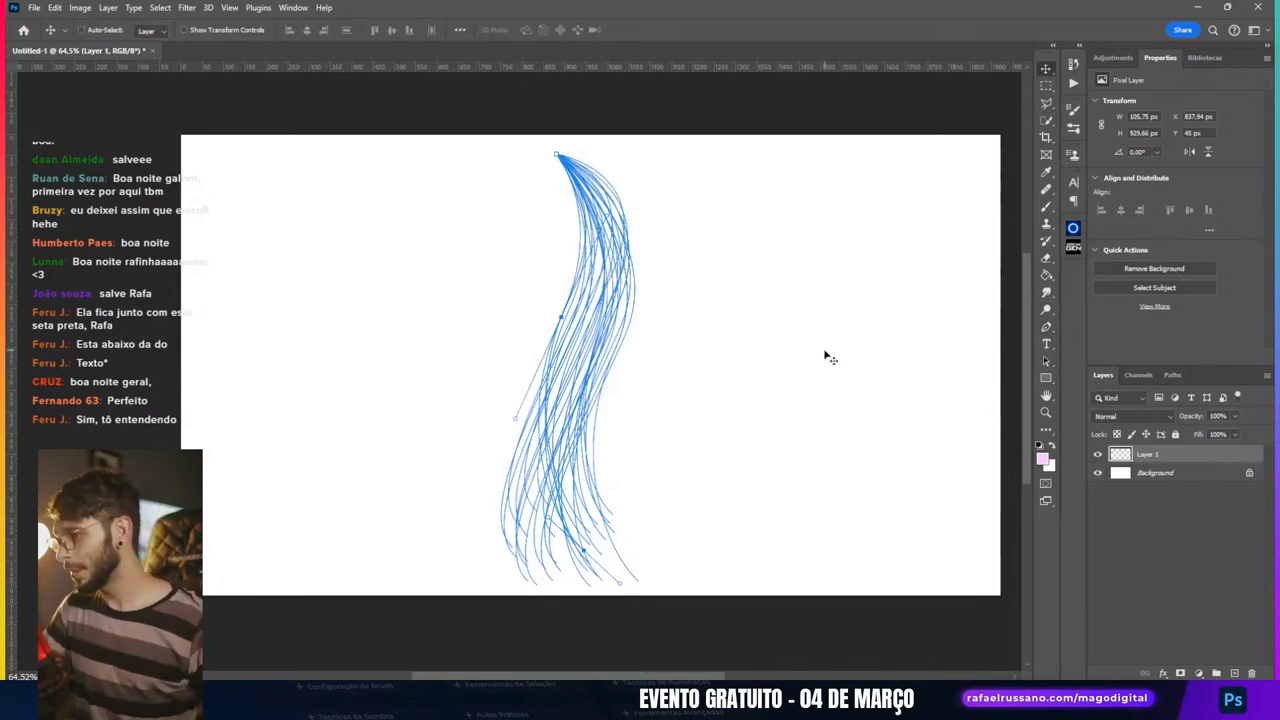
pyautogui.press('b')
pyautogui.moveTo(712, 298); pyautogui.dragTo(412, 295)
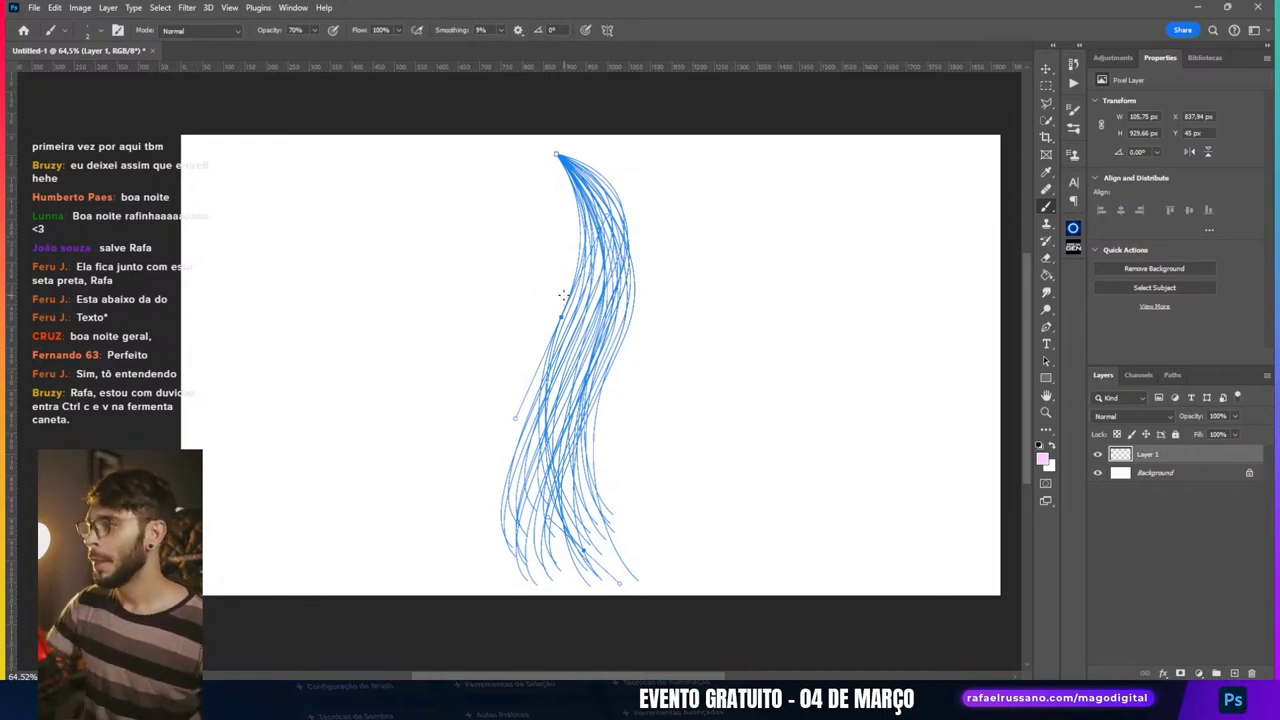
# Step: Reset the painting colours to default black foreground and white background, back on the Brush
pyautogui.scroll(1, 686, 274)
pyautogui.scroll(3, 686, 274)
pyautogui.scroll(1, 674, 287)
pyautogui.scroll(-2, 643, 289)
pyautogui.scroll(-3, 550, 290)
pyautogui.scroll(-1, 480, 297)
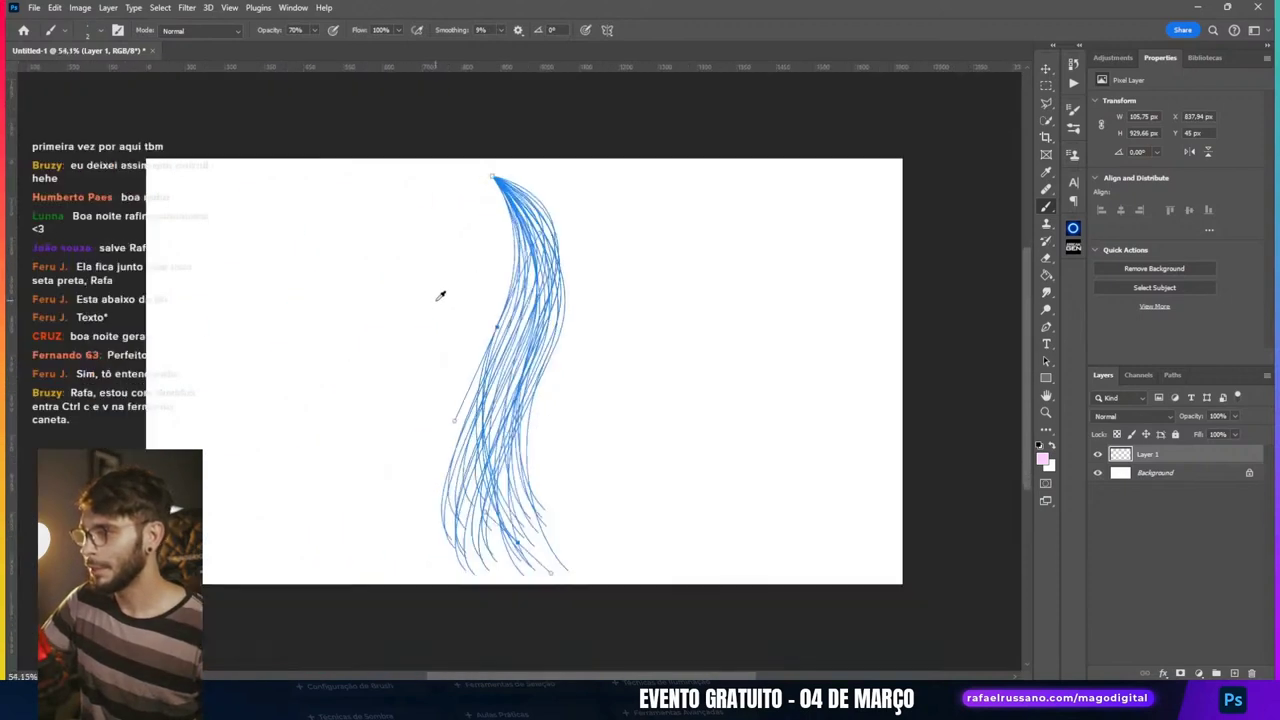
pyautogui.scroll(1, 500, 340)
pyautogui.scroll(1, 540, 321)
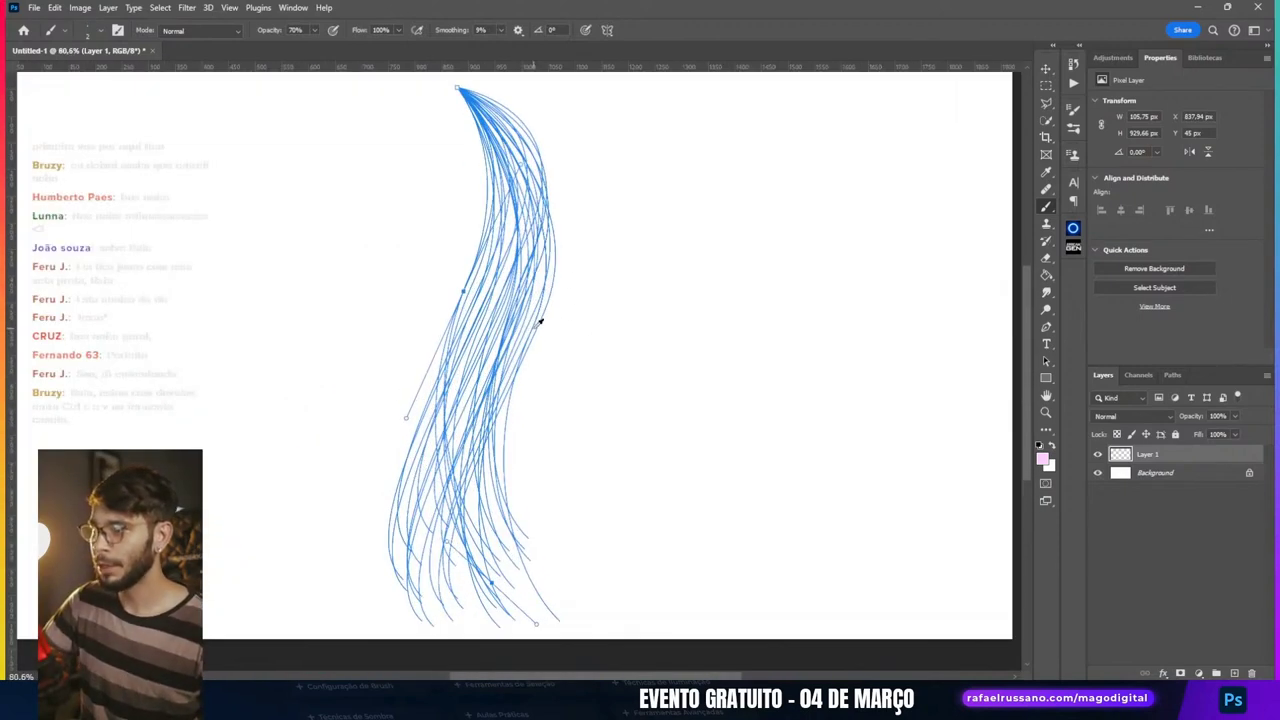
pyautogui.press('i')
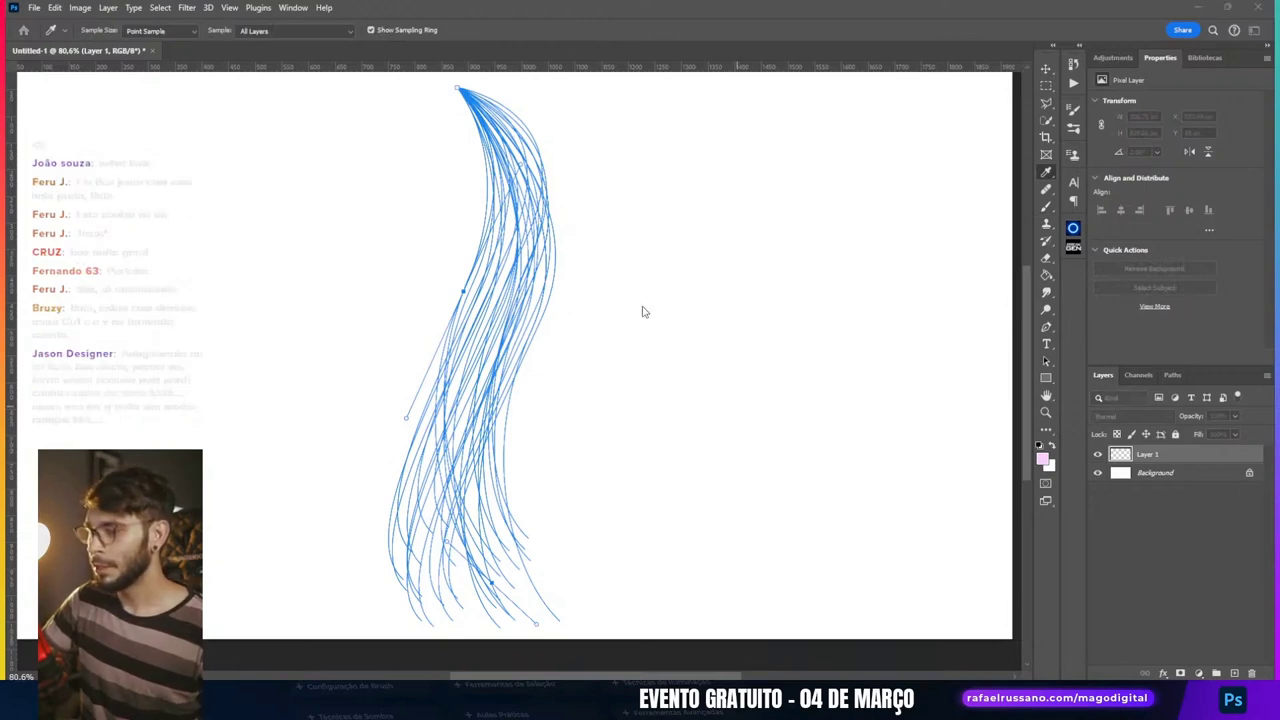
pyautogui.press('d')
pyautogui.press('b')
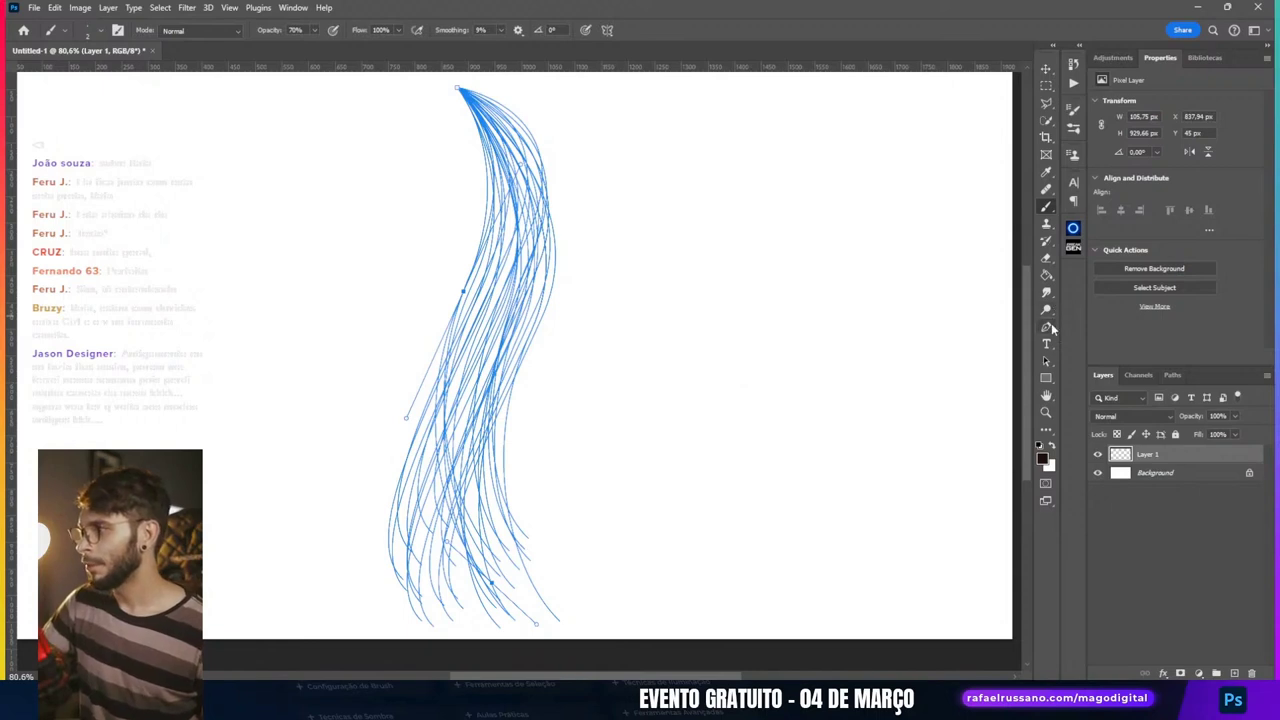
# Step: Return to the Pen tool and marquee-select every anchor of the hair paths
pyautogui.click(1047, 327)
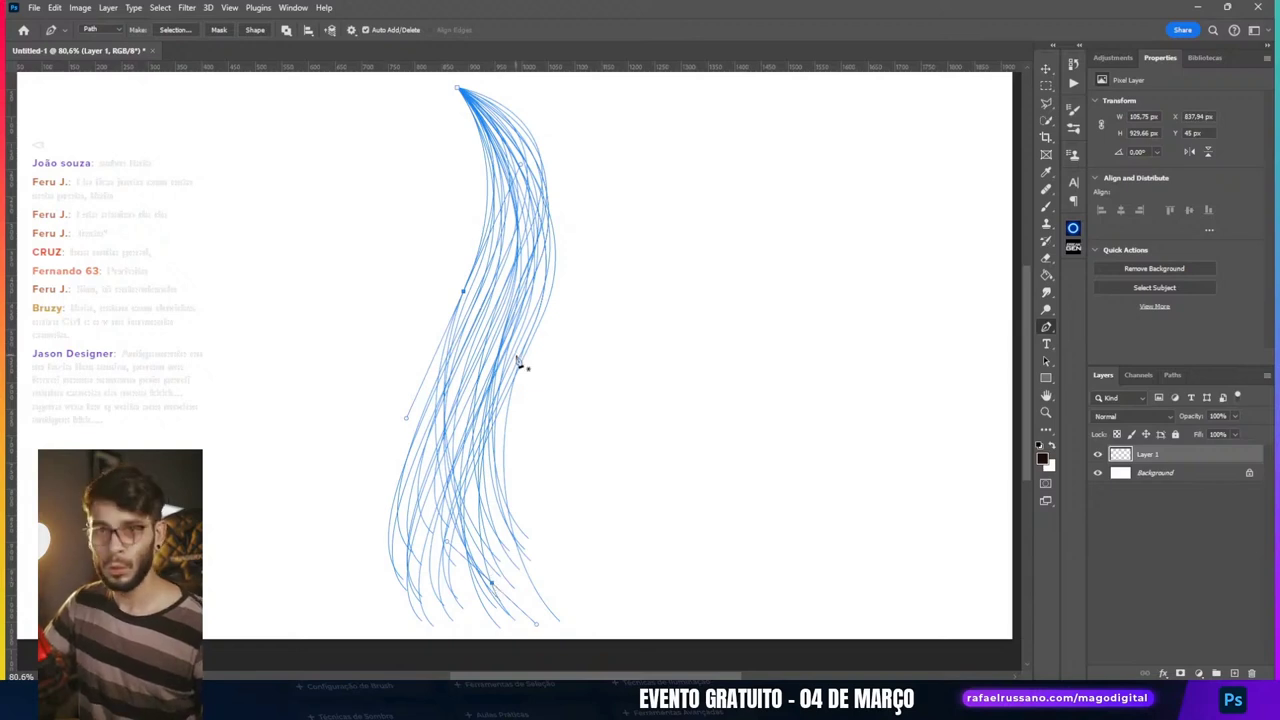
pyautogui.scroll(-1, 494, 423)
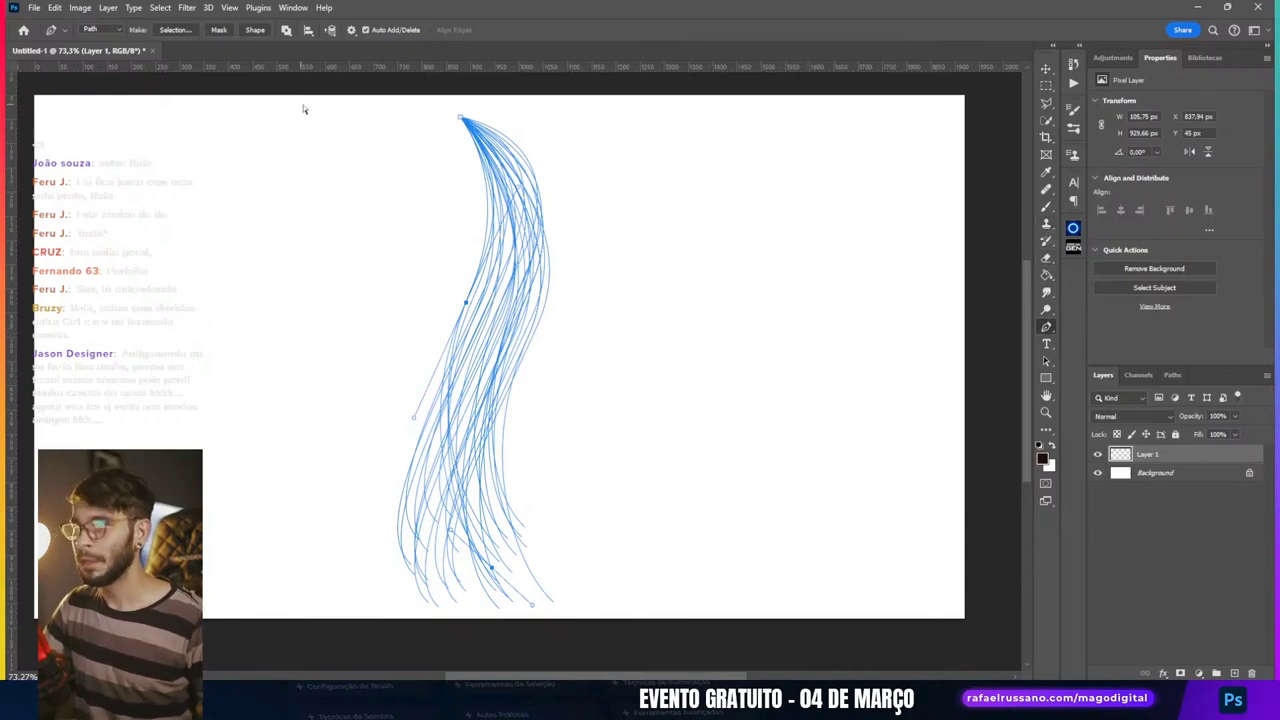
pyautogui.moveTo(332, 112); pyautogui.dragTo(617, 630)
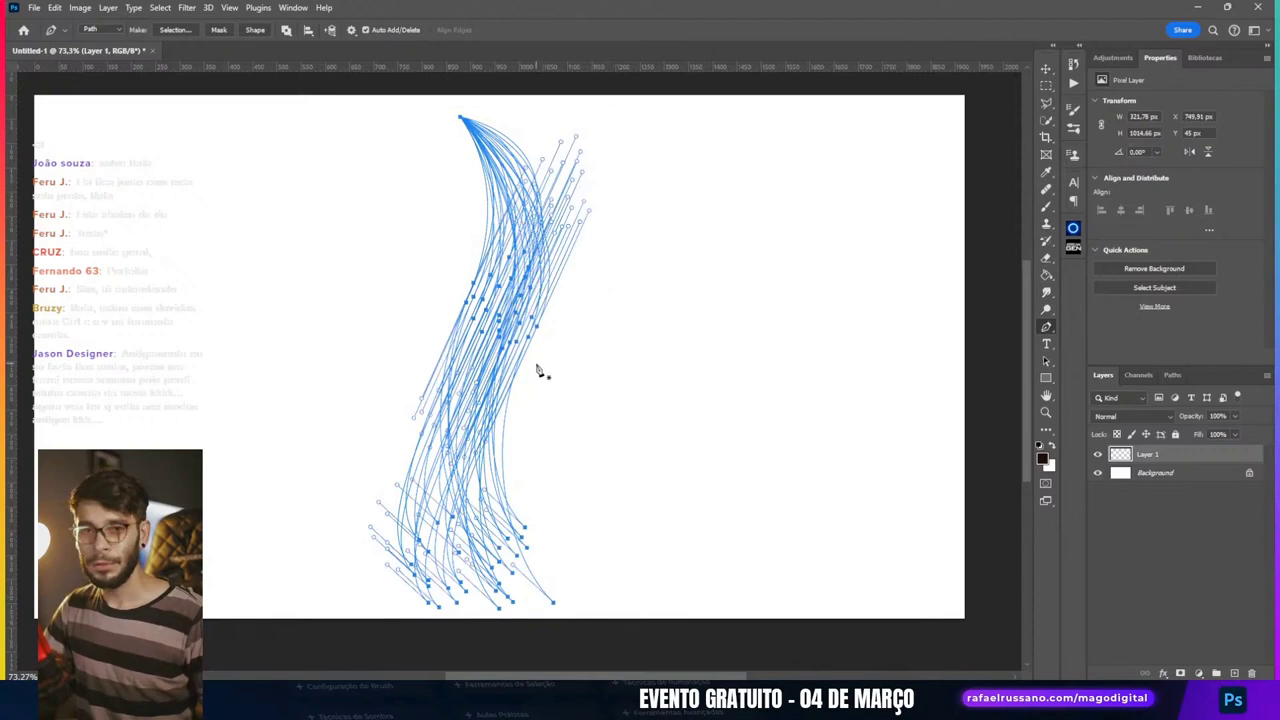
# Step: Scroll the view over the selected hair paths and switch to the Eyedropper (I)
pyautogui.scroll(3, 517, 211)
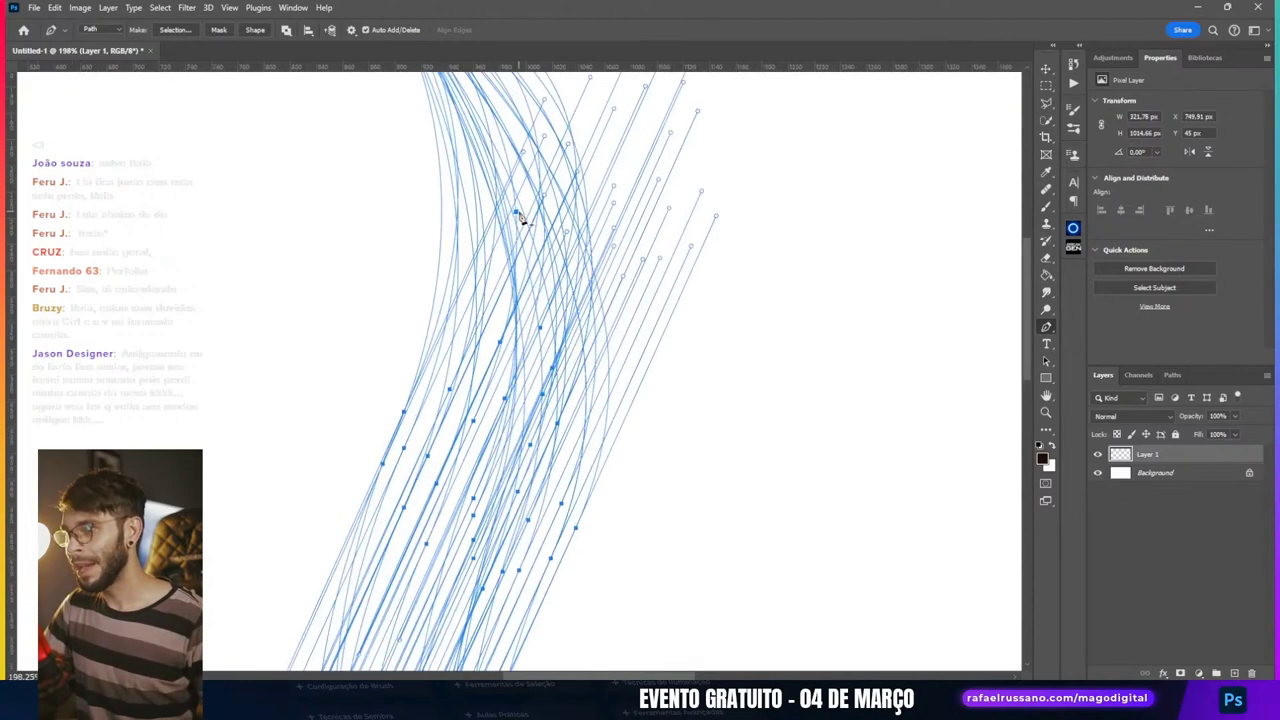
pyautogui.scroll(-3, 512, 276)
pyautogui.scroll(1, 556, 387)
pyautogui.scroll(1, 534, 416)
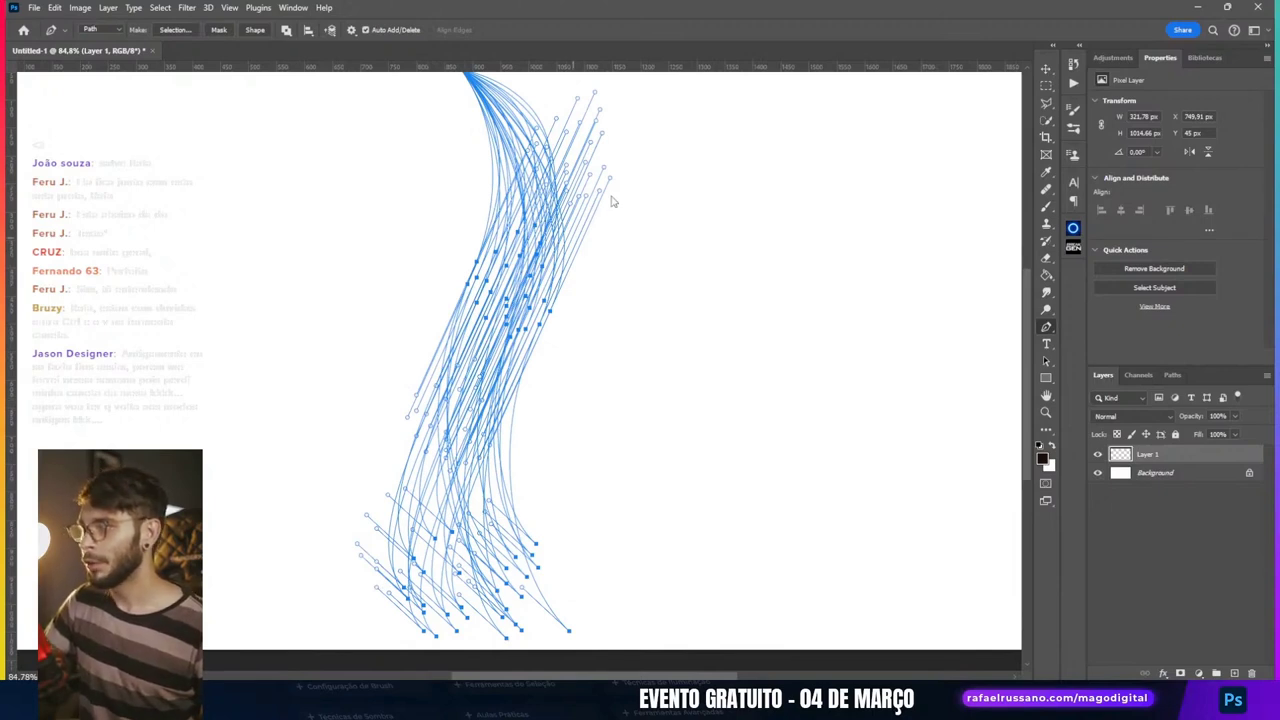
pyautogui.press('i')
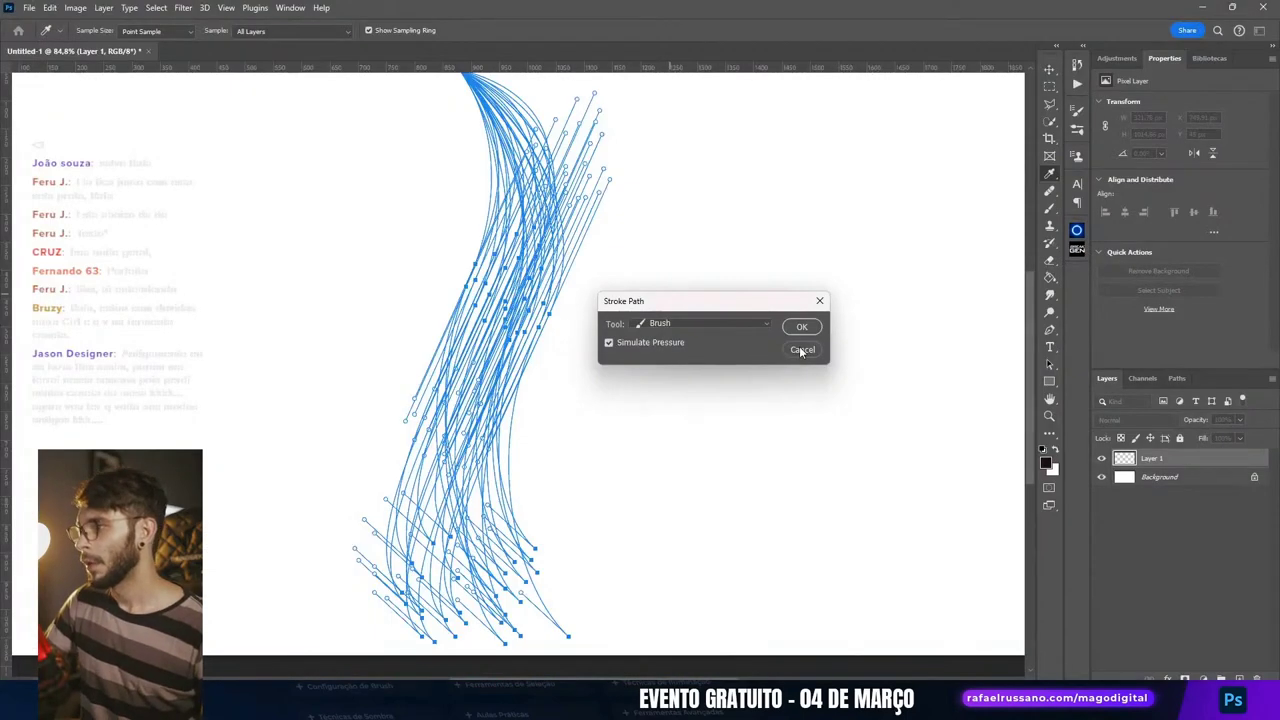
# Step: Stroke the selected hair paths onto Layer 1 with Brush and Simulate Pressure on
pyautogui.click(802, 349)
pyautogui.rightClick(600, 287)
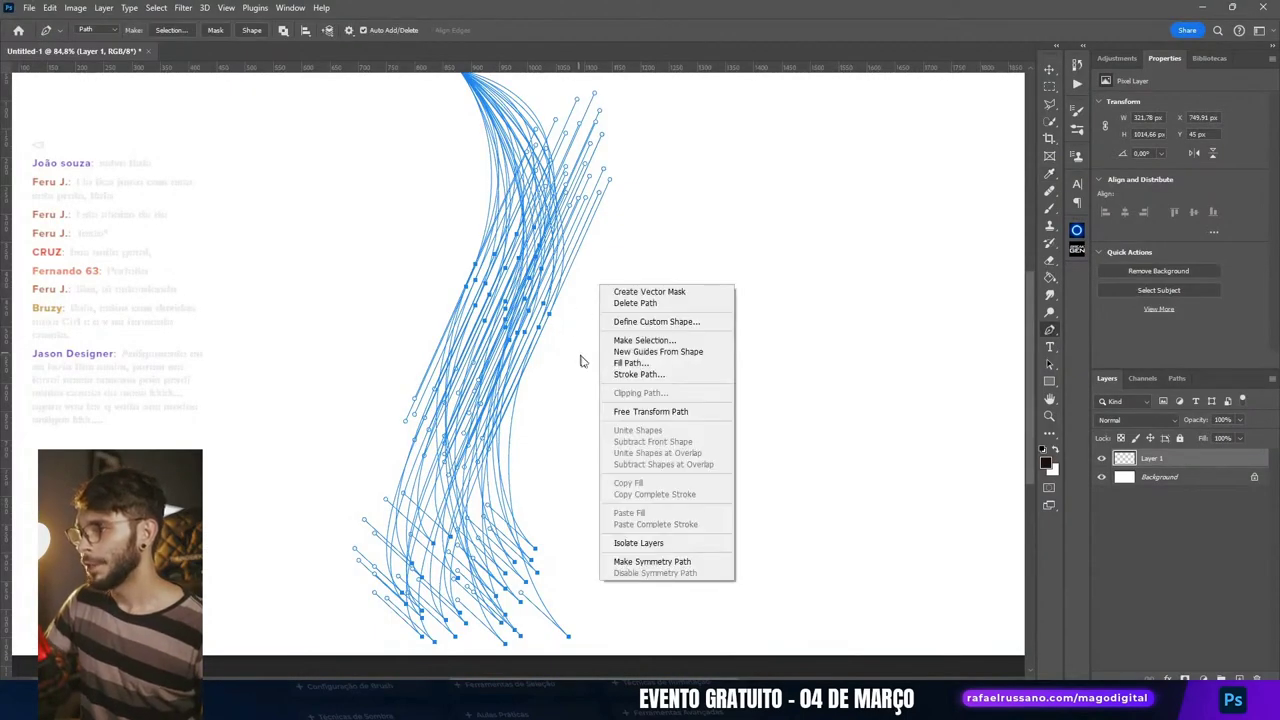
pyautogui.click(623, 375)
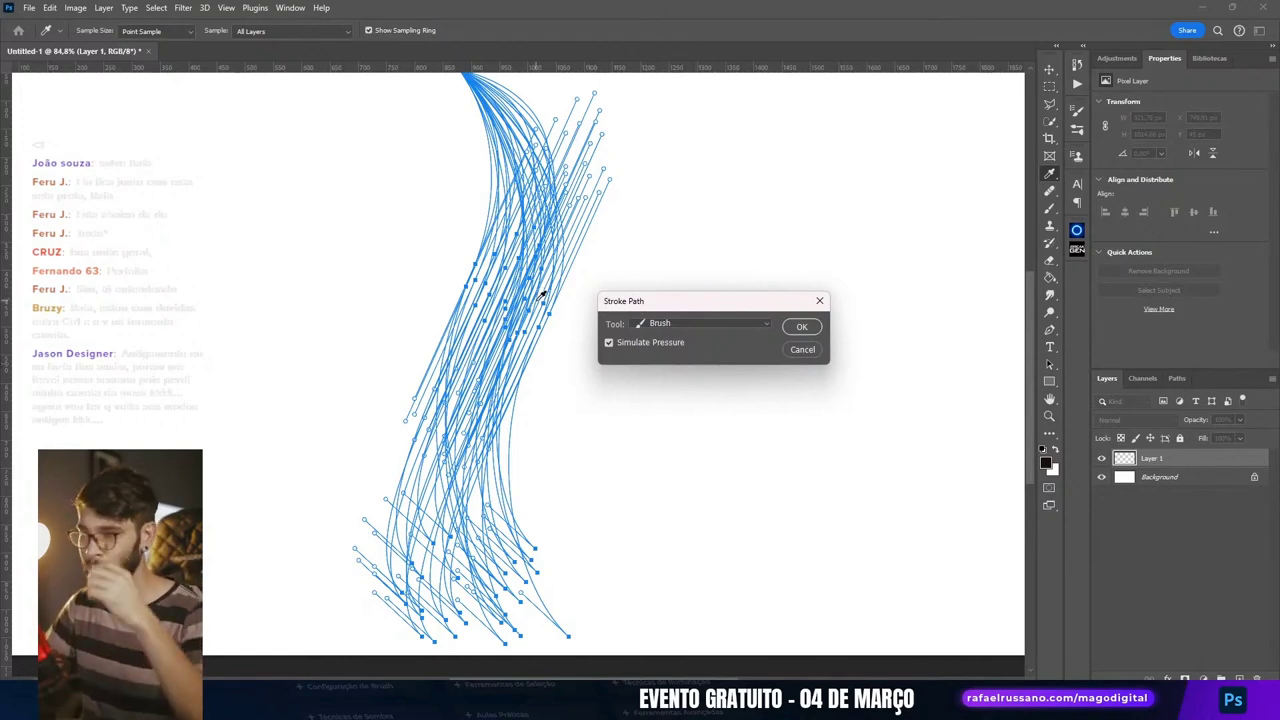
pyautogui.click(673, 322)
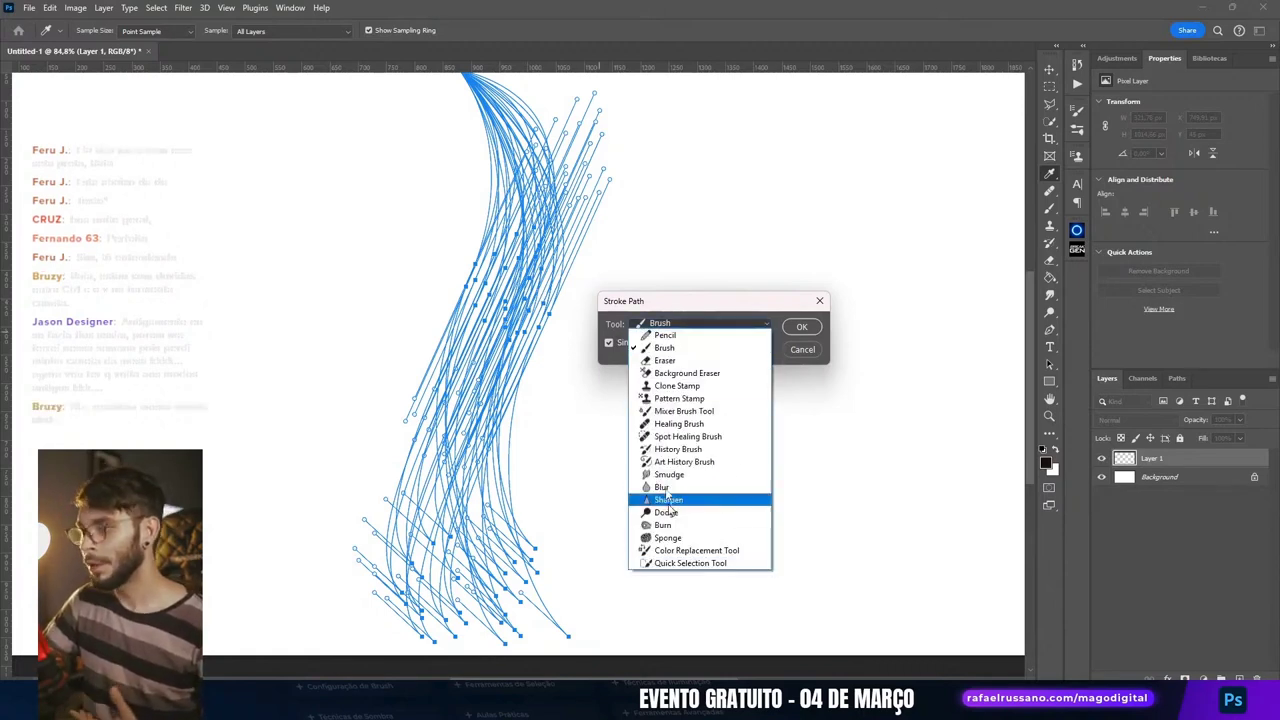
pyautogui.click(680, 347)
pyautogui.click(700, 323)
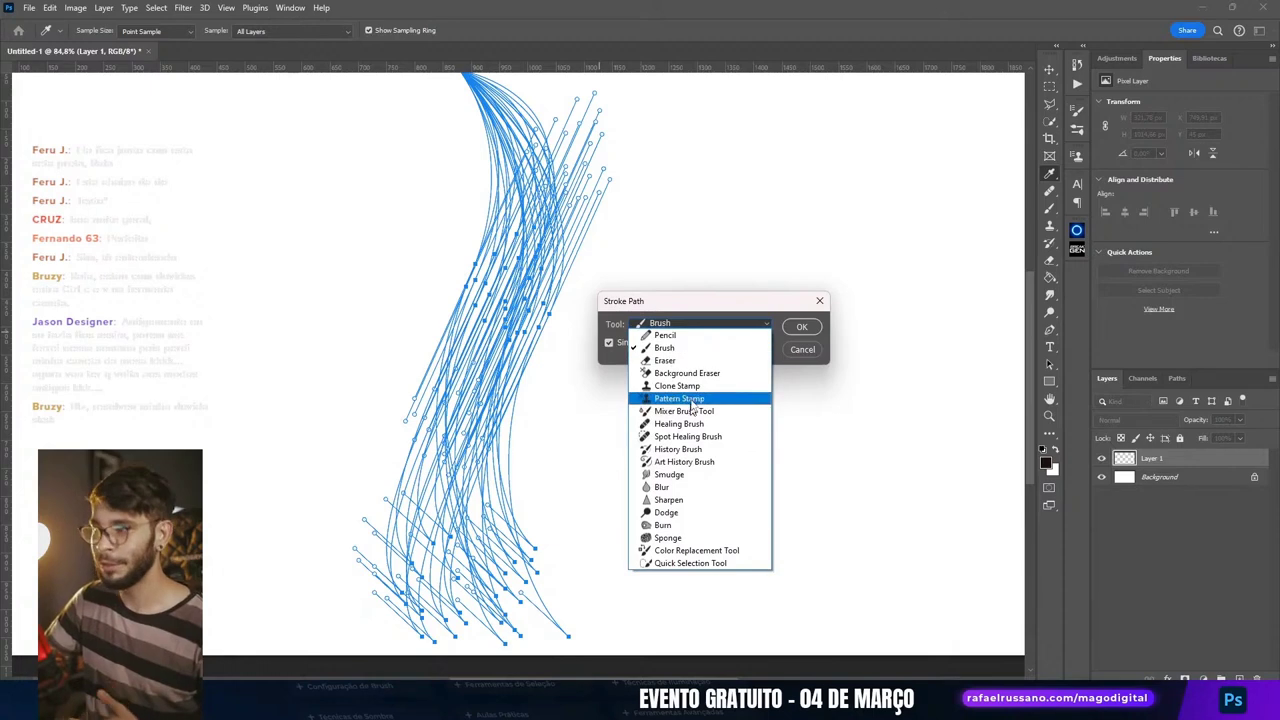
pyautogui.click(686, 356)
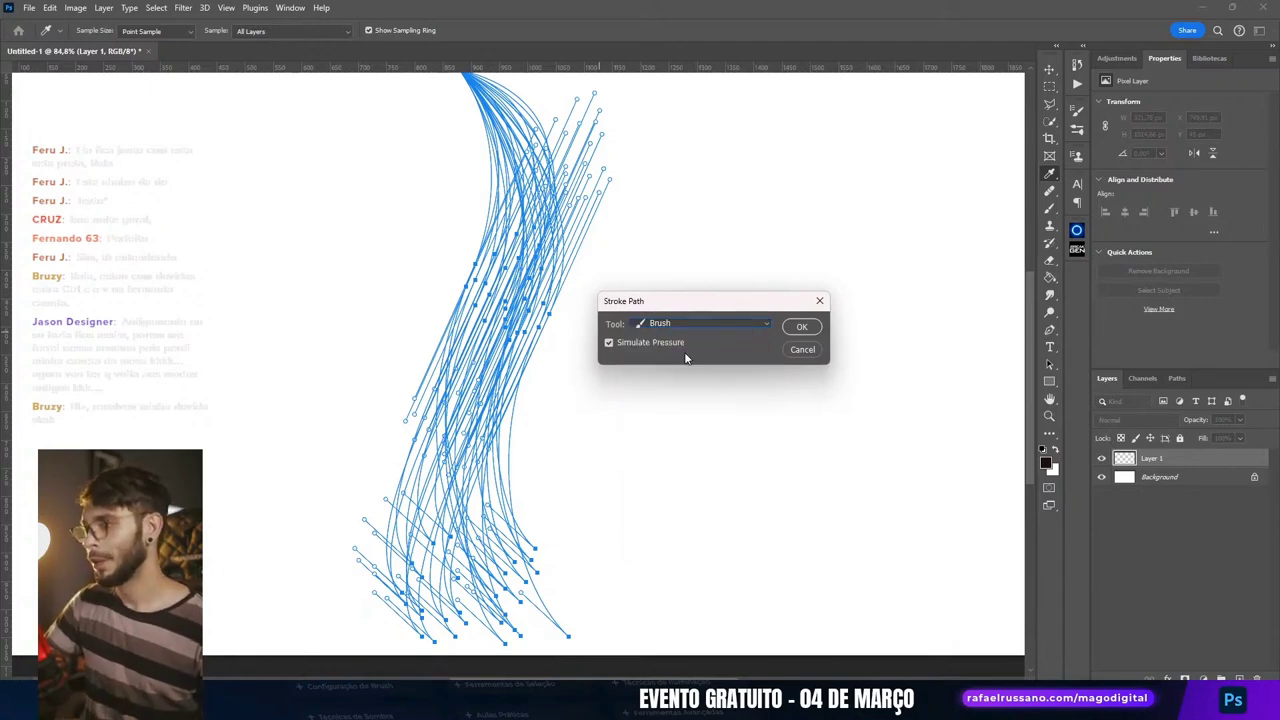
pyautogui.click(800, 327)
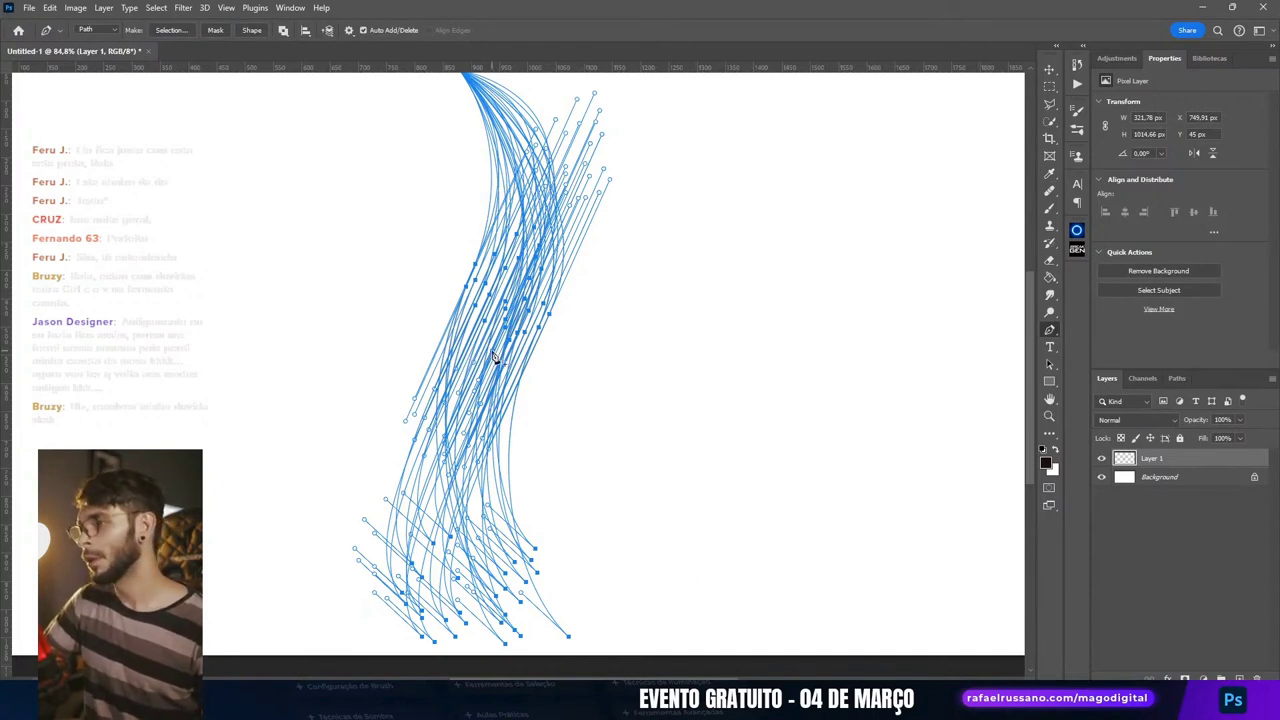
# Step: Delete the blue hair work path from the Paths panel, confirming no paths remain
pyautogui.scroll(-1, 563, 426)
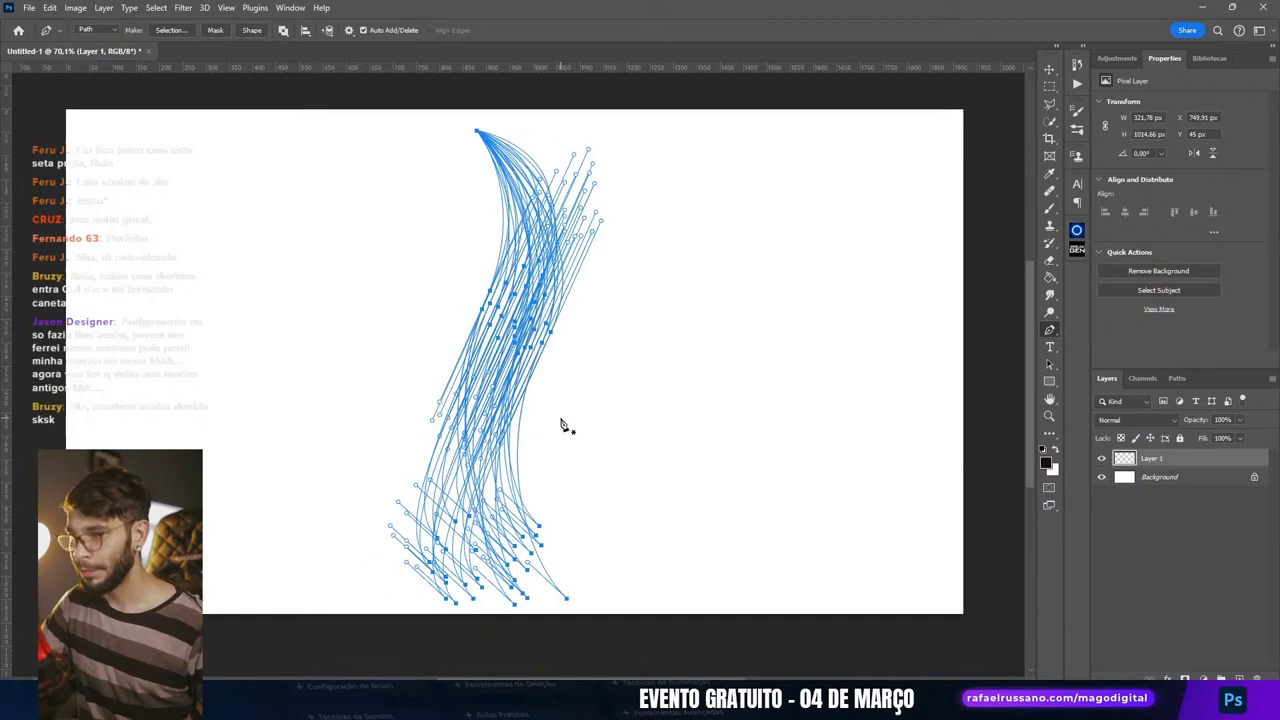
pyautogui.click(1177, 378)
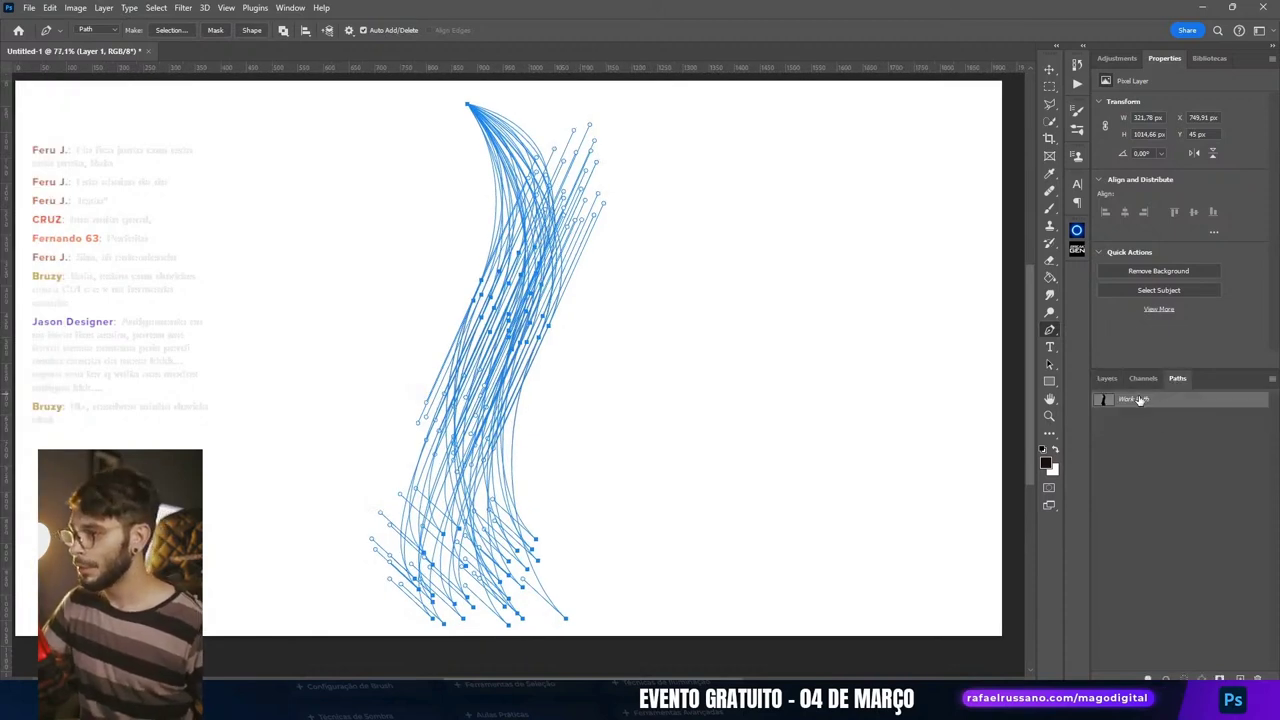
pyautogui.click(1107, 379)
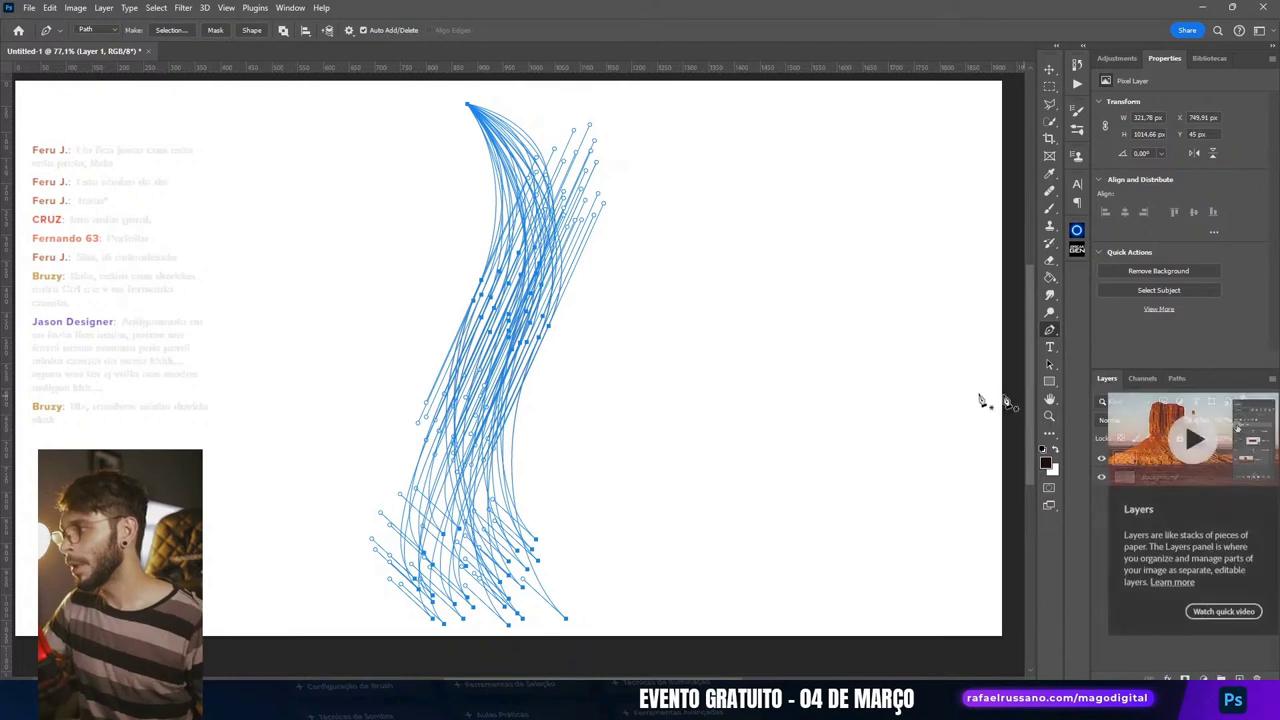
pyautogui.rightClick(392, 296)
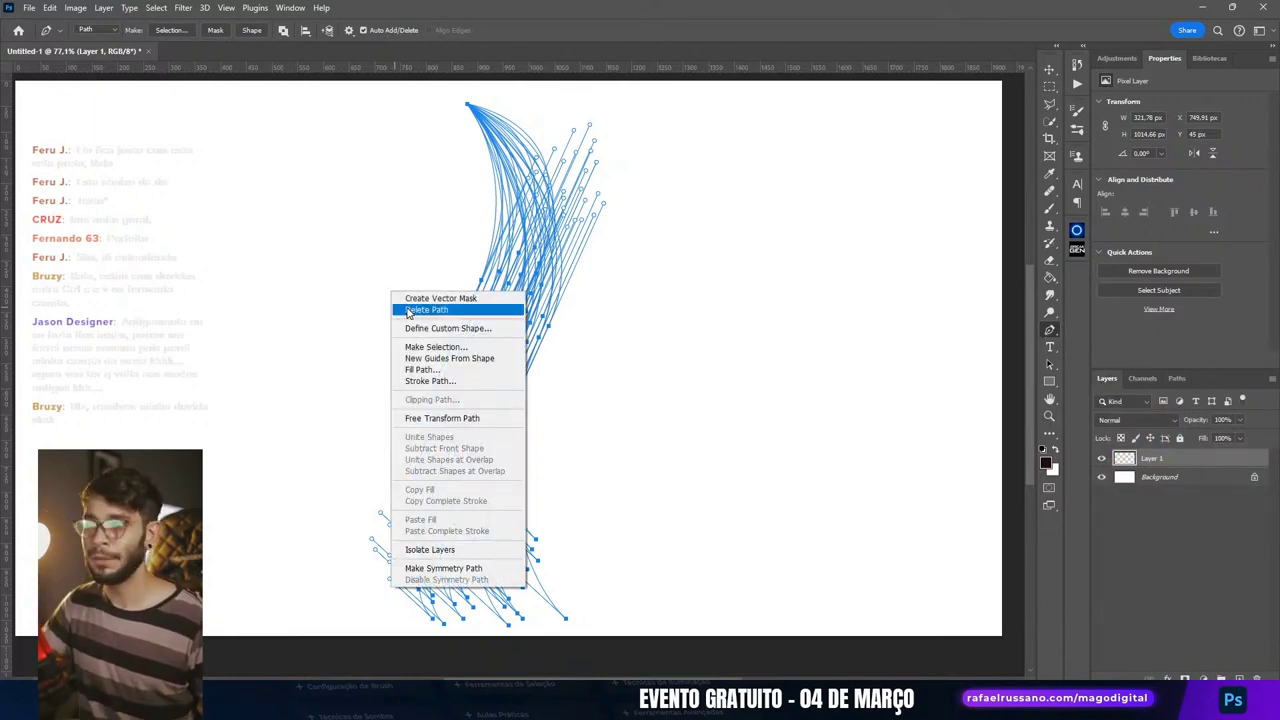
pyautogui.click(408, 312)
pyautogui.click(1176, 379)
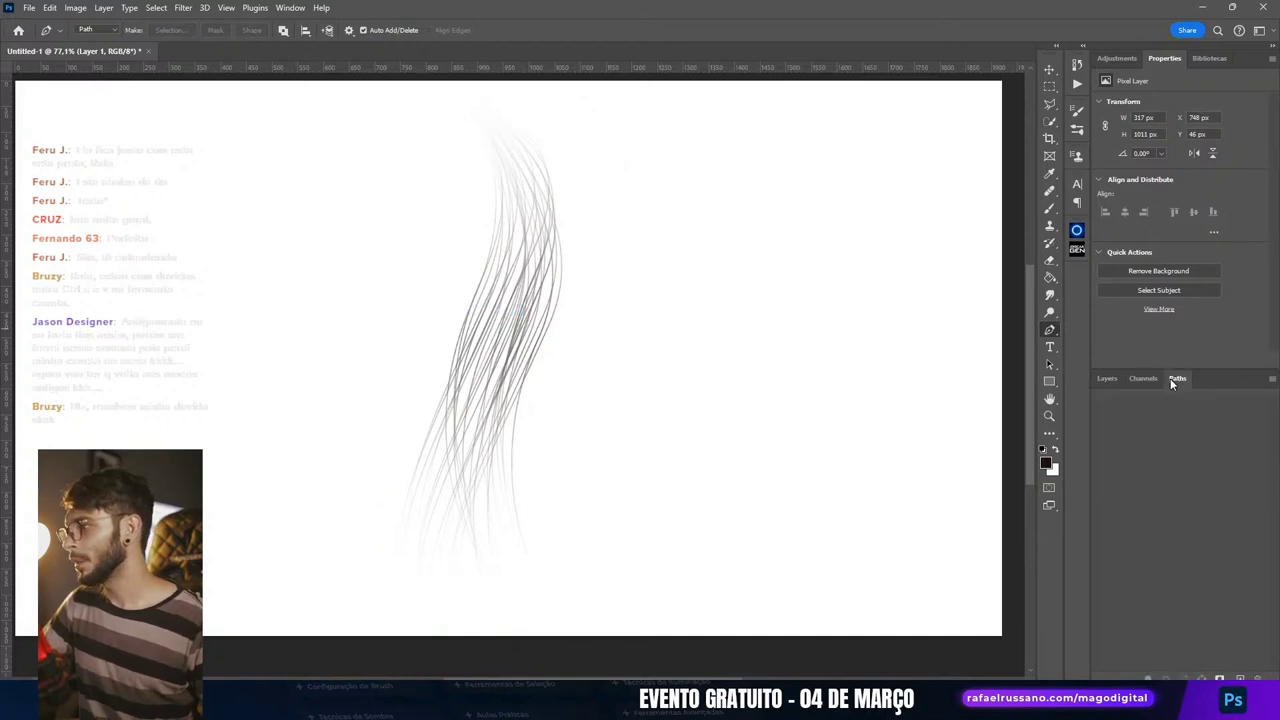
pyautogui.click(1107, 379)
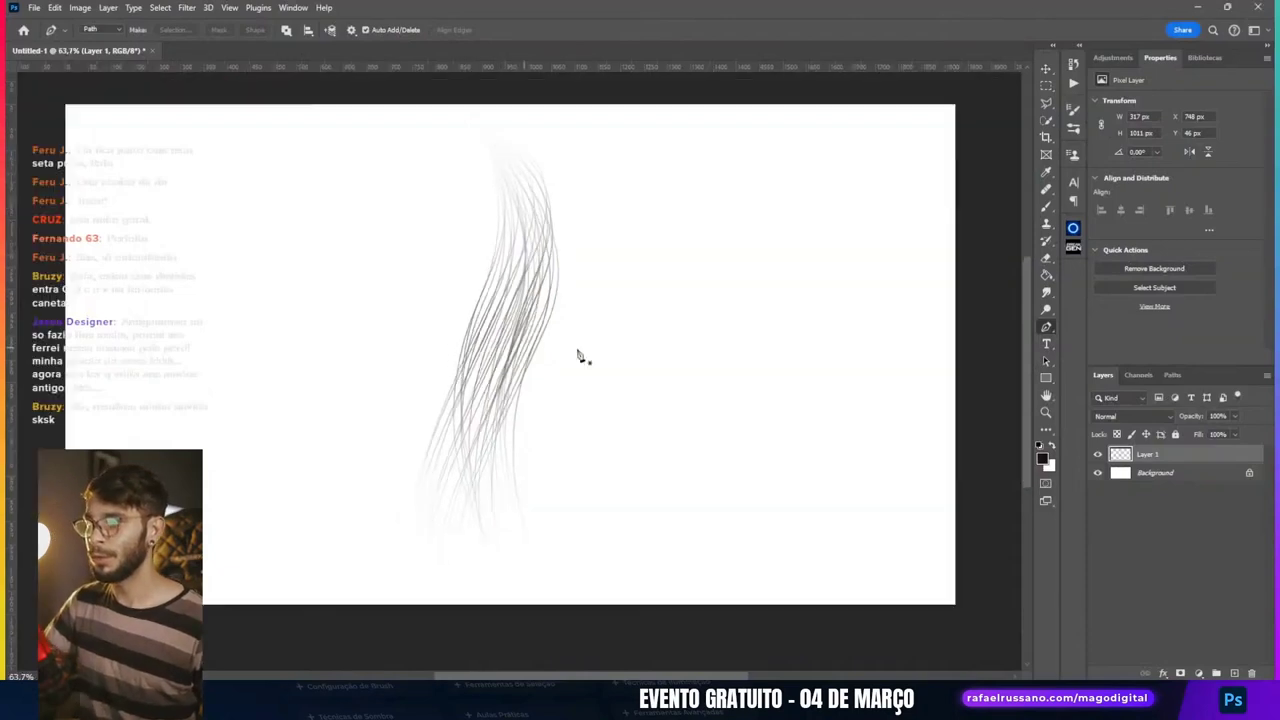
# Step: Review the layers list and switch to the Move tool
pyautogui.scroll(-2, 580, 354)
pyautogui.scroll(-2, 585, 358)
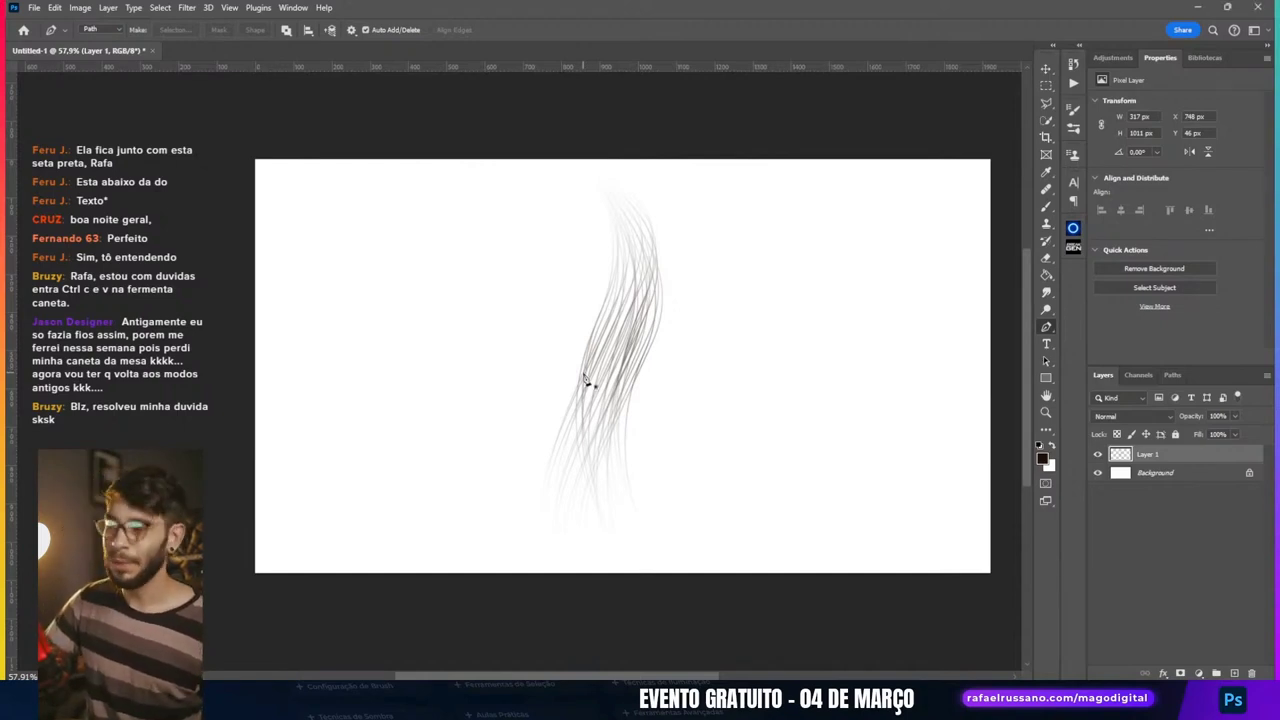
pyautogui.scroll(2, 628, 397)
pyautogui.scroll(2, 650, 428)
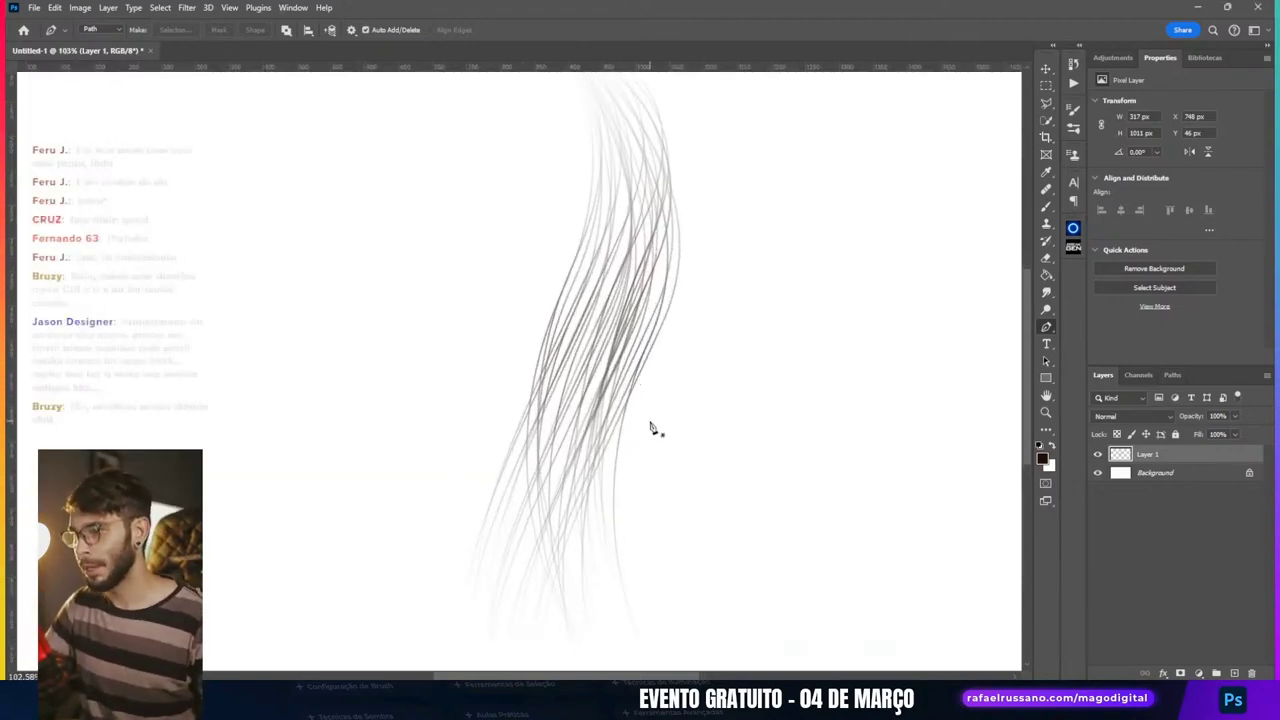
pyautogui.click(1046, 68)
pyautogui.scroll(-1, 555, 500)
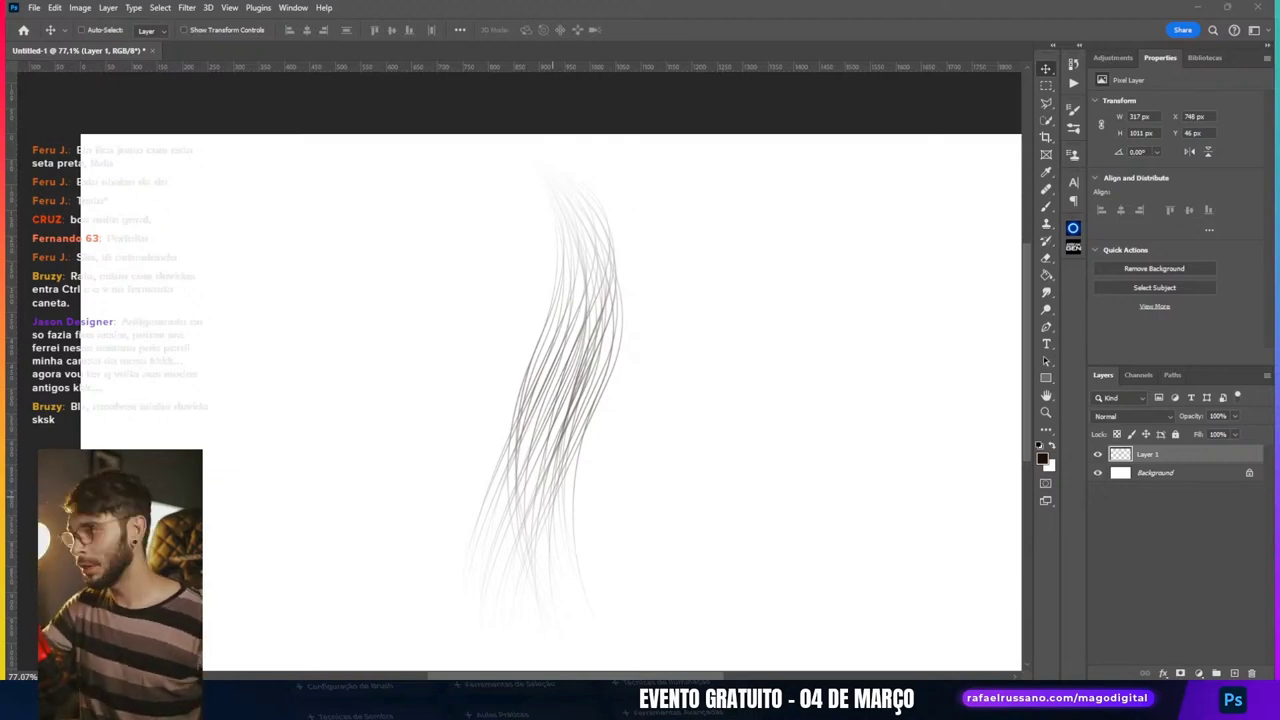
# Step: Zoom and pan around the strands, then fit the whole canvas in the window
pyautogui.scroll(-1, 602, 400)
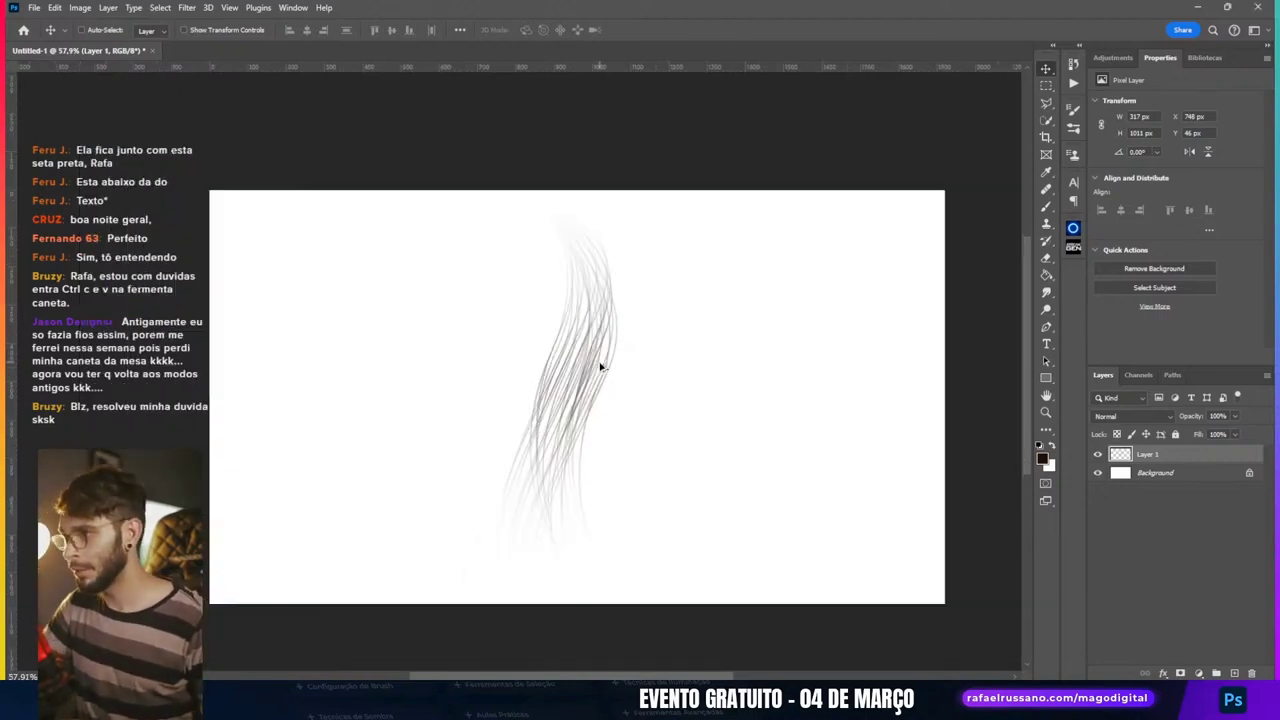
pyautogui.scroll(-1, 595, 400)
pyautogui.scroll(2, 636, 445)
pyautogui.scroll(-1, 605, 440)
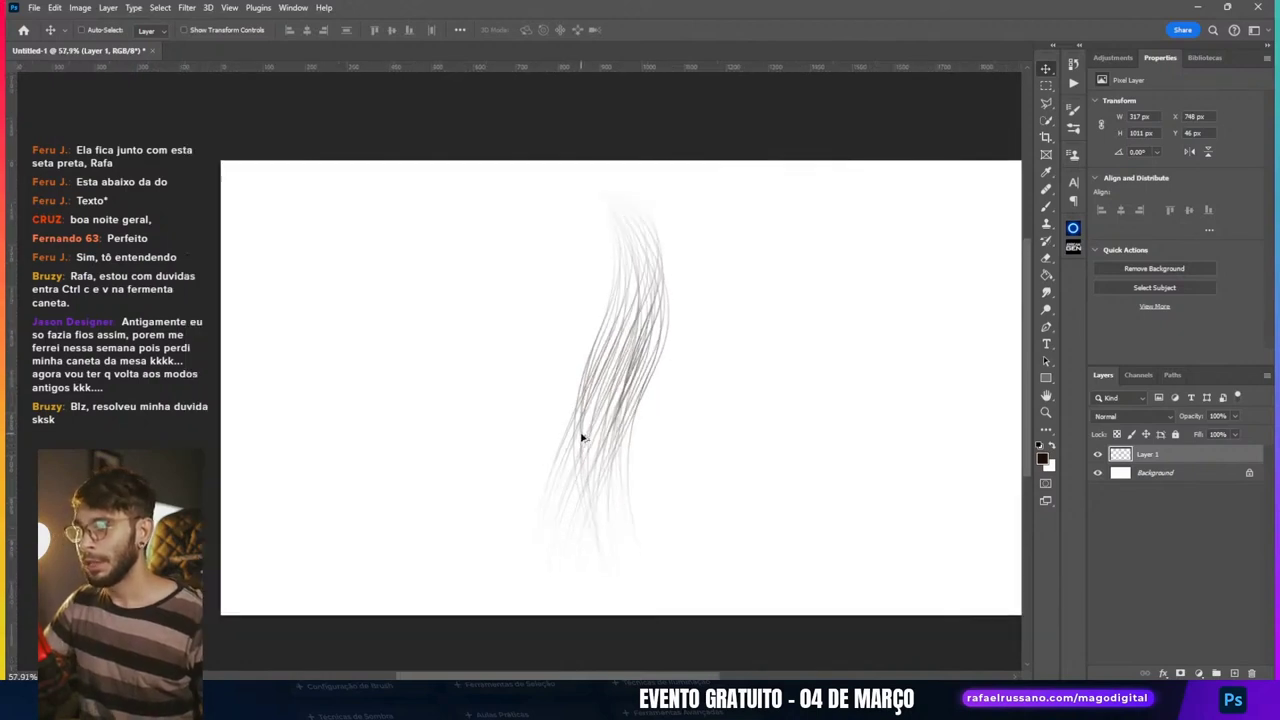
pyautogui.scroll(1, 651, 434)
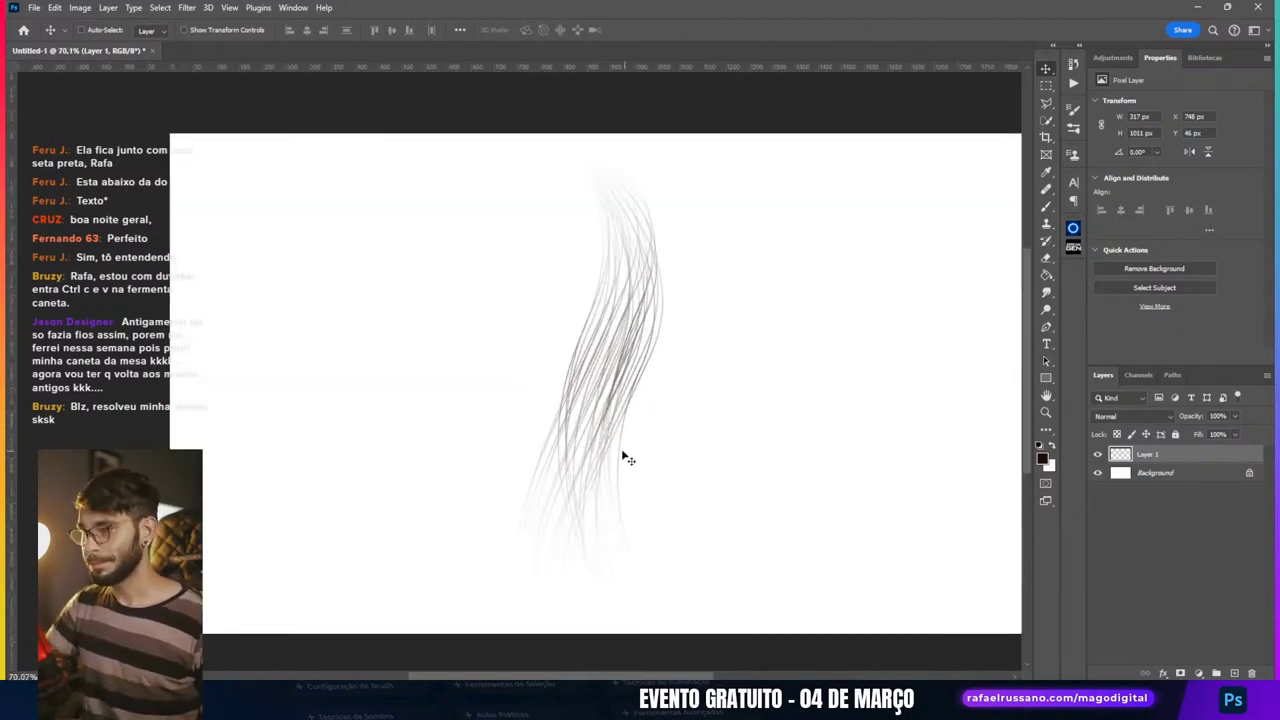
pyautogui.scroll(1, 576, 455)
pyautogui.moveTo(576, 455); pyautogui.dragTo(655, 441)
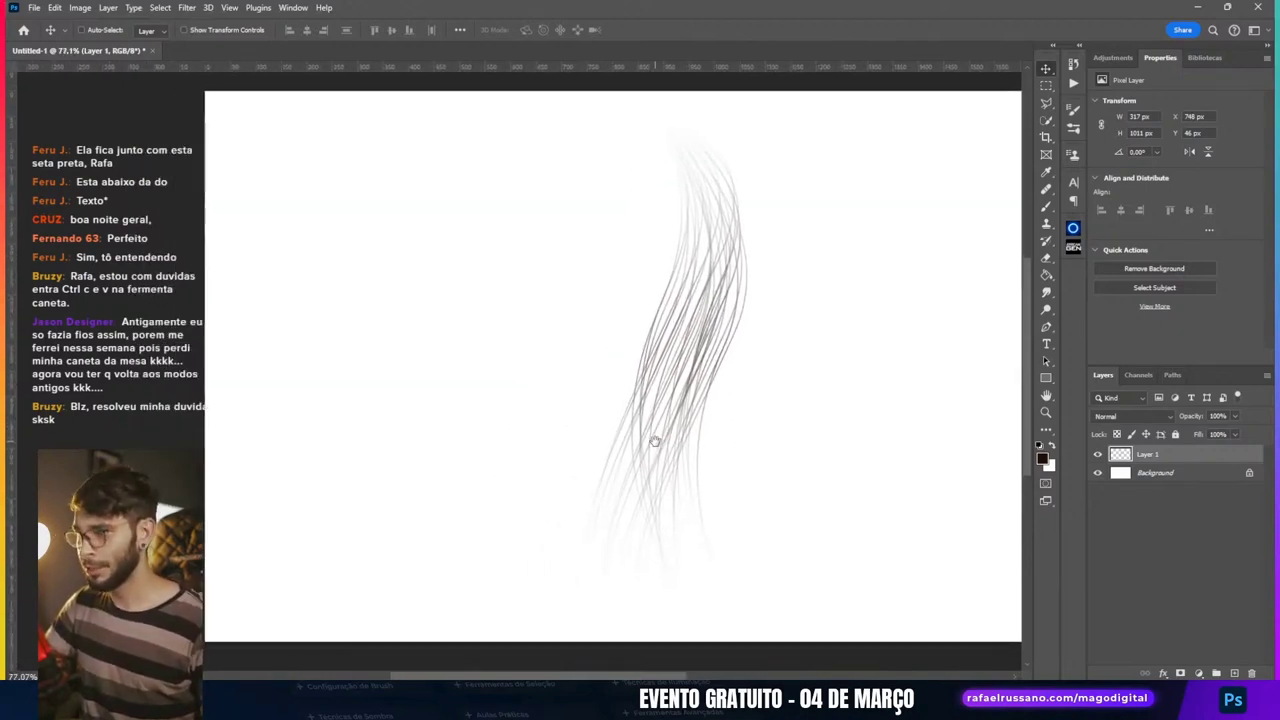
pyautogui.hotkey('ctrl', '0')
# Step: Crop the canvas to a narrow vertical strip around the hair strands
pyautogui.press('c')
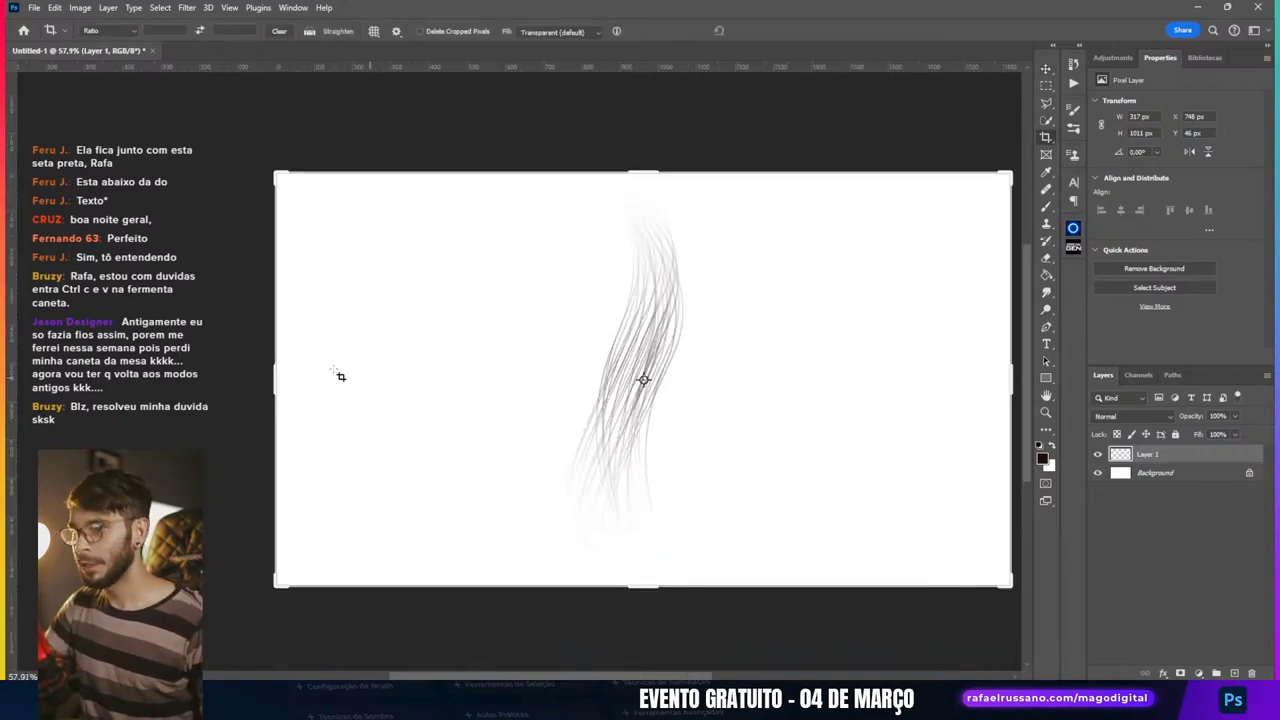
pyautogui.moveTo(274, 375); pyautogui.dragTo(495, 383)
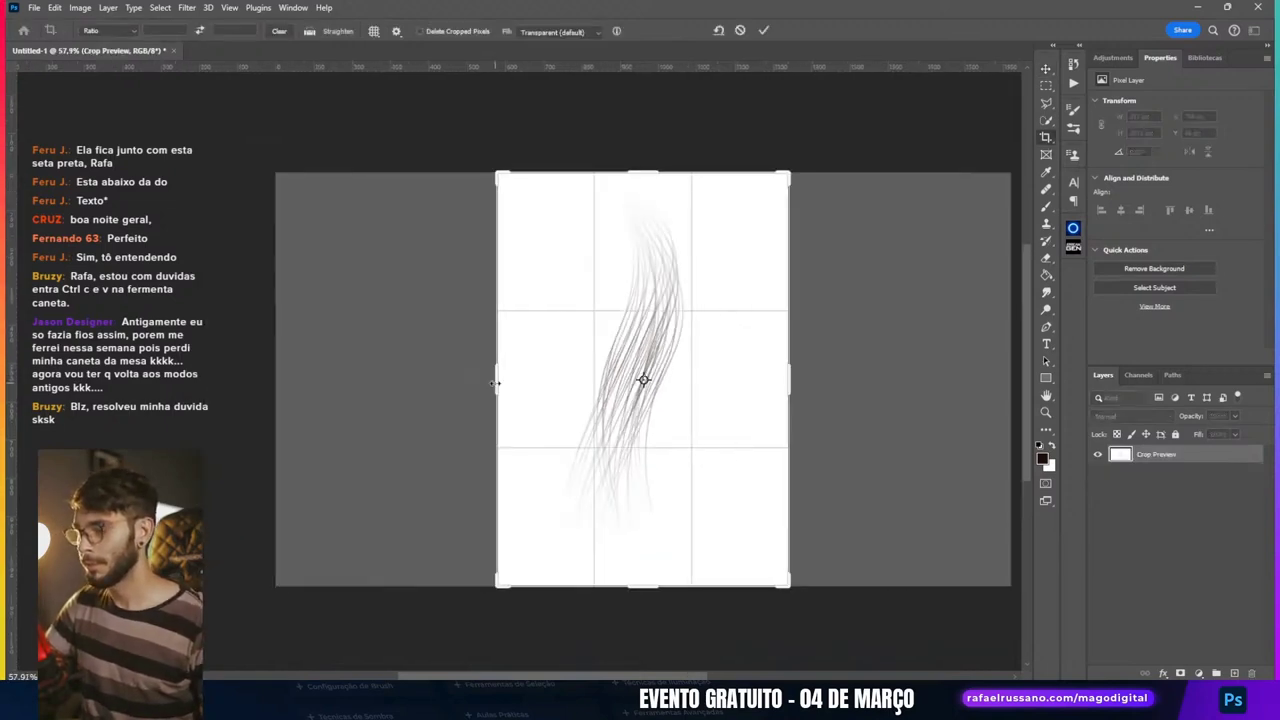
pyautogui.press('Return')
pyautogui.press('v')
pyautogui.scroll(2, 738, 410)
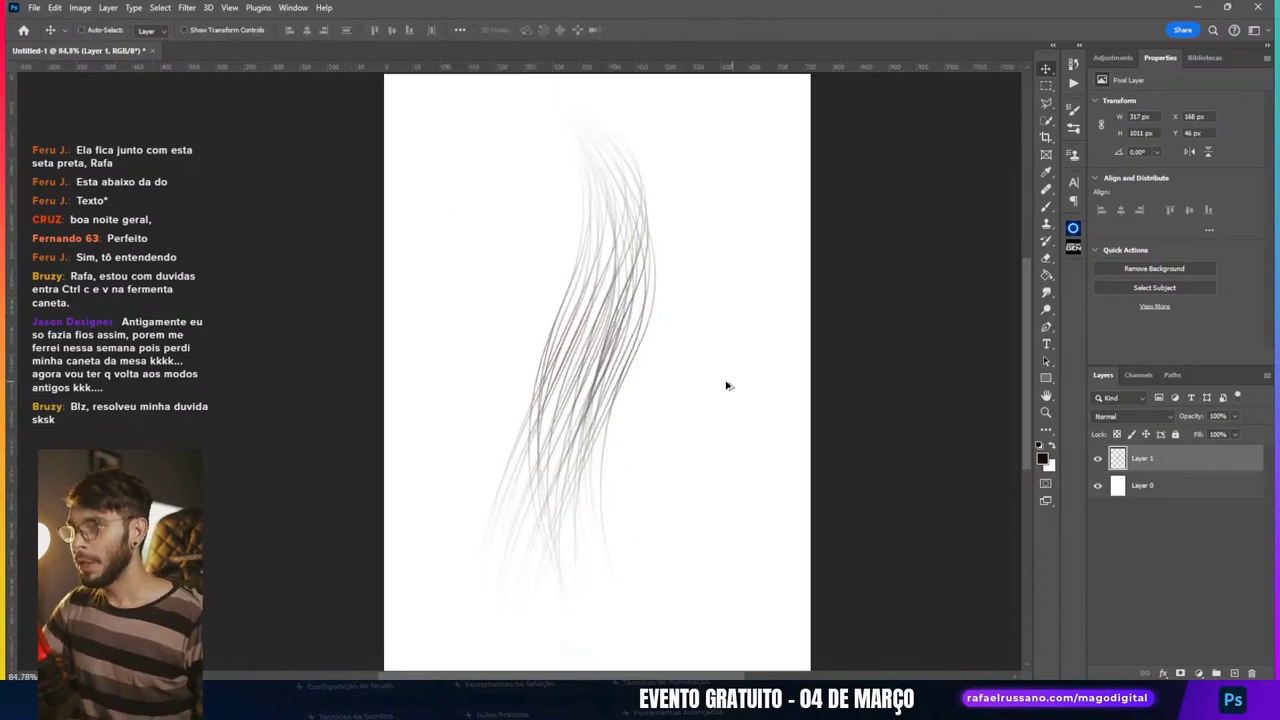
pyautogui.moveTo(740, 383); pyautogui.dragTo(775, 387)
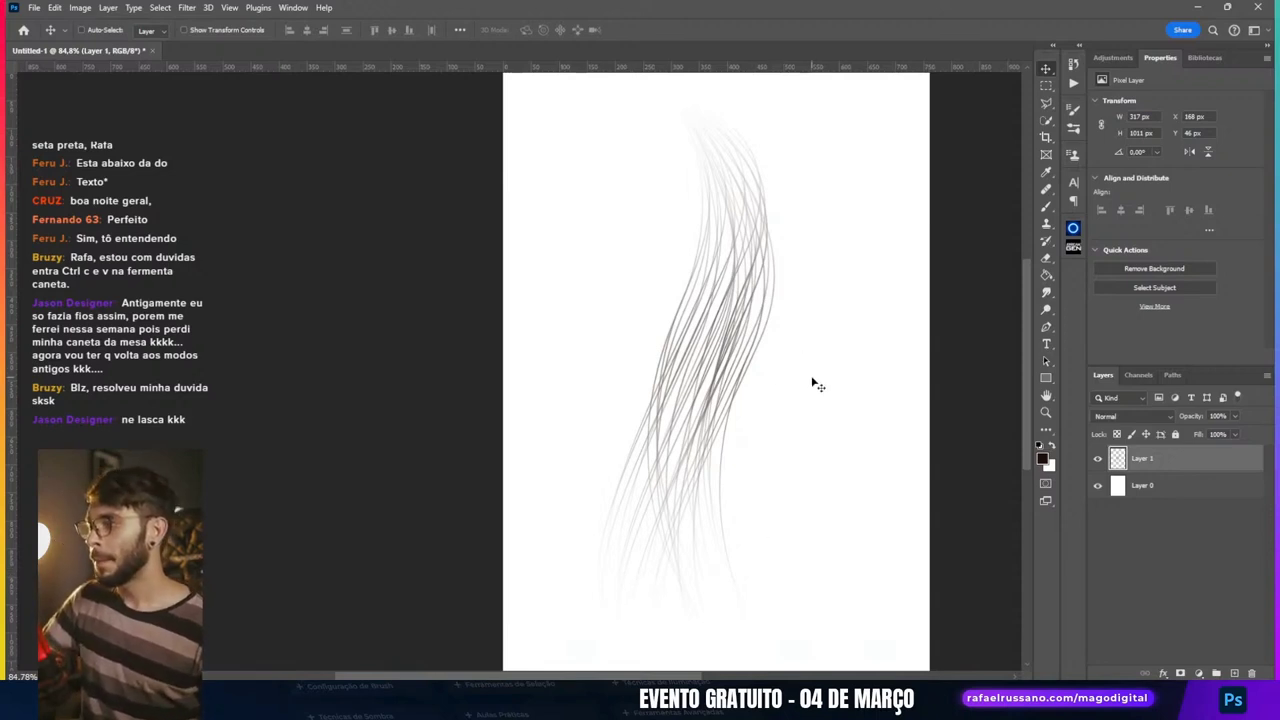
# Step: Nudge the strands up and right, then test-fill the background brown and red
pyautogui.moveTo(679, 370)
pyautogui.mouseDown()
pyautogui.moveTo(782, 243)
pyautogui.moveTo(771, 378)
pyautogui.mouseUp()
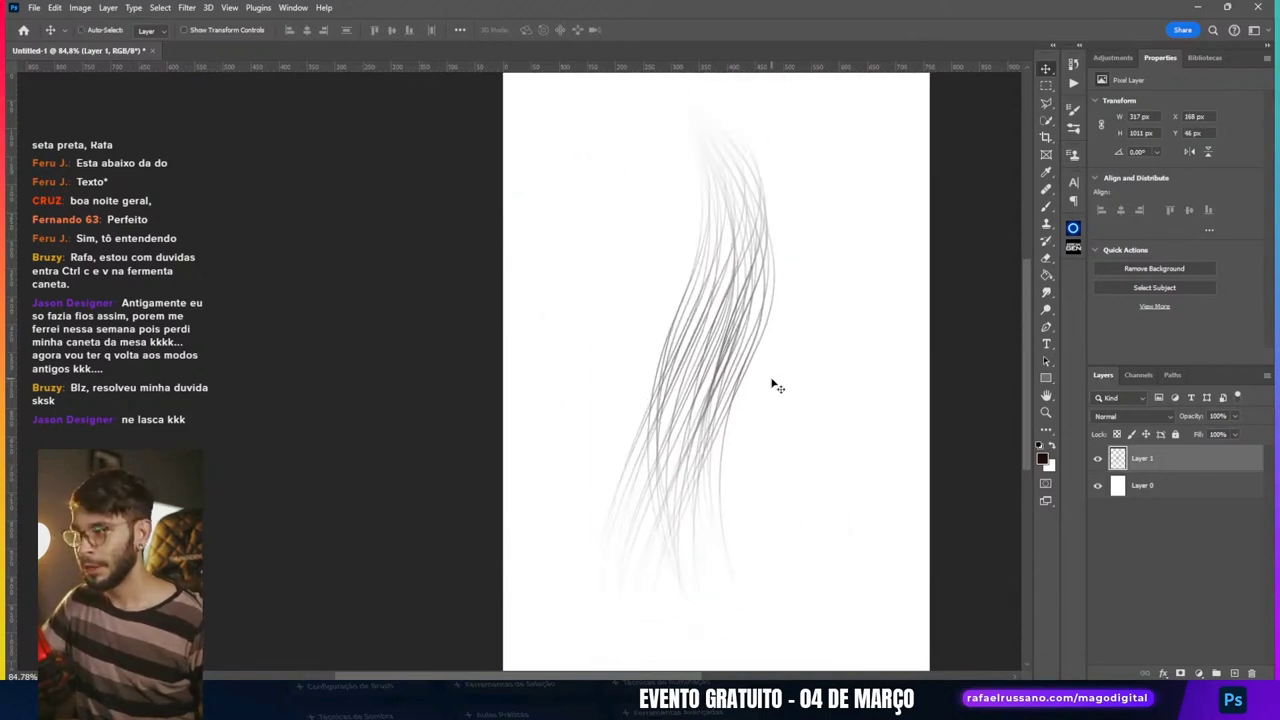
pyautogui.click(1159, 493)
pyautogui.press('g')
pyautogui.click(907, 407)
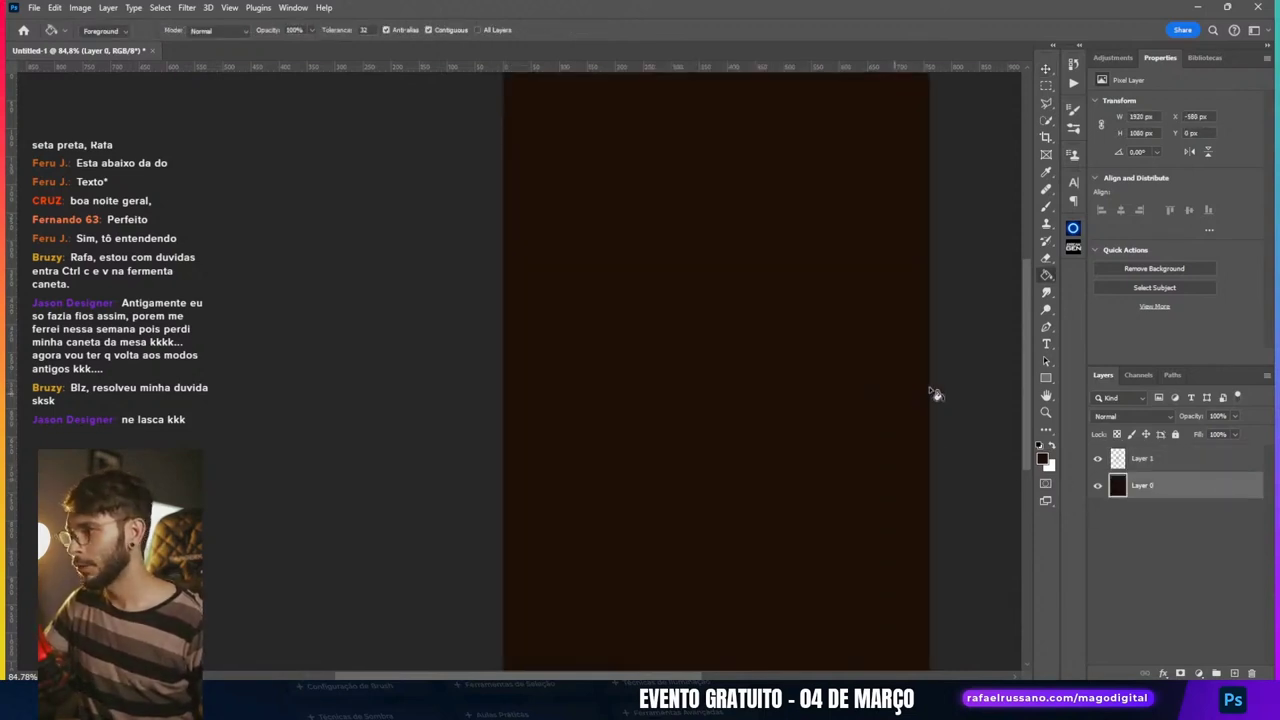
pyautogui.click(1042, 457)
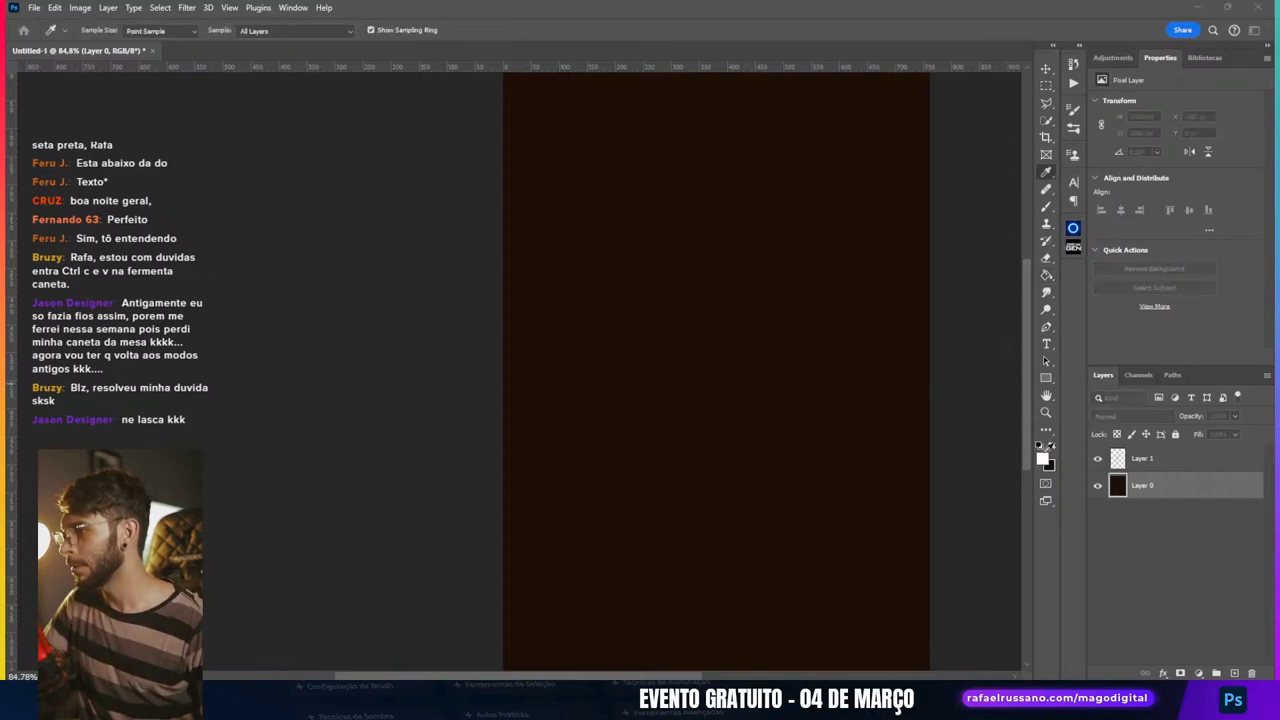
pyautogui.press('Return')
pyautogui.click(815, 322)
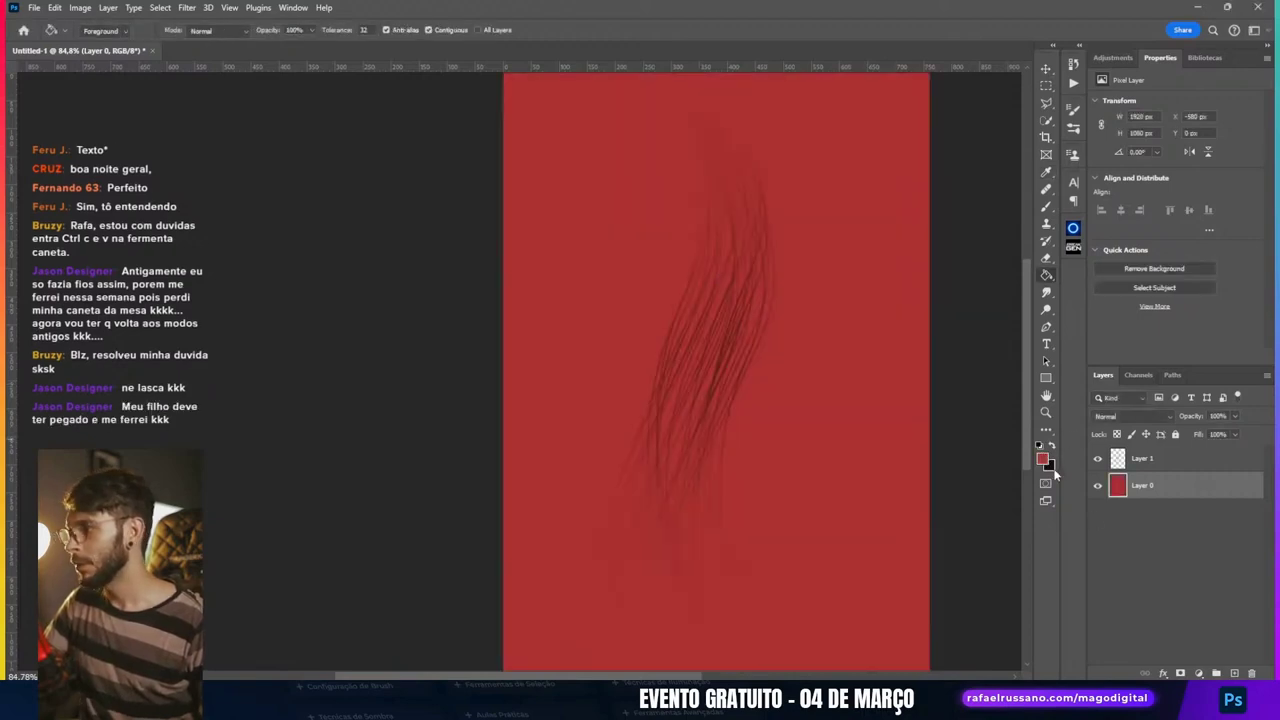
# Step: Test a green background fill, then refill the background white
pyautogui.click(1043, 459)
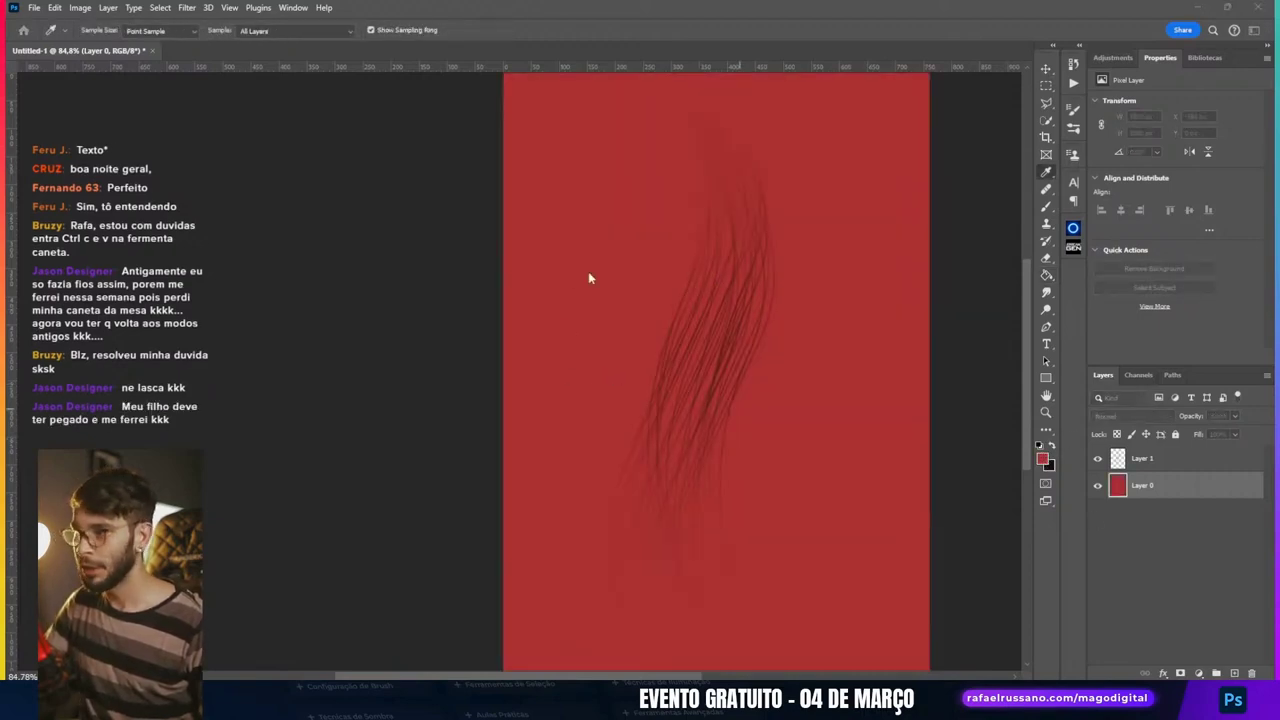
pyautogui.press('Return')
pyautogui.hotkey('alt', 'BackSpace')
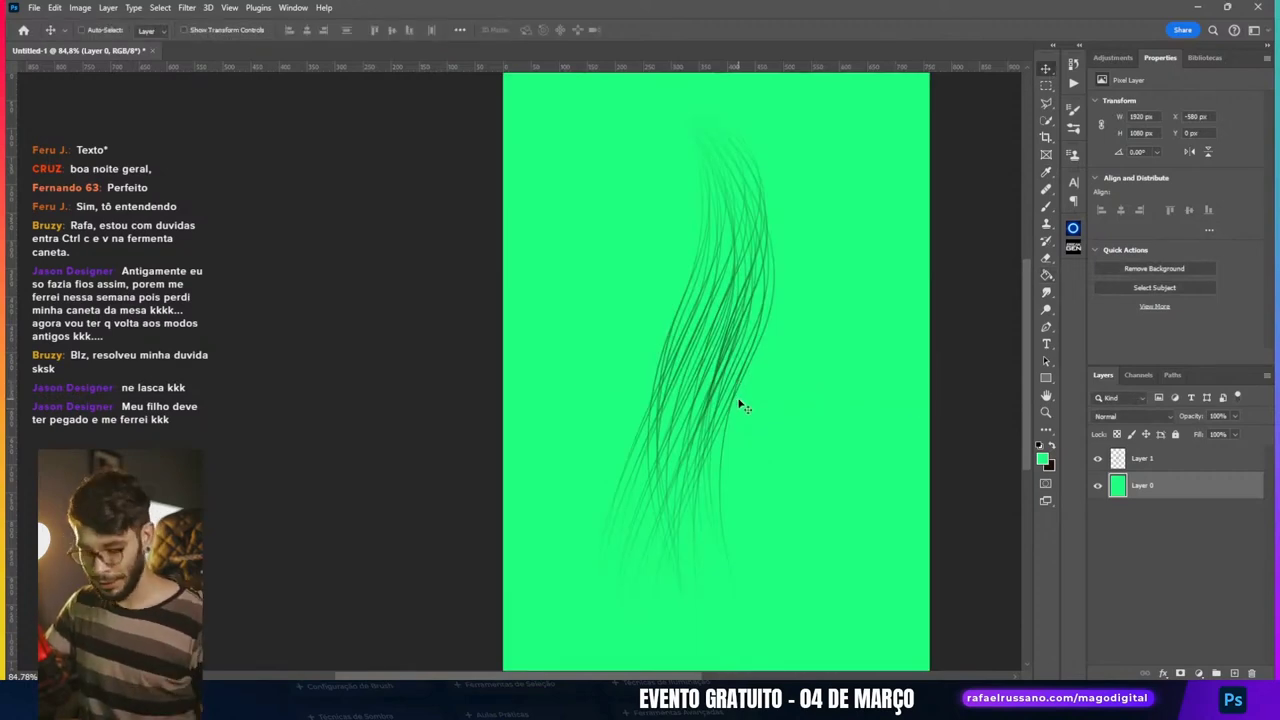
pyautogui.press('g')
pyautogui.press('x')
pyautogui.click(745, 407)
pyautogui.press('v')
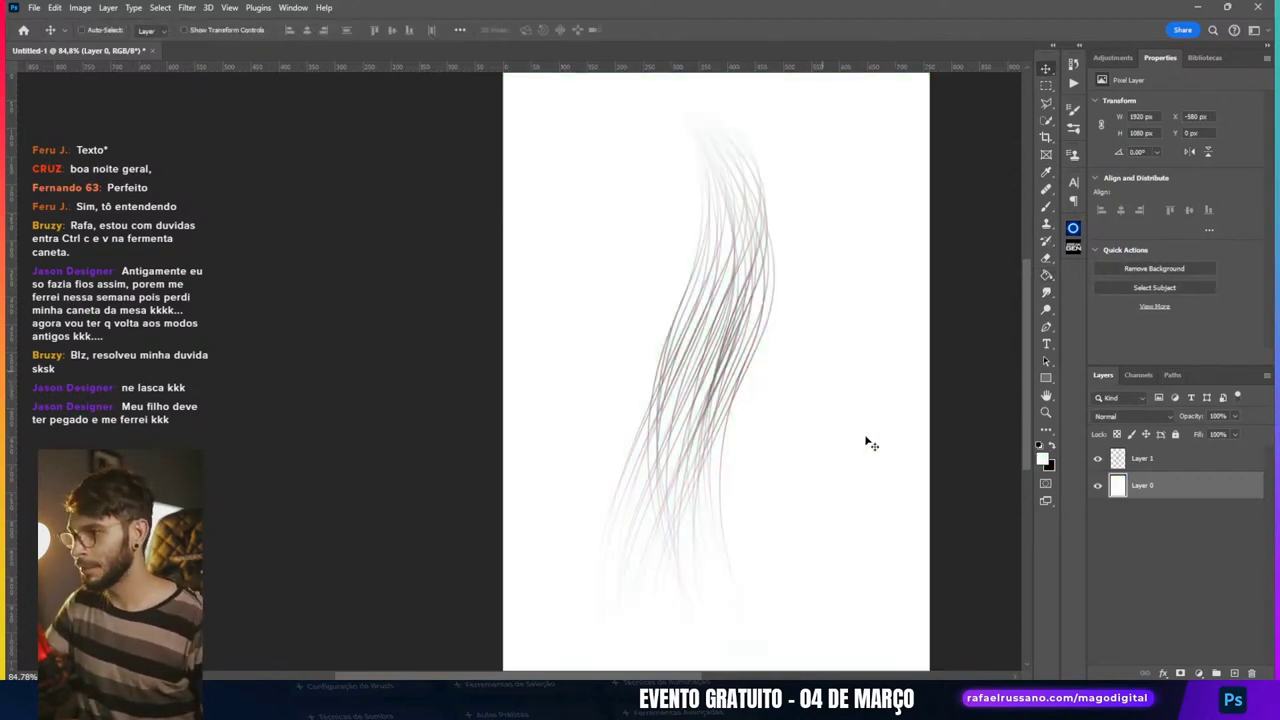
pyautogui.scroll(-1, 815, 402)
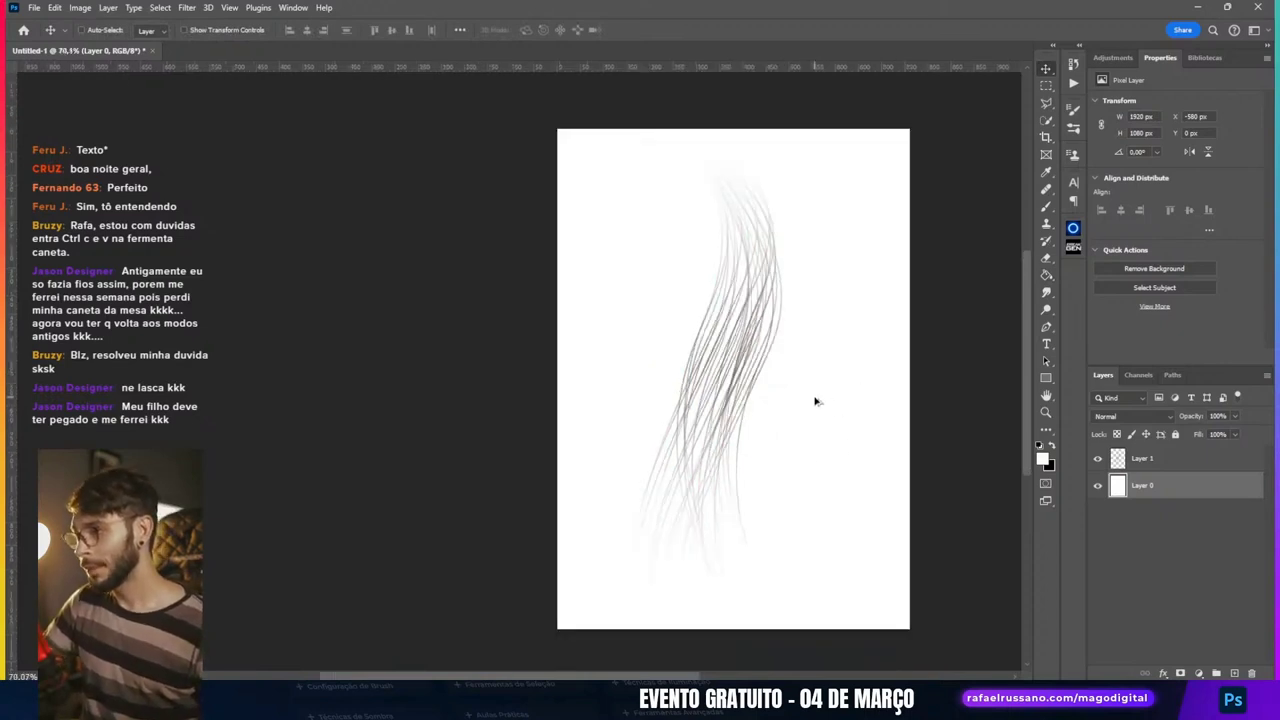
pyautogui.scroll(1, 810, 416)
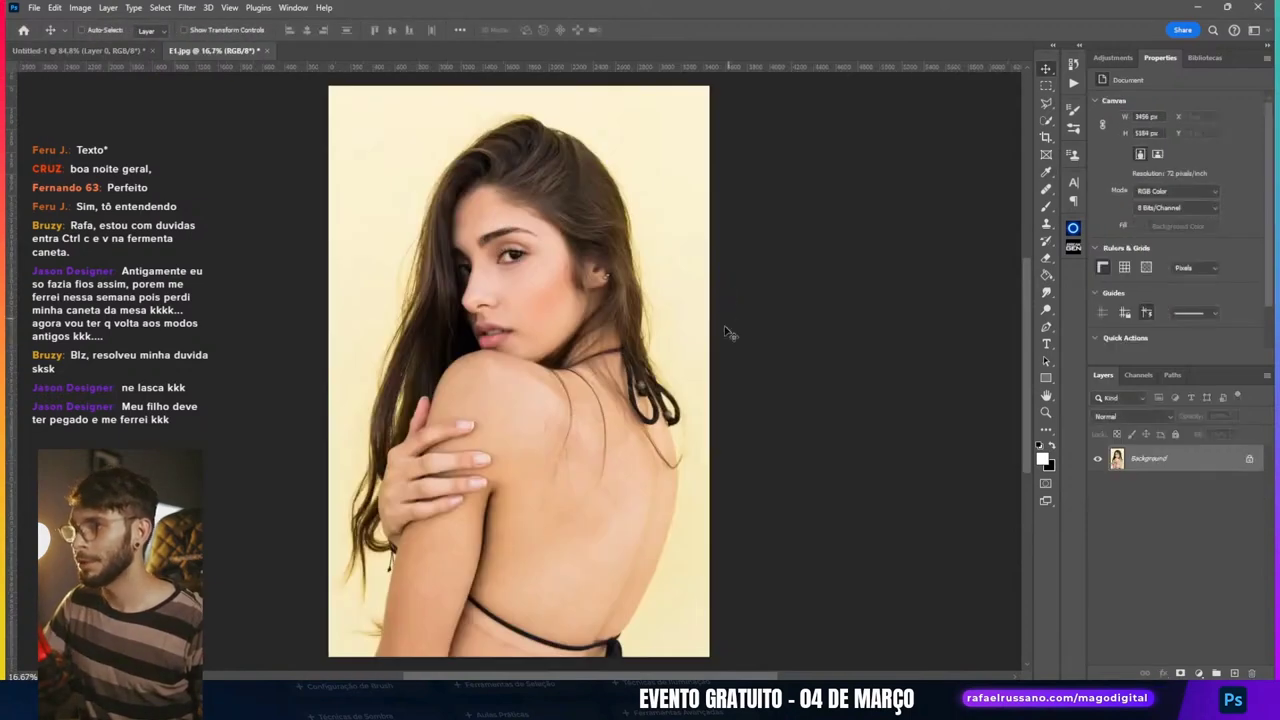
# Step: Pan and zoom the E1.jpg portrait in on the top hairline
pyautogui.moveTo(528, 340); pyautogui.dragTo(680, 328)
pyautogui.scroll(2, 641, 165)
pyautogui.scroll(2, 660, 162)
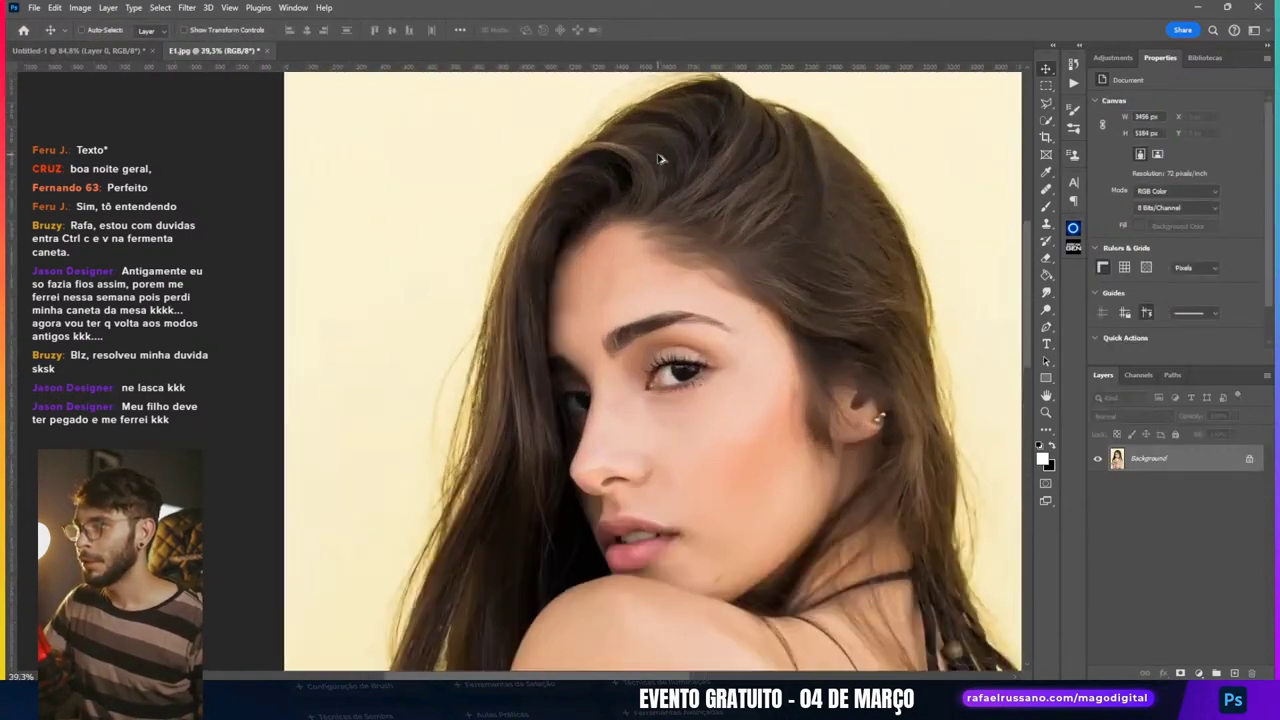
pyautogui.scroll(2, 636, 232)
pyautogui.scroll(2, 705, 224)
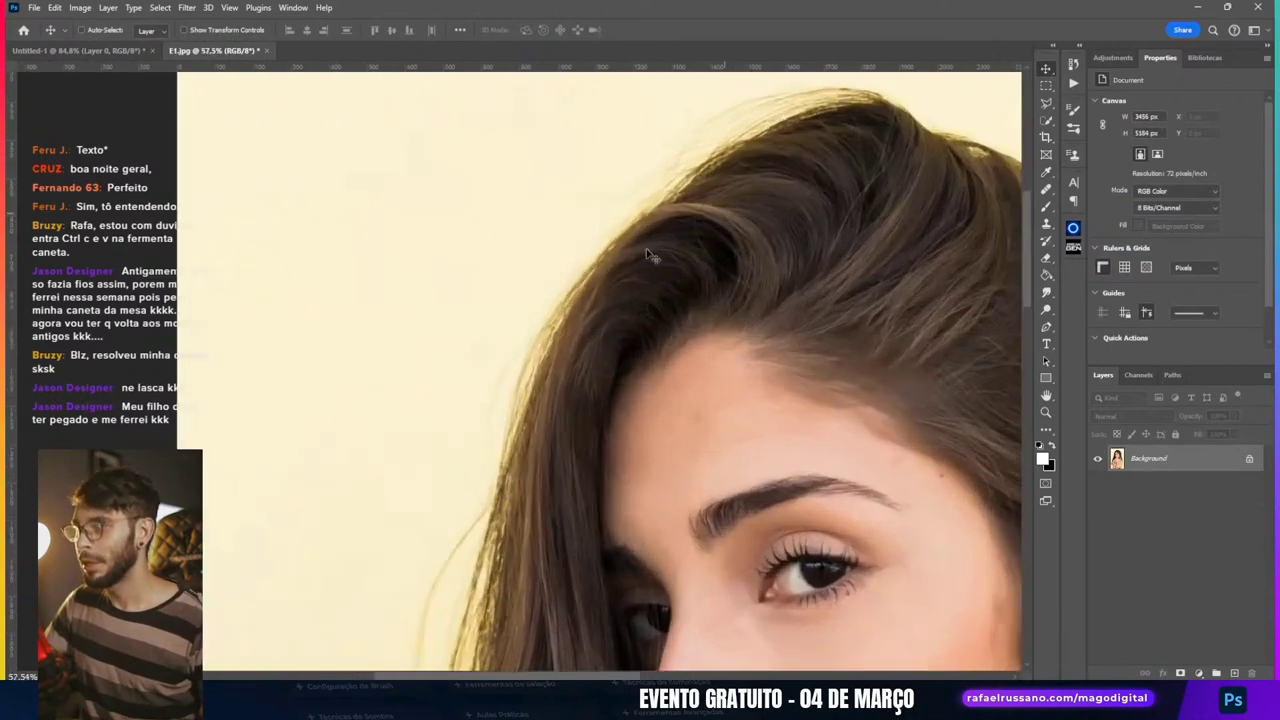
pyautogui.moveTo(534, 384); pyautogui.dragTo(594, 369)
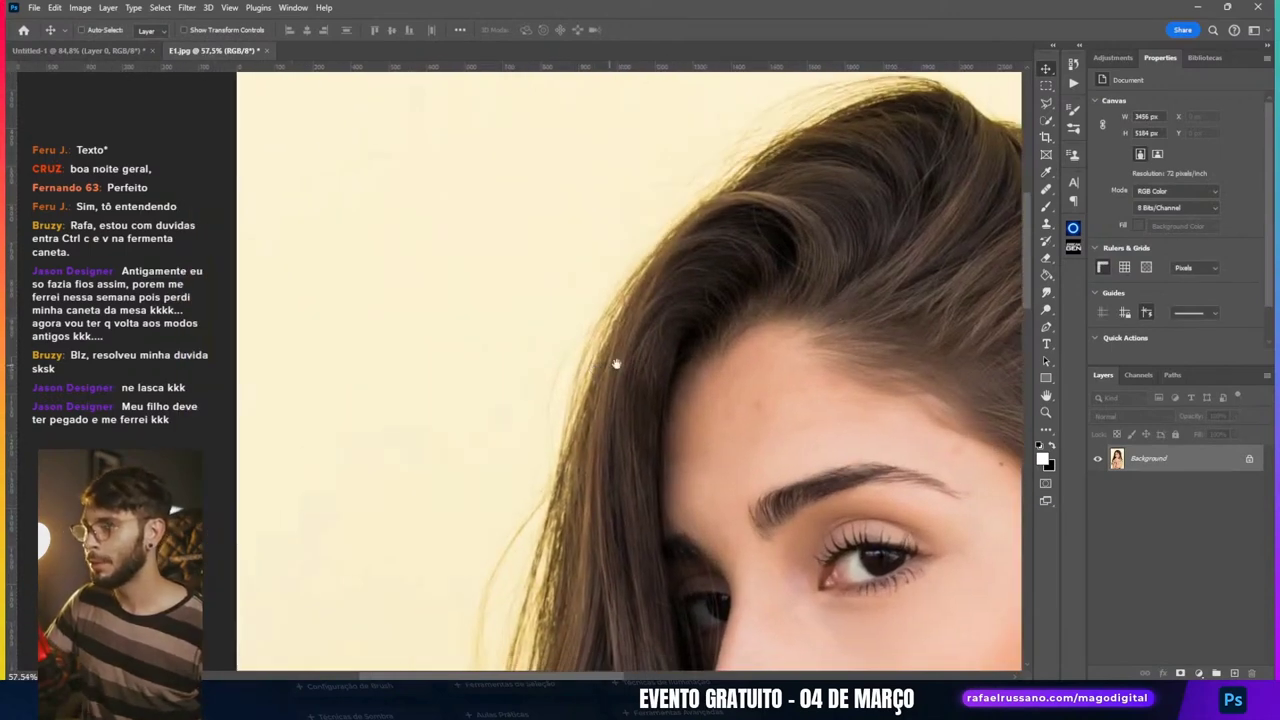
# Step: Compare the two documents and return to the Untitled-1 hair-strand canvas
pyautogui.hotkey('ctrl', 'Tab')
pyautogui.scroll(1, 760, 320)
pyautogui.scroll(-1, 711, 334)
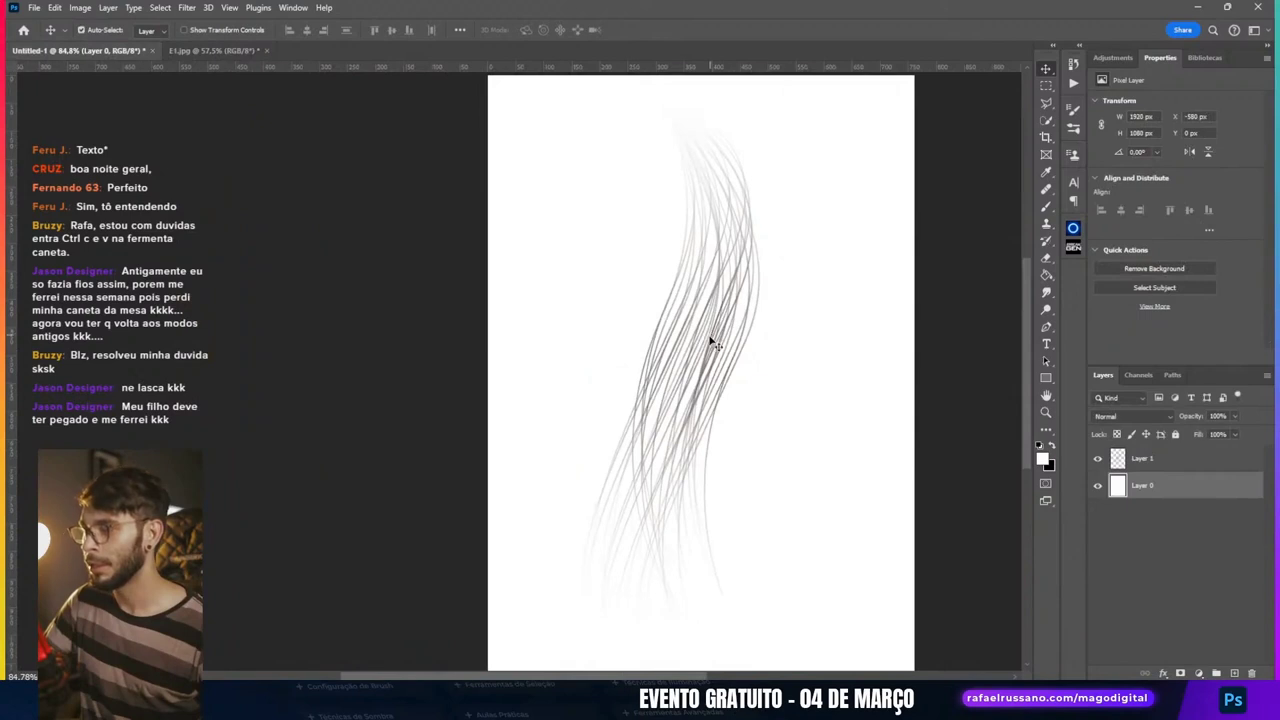
pyautogui.hotkey('ctrl', 'Tab')
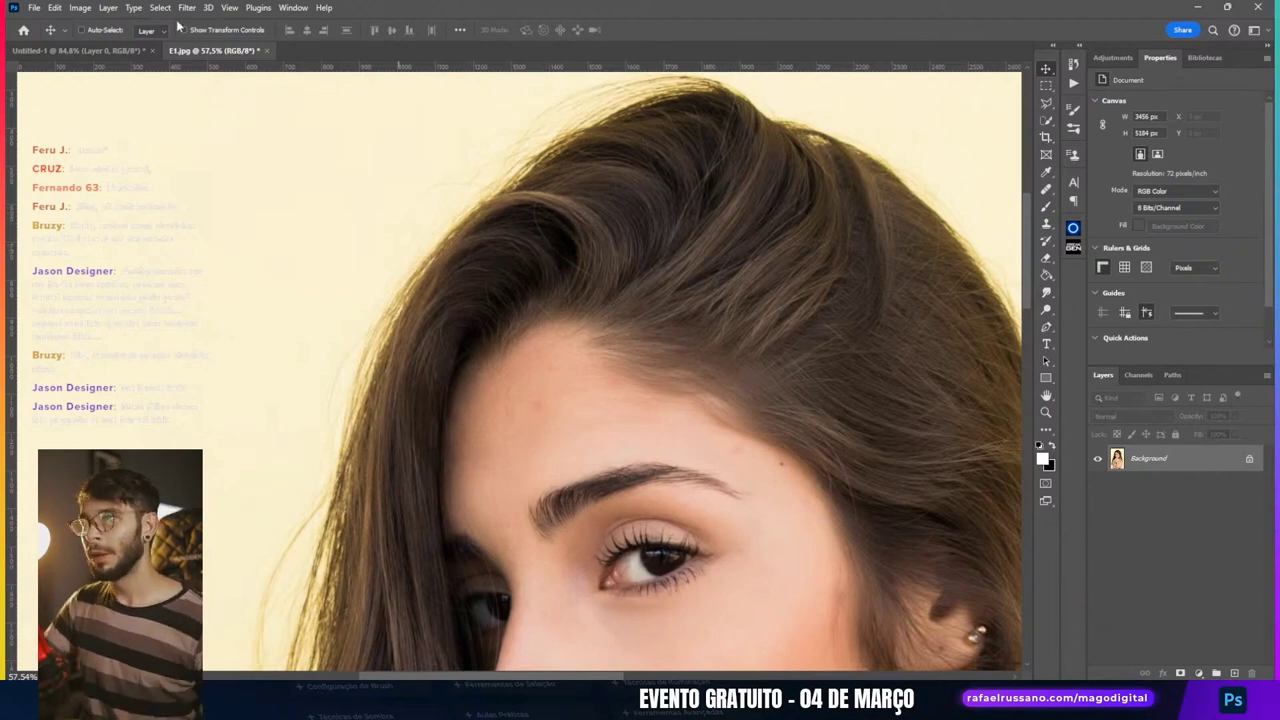
pyautogui.click(118, 50)
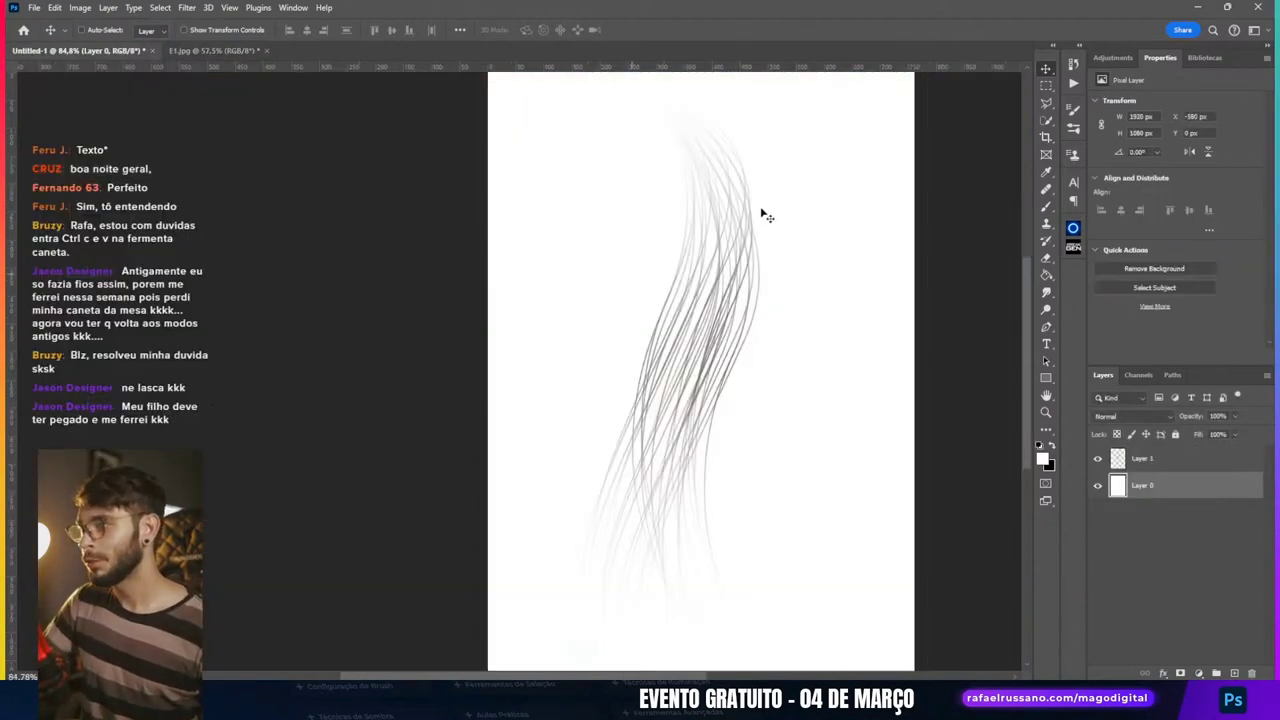
pyautogui.hotkey('ctrl', 'z')
pyautogui.hotkey('ctrl', 'z')
pyautogui.hotkey('ctrl', 'z')
# Step: Bring the strand layer into E1.jpg, stretch it taller, narrow it, and move it up-right
pyautogui.moveTo(218, 60); pyautogui.dragTo(568, 326)
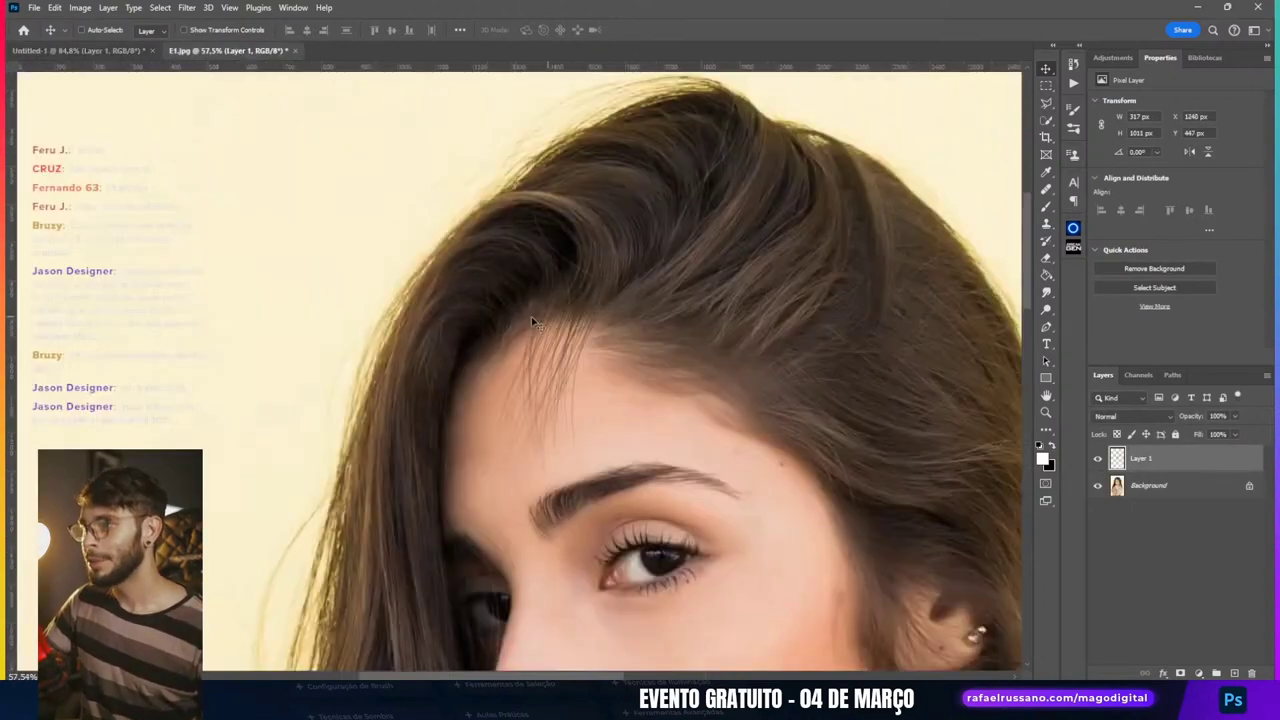
pyautogui.hotkey('ctrl', '0')
pyautogui.hotkey('ctrl', 'v')
pyautogui.scroll(4, 766, 306)
pyautogui.hotkey('ctrl', 't')
pyautogui.moveTo(705, 495); pyautogui.dragTo(706, 643)
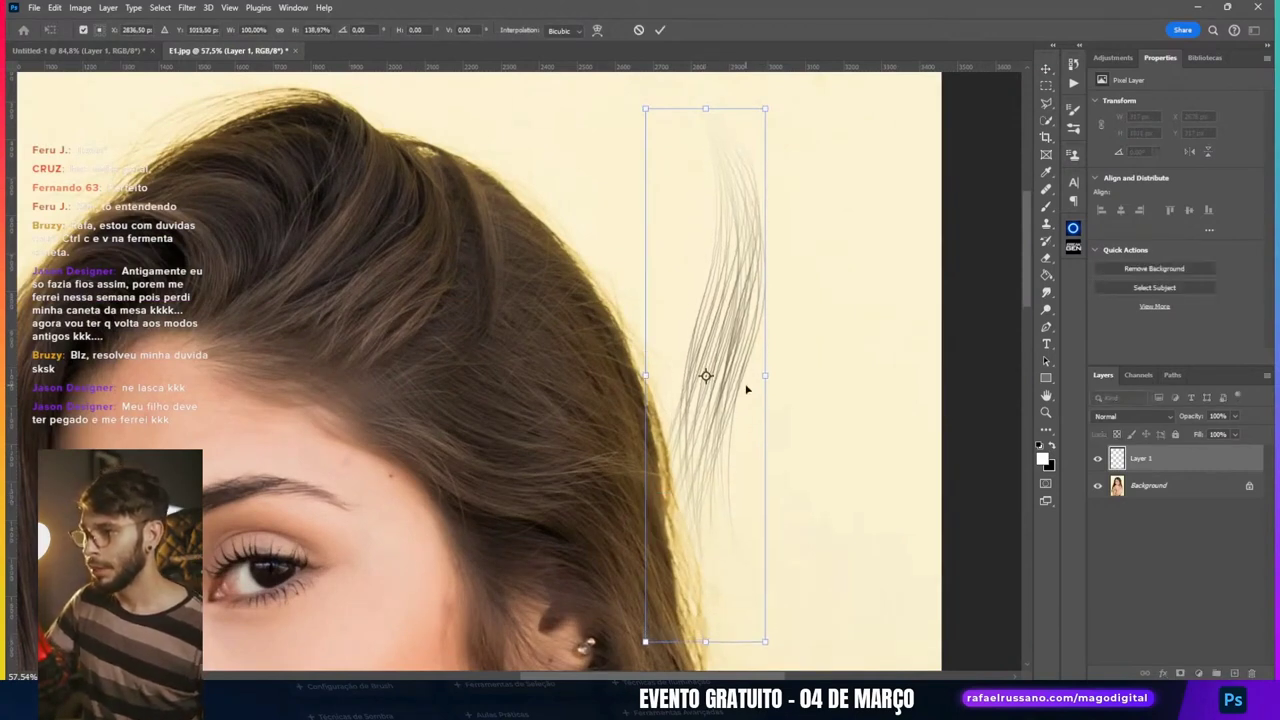
pyautogui.moveTo(761, 372)
pyautogui.mouseDown()
pyautogui.moveTo(776, 372)
pyautogui.moveTo(714, 375)
pyautogui.moveTo(735, 378)
pyautogui.mouseUp()
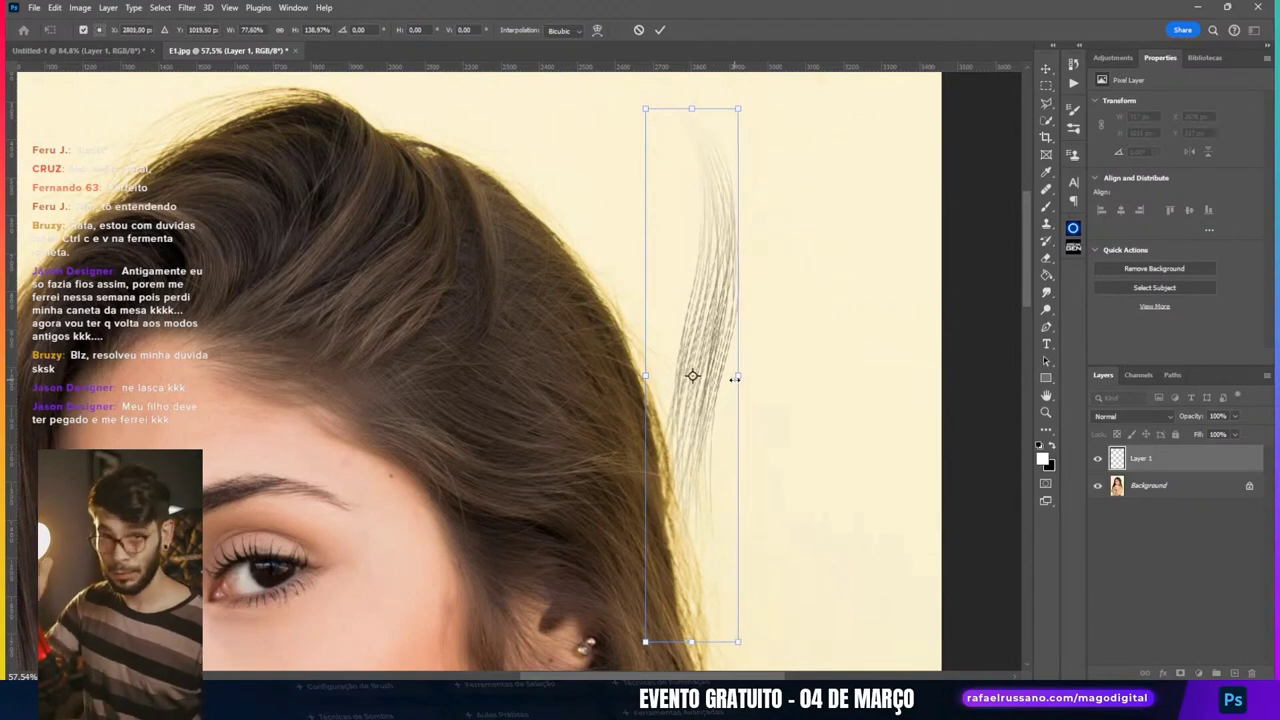
pyautogui.press('Return')
pyautogui.moveTo(677, 443)
pyautogui.mouseDown()
pyautogui.moveTo(760, 398)
pyautogui.moveTo(779, 429)
pyautogui.mouseUp()
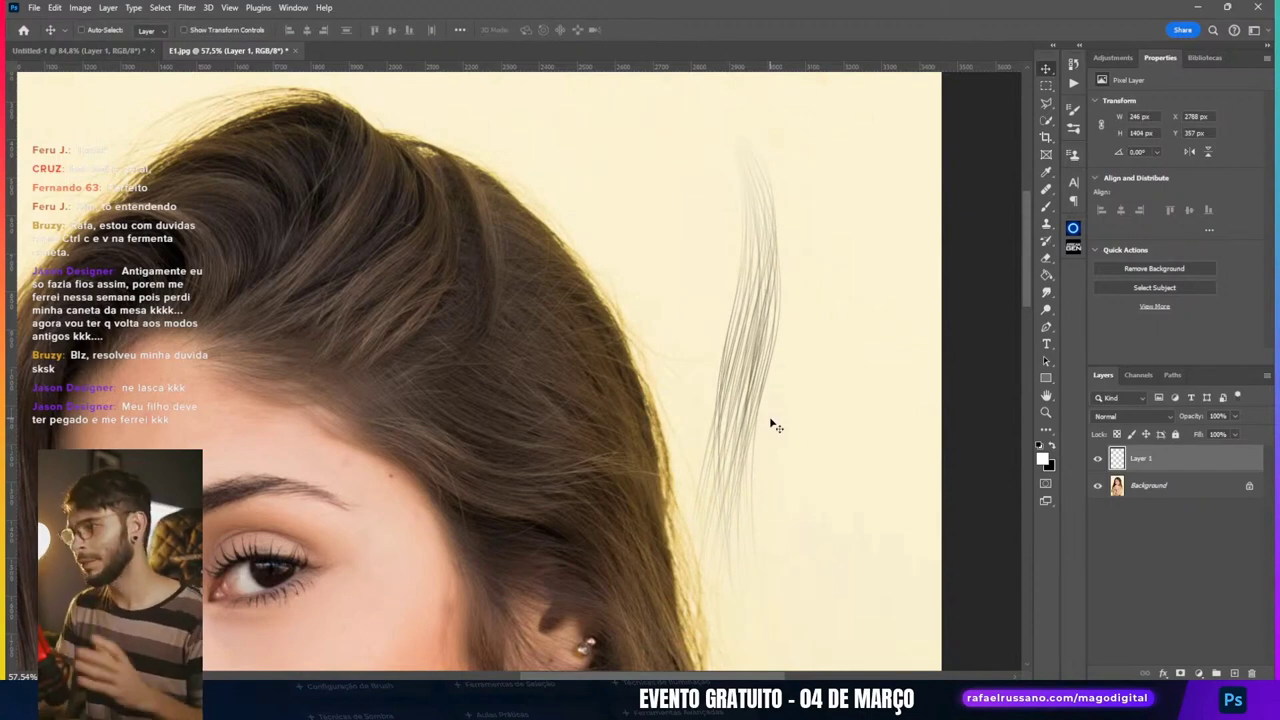
# Step: Rotate and horizontally flip the strands, setting them along the right hair edge
pyautogui.hotkey('ctrl', 't')
pyautogui.moveTo(820, 297)
pyautogui.mouseDown()
pyautogui.moveTo(789, 261)
pyautogui.moveTo(732, 249)
pyautogui.mouseUp()
pyautogui.moveTo(734, 392)
pyautogui.mouseDown()
pyautogui.moveTo(604, 375)
pyautogui.moveTo(622, 317)
pyautogui.mouseUp()
pyautogui.moveTo(721, 296); pyautogui.dragTo(722, 311)
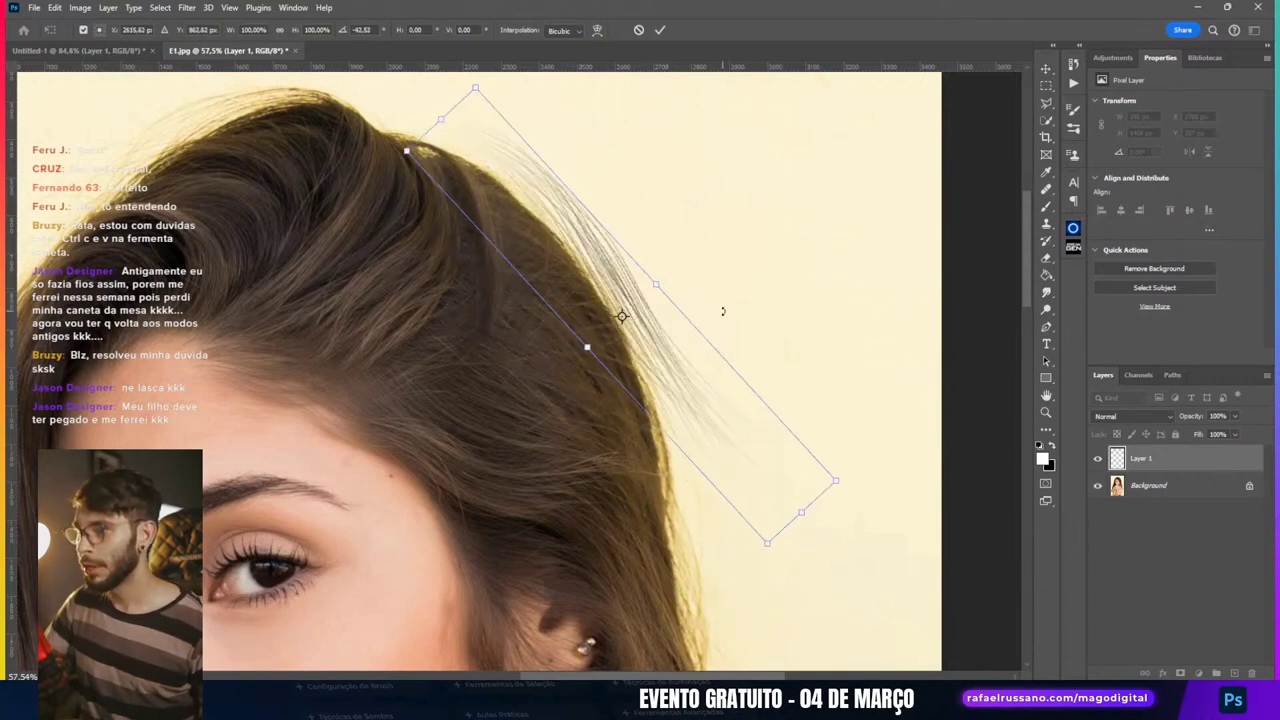
pyautogui.rightClick(709, 620)
pyautogui.click(740, 585)
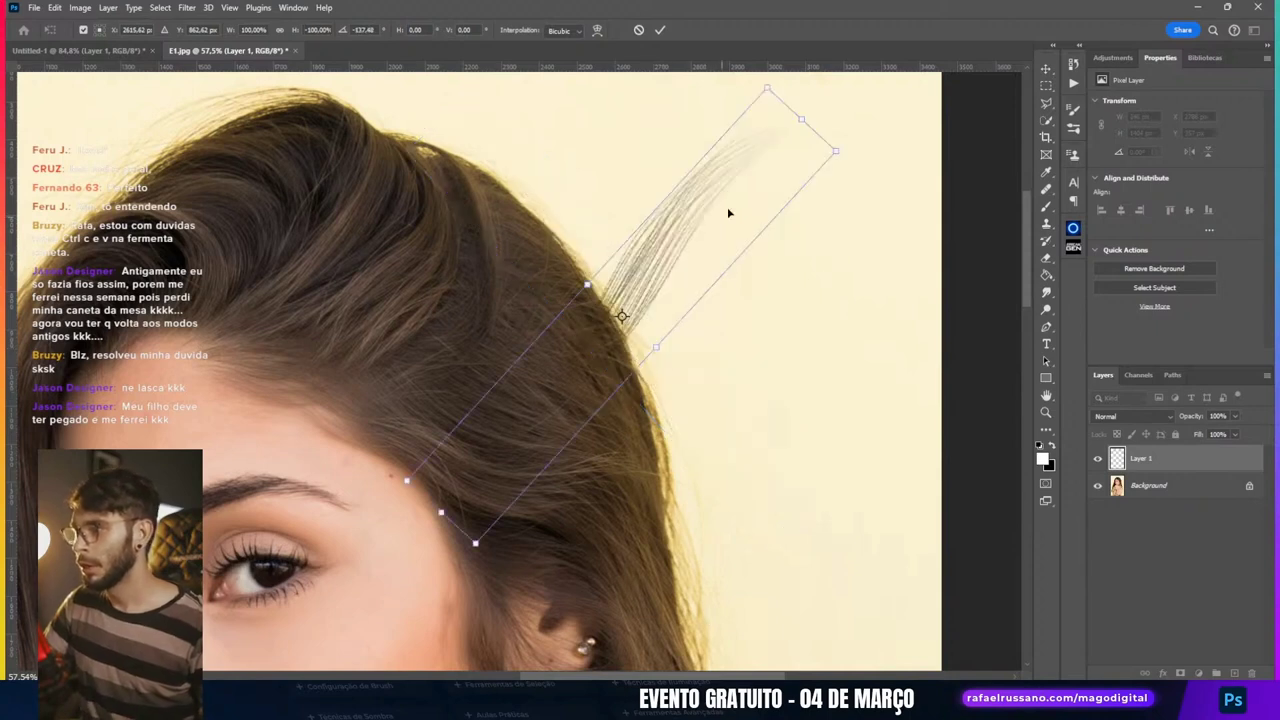
pyautogui.moveTo(765, 314); pyautogui.dragTo(588, 412)
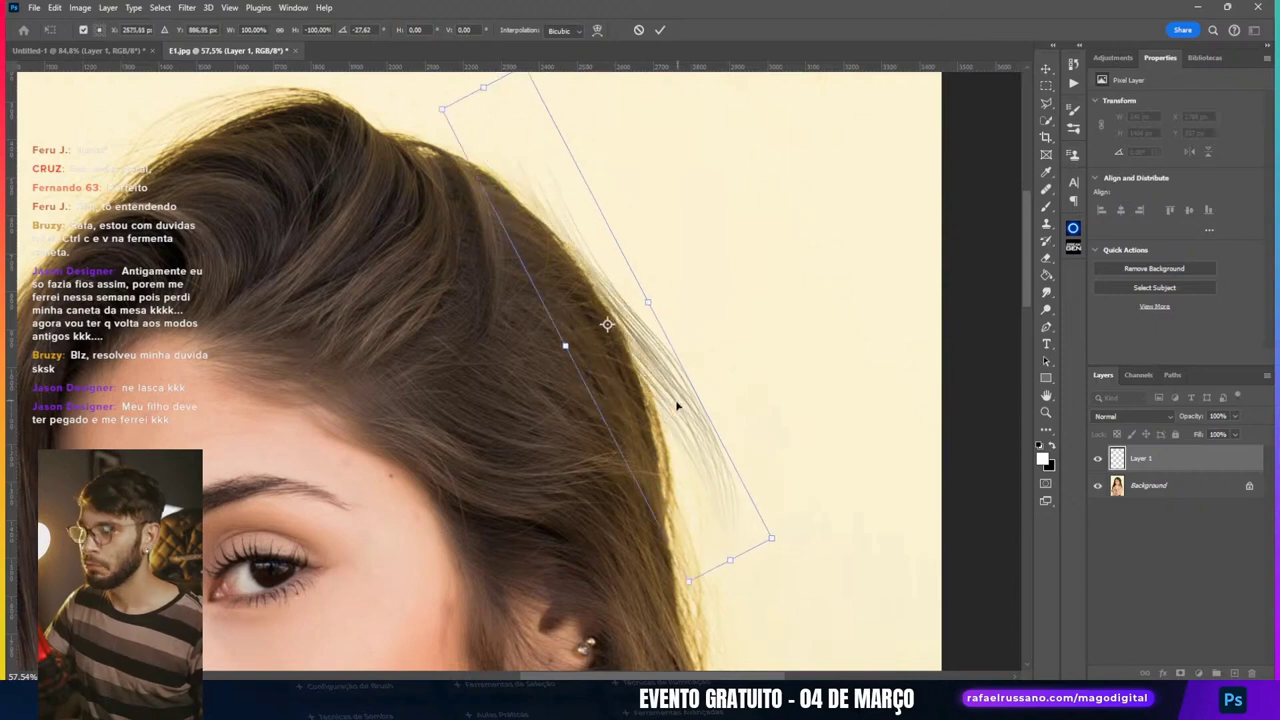
pyautogui.moveTo(694, 397)
pyautogui.mouseDown()
pyautogui.moveTo(682, 378)
pyautogui.moveTo(651, 397)
pyautogui.mouseUp()
pyautogui.press('Return')
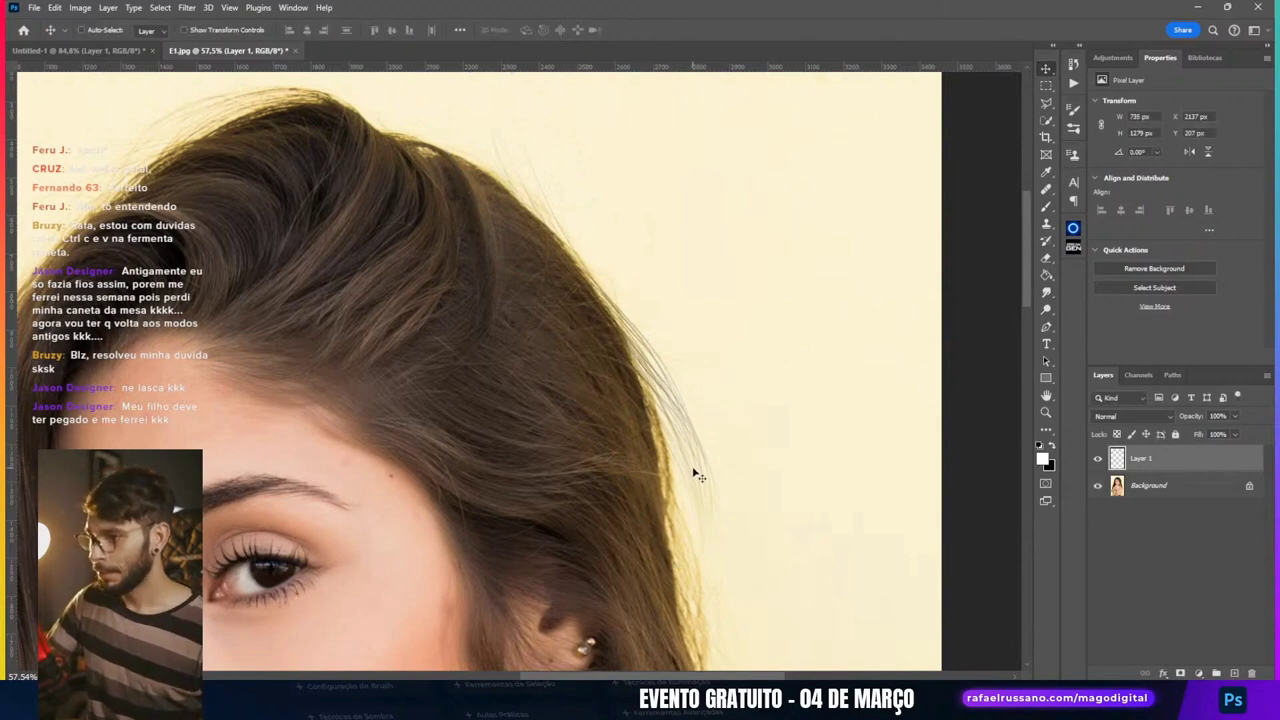
# Step: Mask Layer 1 and paint black to hide unwanted strands along the hair edge
pyautogui.click(1181, 673)
pyautogui.press('b')
pyautogui.press('x')
pyautogui.click(560, 305)
pyautogui.moveTo(601, 318); pyautogui.dragTo(523, 357)
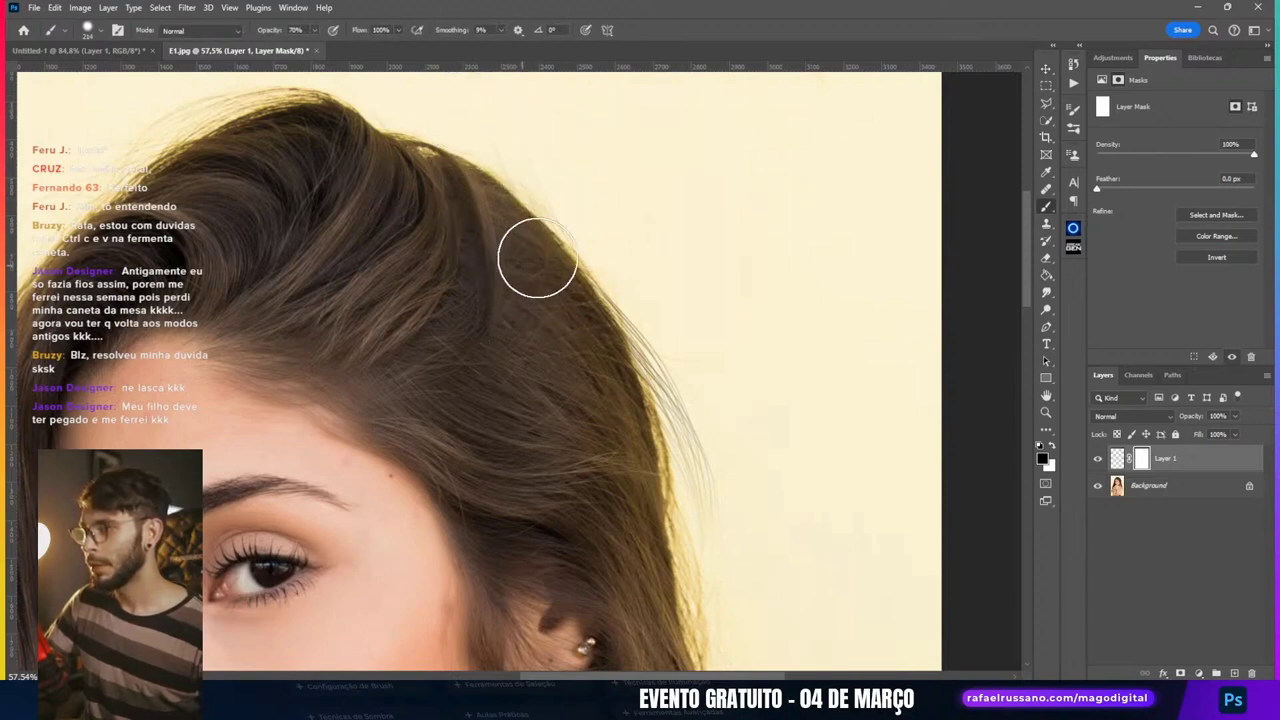
pyautogui.press(']')
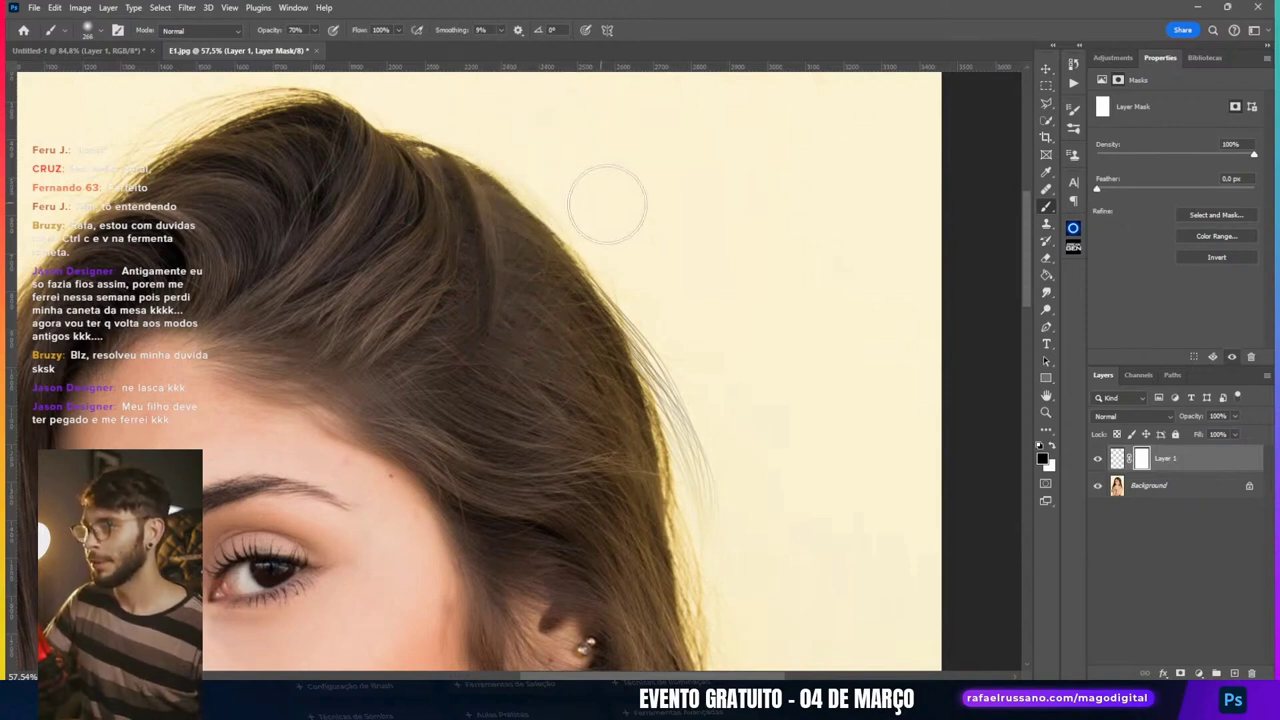
pyautogui.press('v')
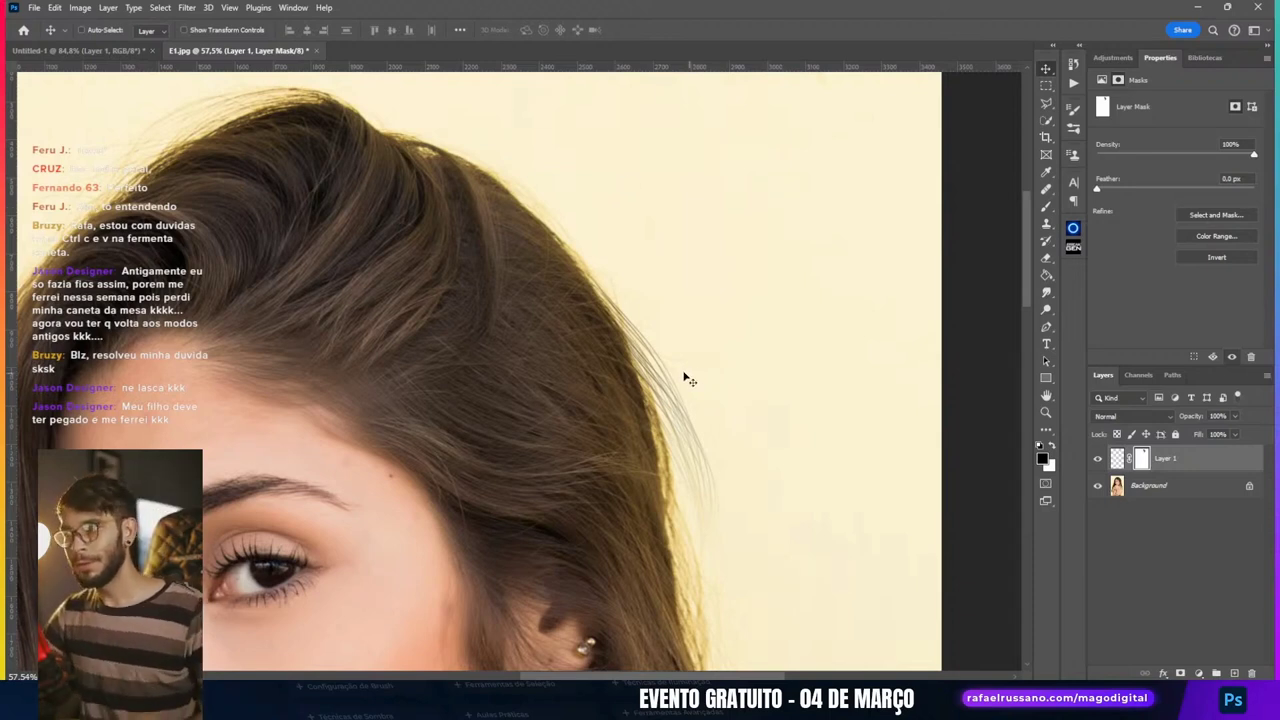
# Step: Add a new empty Layer 2 above the strands and clip it to Layer 1
pyautogui.scroll(-5, 660, 349)
pyautogui.scroll(2, 668, 344)
pyautogui.scroll(2, 668, 340)
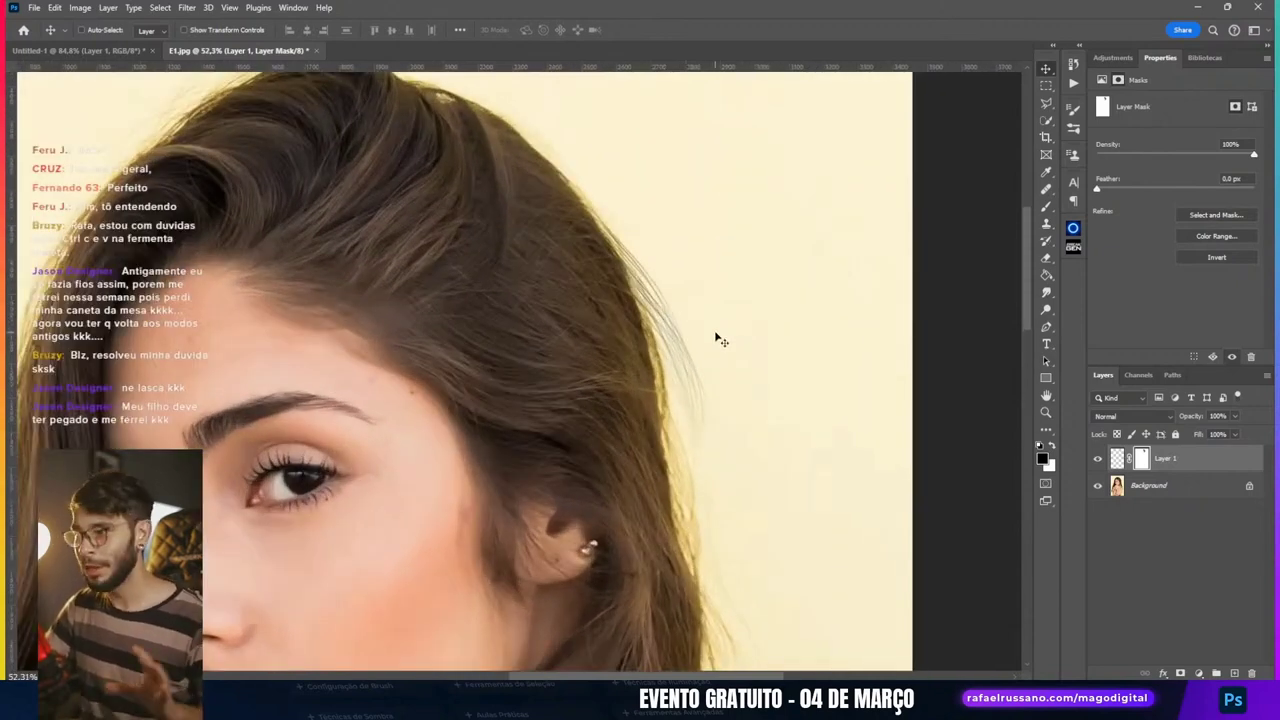
pyautogui.scroll(2, 674, 329)
pyautogui.scroll(1, 660, 291)
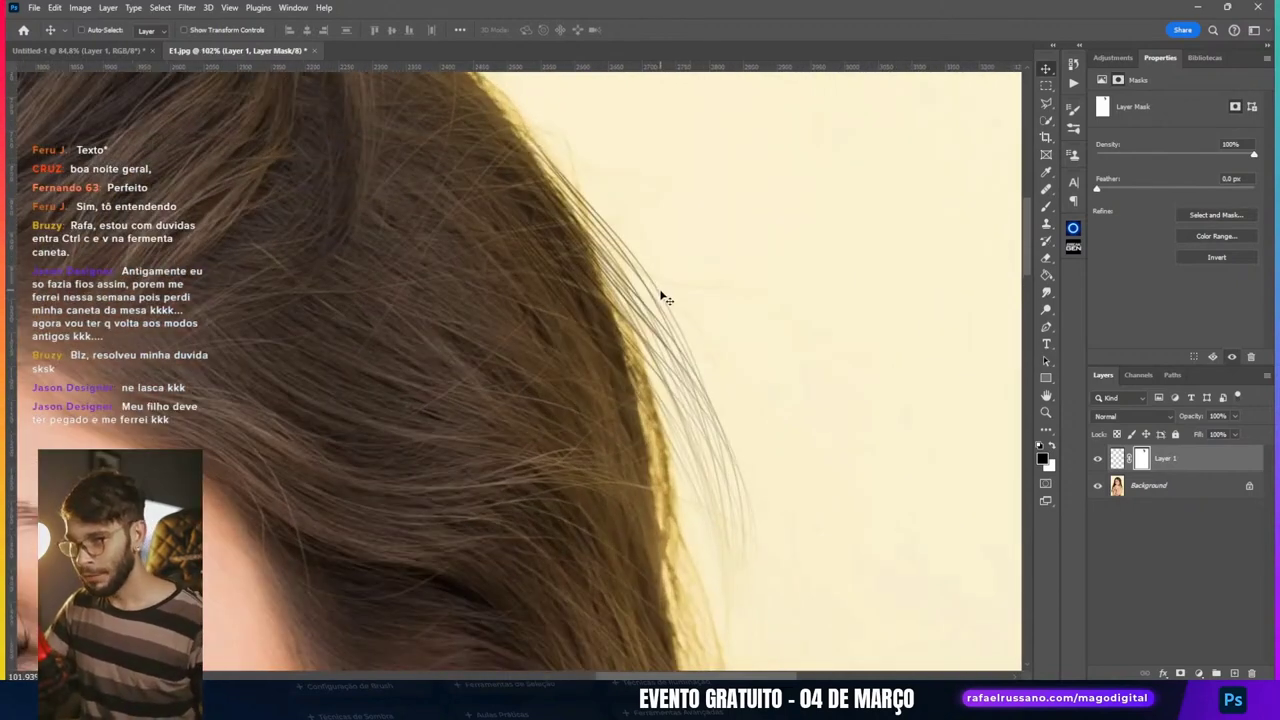
pyautogui.scroll(1, 563, 258)
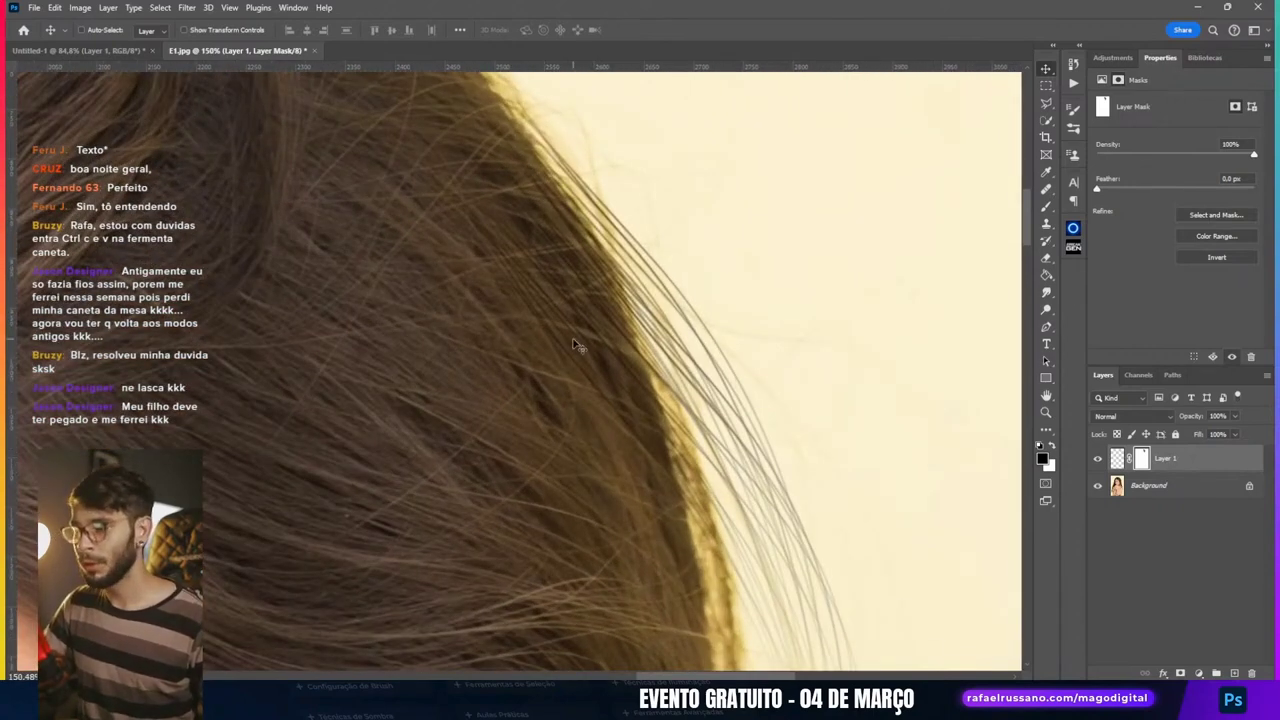
pyautogui.scroll(-3, 597, 347)
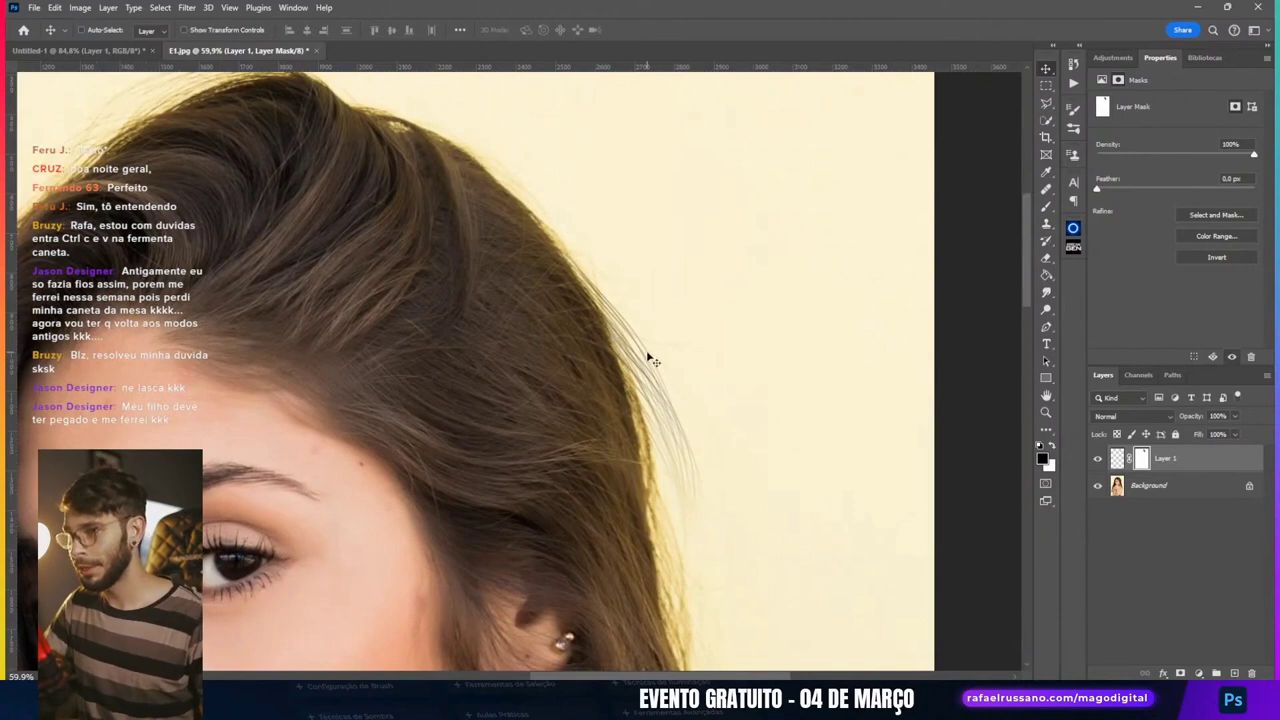
pyautogui.click(1206, 462)
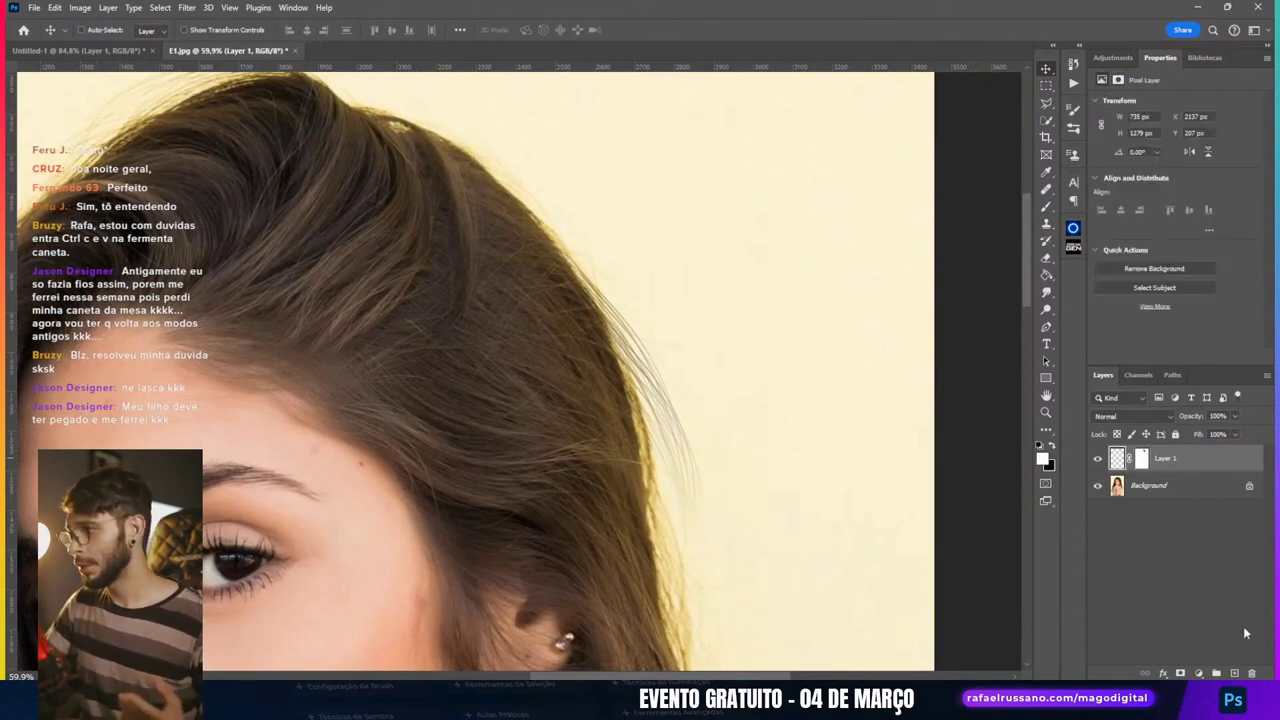
pyautogui.click(1234, 673)
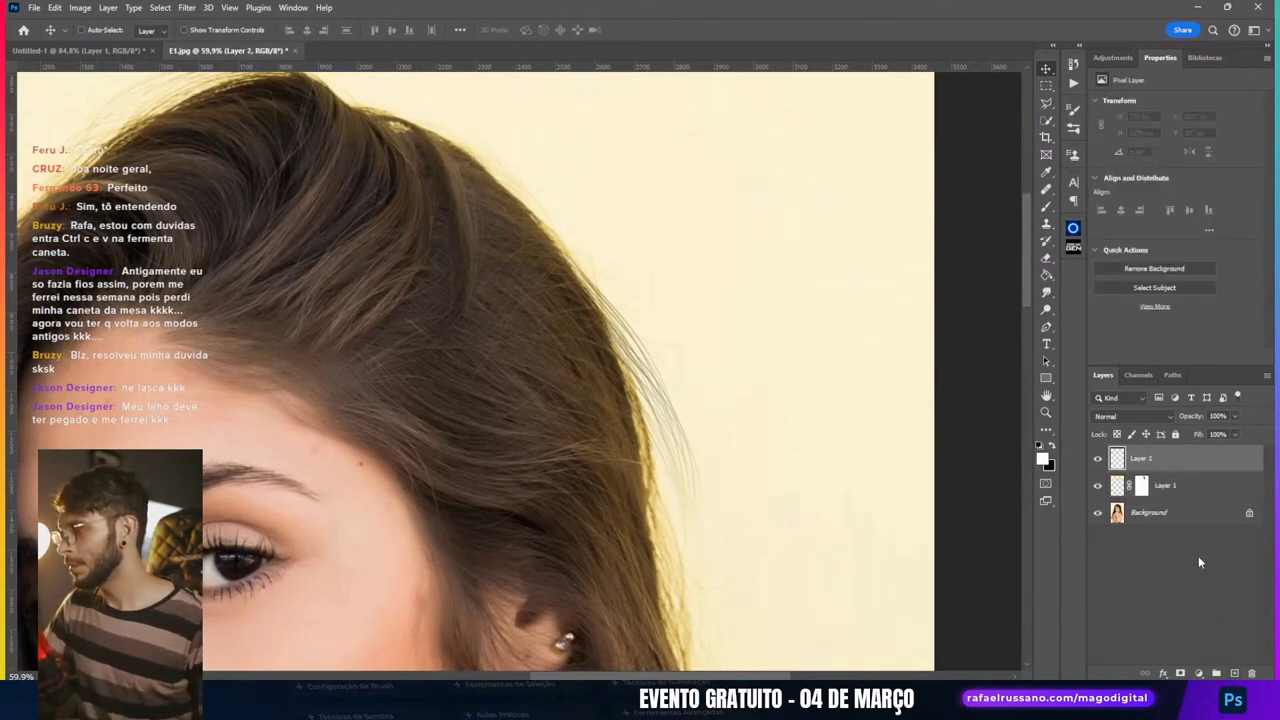
pyautogui.keyDown('alt'); pyautogui.click(1193, 468); pyautogui.keyUp('alt')
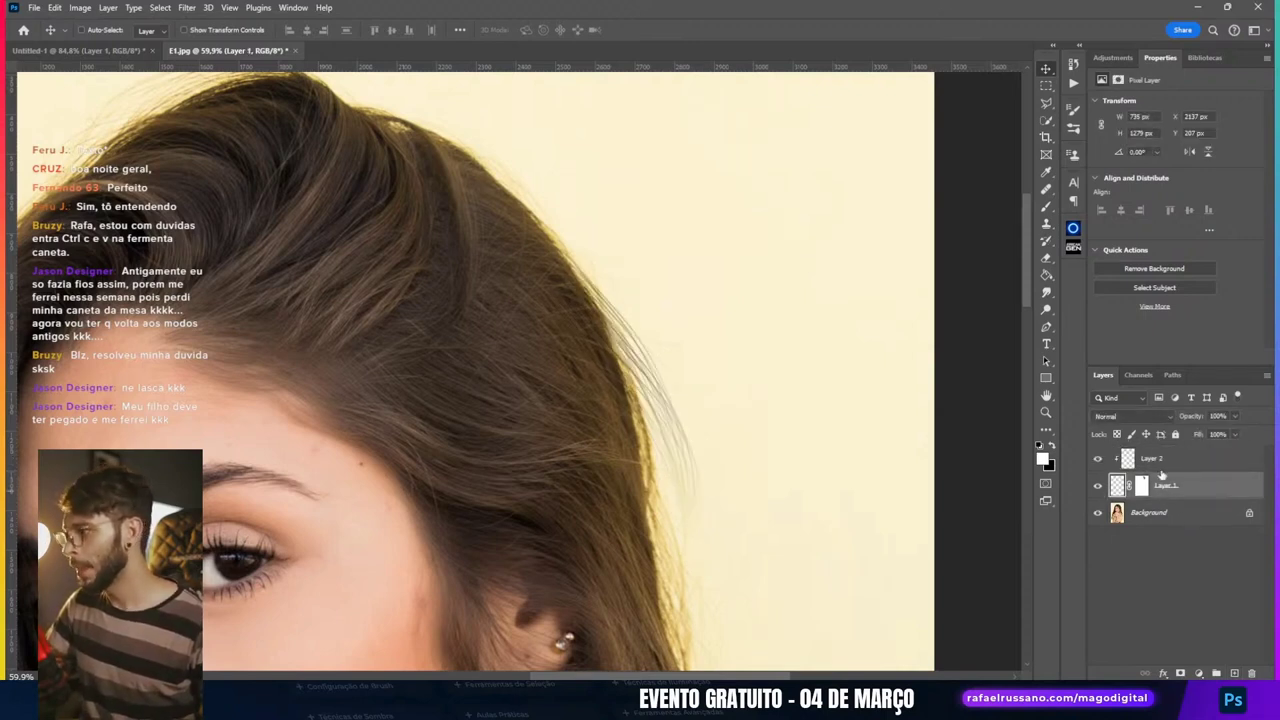
# Step: Paint a brush stroke on Layer 2 near the hair edge and toggle its visibility to compare
pyautogui.press('b')
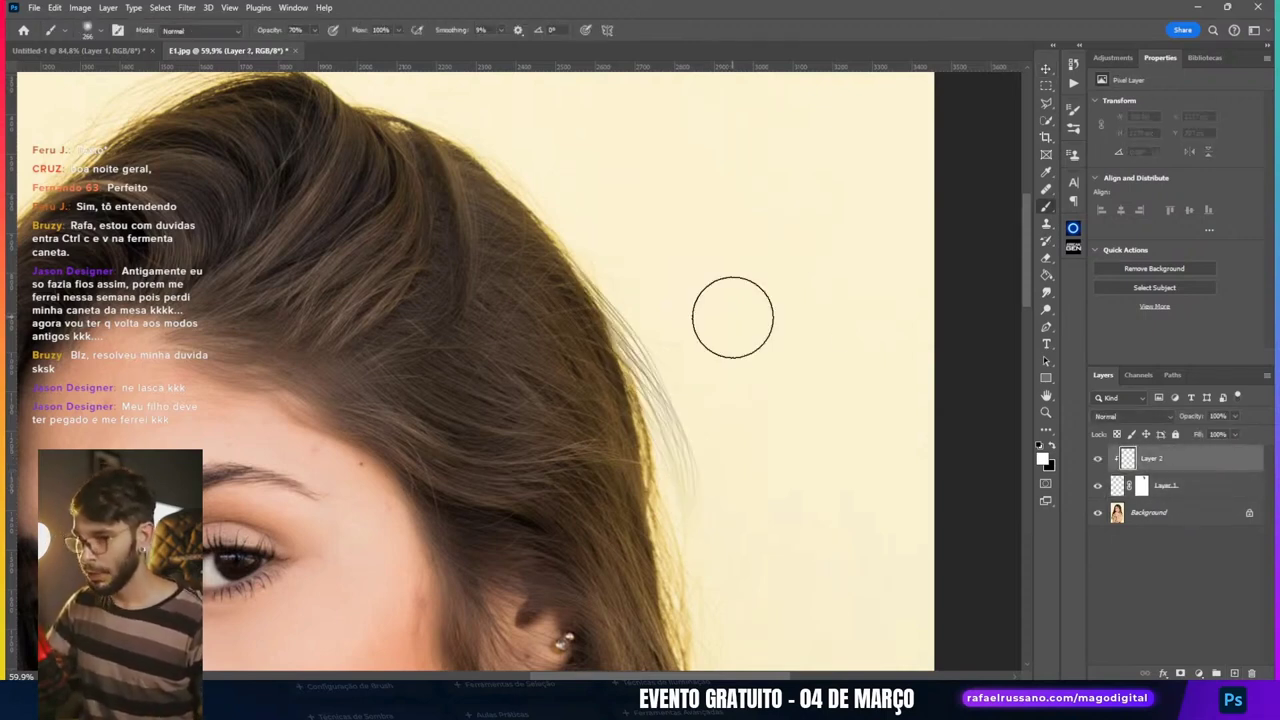
pyautogui.scroll(2, 580, 320)
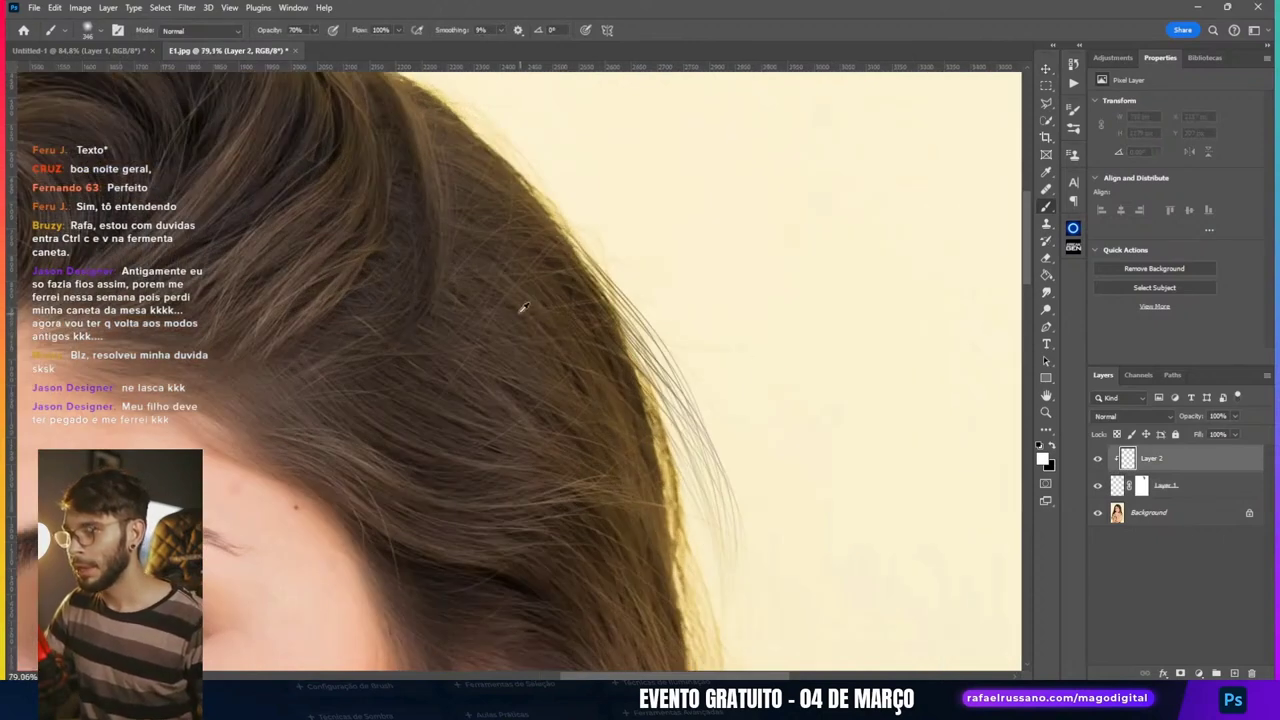
pyautogui.moveTo(594, 240); pyautogui.dragTo(514, 177)
pyautogui.scroll(2, 557, 491)
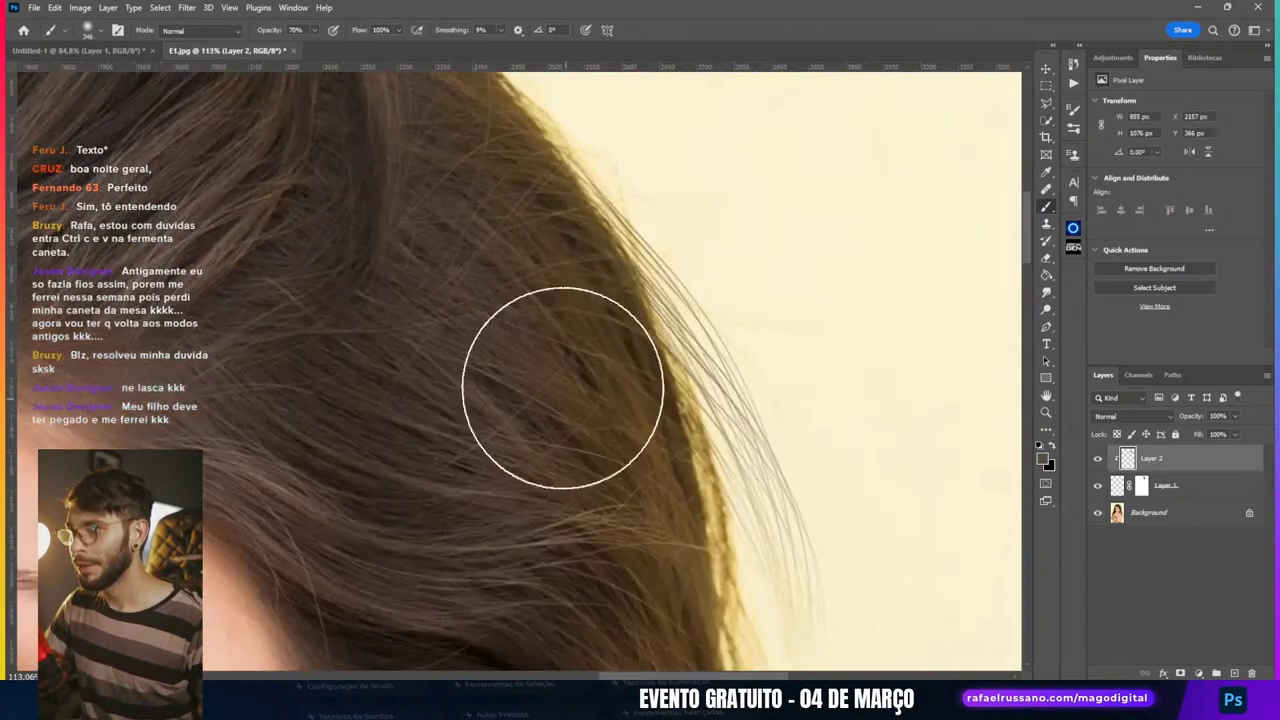
pyautogui.click(1097, 485)
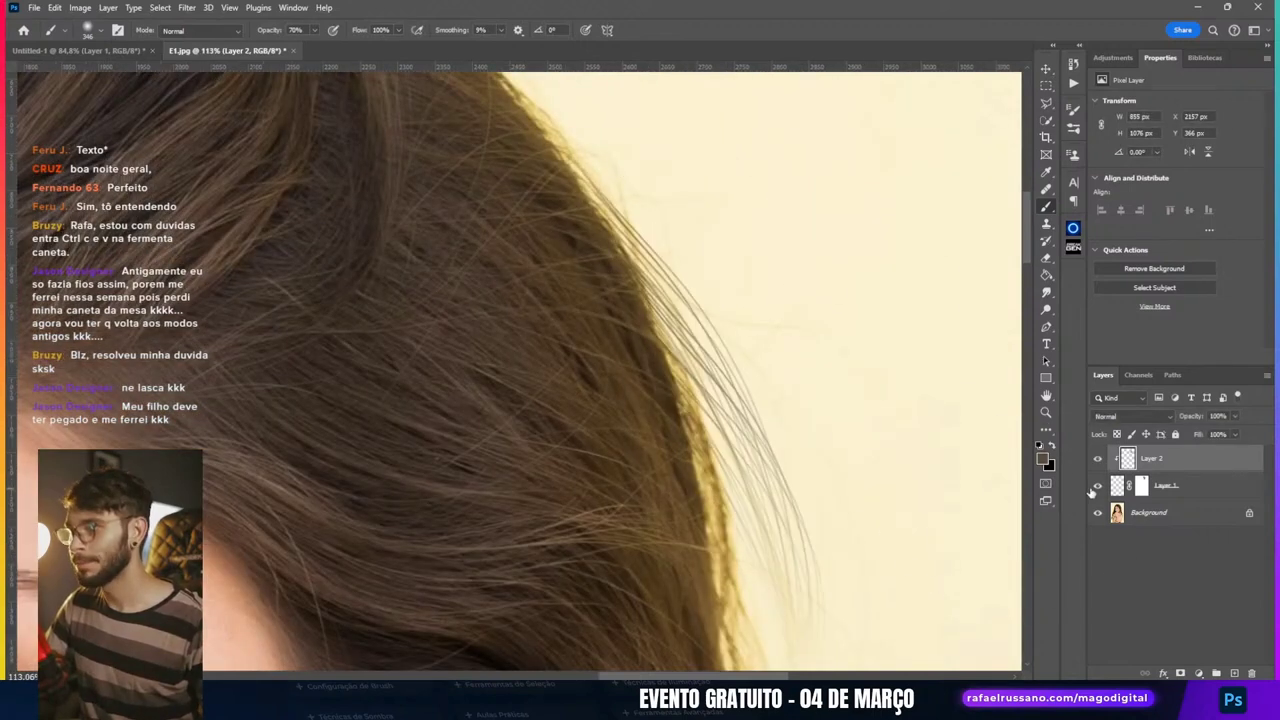
pyautogui.click(1097, 458)
pyautogui.click(1097, 462)
pyautogui.click(1097, 462)
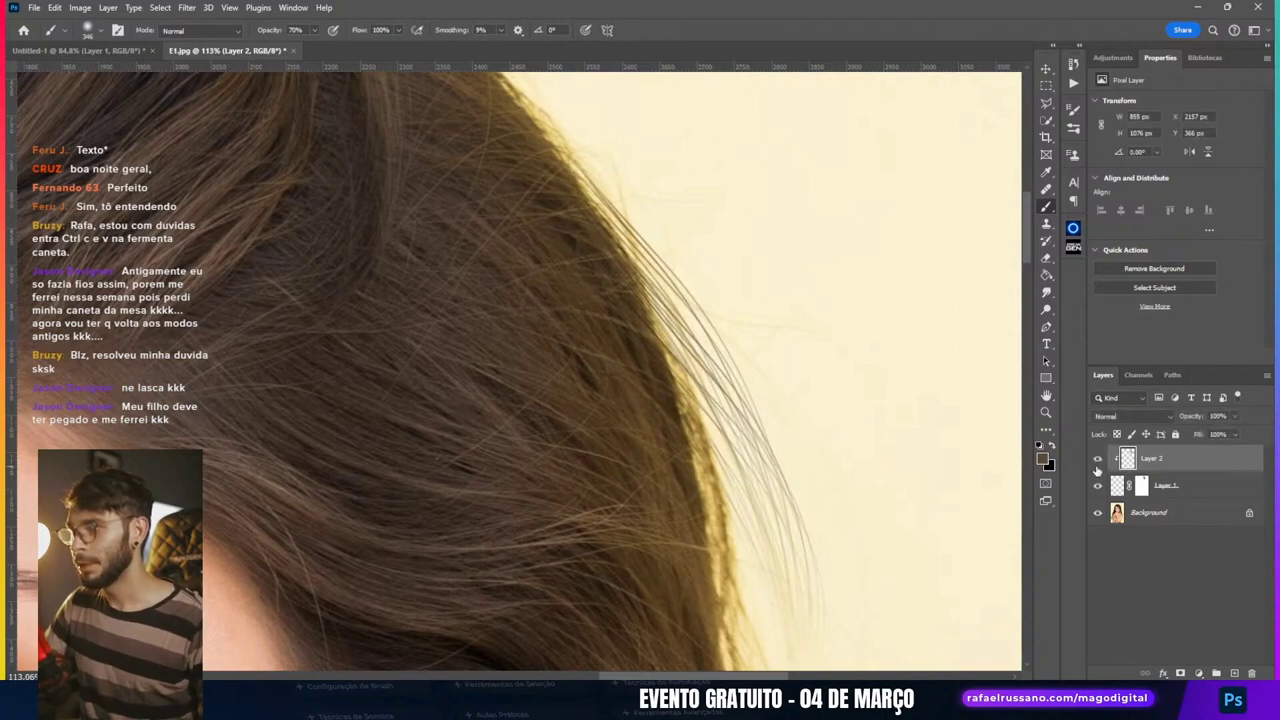
# Step: Sample the cream background colour and paint it over strands with a larger brush
pyautogui.press('v')
pyautogui.scroll(-2, 645, 340)
pyautogui.scroll(-2, 665, 347)
pyautogui.scroll(2, 672, 348)
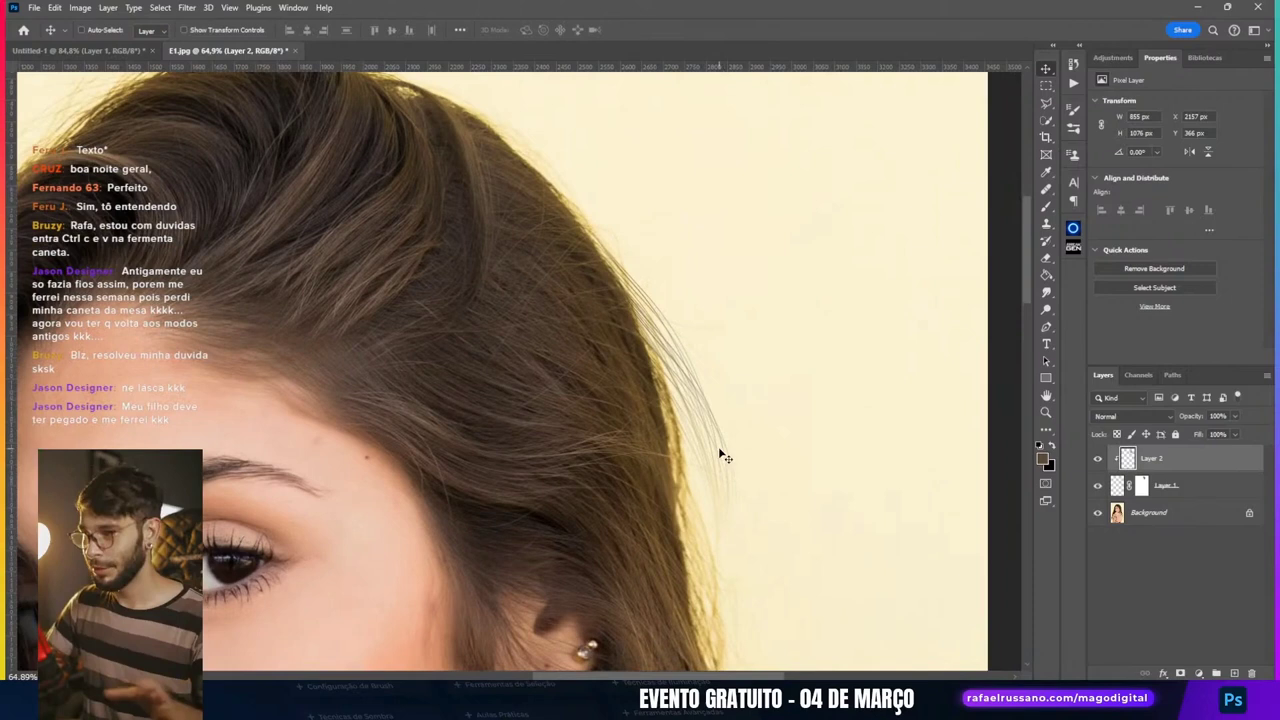
pyautogui.scroll(2, 704, 397)
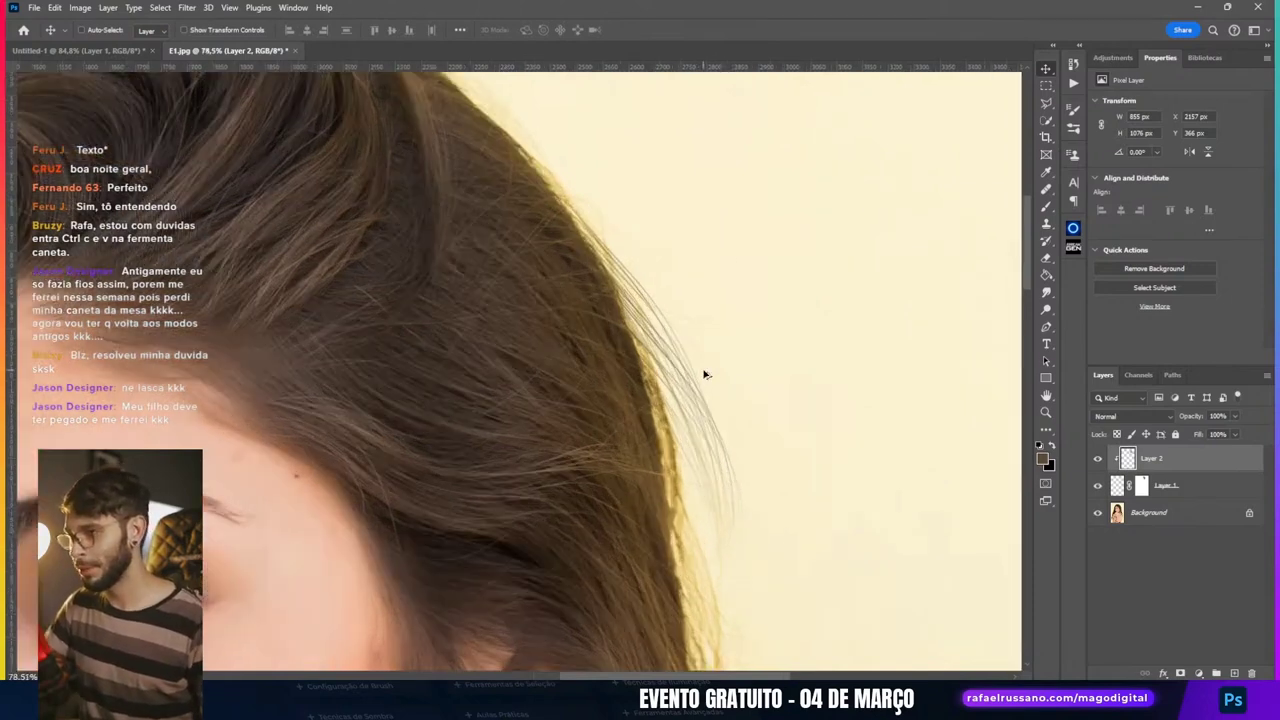
pyautogui.press('b')
pyautogui.scroll(-1, 675, 330)
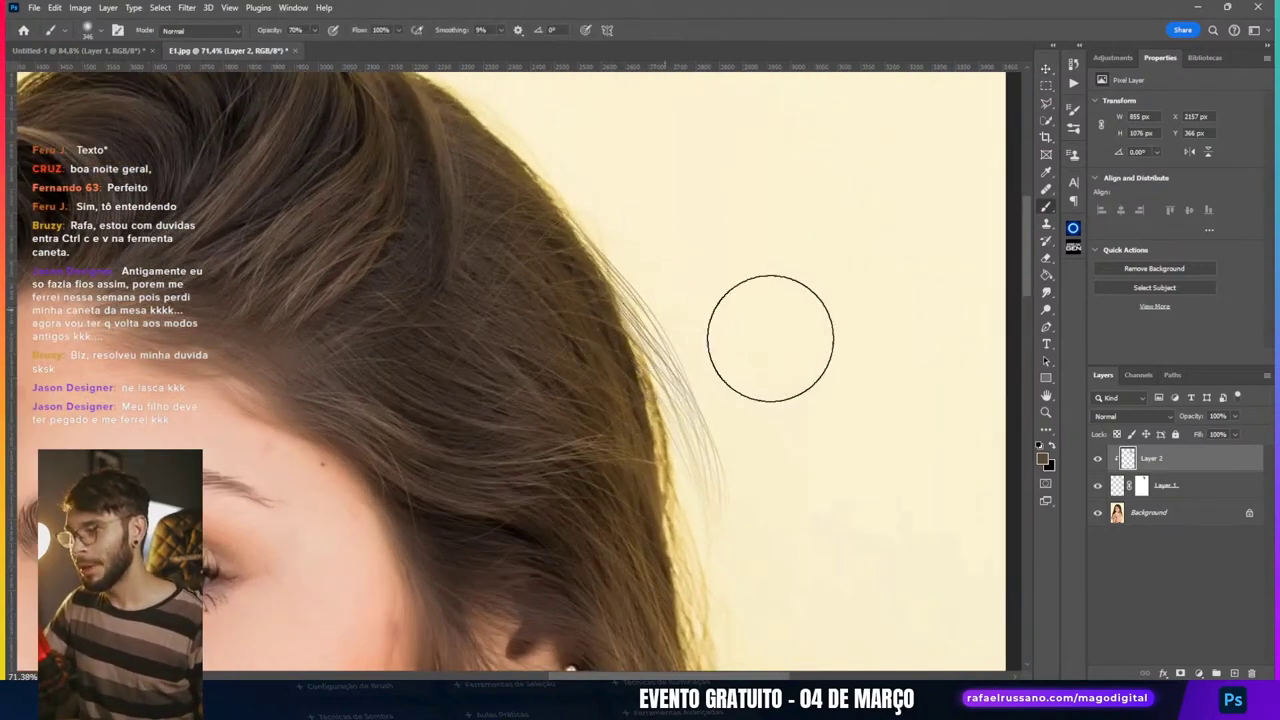
pyautogui.keyDown('alt'); pyautogui.click(743, 354); pyautogui.keyUp('alt')
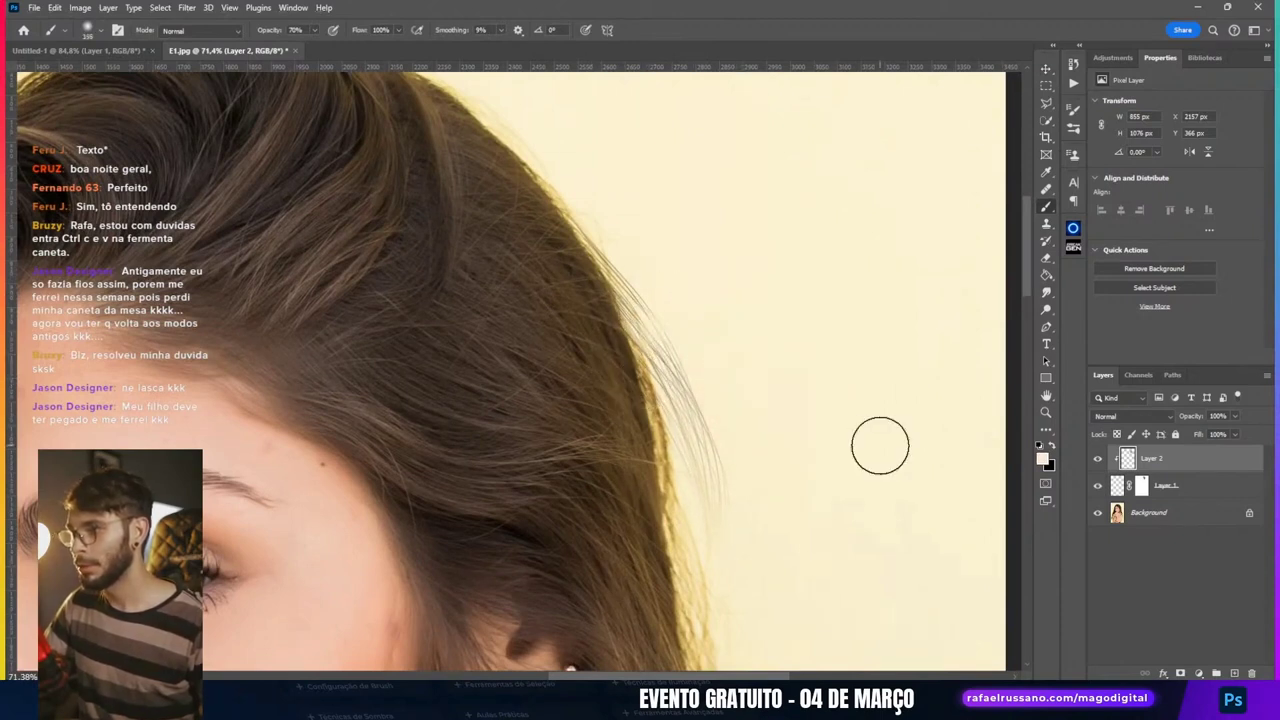
pyautogui.moveTo(749, 377); pyautogui.dragTo(780, 377)
pyautogui.click(806, 455)
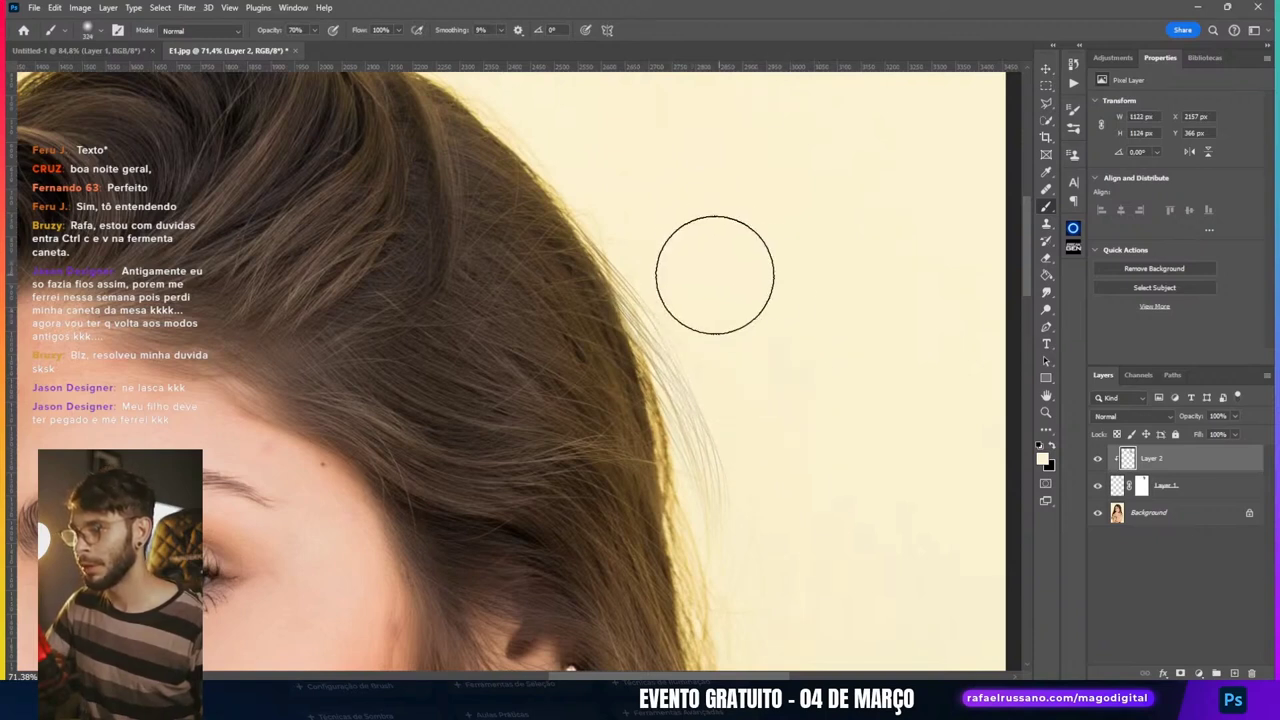
pyautogui.press('v')
pyautogui.scroll(-5, 717, 331)
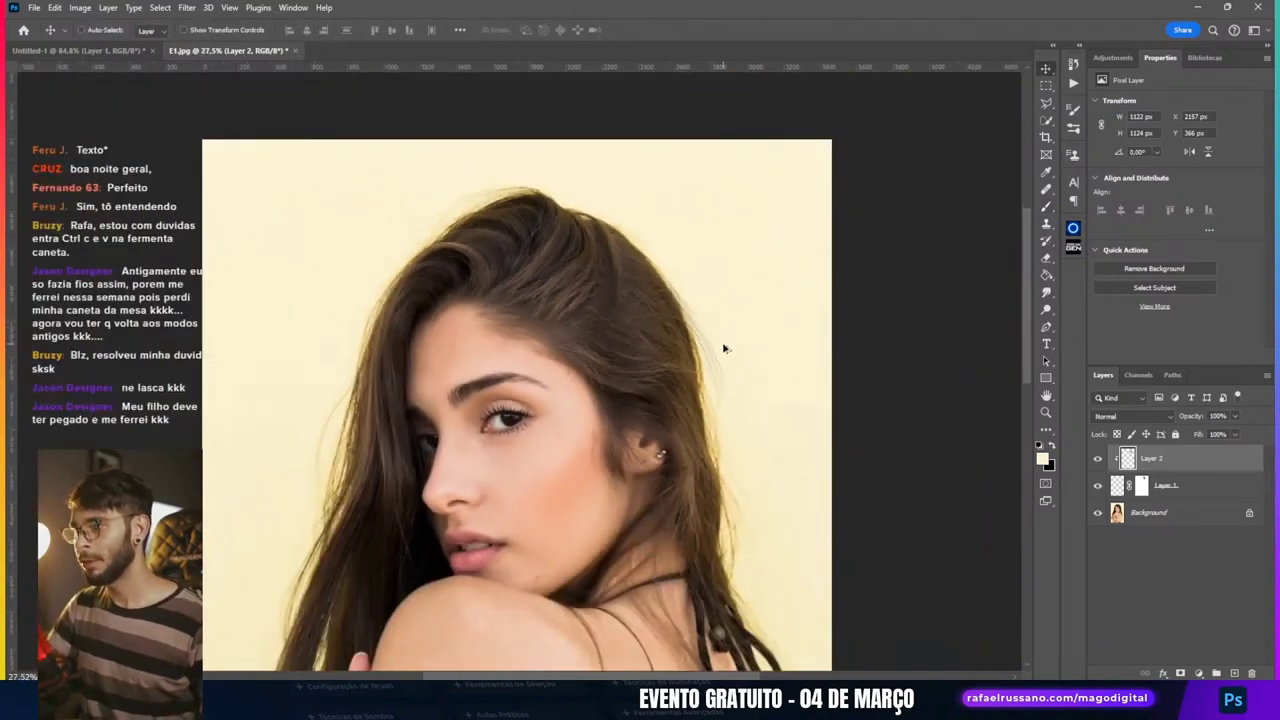
pyautogui.scroll(2, 725, 348)
pyautogui.click(1100, 458)
pyautogui.click(1100, 458)
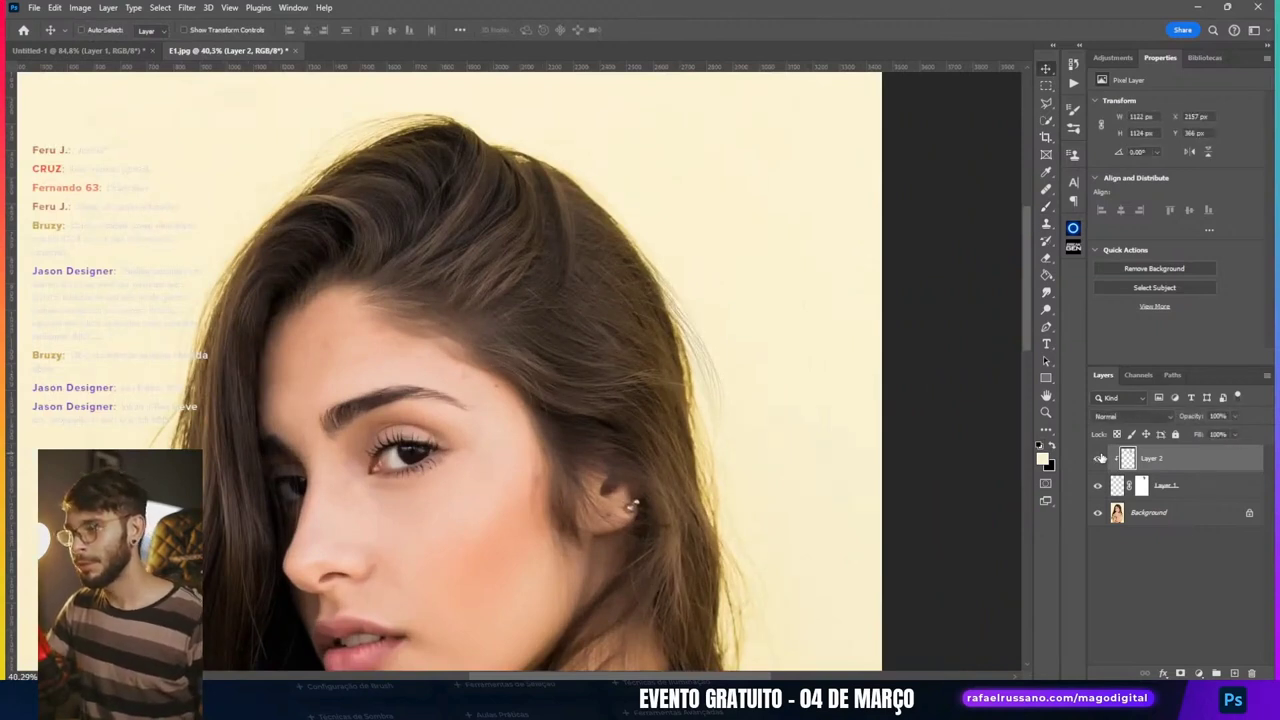
pyautogui.click(1100, 458)
pyautogui.click(1100, 458)
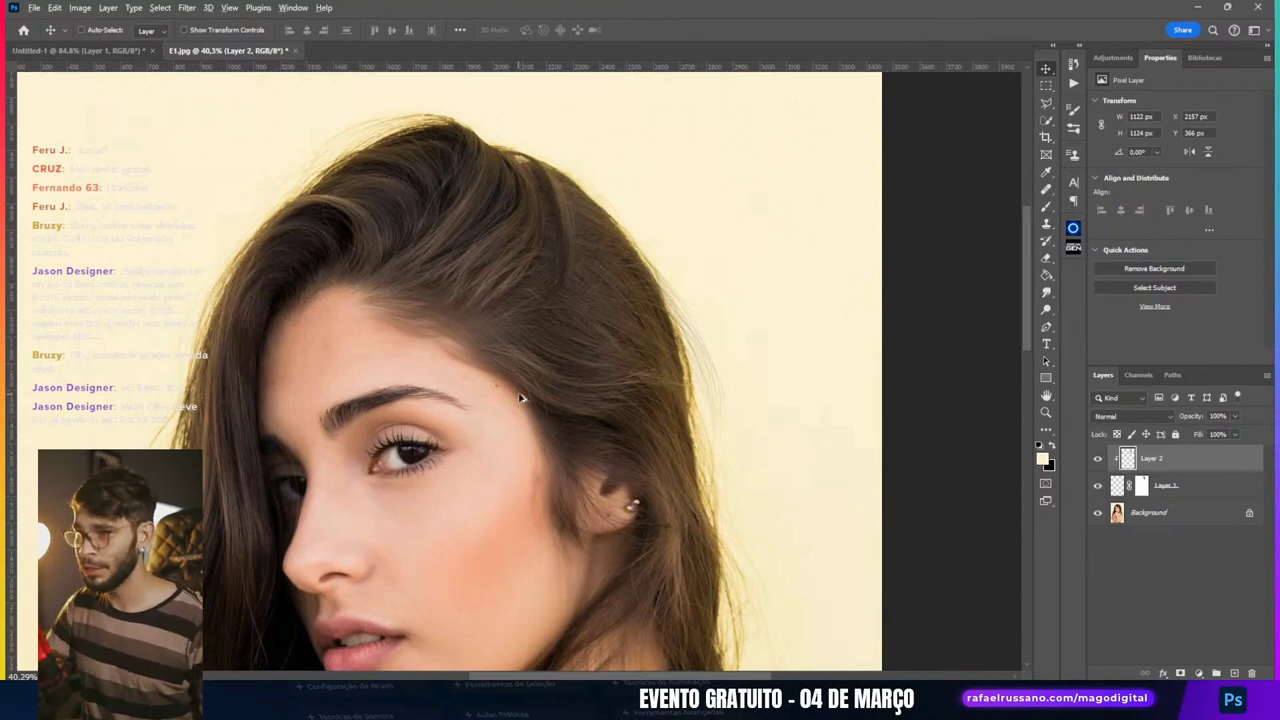
pyautogui.scroll(-2, 520, 398)
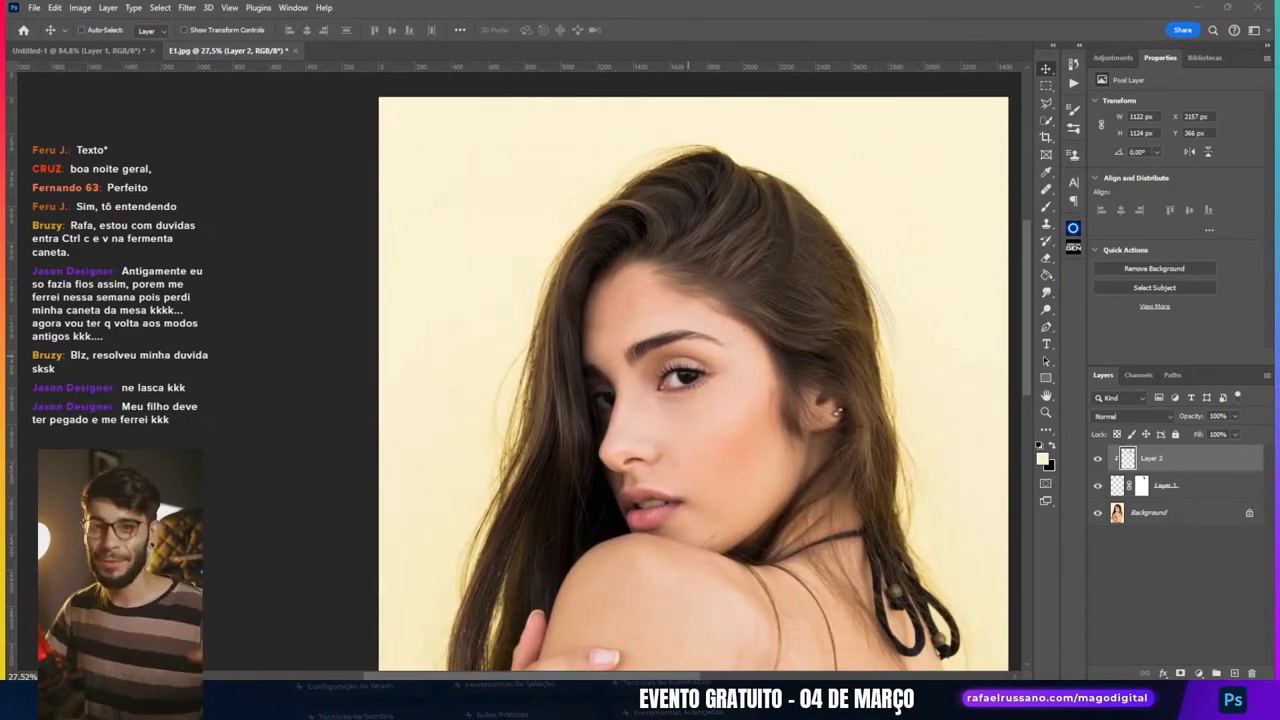
pyautogui.keyDown('alt'); pyautogui.scroll(-3, 520, 285); pyautogui.keyUp('alt')
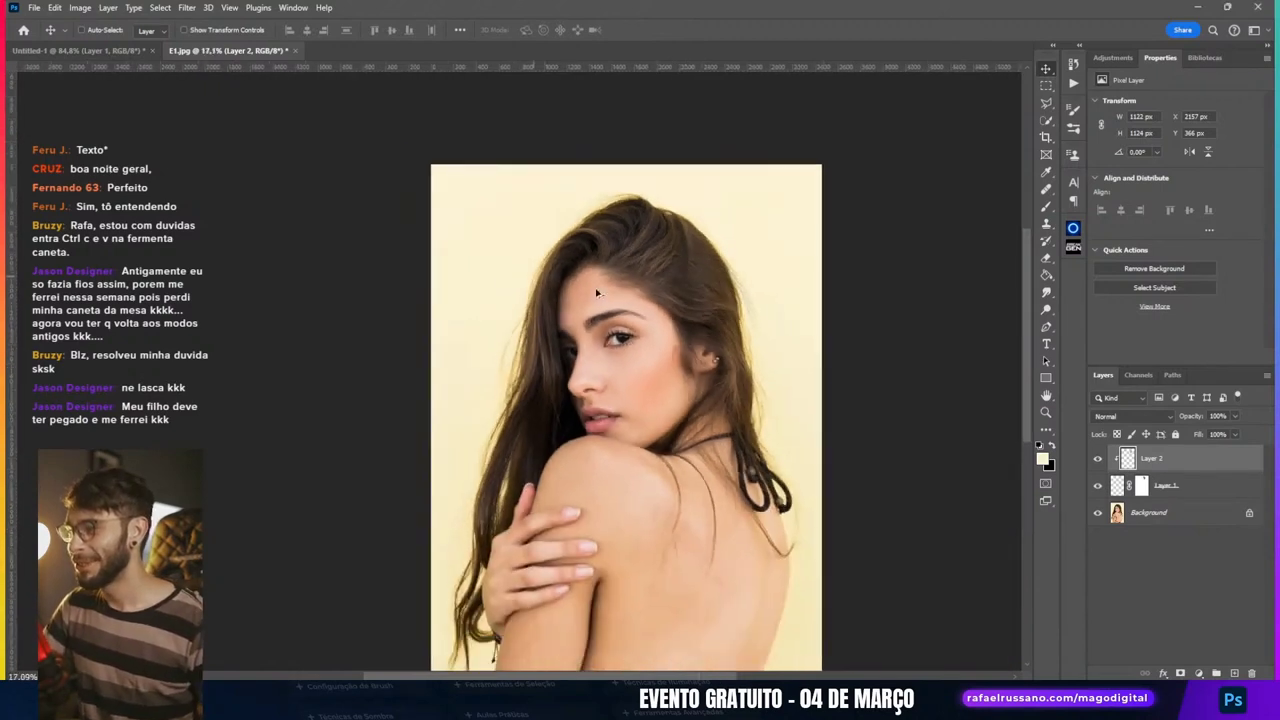
pyautogui.keyDown('alt'); pyautogui.scroll(3, 547, 284); pyautogui.keyUp('alt')
pyautogui.keyDown('alt'); pyautogui.scroll(-3, 687, 303); pyautogui.keyUp('alt')
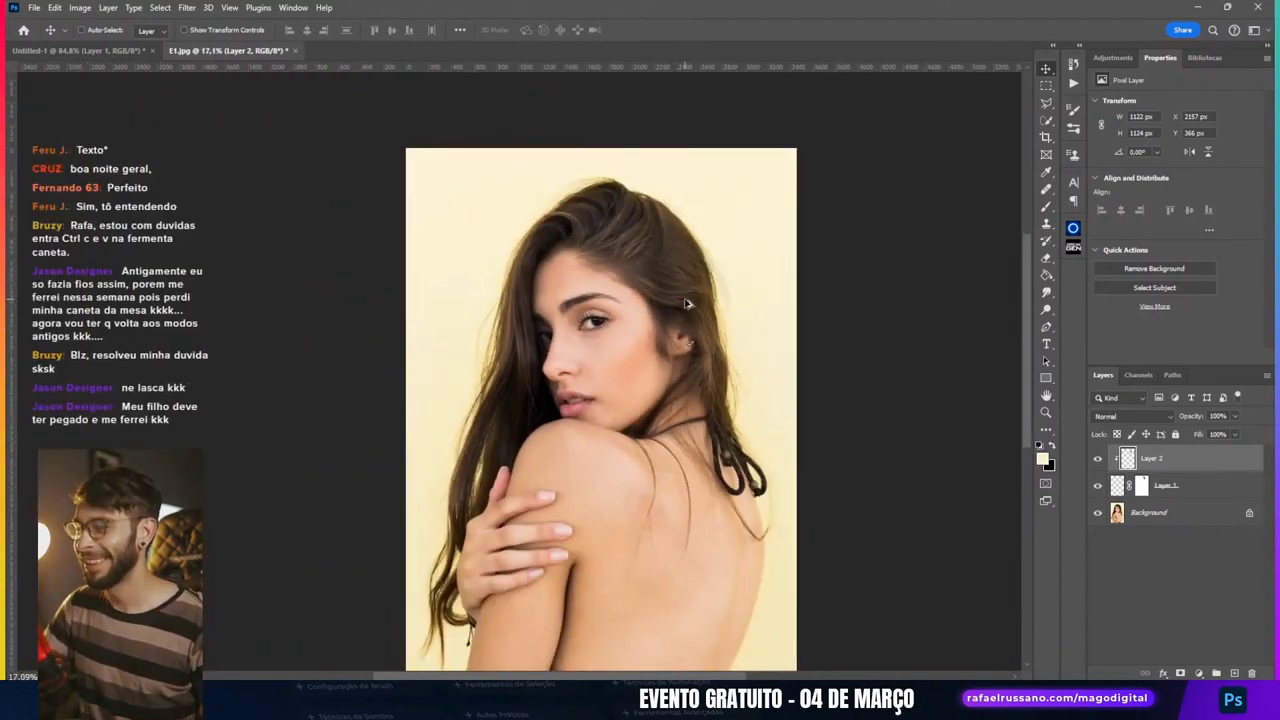
pyautogui.keyDown('alt'); pyautogui.scroll(3, 687, 303); pyautogui.keyUp('alt')
pyautogui.keyDown('shift'); pyautogui.click(1183, 487); pyautogui.keyUp('shift')
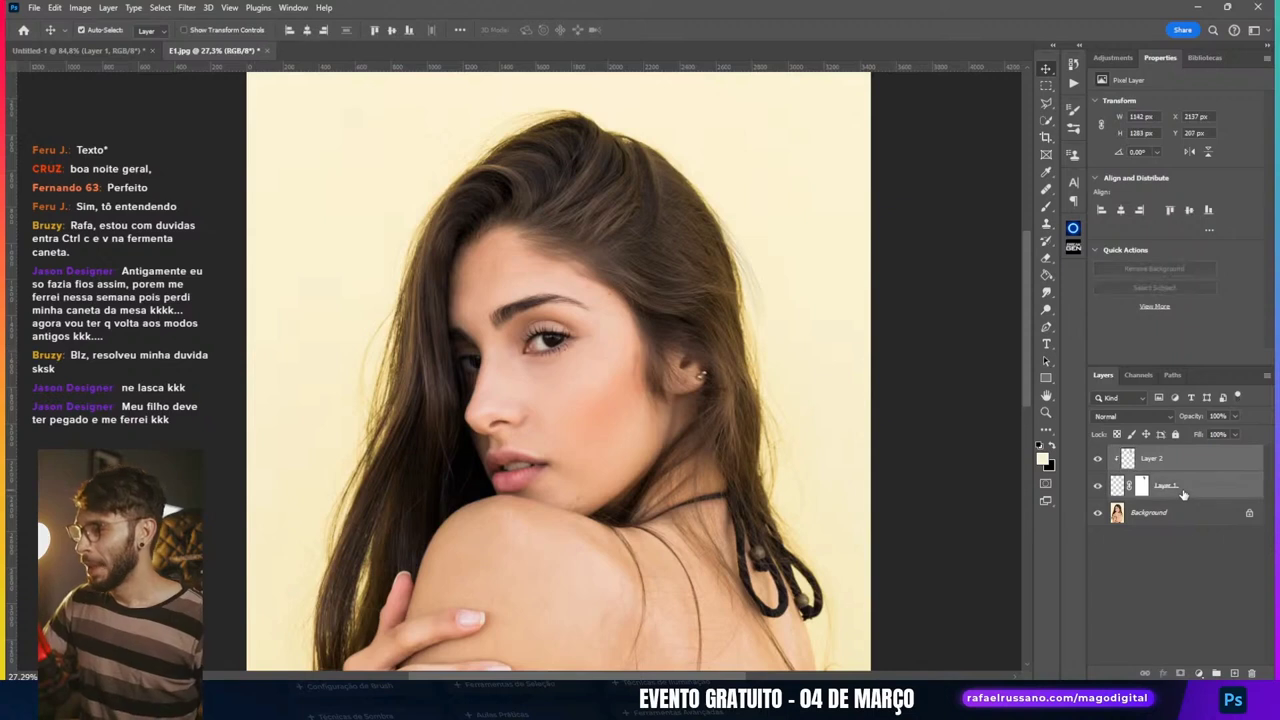
# Step: Duplicate and merge both strand layers, then rotate the copy to follow the hairline
pyautogui.hotkey('ctrl', 'j')
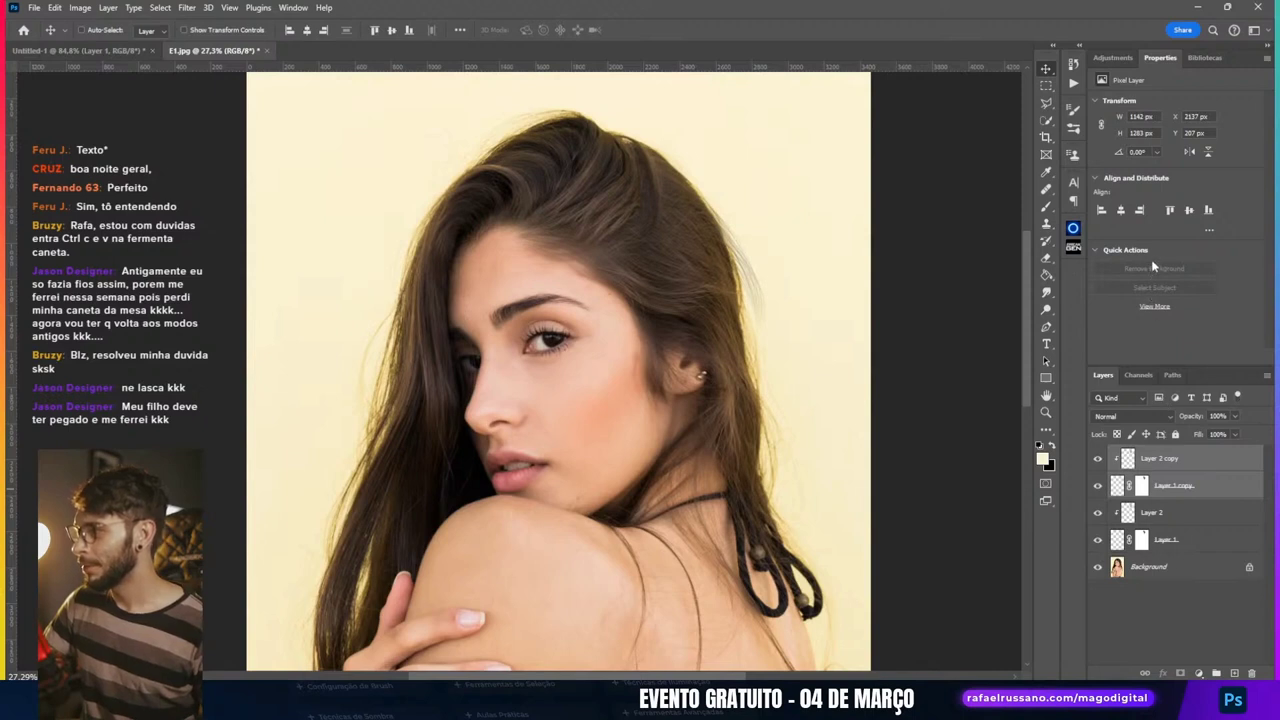
pyautogui.hotkey('ctrl', 'e')
pyautogui.hotkey('ctrl', 't')
pyautogui.moveTo(754, 251); pyautogui.dragTo(768, 183)
pyautogui.moveTo(726, 231); pyautogui.dragTo(715, 240)
# Step: Warp the copied strands outward and merge them down into Layer 2
pyautogui.hotkey('ctrl', 'alt', 'w')
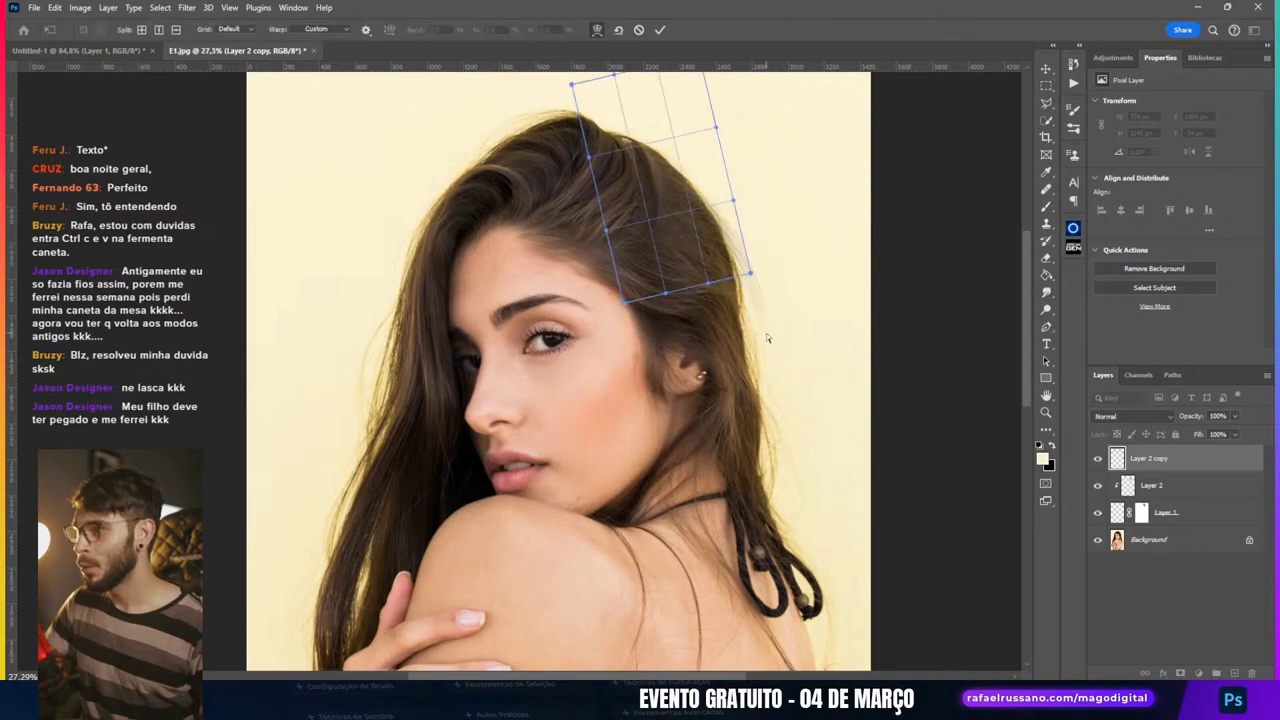
pyautogui.moveTo(747, 270)
pyautogui.mouseDown()
pyautogui.moveTo(740, 322)
pyautogui.moveTo(674, 310)
pyautogui.mouseUp()
pyautogui.moveTo(716, 169); pyautogui.dragTo(722, 158)
pyautogui.press('Return')
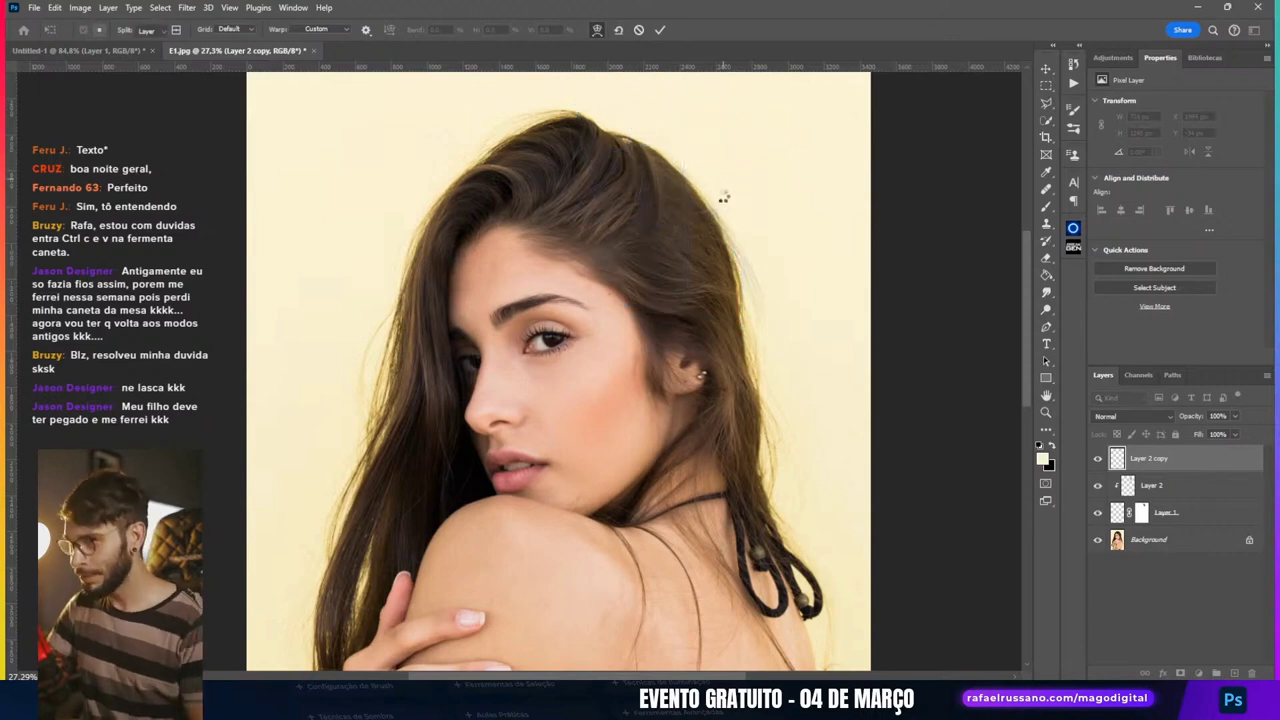
pyautogui.scroll(4, 736, 187)
pyautogui.scroll(1, 736, 187)
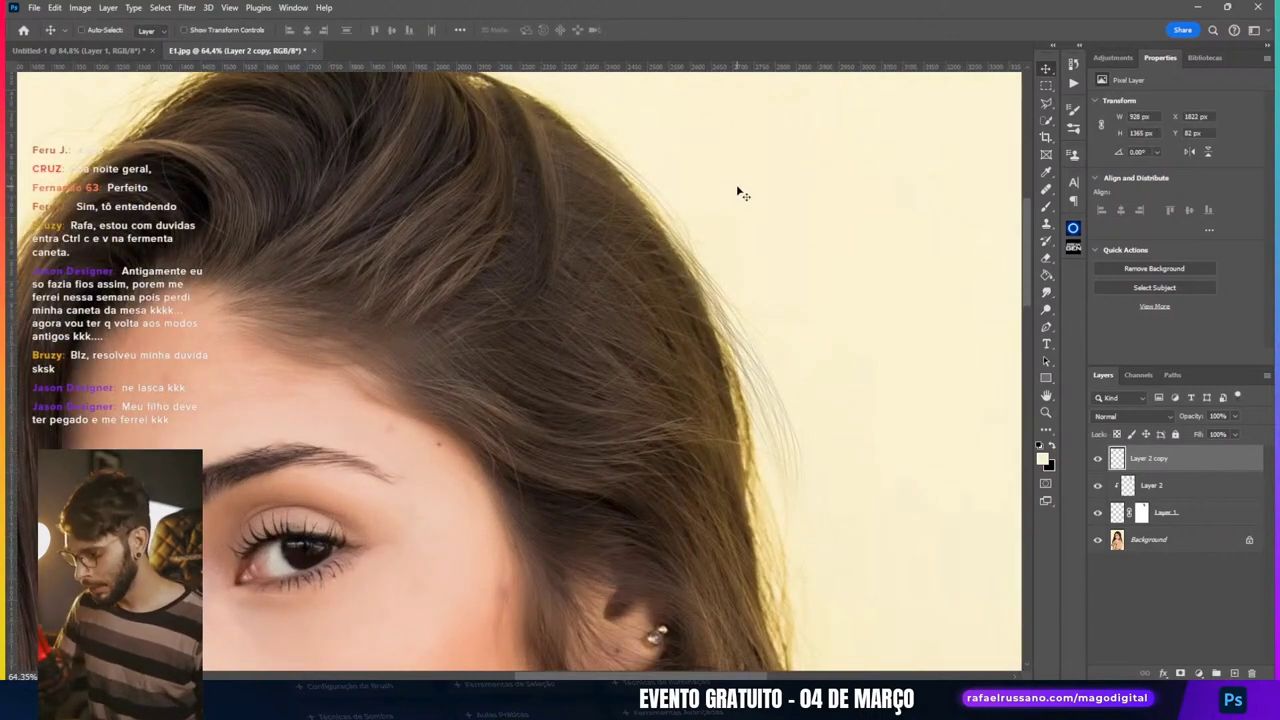
pyautogui.hotkey('ctrl', 'e')
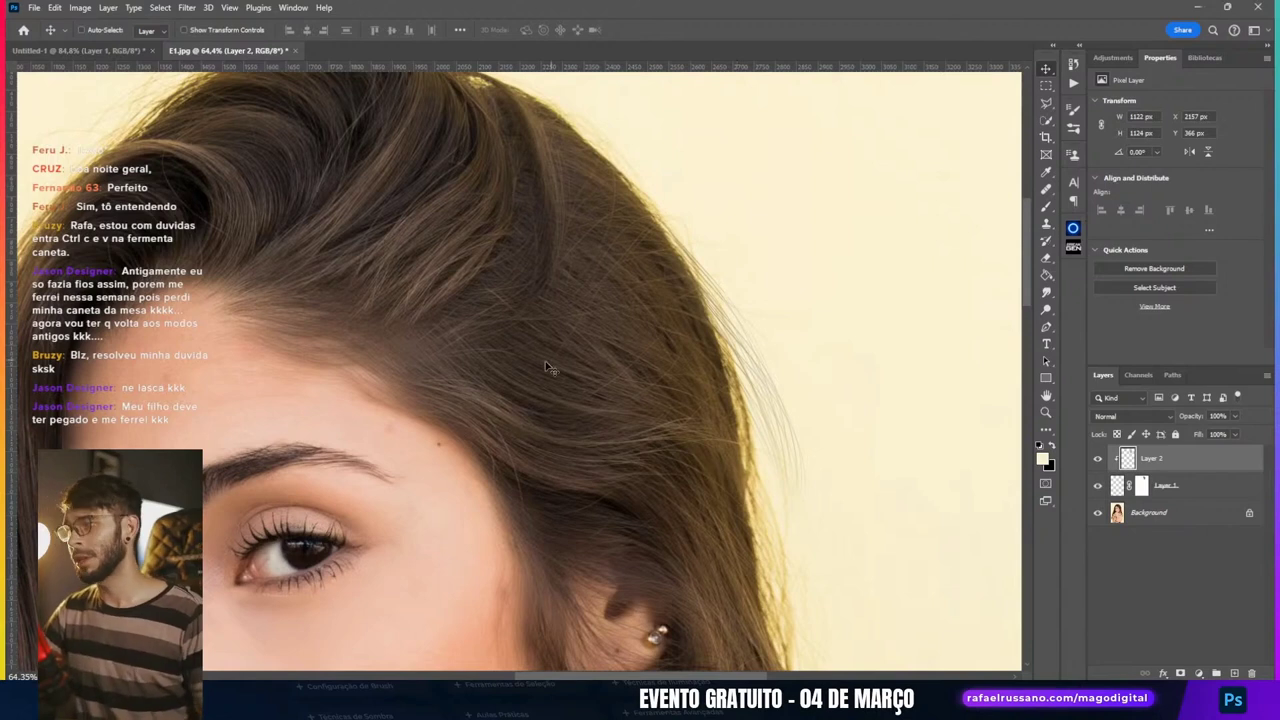
pyautogui.scroll(-2, 548, 367)
pyautogui.scroll(-2, 550, 360)
pyautogui.scroll(-2, 552, 350)
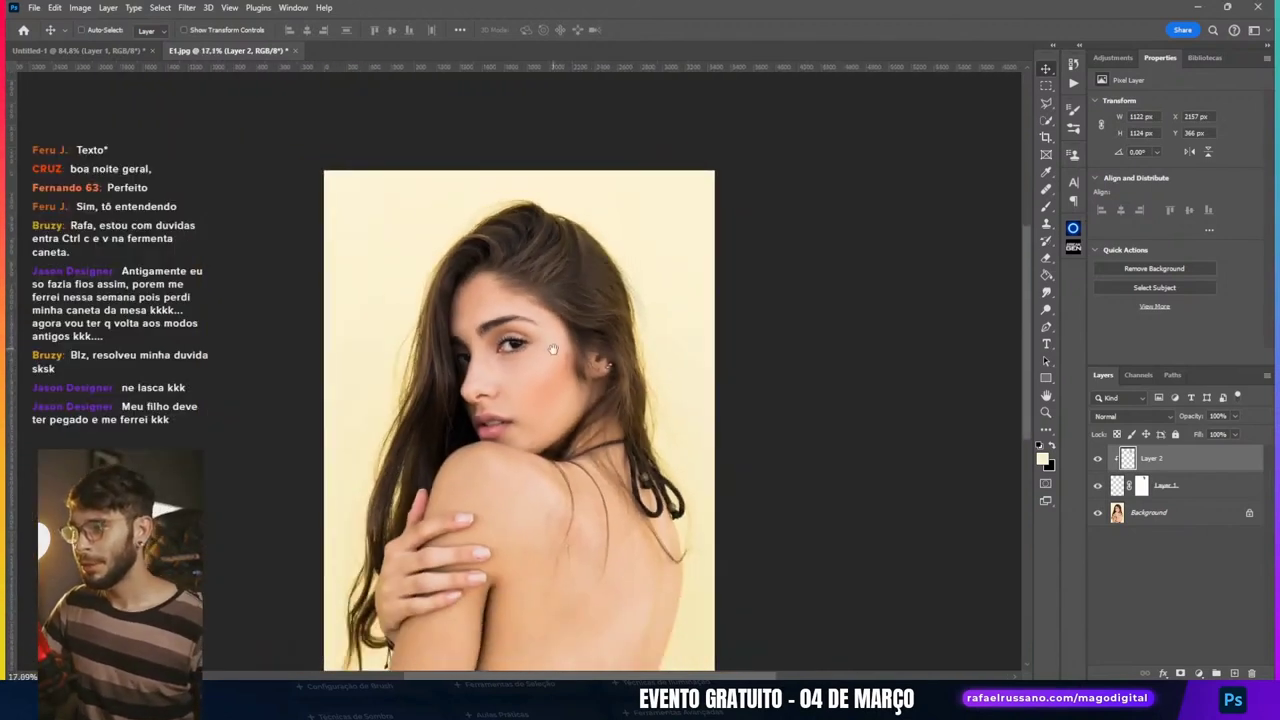
# Step: In Untitled-1, zoom in on the strands and undo two history steps
pyautogui.moveTo(552, 348); pyautogui.dragTo(746, 303)
pyautogui.hotkey('ctrl', 'Tab')
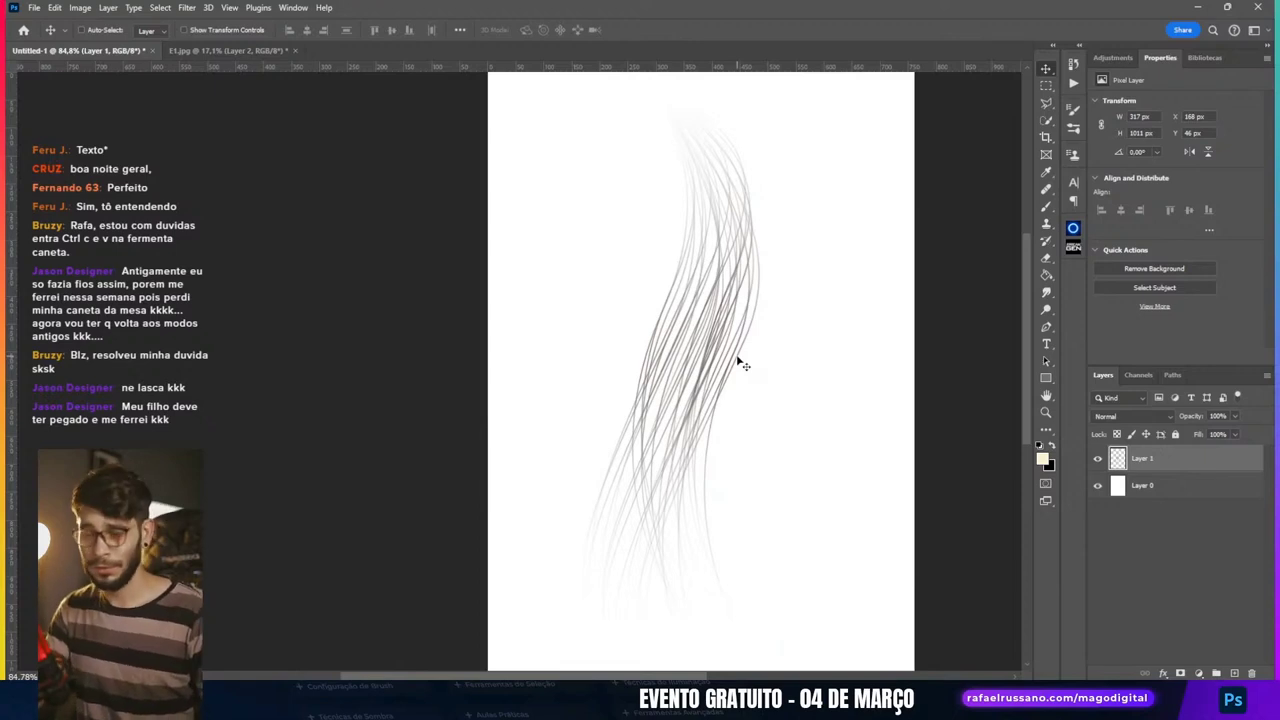
pyautogui.scroll(1, 822, 402)
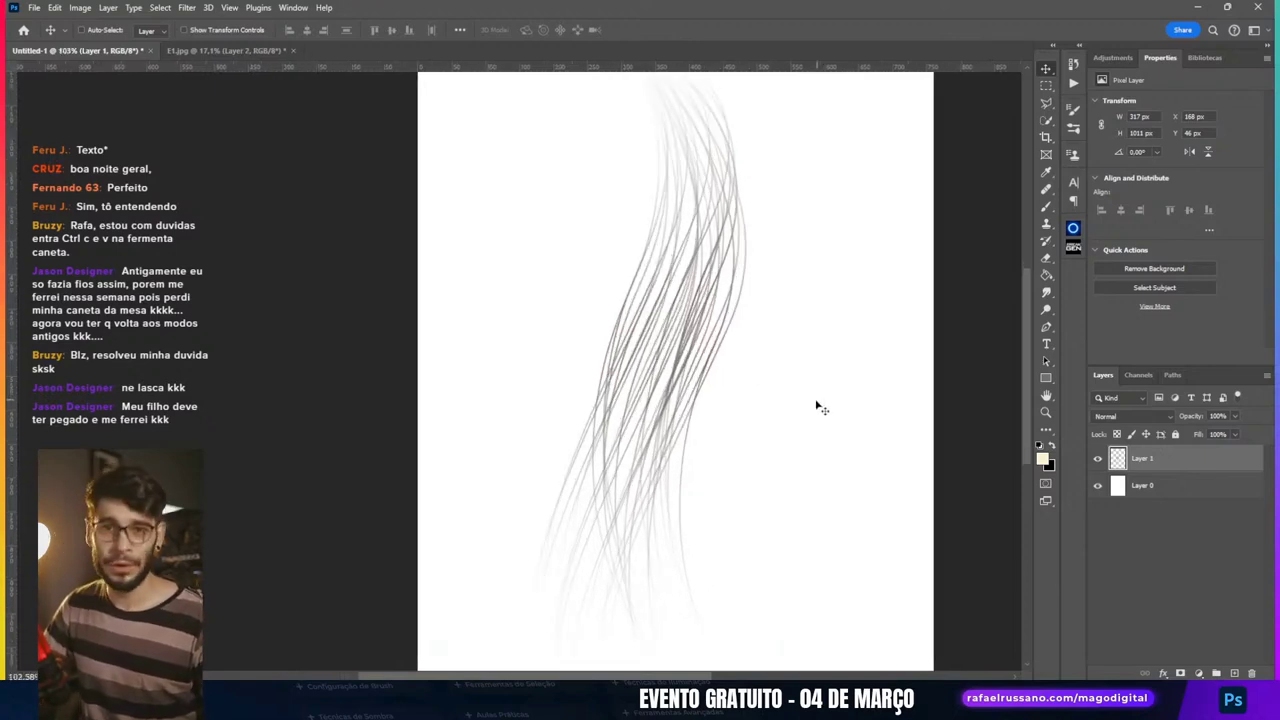
pyautogui.scroll(5, 712, 287)
pyautogui.scroll(2, 692, 284)
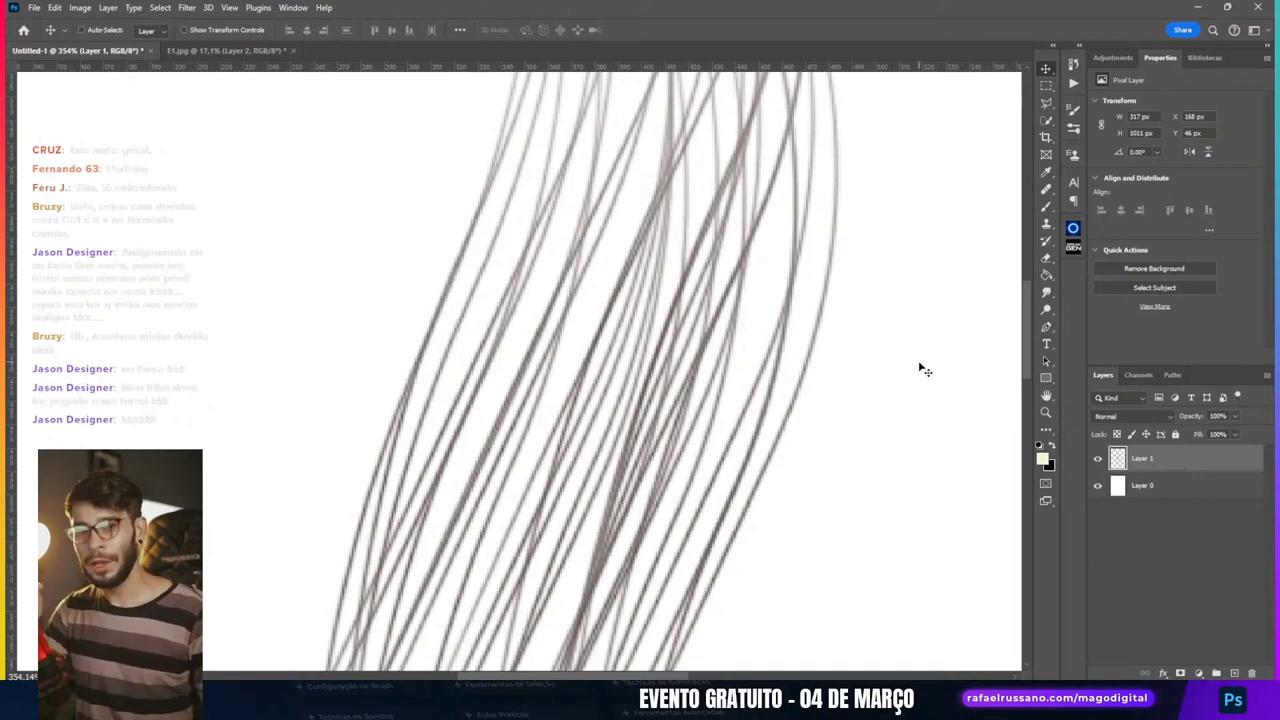
pyautogui.scroll(-3, 680, 335)
pyautogui.scroll(-3, 610, 345)
pyautogui.scroll(2, 630, 362)
pyautogui.hotkey('ctrl', 'z')
pyautogui.hotkey('ctrl', 'z')
pyautogui.hotkey('ctrl', 'z')
pyautogui.hotkey('ctrl', 'z')
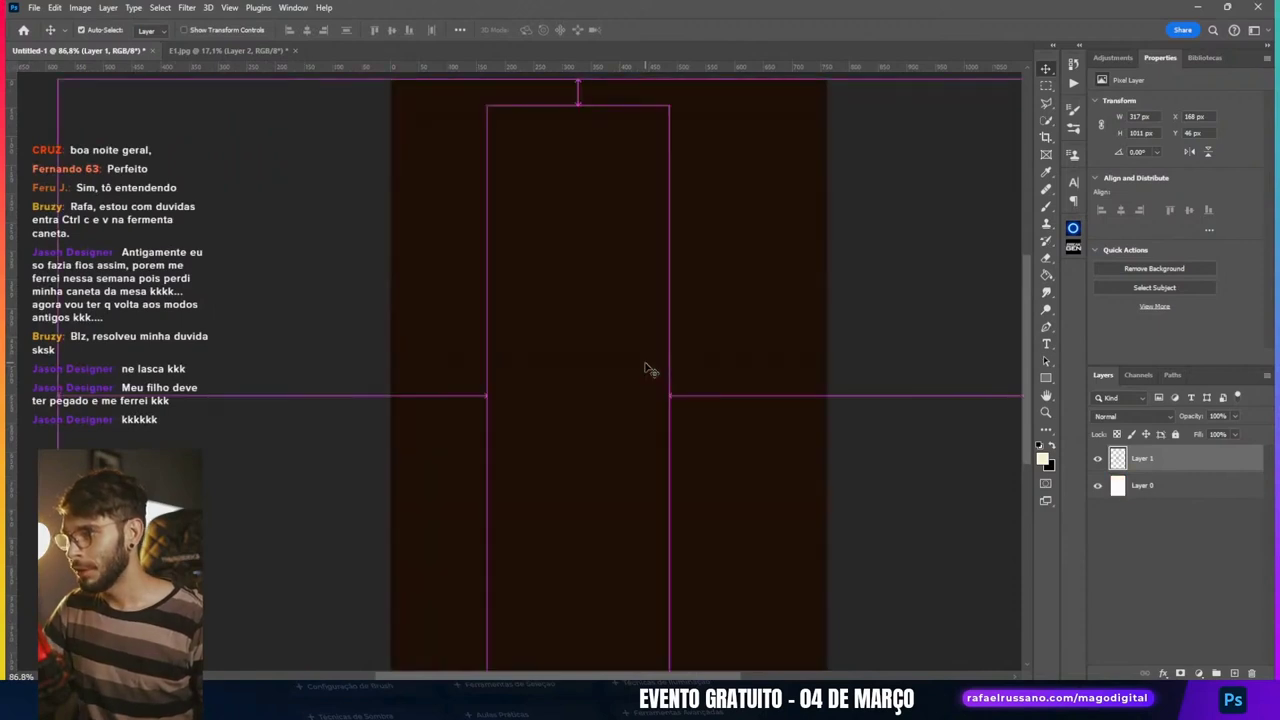
pyautogui.hotkey('ctrl', 'z')
pyautogui.hotkey('ctrl', 'z')
pyautogui.hotkey('ctrl', 'z')
pyautogui.scroll(-2, 465, 412)
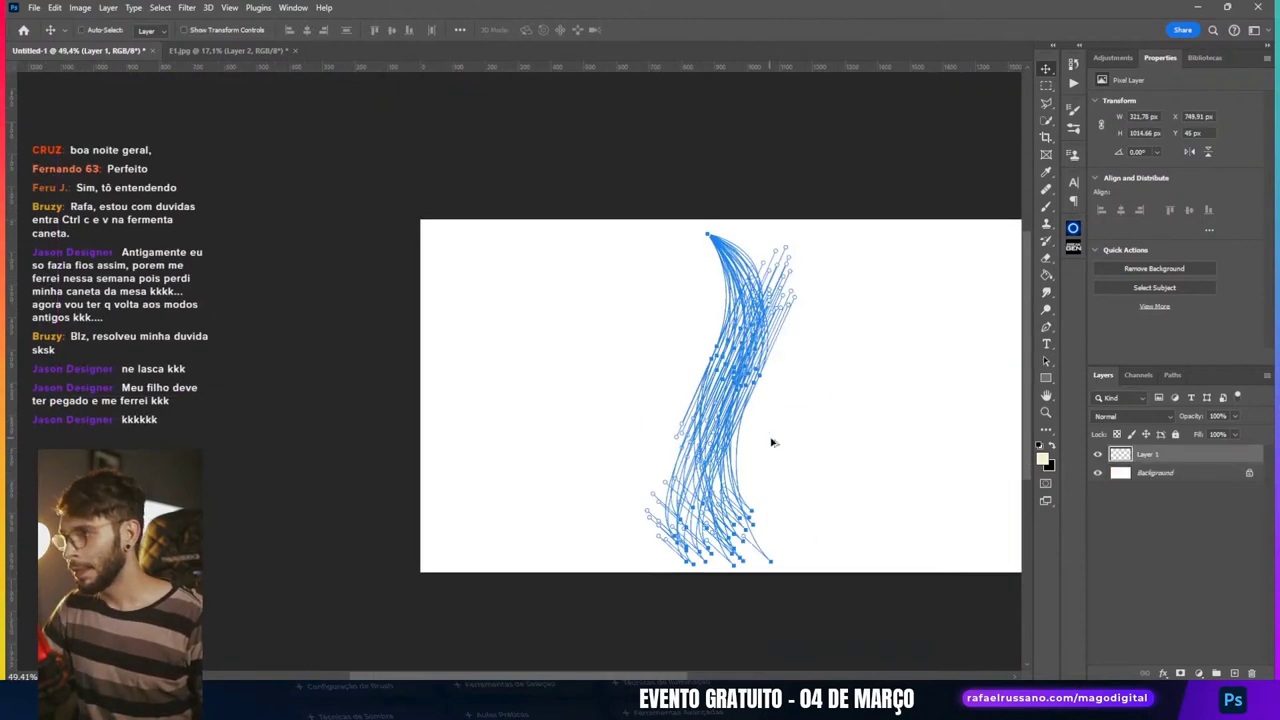
# Step: Set the Brush tool to 100% opacity and 100% flow
pyautogui.scroll(2, 806, 429)
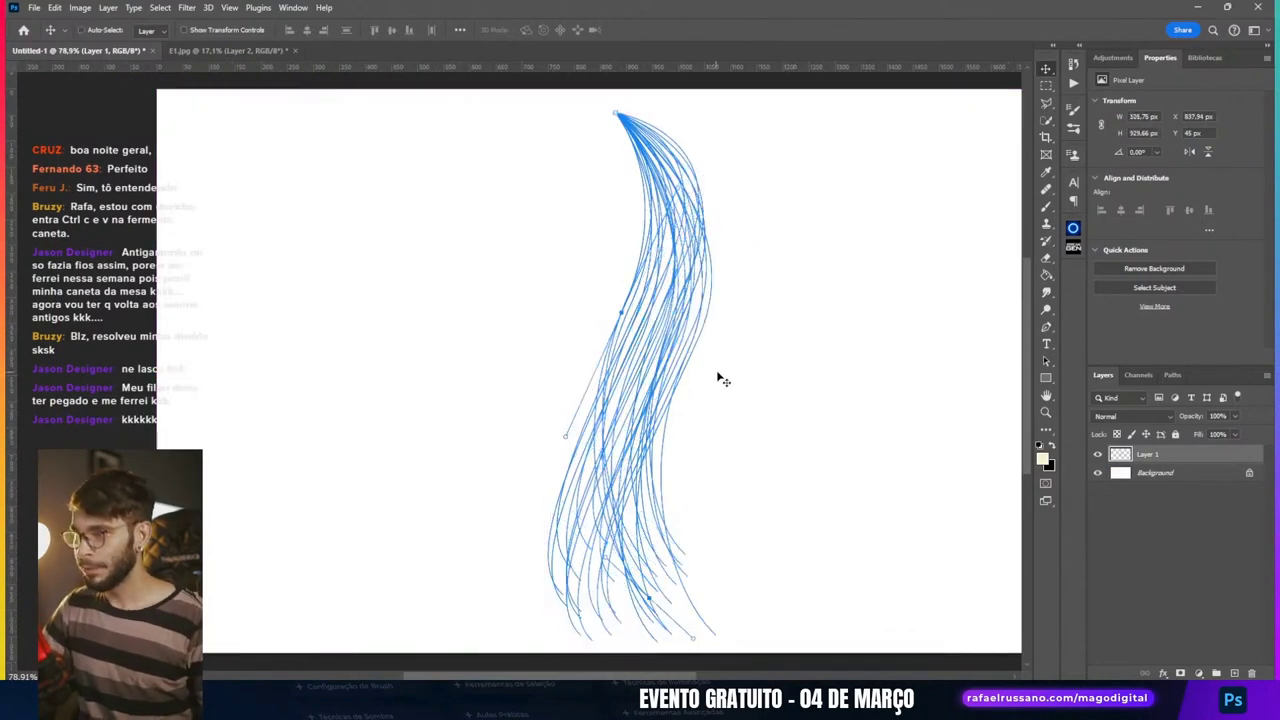
pyautogui.press('b')
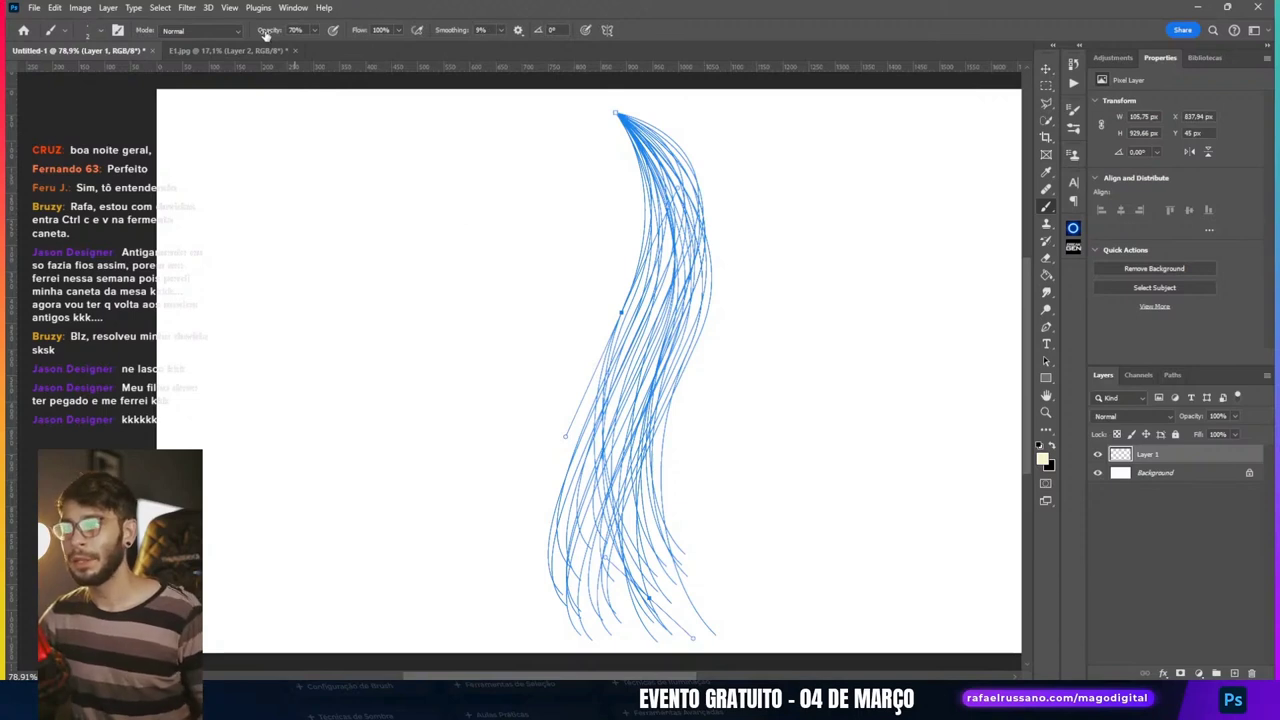
pyautogui.write('100')
pyautogui.press('Return')
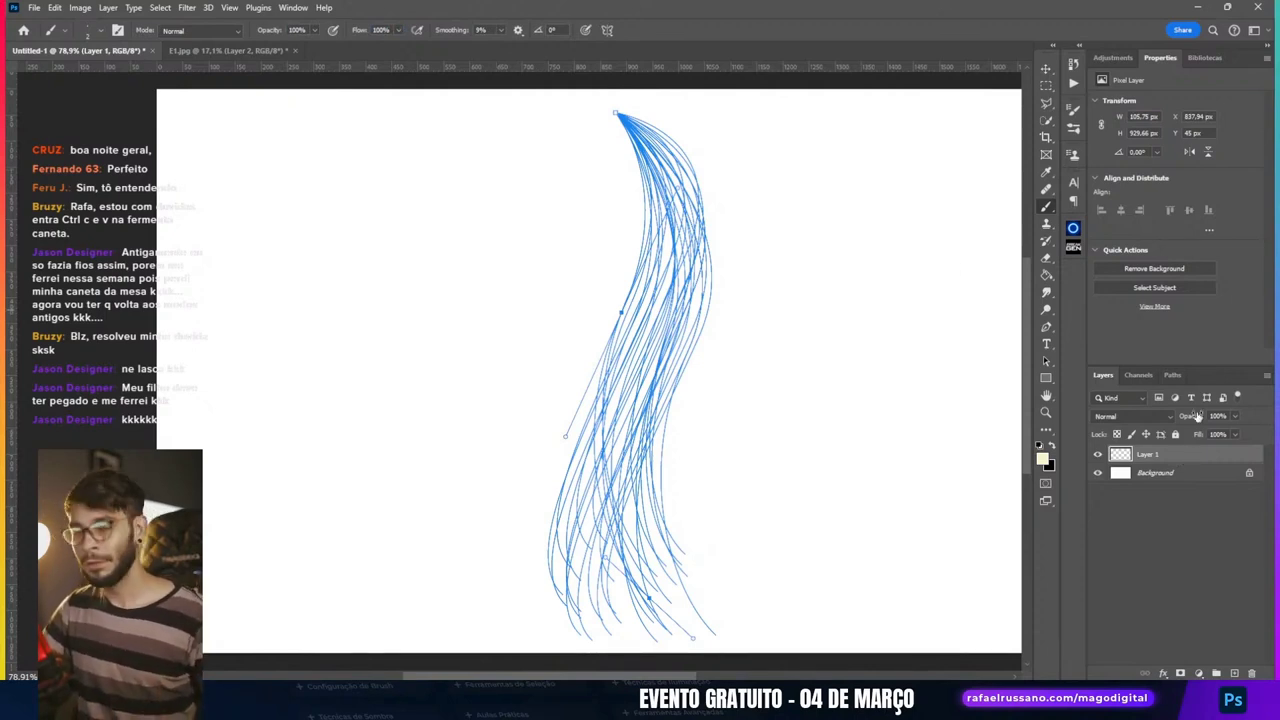
pyautogui.click(1045, 69)
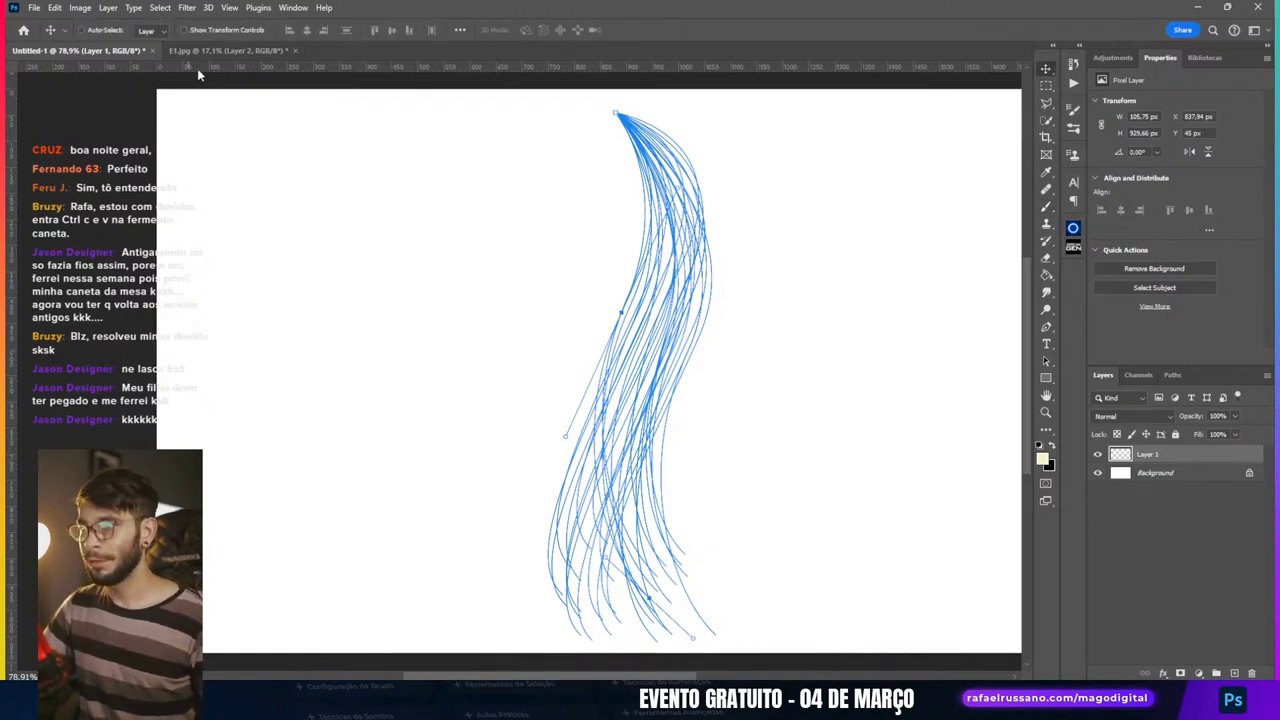
pyautogui.press('b')
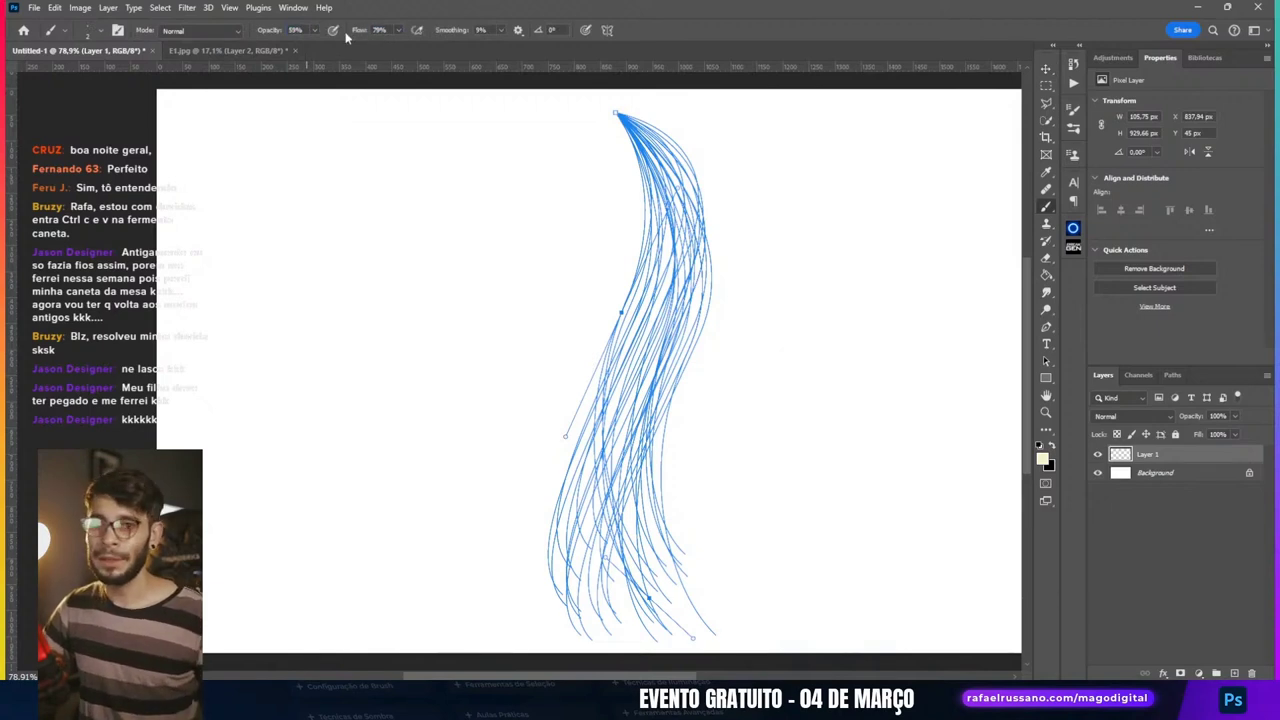
pyautogui.press('Delete')
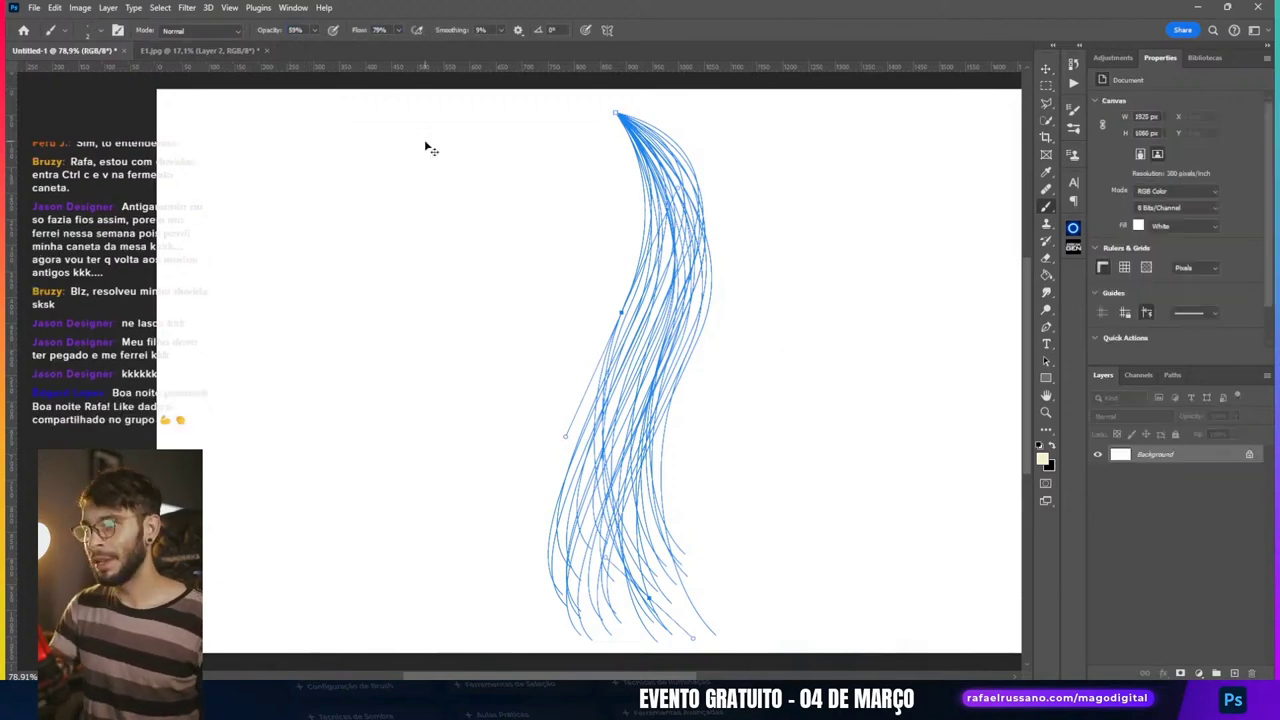
pyautogui.hotkey('ctrl', 'z')
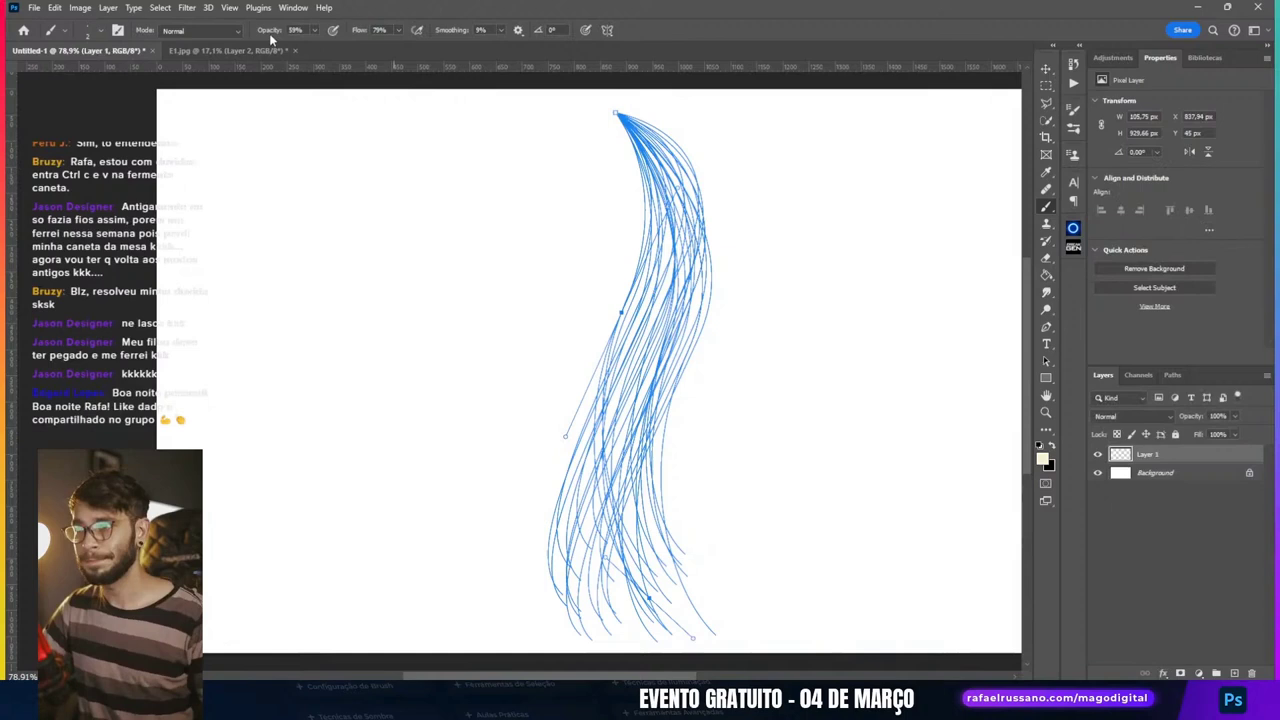
pyautogui.moveTo(270, 35); pyautogui.dragTo(456, 46)
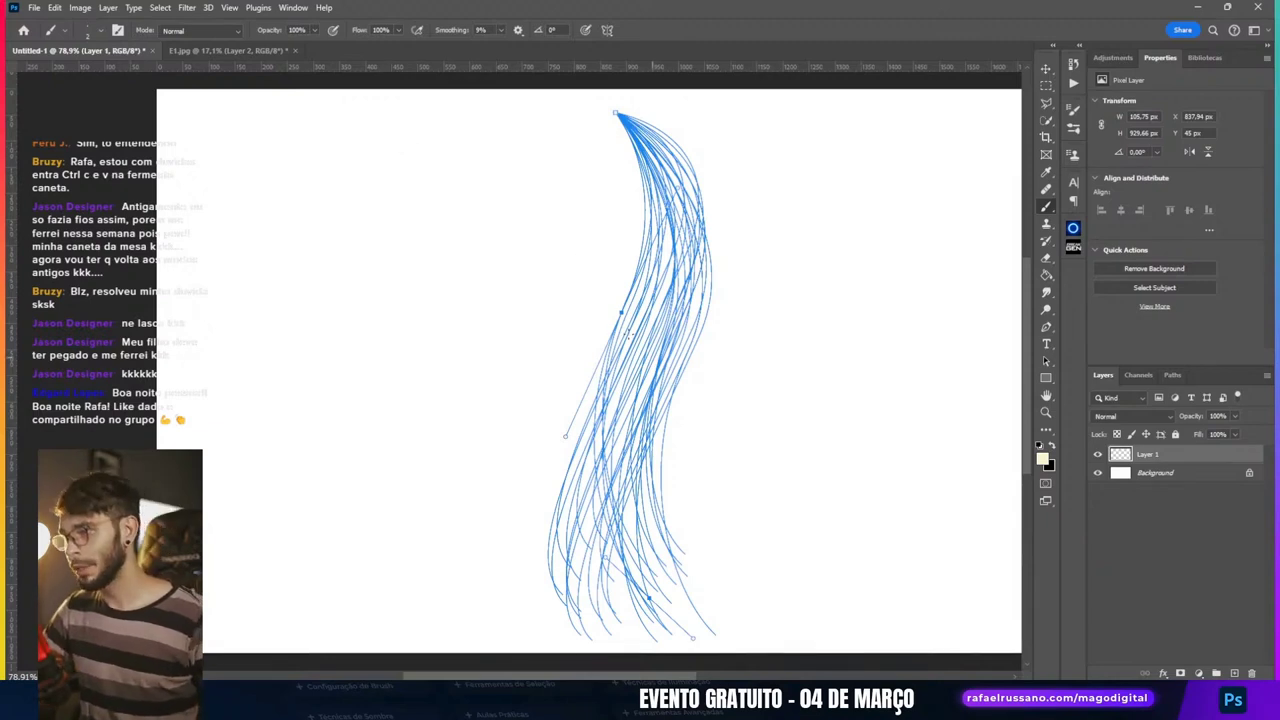
# Step: Select all the blue hair-strand paths with the Path Selection tool
pyautogui.scroll(-1, 510, 310)
pyautogui.press('p')
pyautogui.moveTo(536, 119); pyautogui.dragTo(742, 625)
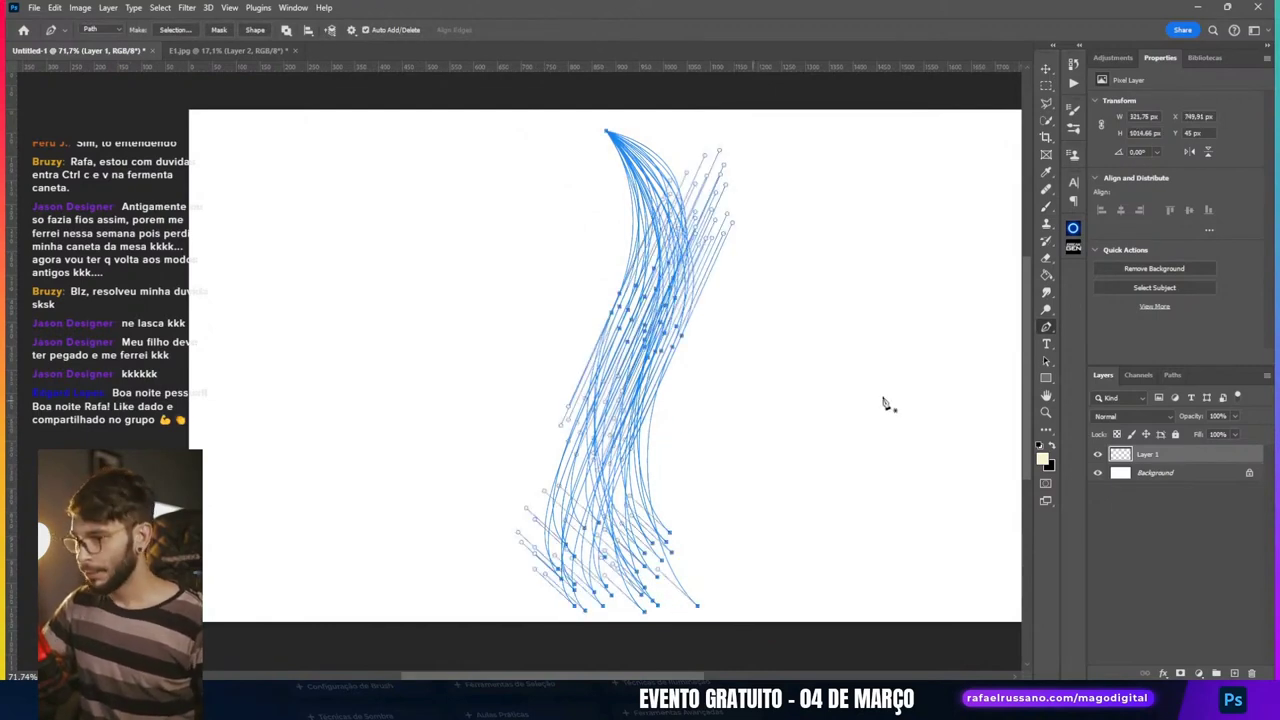
# Step: Stroke the hair paths with the brush and hide the path outlines
pyautogui.press('i')
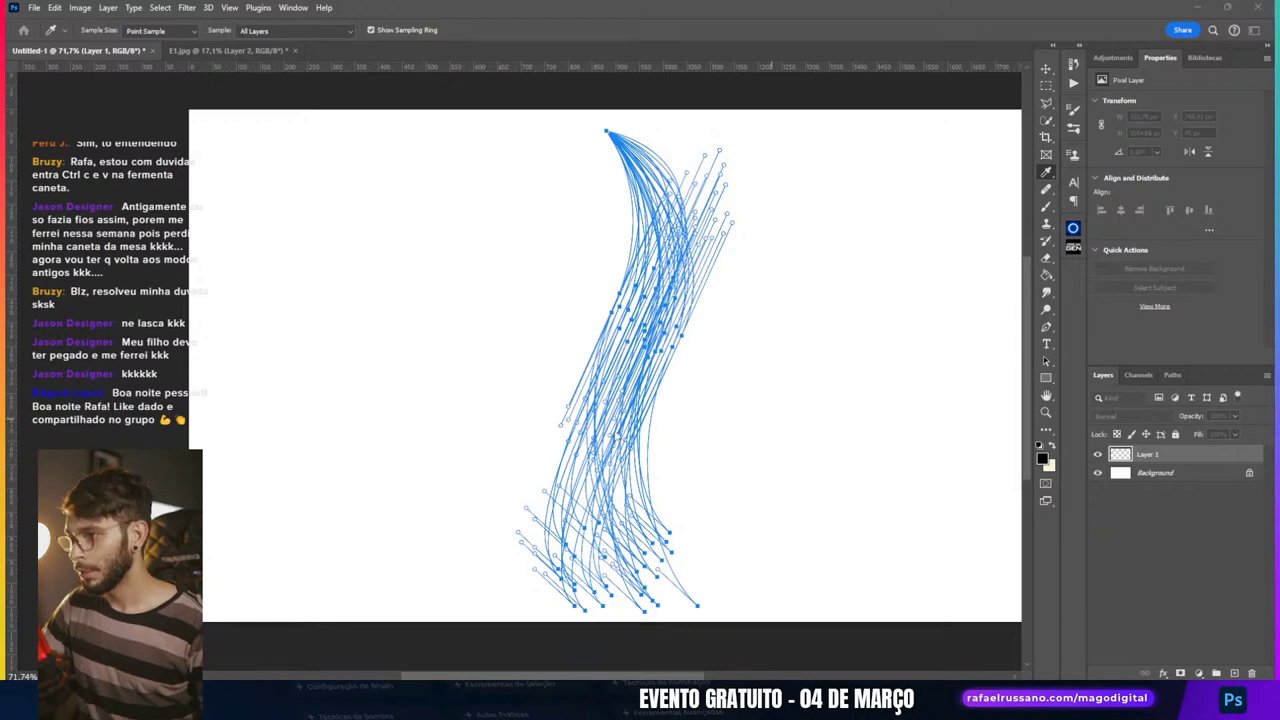
pyautogui.press('p')
pyautogui.keyDown('alt'); pyautogui.scroll(1, 877, 343); pyautogui.keyUp('alt')
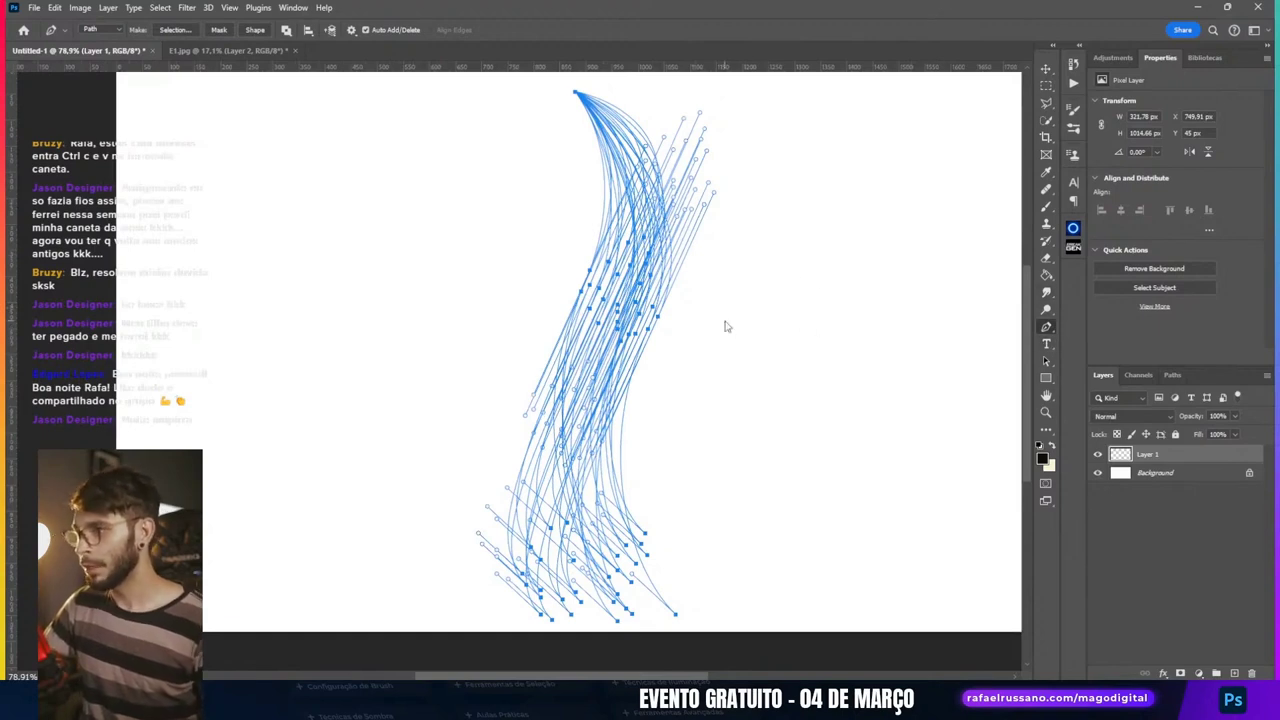
pyautogui.press('i')
pyautogui.press('p')
pyautogui.press('Escape')
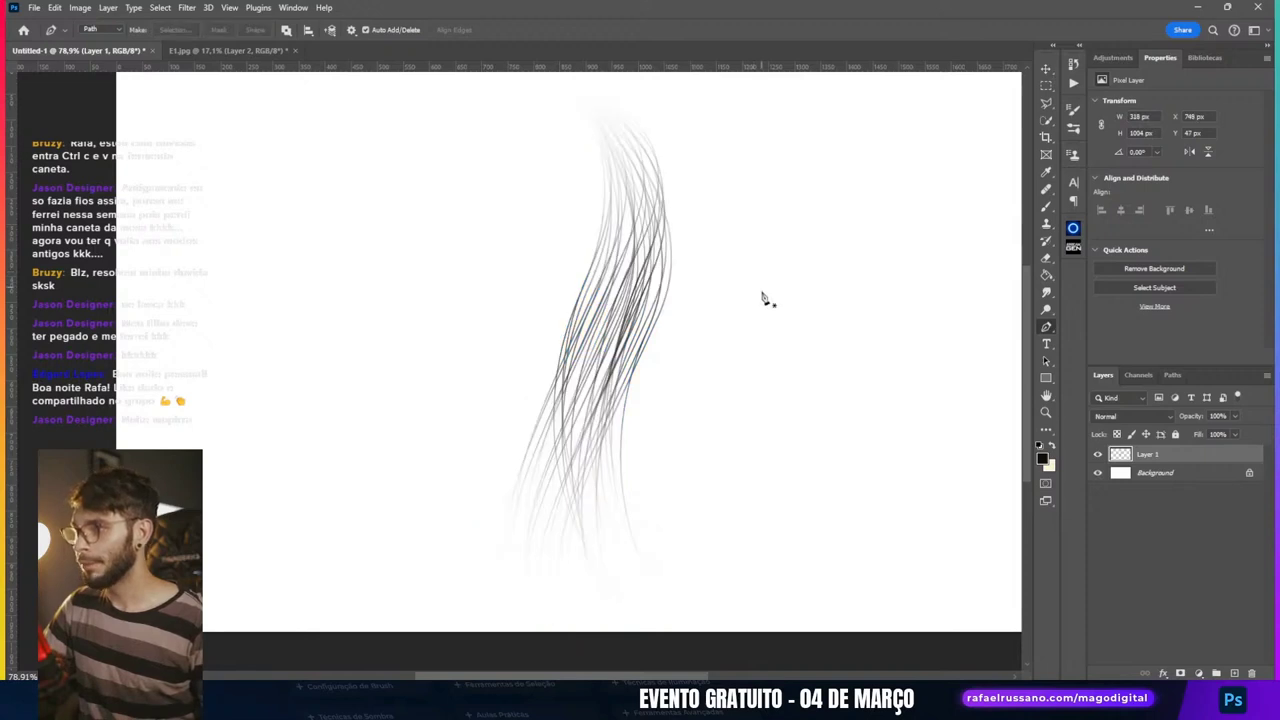
pyautogui.press('v')
# Step: Try 73% opacity on Layer 1, then restore it to 100%
pyautogui.scroll(2, 626, 274)
pyautogui.scroll(2, 545, 316)
pyautogui.scroll(1, 550, 320)
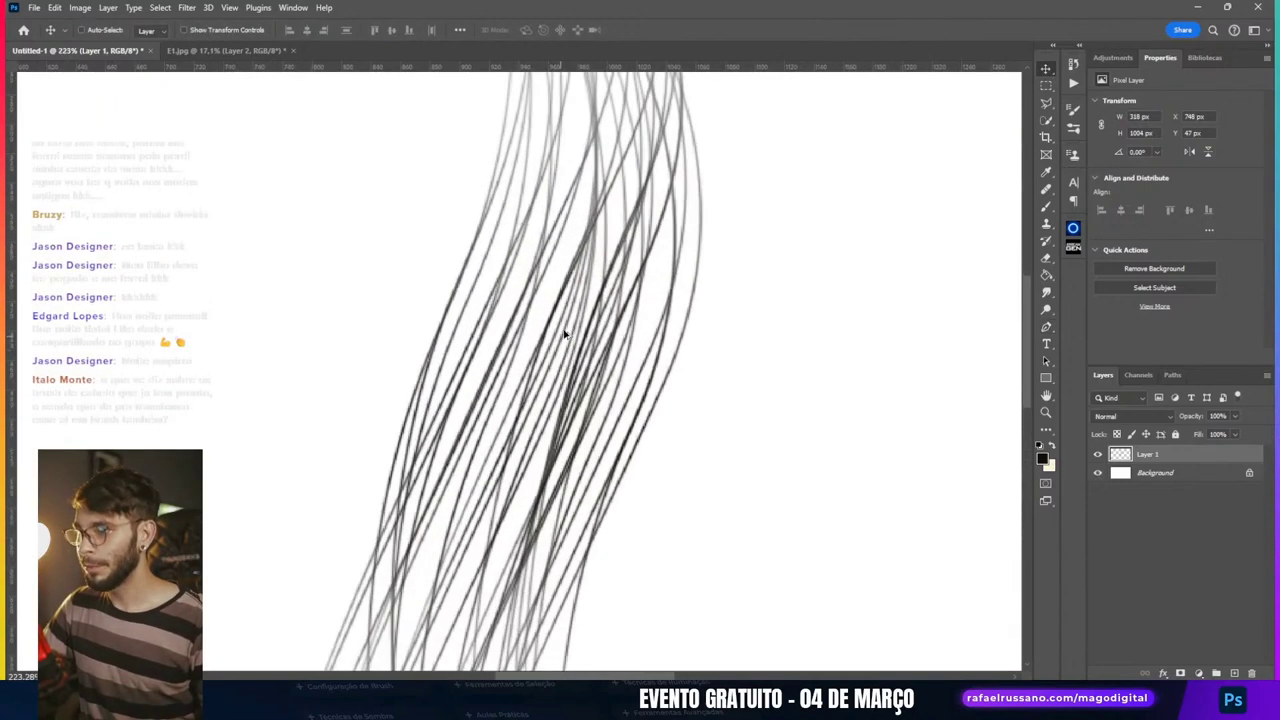
pyautogui.scroll(-4, 563, 334)
pyautogui.scroll(1, 563, 338)
pyautogui.press('b')
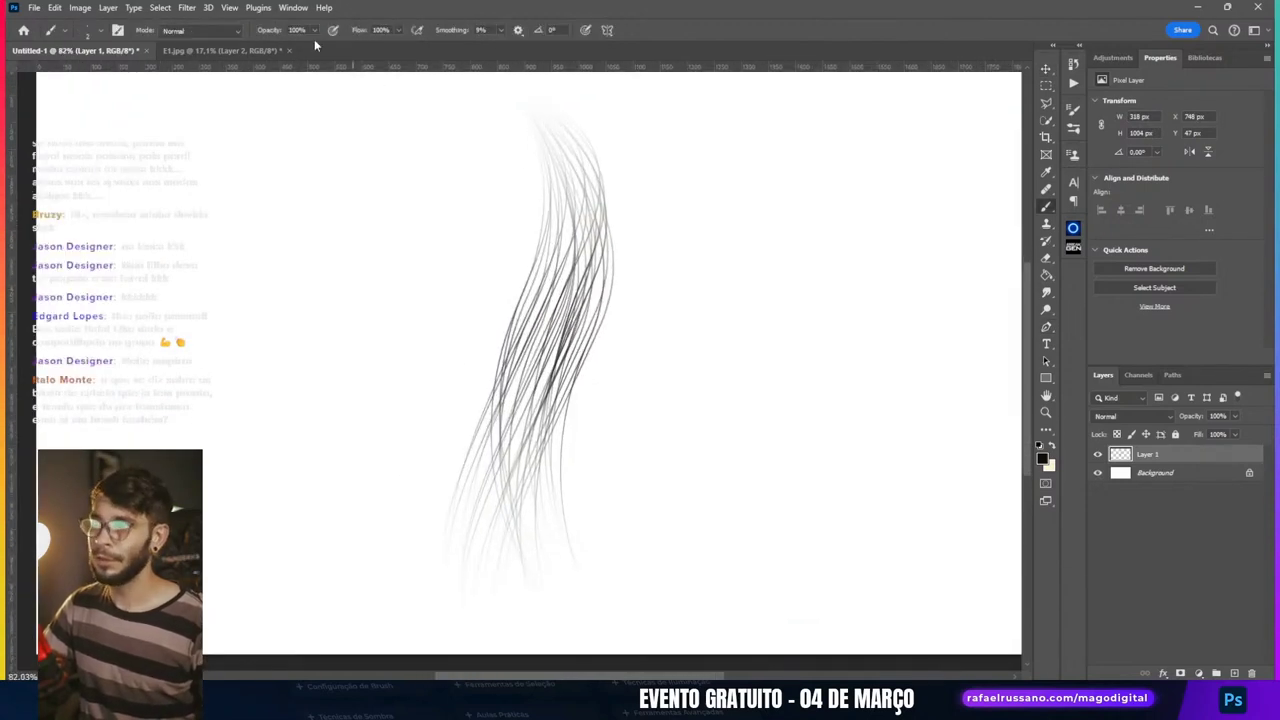
pyautogui.press('v')
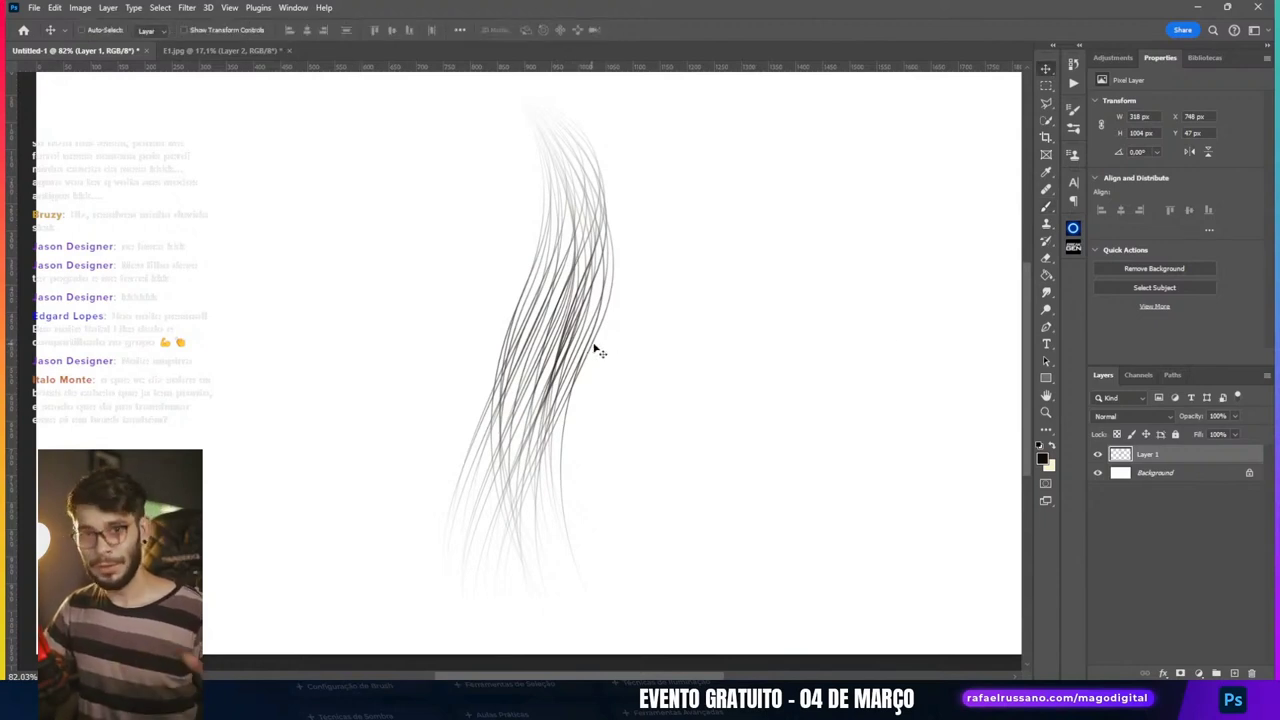
pyautogui.write('73')
pyautogui.press('Return')
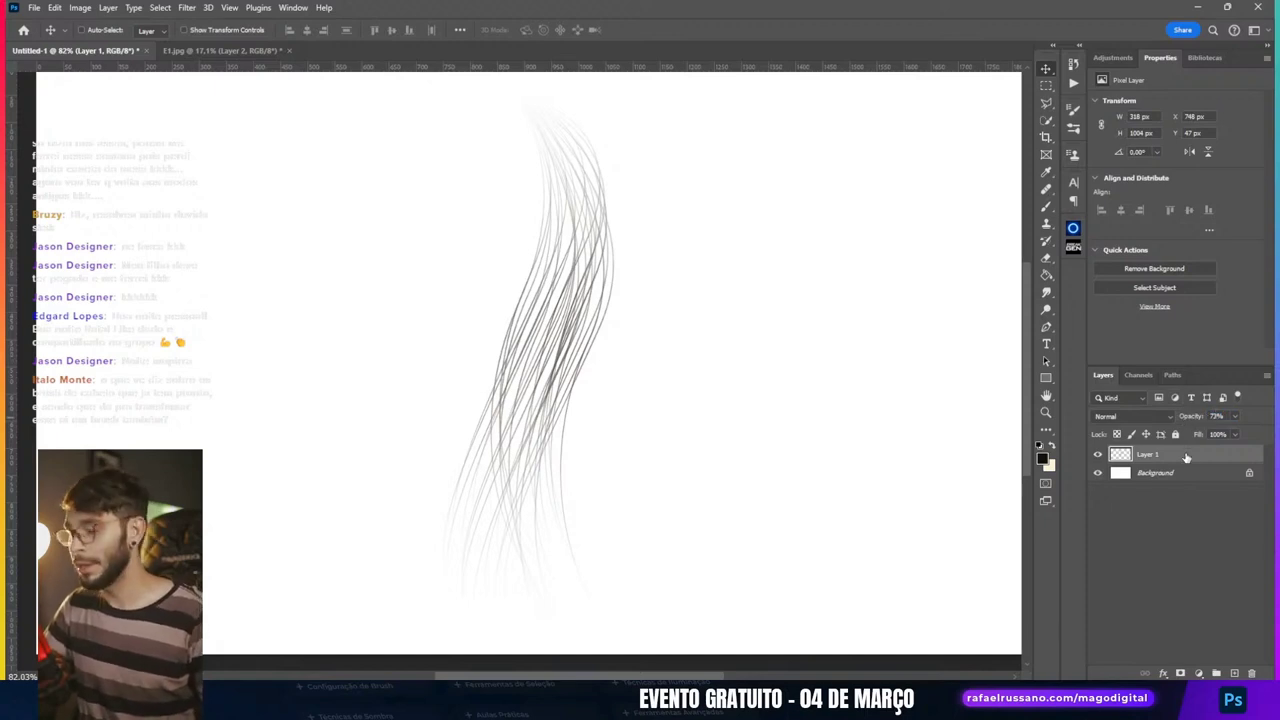
pyautogui.press('0')
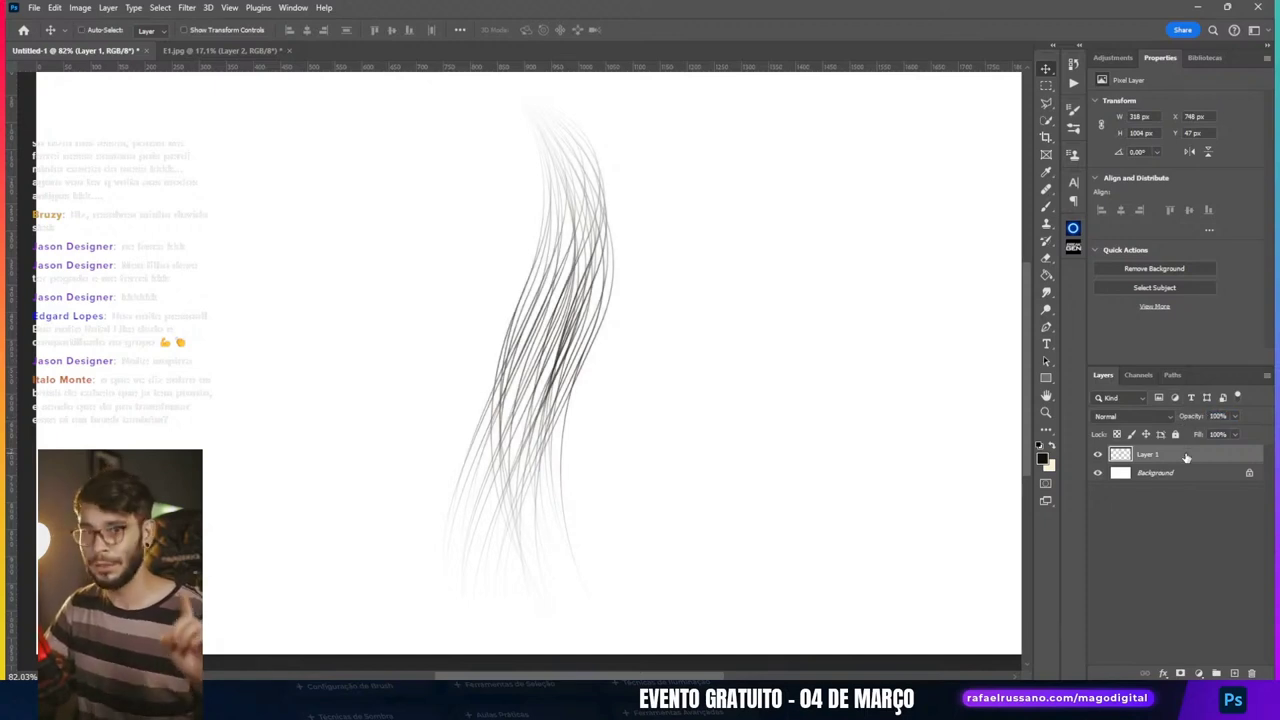
# Step: Convert Layer 1 into an embedded smart object
pyautogui.scroll(2, 551, 302)
pyautogui.scroll(2, 560, 304)
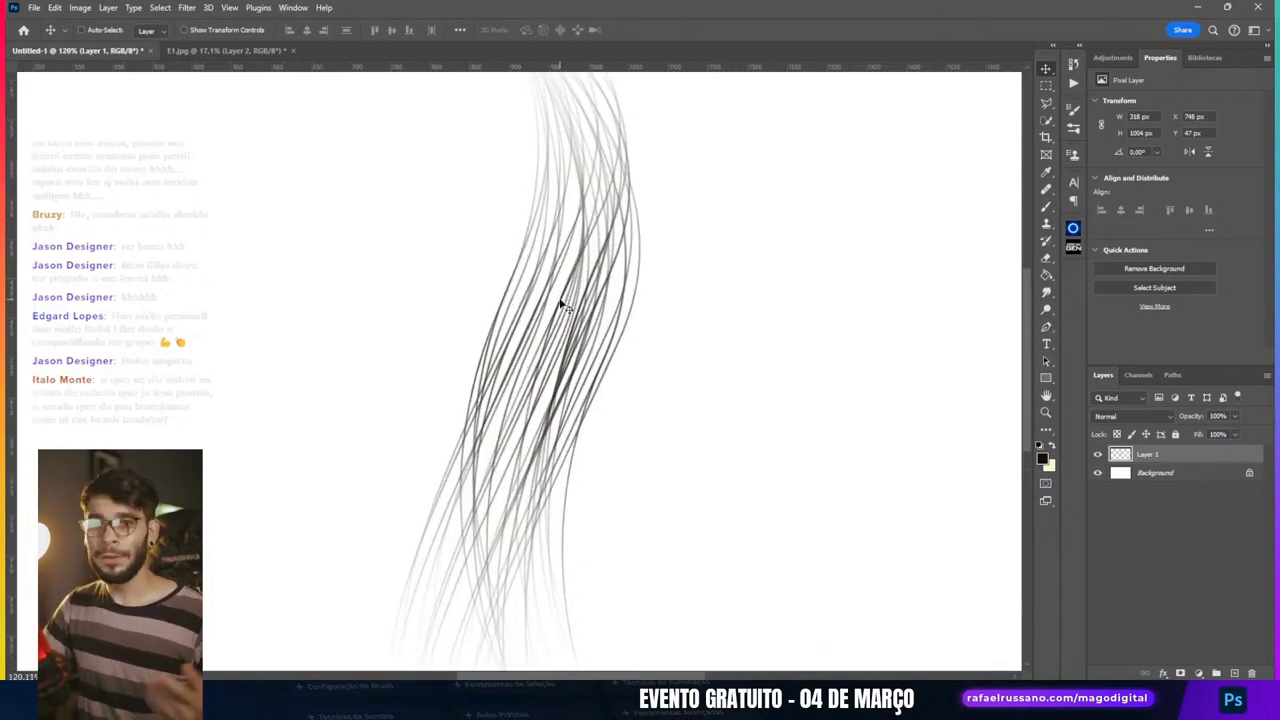
pyautogui.scroll(2, 572, 303)
pyautogui.scroll(2, 574, 301)
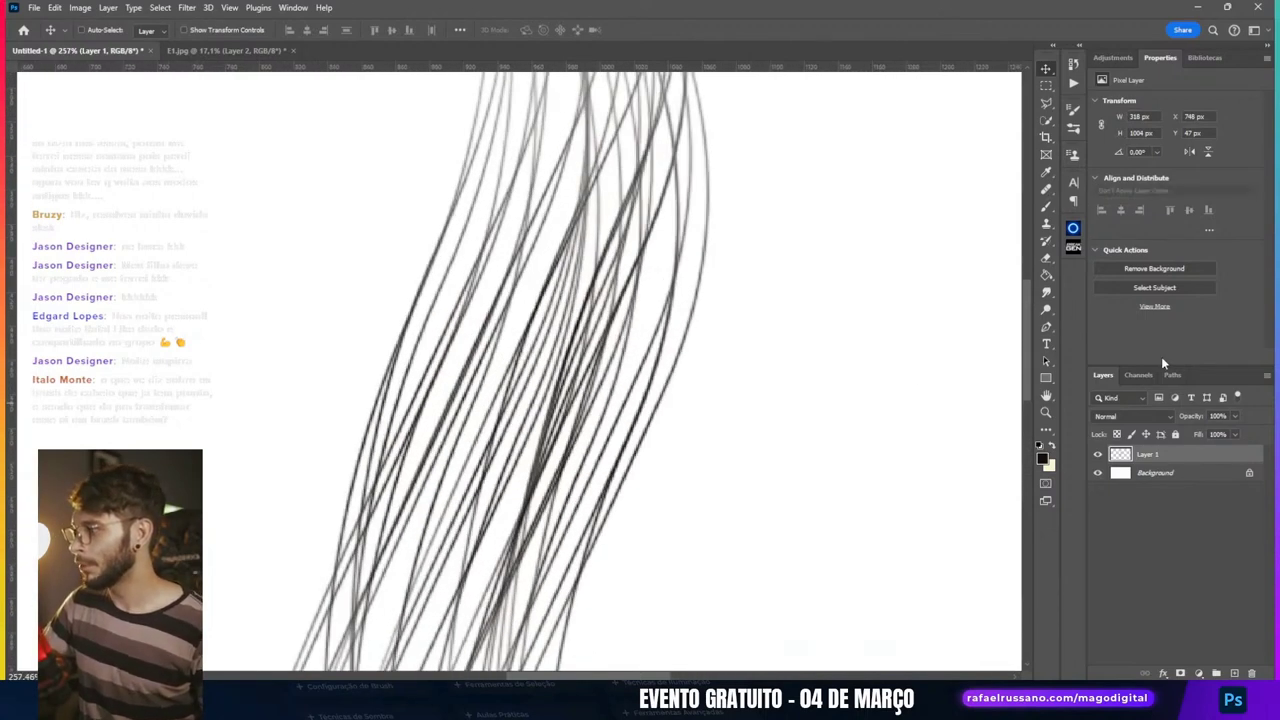
pyautogui.hotkey('ctrl', 'alt', 'shift', 's')
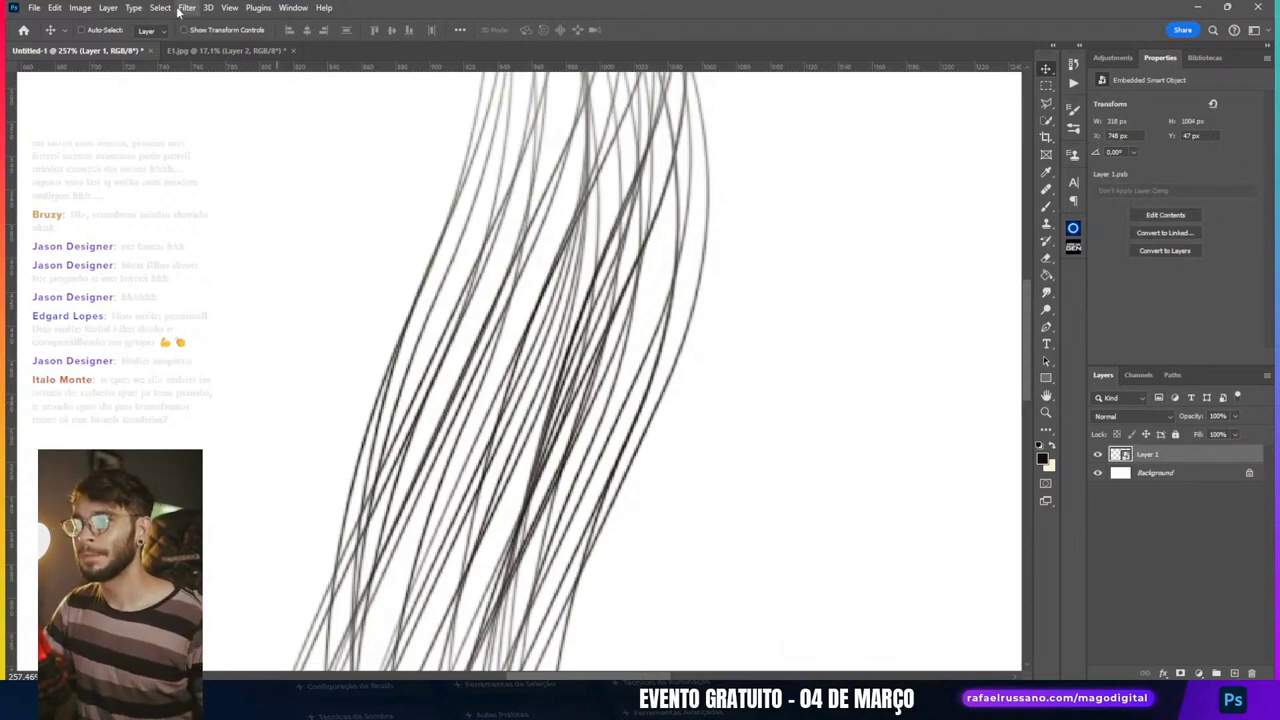
pyautogui.press('space')
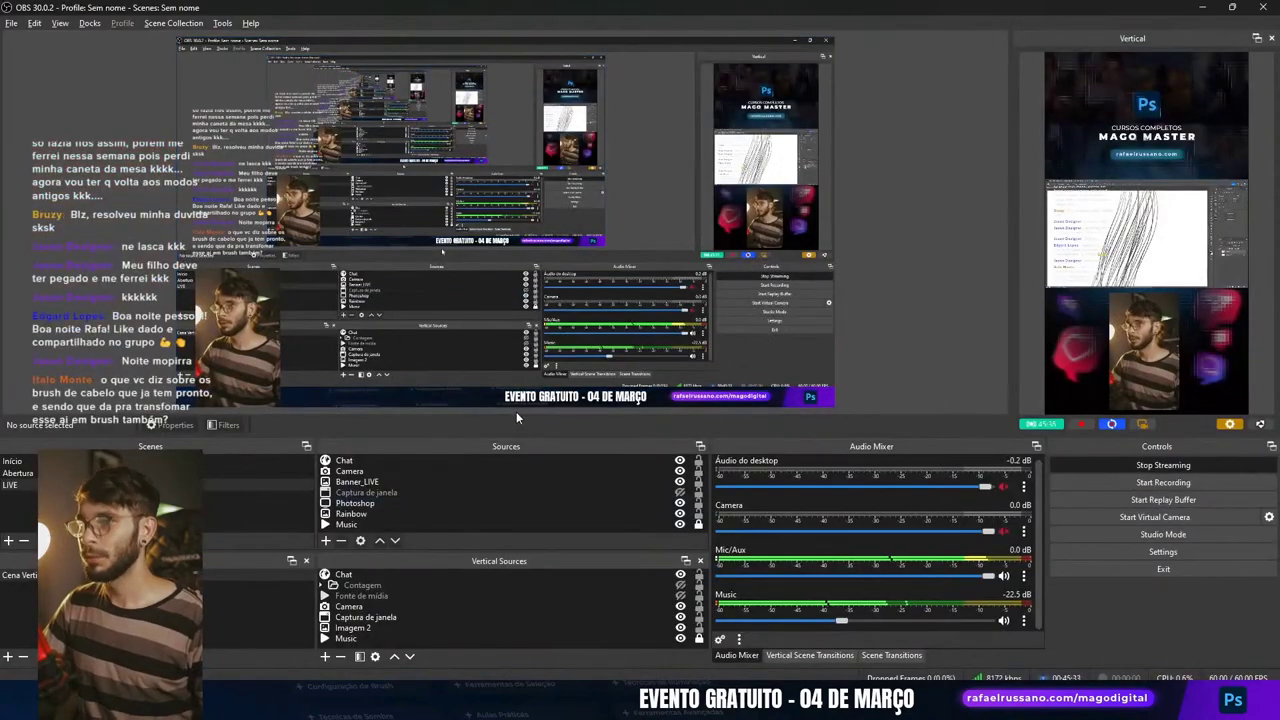
pyautogui.scroll(-2, 514, 320)
pyautogui.scroll(-2, 514, 320)
pyautogui.scroll(-2, 384, 318)
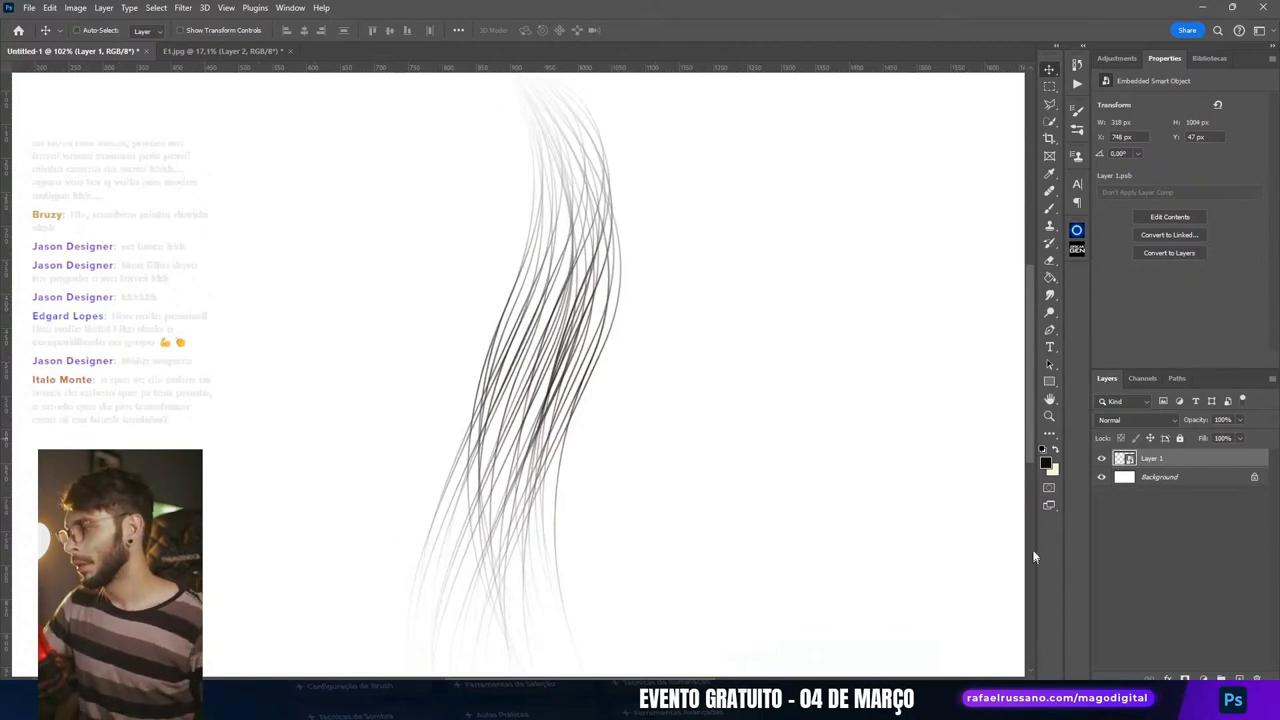
# Step: Open the Add Noise filter on the smart-object hair layer
pyautogui.rightClick(1176, 464)
pyautogui.click(1160, 365)
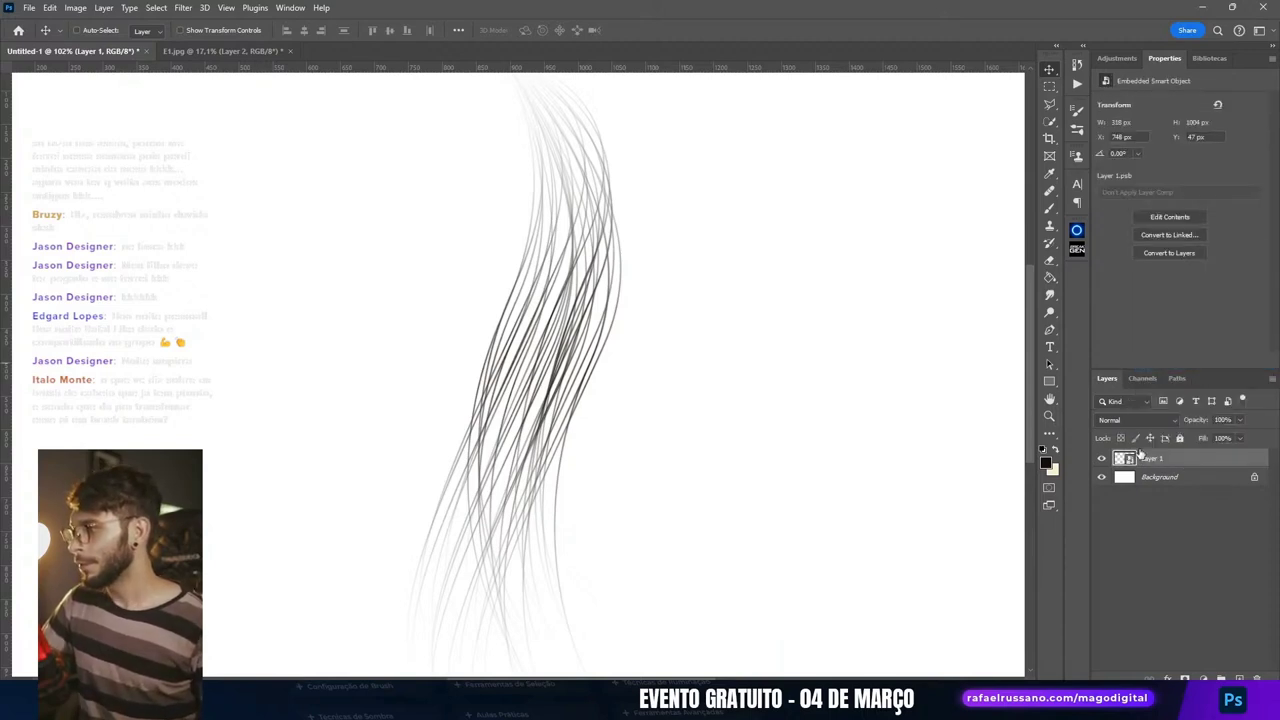
pyautogui.click(183, 9)
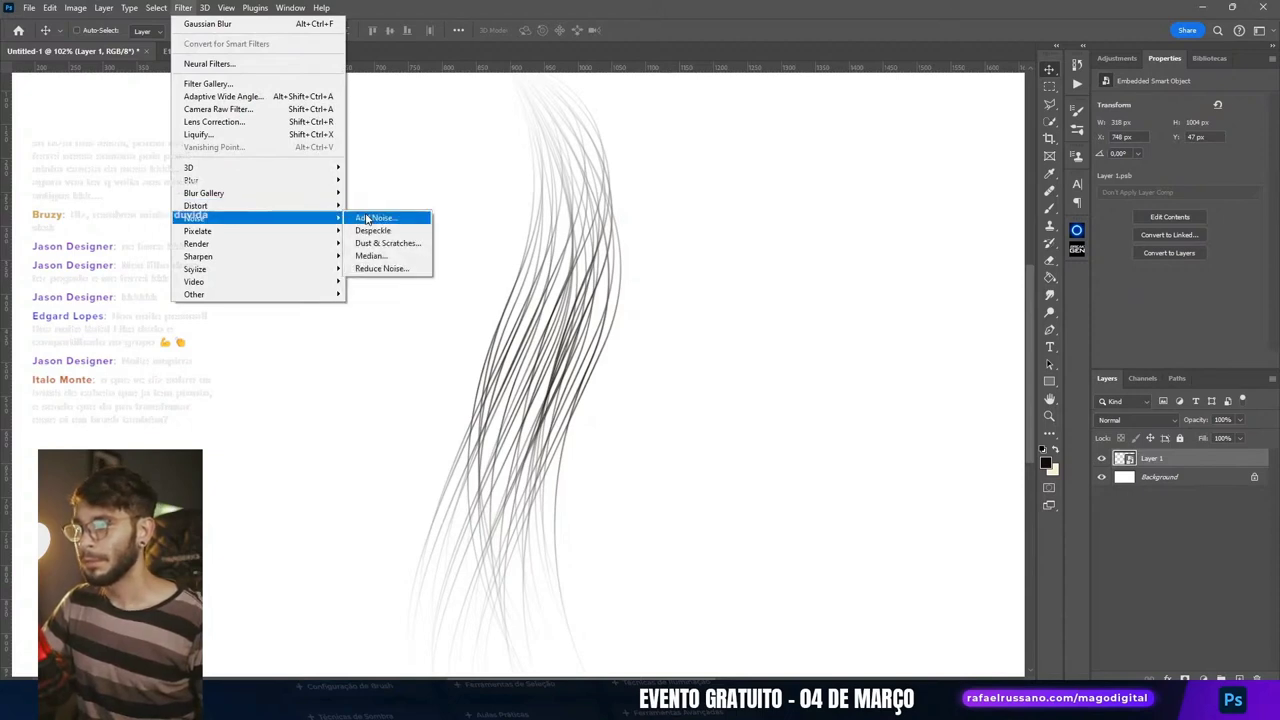
pyautogui.moveTo(200, 218)
pyautogui.click(370, 214)
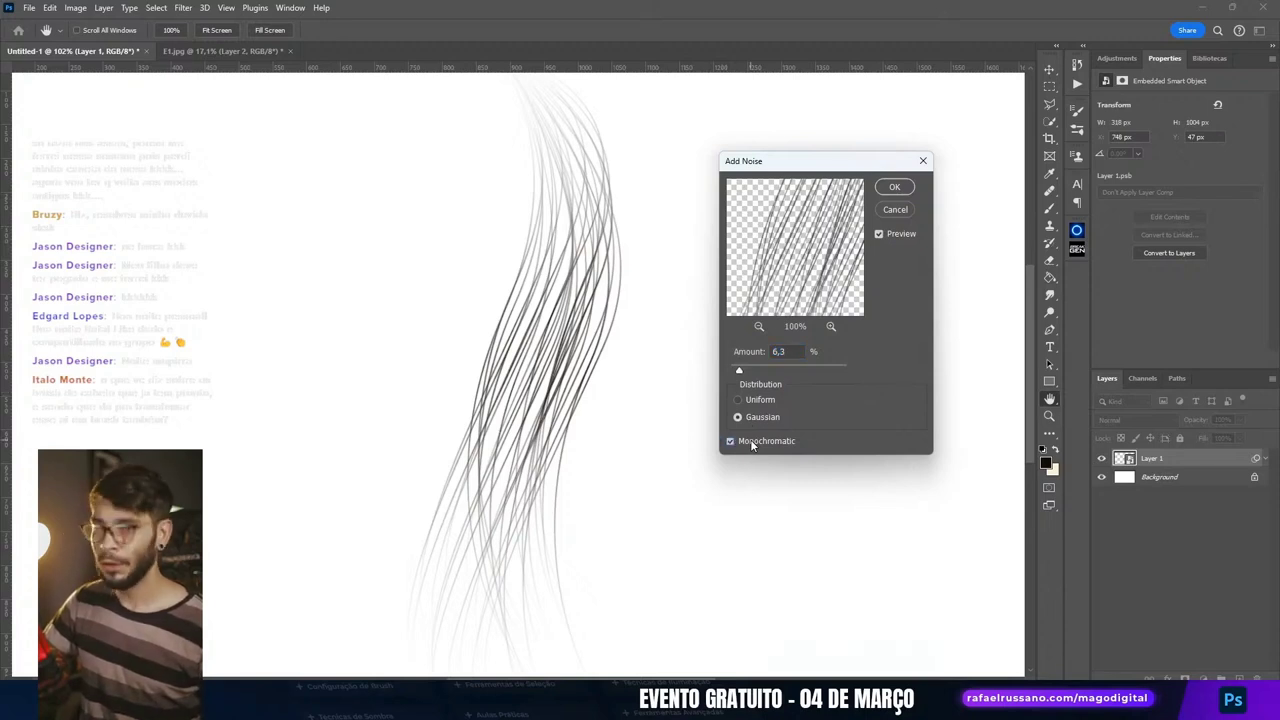
# Step: Apply Add Noise at about 9.16%, Gaussian and Monochromatic
pyautogui.scroll(2, 620, 325)
pyautogui.scroll(2, 640, 330)
pyautogui.scroll(2, 660, 337)
pyautogui.moveTo(723, 348); pyautogui.dragTo(752, 364)
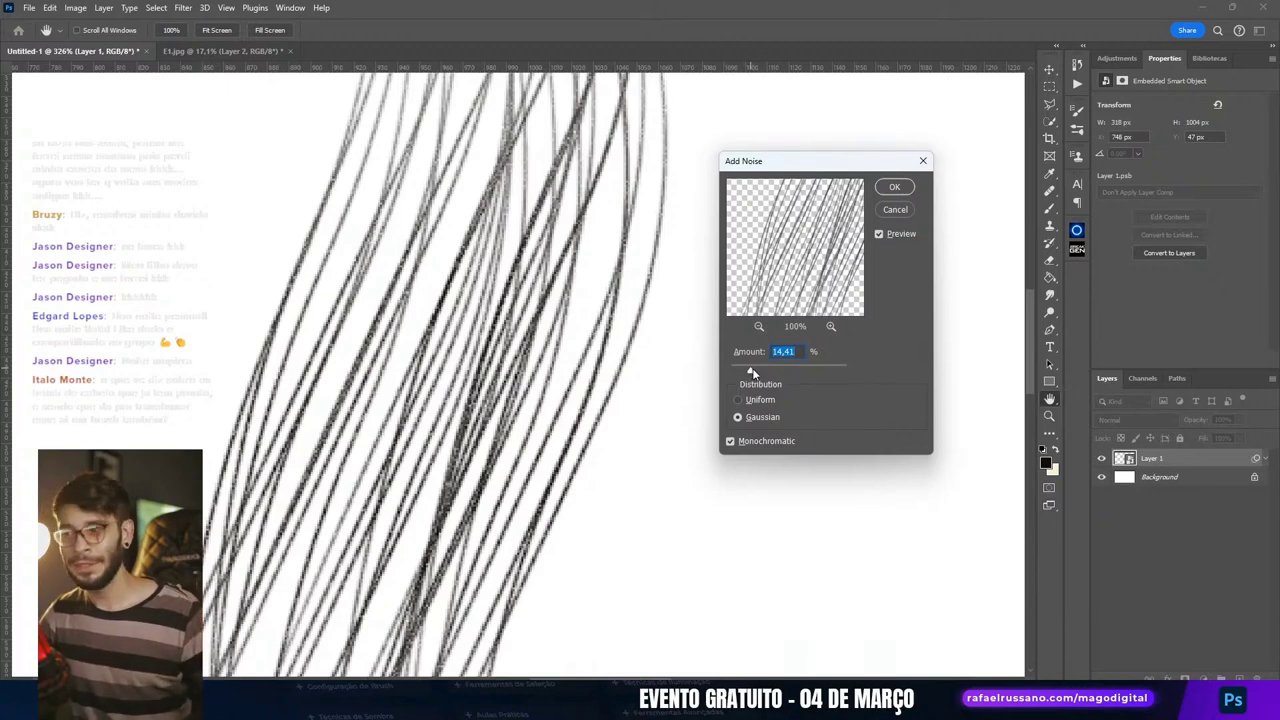
pyautogui.moveTo(767, 371); pyautogui.dragTo(776, 368)
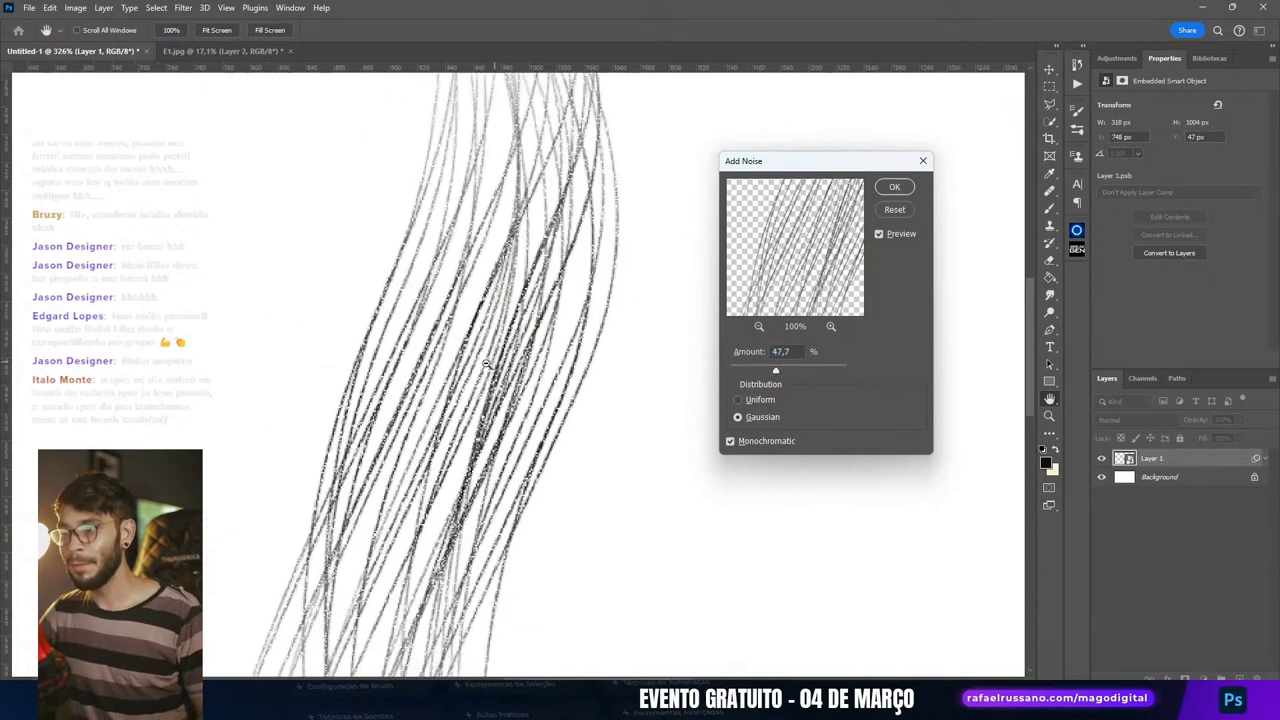
pyautogui.scroll(-5, 491, 363)
pyautogui.scroll(3, 465, 412)
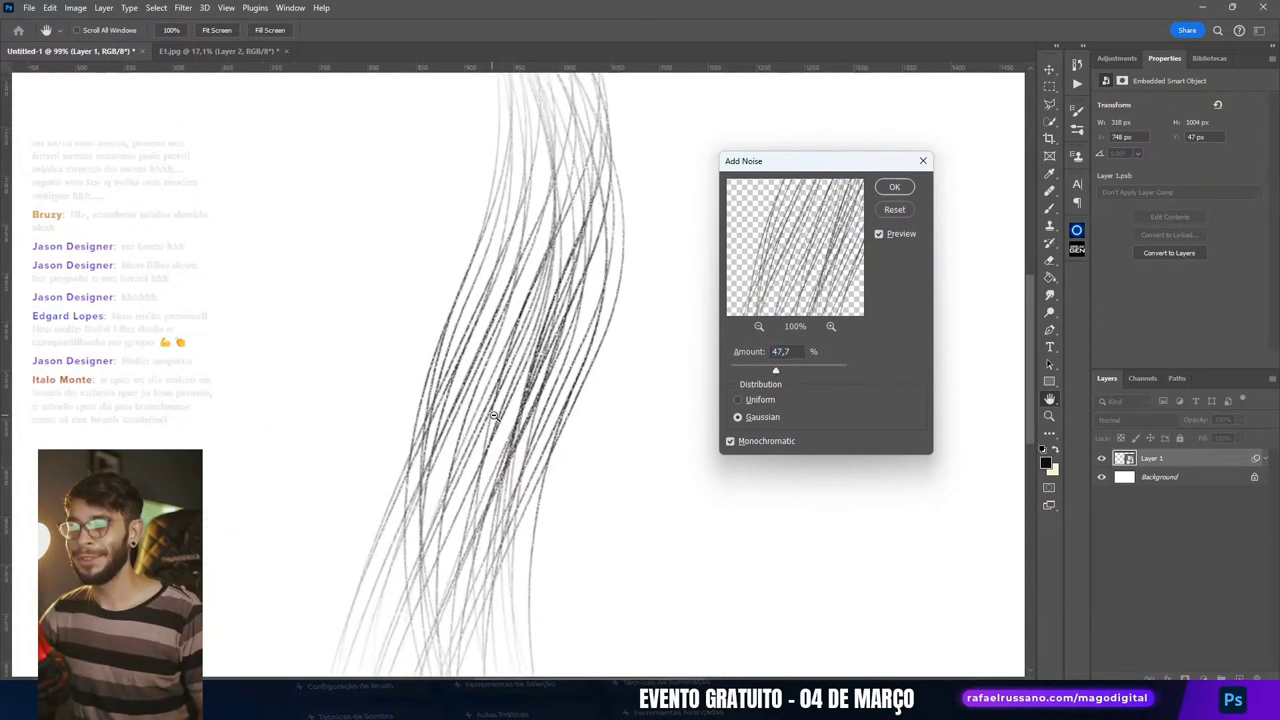
pyautogui.moveTo(763, 373); pyautogui.dragTo(747, 368)
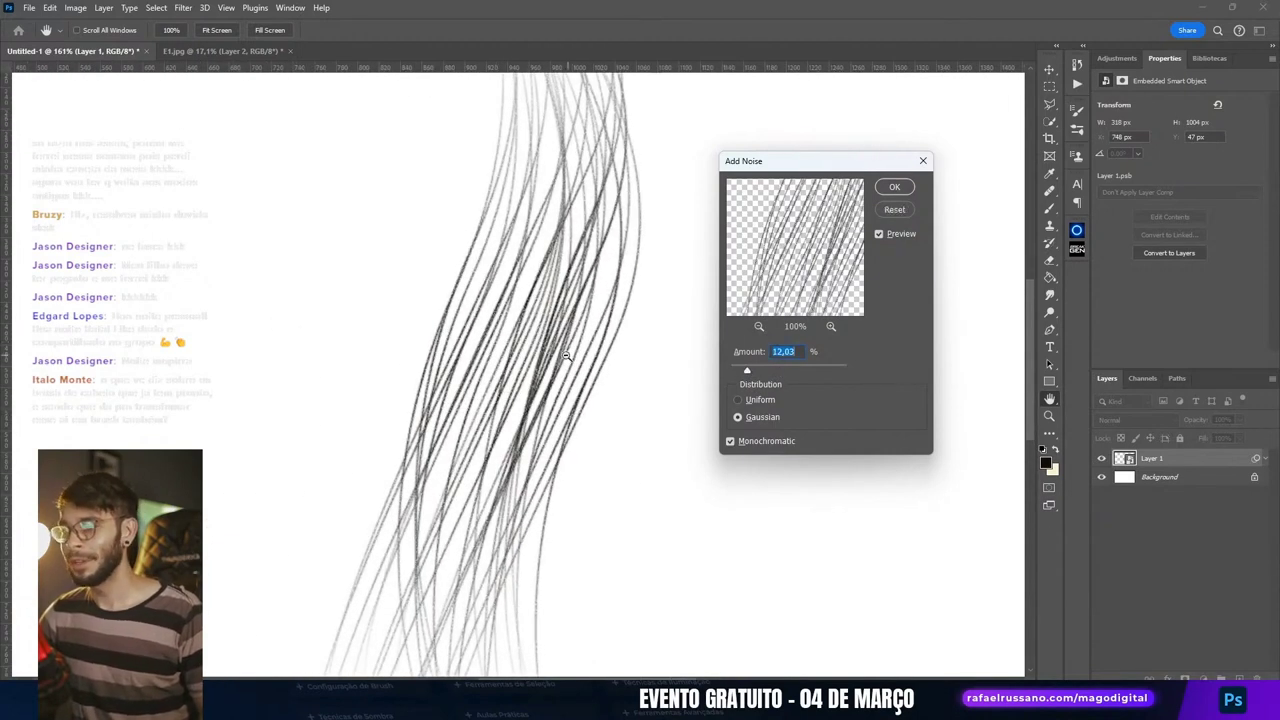
pyautogui.scroll(3, 396, 215)
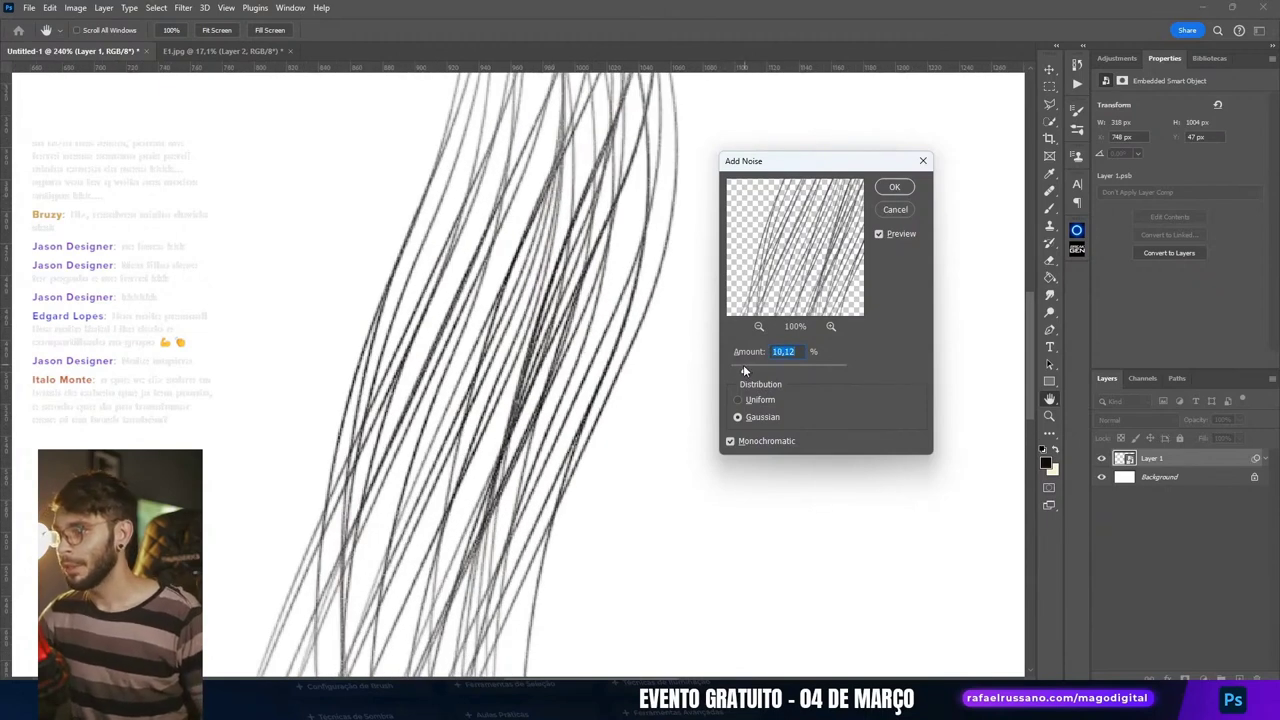
pyautogui.click(893, 188)
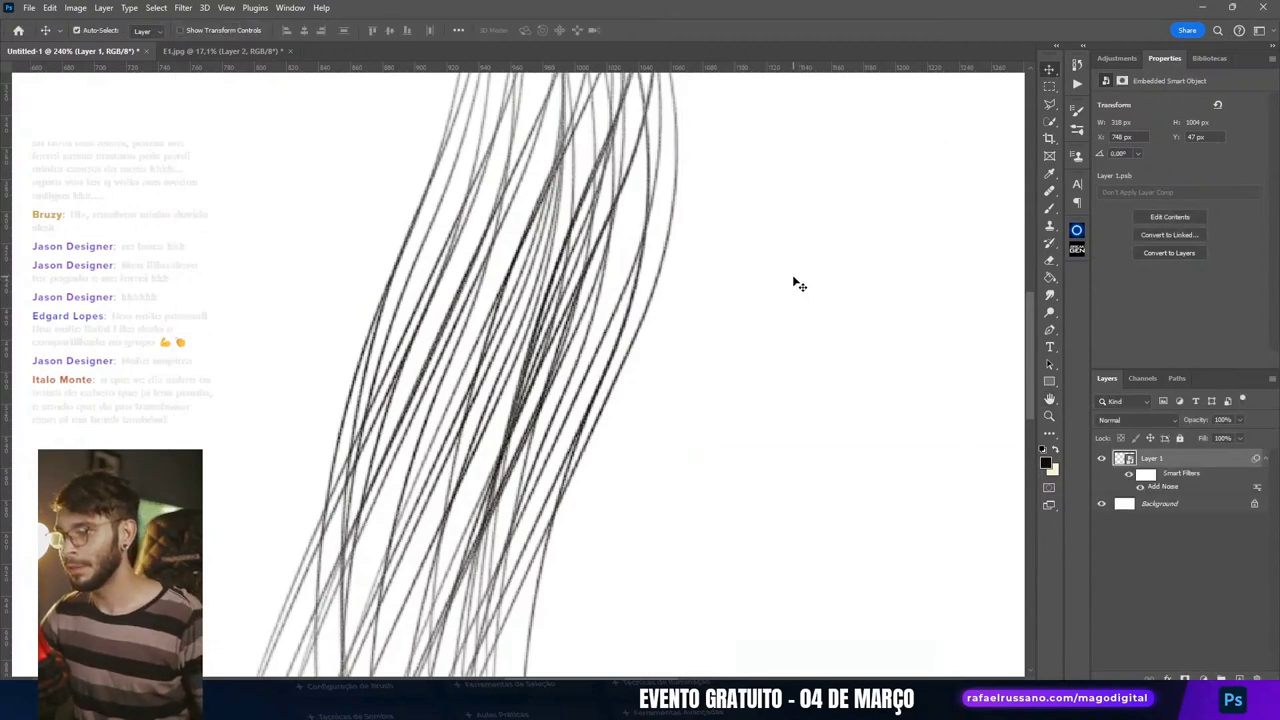
# Step: Copy the hair layer into E1.jpg, delete Layers 1 and 2, and place strands beside the head
pyautogui.scroll(2, 530, 398)
pyautogui.scroll(-3, 532, 402)
pyautogui.scroll(-5, 530, 402)
pyautogui.scroll(1, 531, 400)
pyautogui.moveTo(532, 408)
pyautogui.mouseDown()
pyautogui.moveTo(692, 355)
pyautogui.moveTo(800, 256)
pyautogui.mouseUp()
pyautogui.click(1160, 528)
pyautogui.keyDown('shift'); pyautogui.click(1170, 554); pyautogui.keyUp('shift')
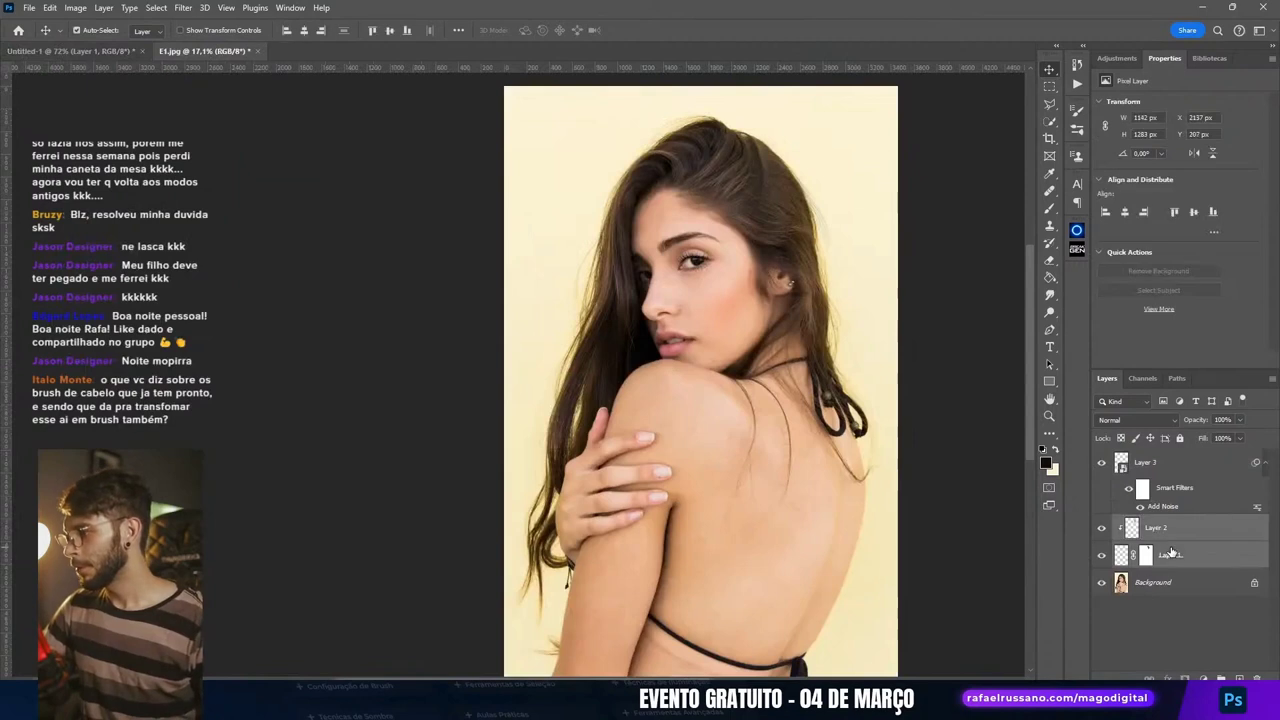
pyautogui.press('Delete')
pyautogui.click(1150, 462)
pyautogui.moveTo(703, 344); pyautogui.dragTo(858, 168)
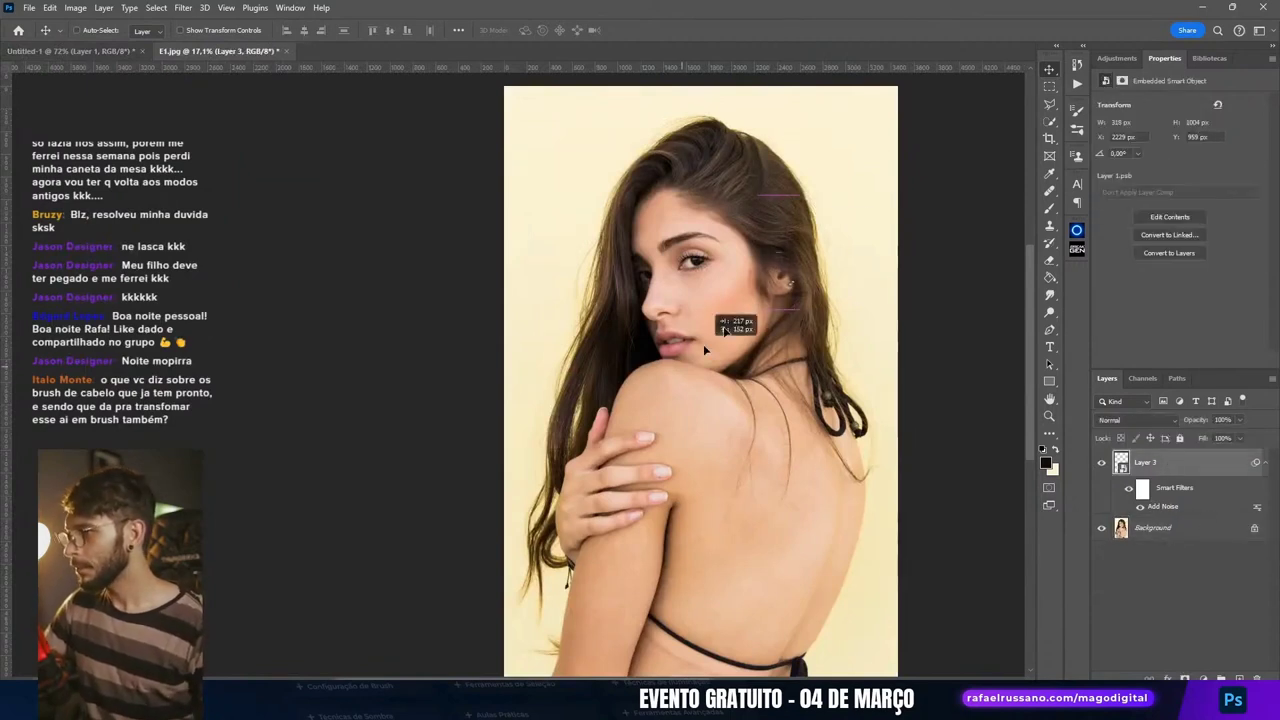
# Step: Stretch the strands taller, tilt them about -22°, and clip a new empty Layer 4 above
pyautogui.scroll(3, 858, 168)
pyautogui.scroll(1, 748, 277)
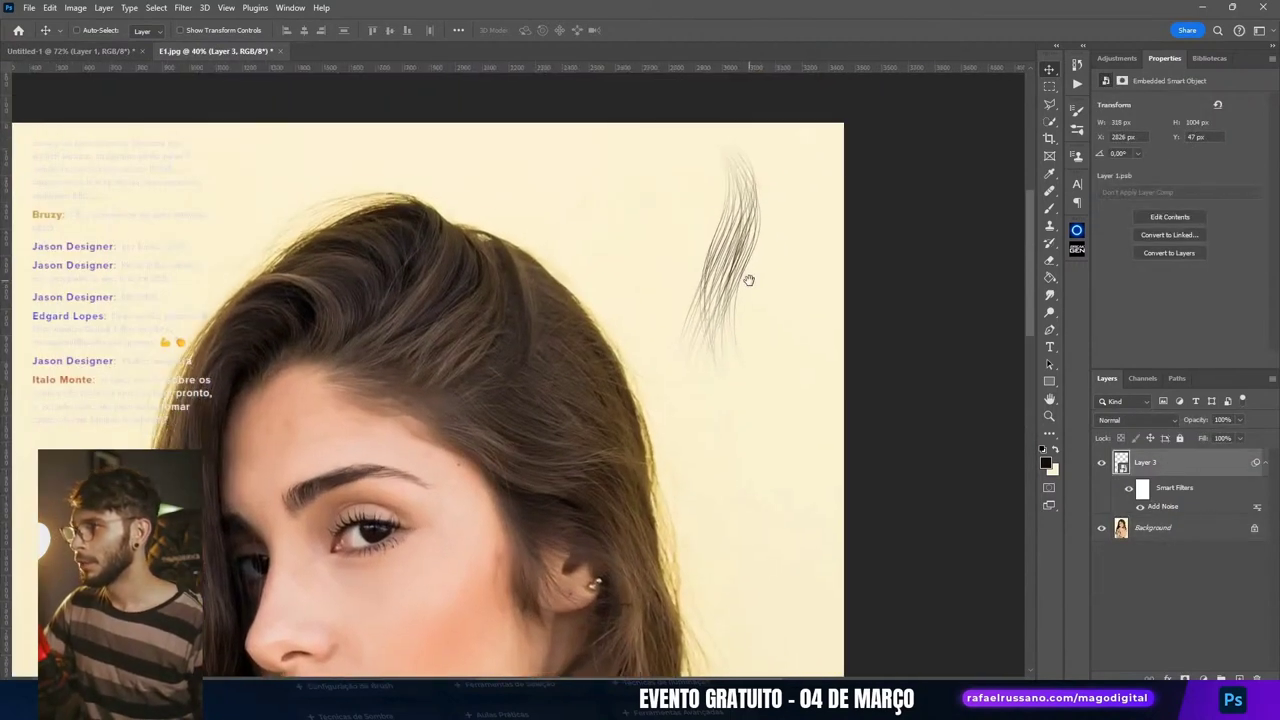
pyautogui.hotkey('ctrl', 't')
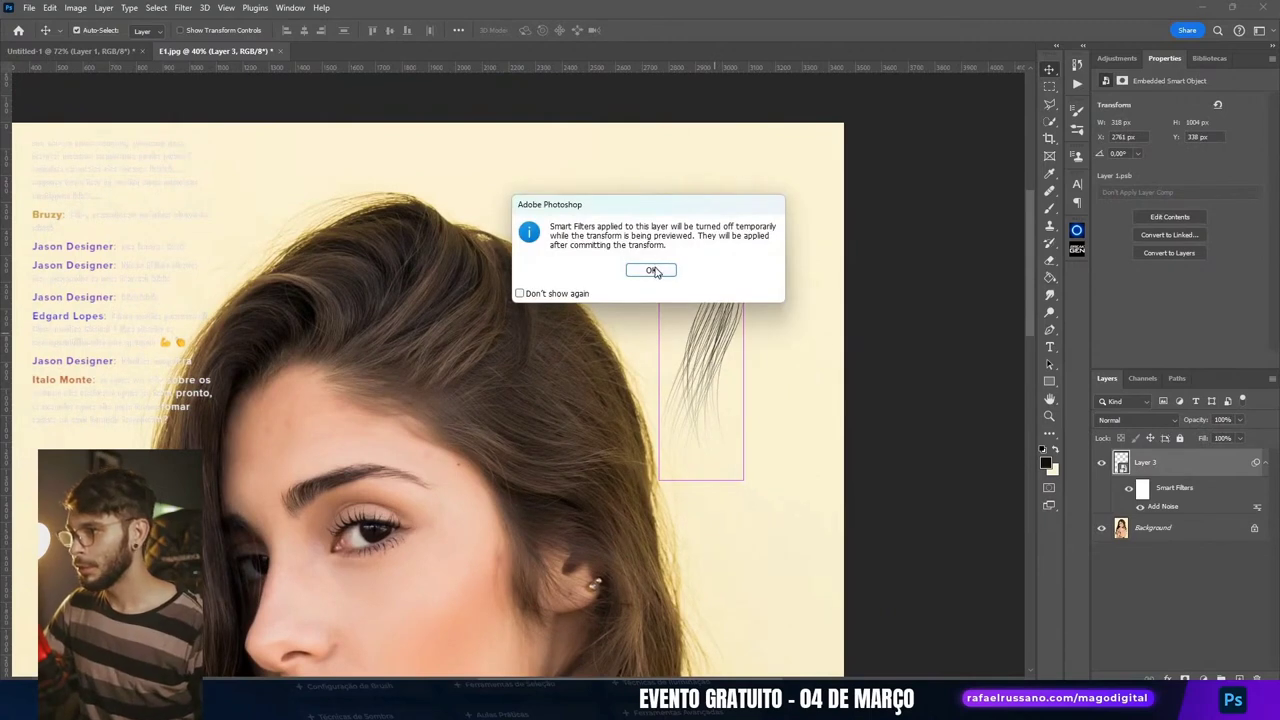
pyautogui.click(652, 271)
pyautogui.moveTo(702, 480); pyautogui.dragTo(702, 593)
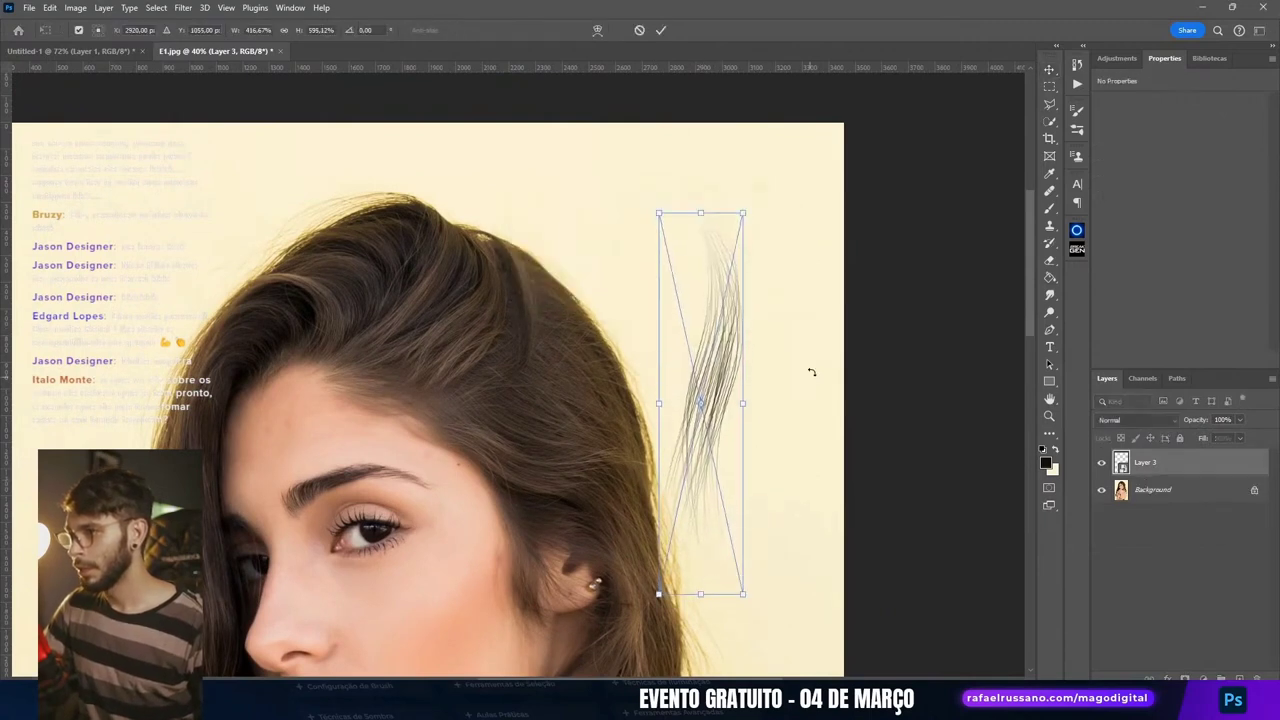
pyautogui.moveTo(811, 371); pyautogui.dragTo(806, 326)
pyautogui.press('Return')
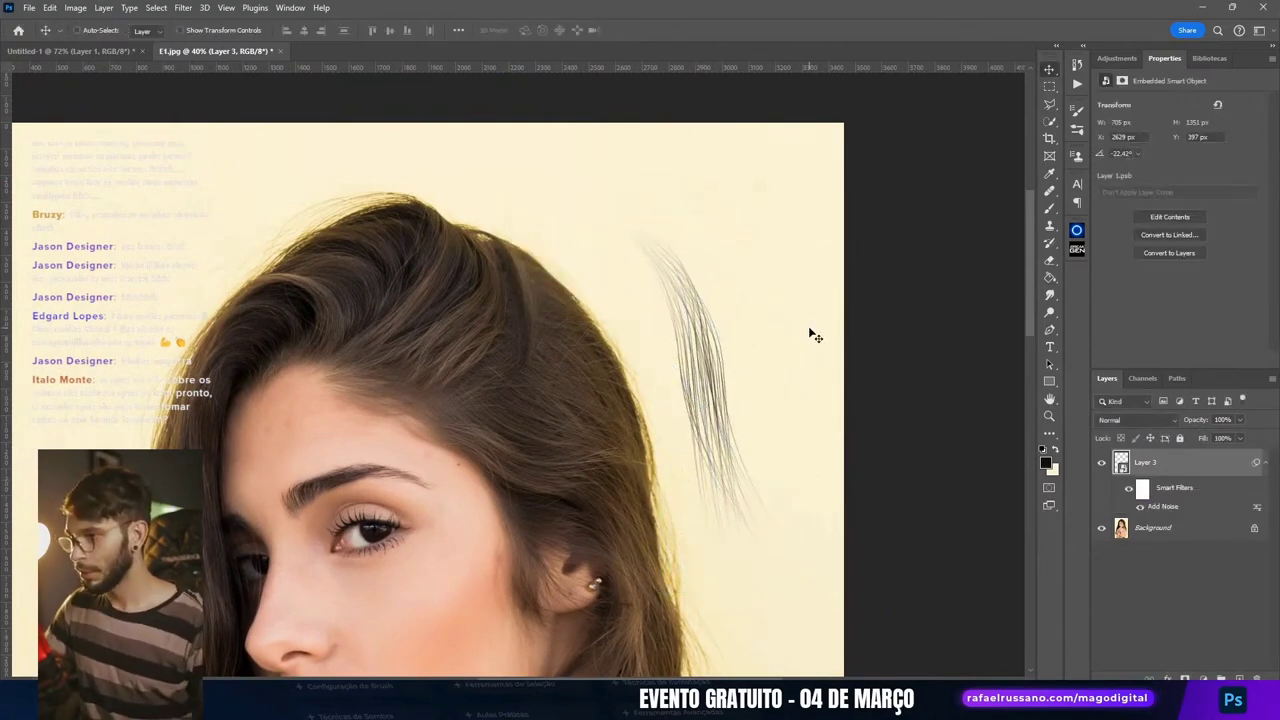
pyautogui.click(1239, 679)
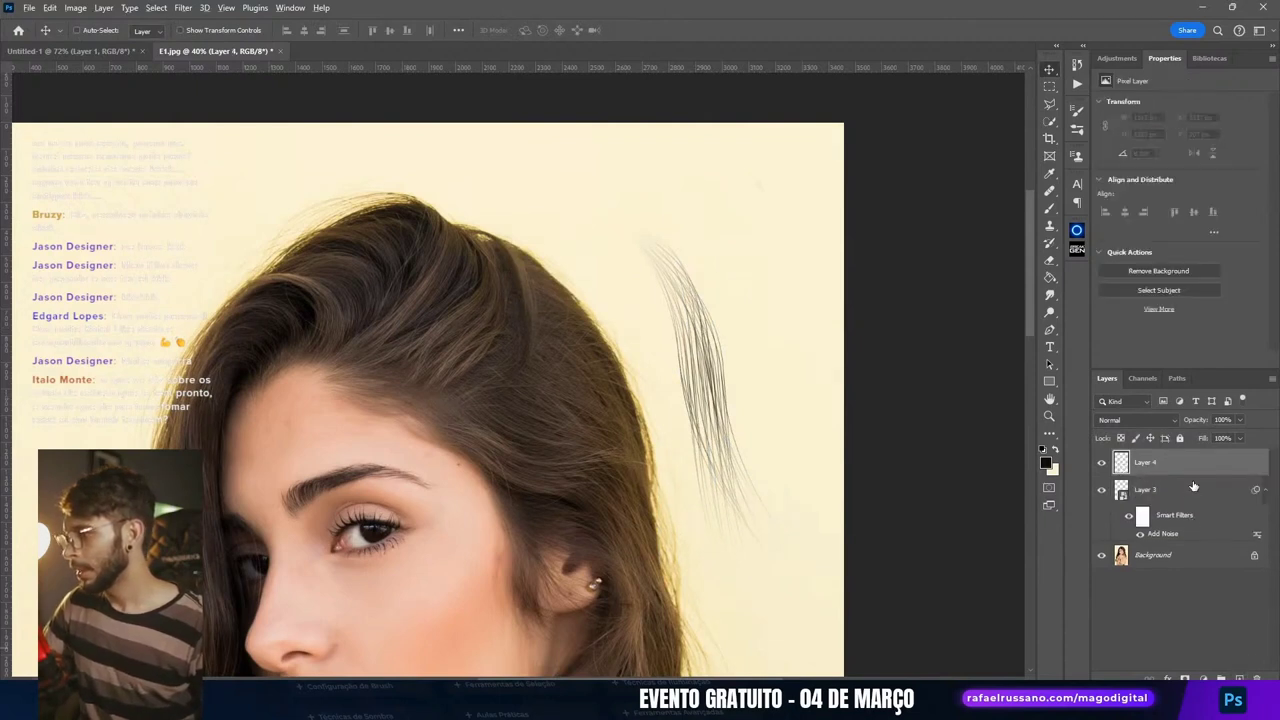
pyautogui.moveTo(1180, 470); pyautogui.dragTo(1182, 470)
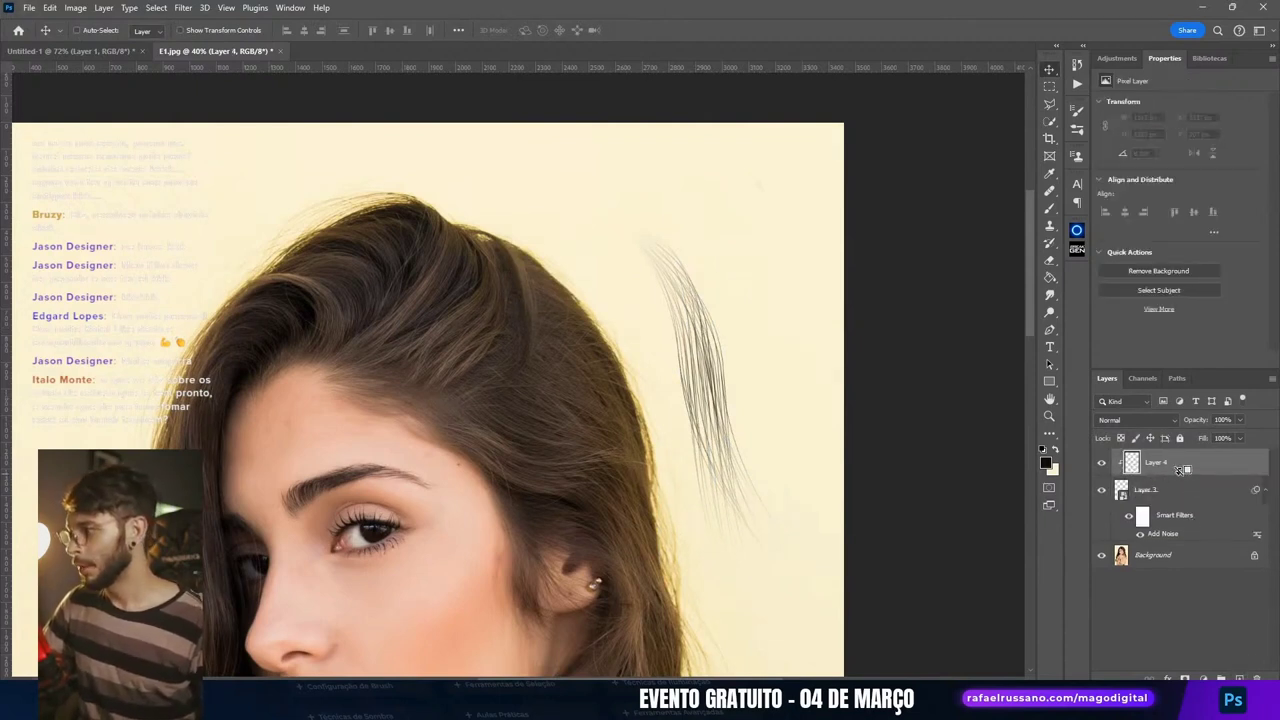
# Step: Choose a soft brush at 52% opacity and 54% flow
pyautogui.press('b')
pyautogui.rightClick(1184, 466)
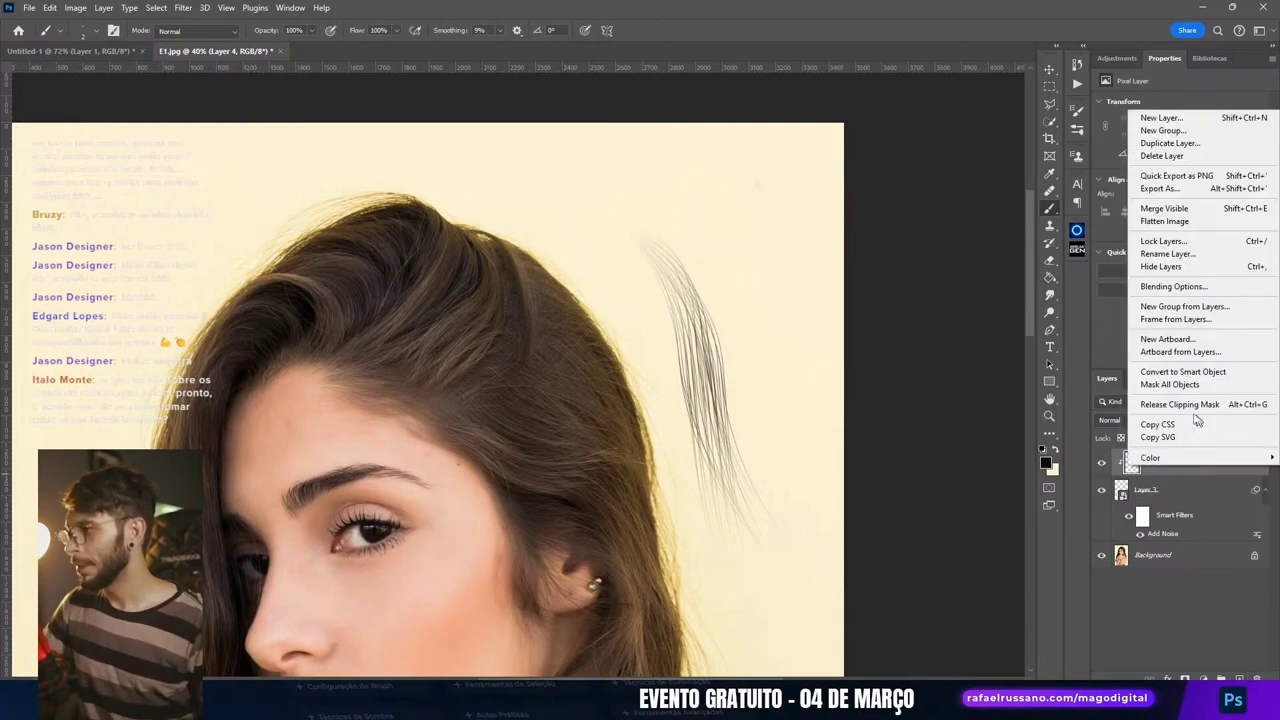
pyautogui.click(1176, 478)
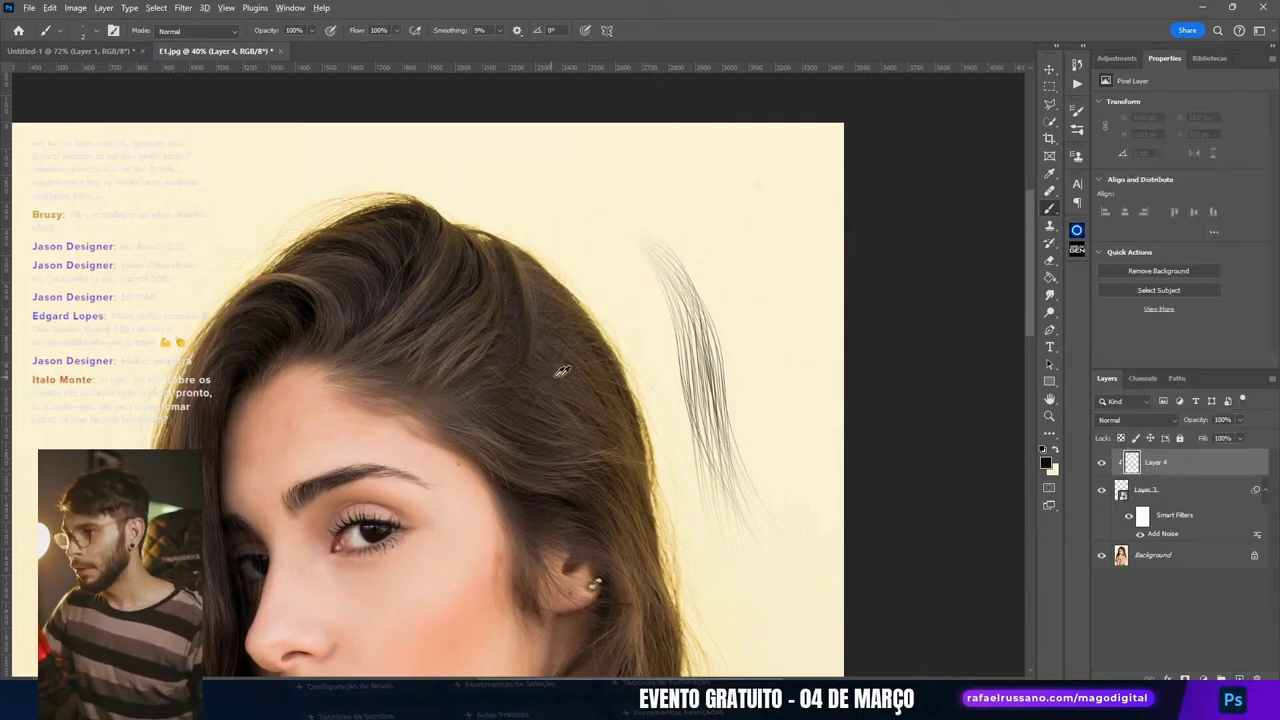
pyautogui.rightClick(657, 388)
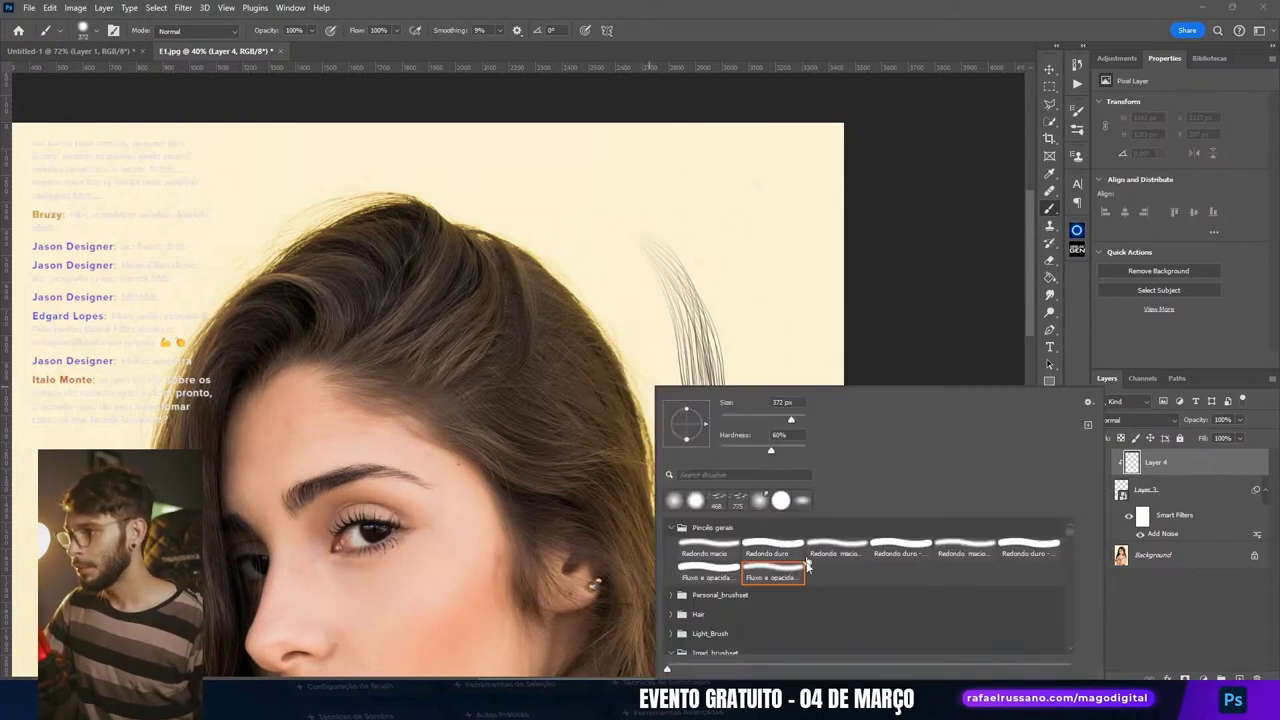
pyautogui.moveTo(265, 32); pyautogui.dragTo(238, 33)
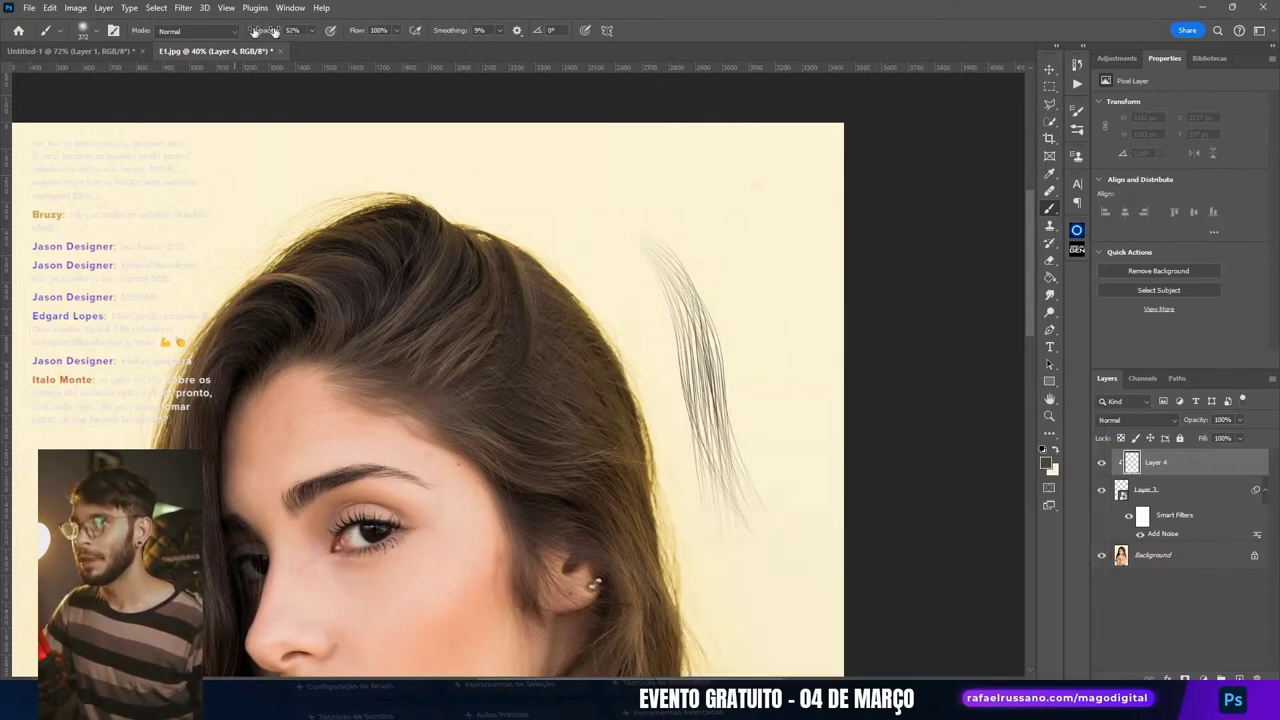
pyautogui.moveTo(355, 32); pyautogui.dragTo(325, 32)
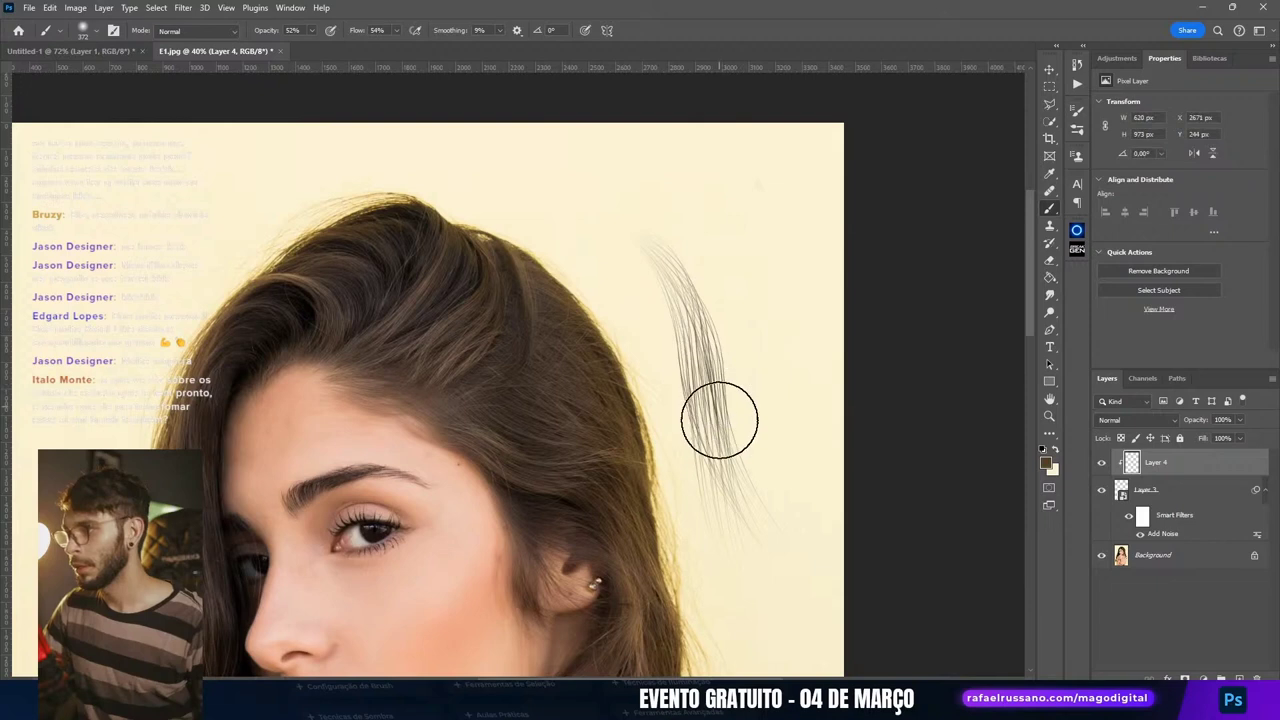
# Step: Rotate Layer 3's strands to about -19° and move them onto the right hairline
pyautogui.press('v')
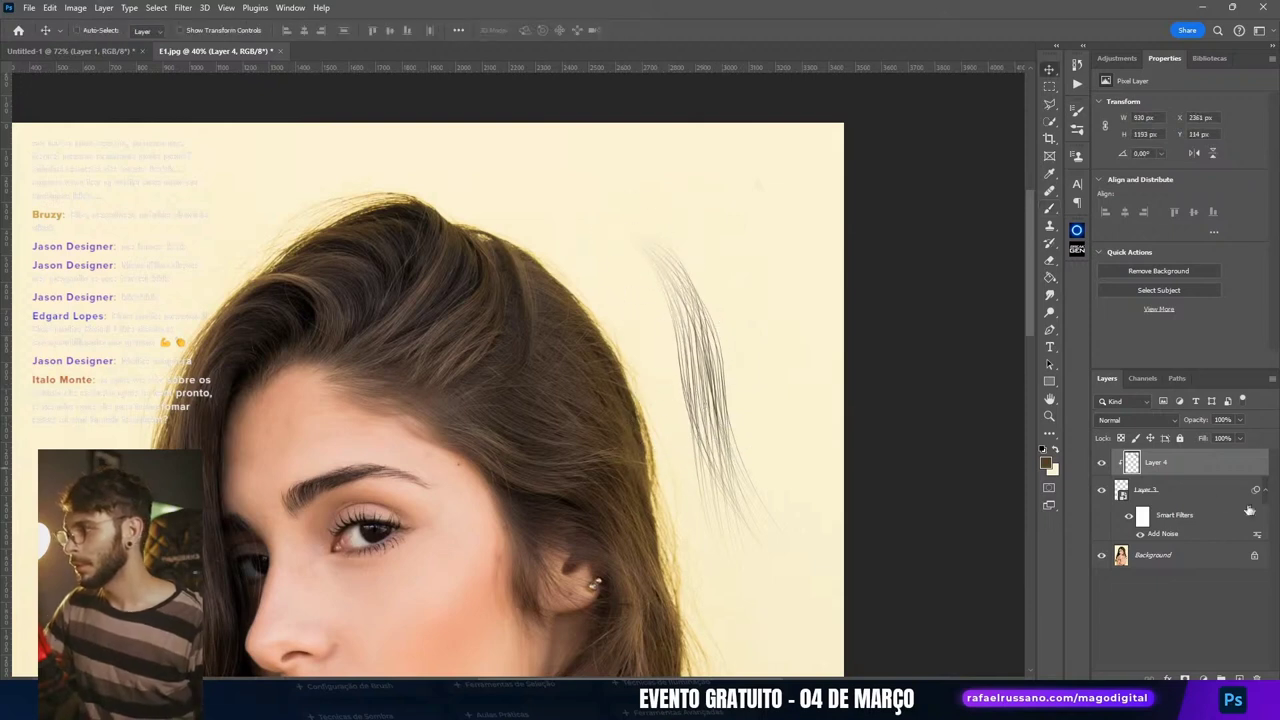
pyautogui.keyDown('shift'); pyautogui.click(1110, 491); pyautogui.keyUp('shift')
pyautogui.hotkey('ctrl', 't')
pyautogui.click(654, 269)
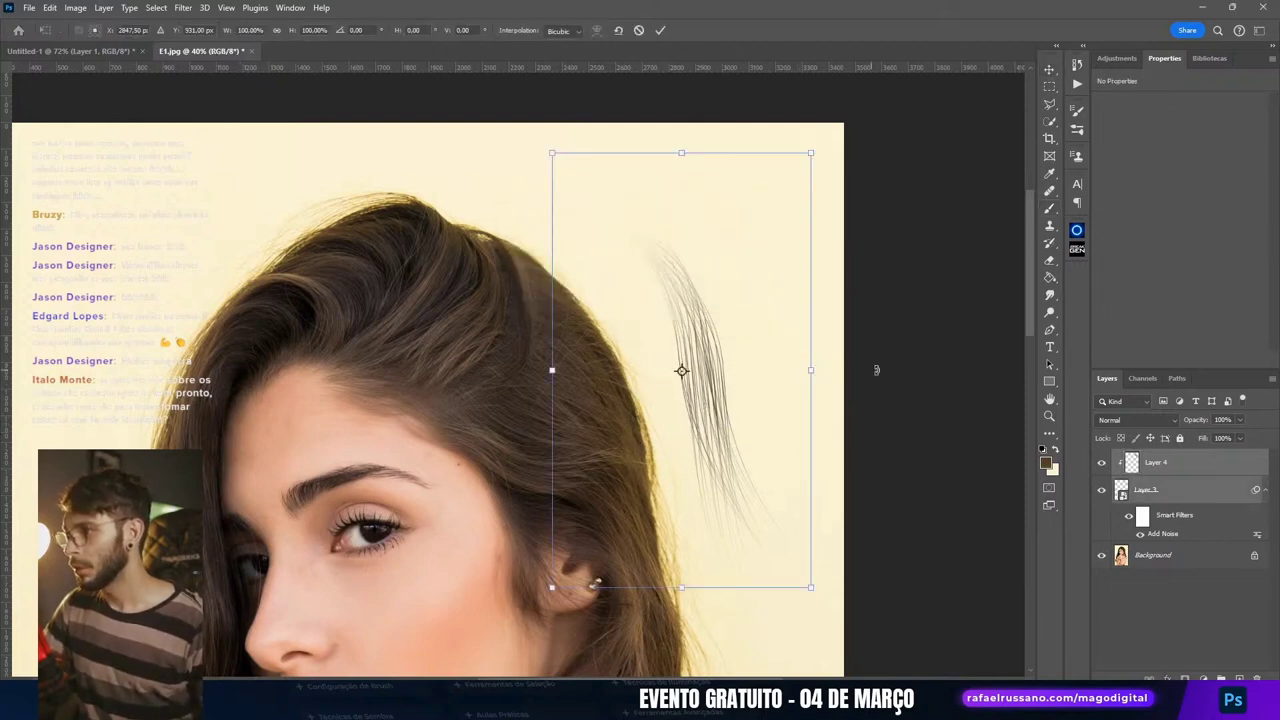
pyautogui.moveTo(872, 366); pyautogui.dragTo(842, 295)
pyautogui.moveTo(776, 460); pyautogui.dragTo(679, 448)
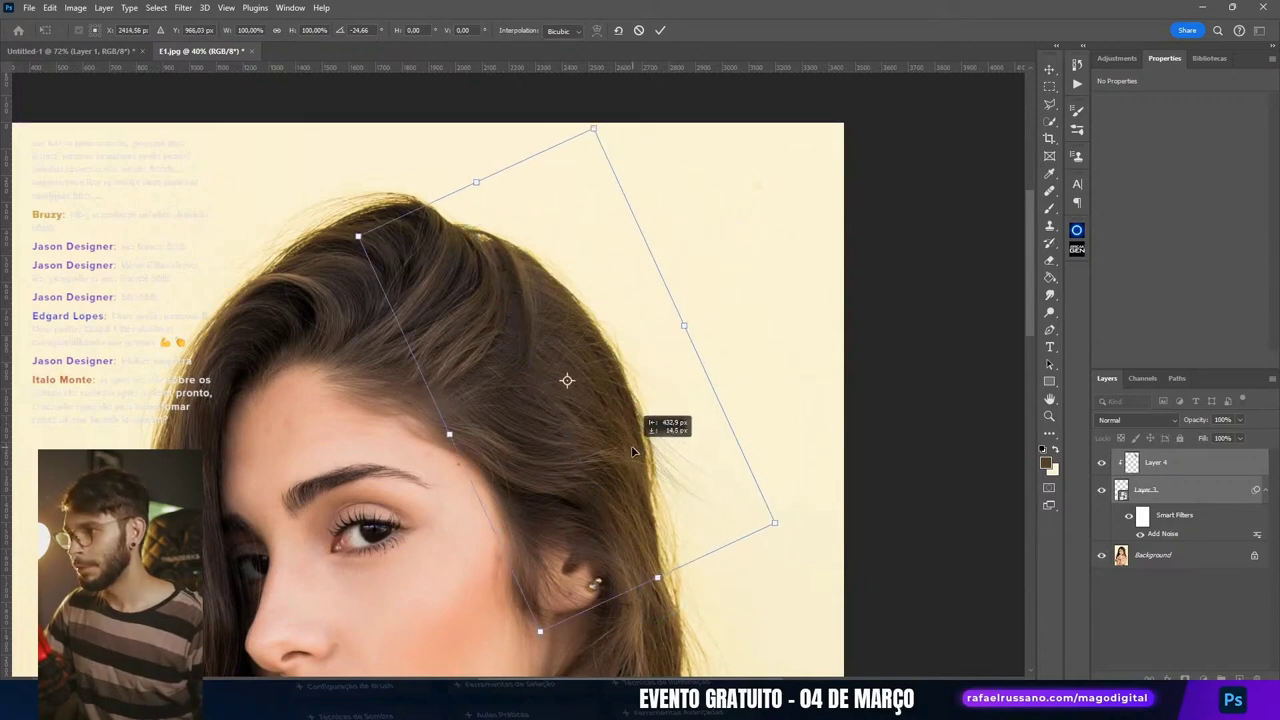
pyautogui.moveTo(743, 391); pyautogui.dragTo(758, 398)
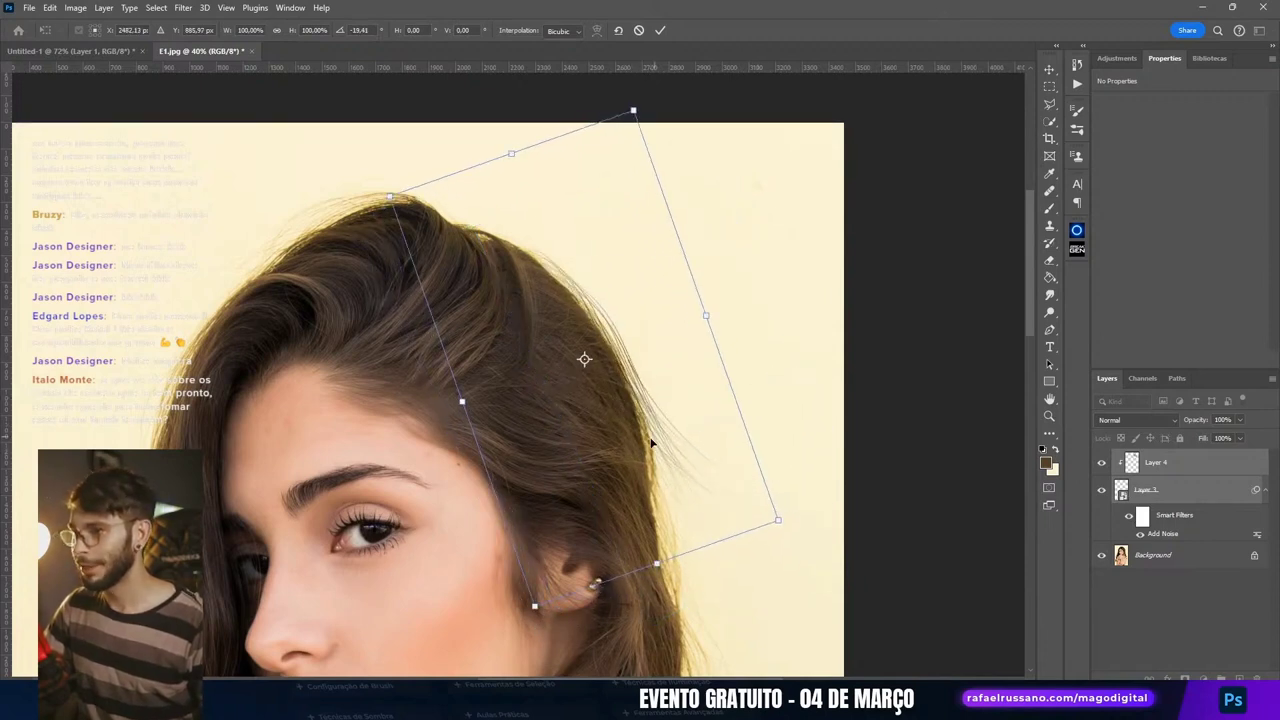
pyautogui.moveTo(652, 436); pyautogui.dragTo(646, 442)
pyautogui.press('Return')
# Step: Paint brown on clipped Layer 4 to tint the strands into the hair
pyautogui.scroll(2, 758, 380)
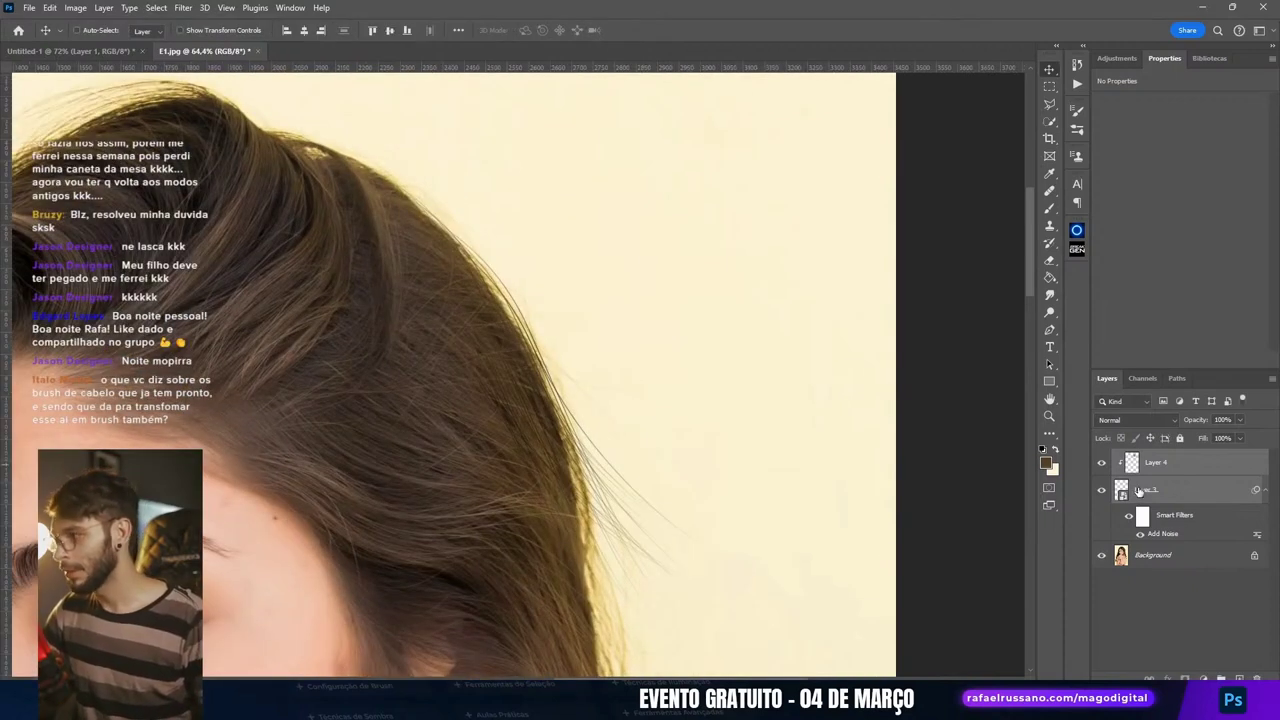
pyautogui.click(1156, 462)
pyautogui.press('b')
pyautogui.moveTo(457, 320)
pyautogui.mouseDown()
pyautogui.moveTo(500, 457)
pyautogui.moveTo(520, 386)
pyautogui.moveTo(614, 371)
pyautogui.moveTo(714, 614)
pyautogui.mouseUp()
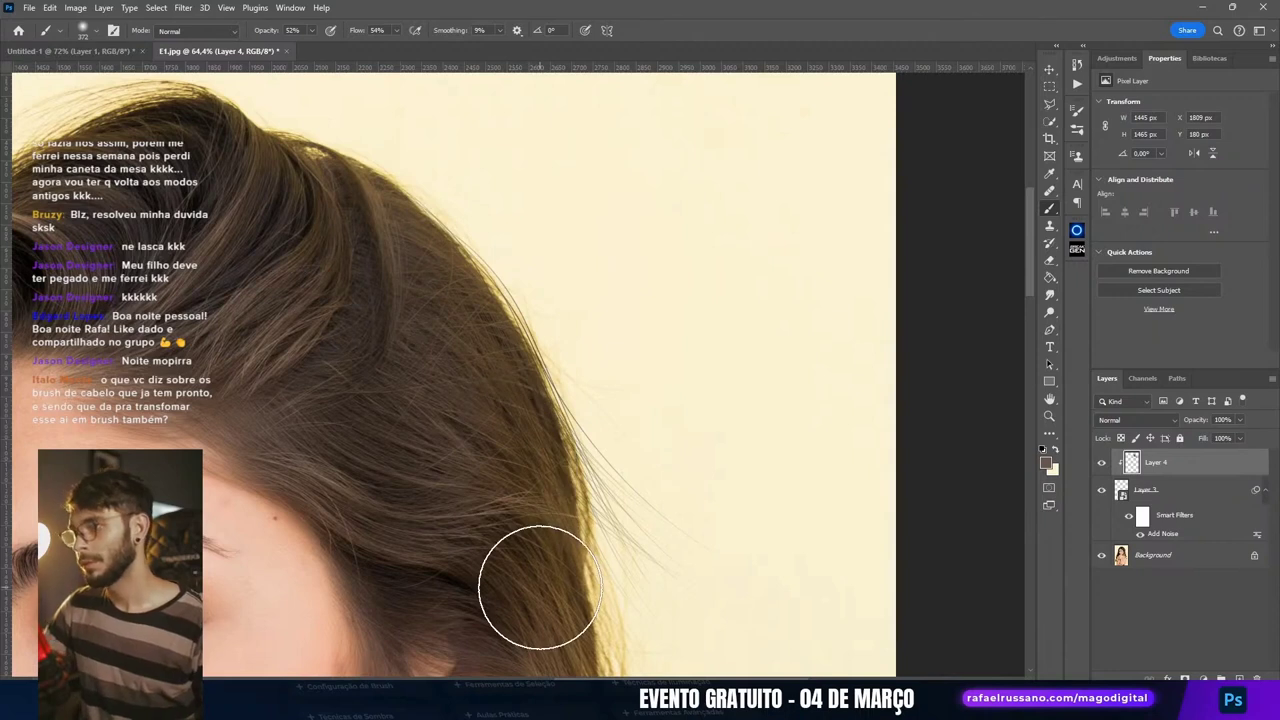
pyautogui.press('v')
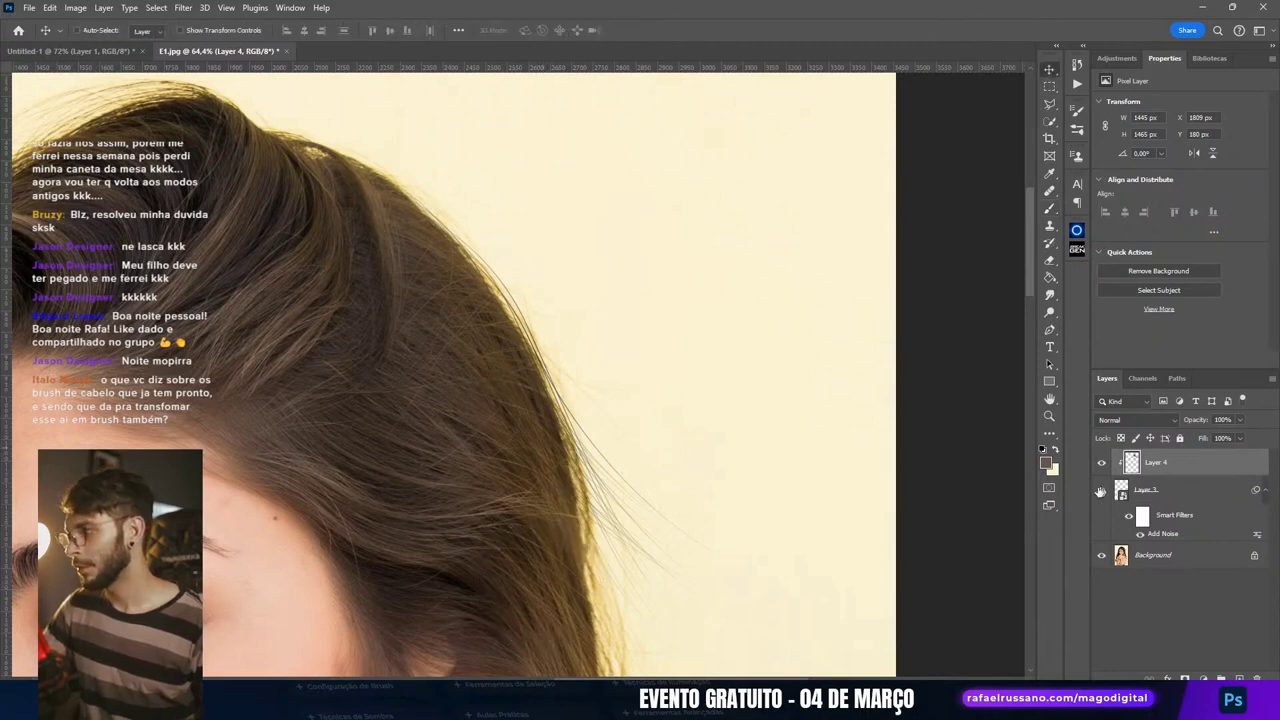
pyautogui.scroll(-3, 565, 283)
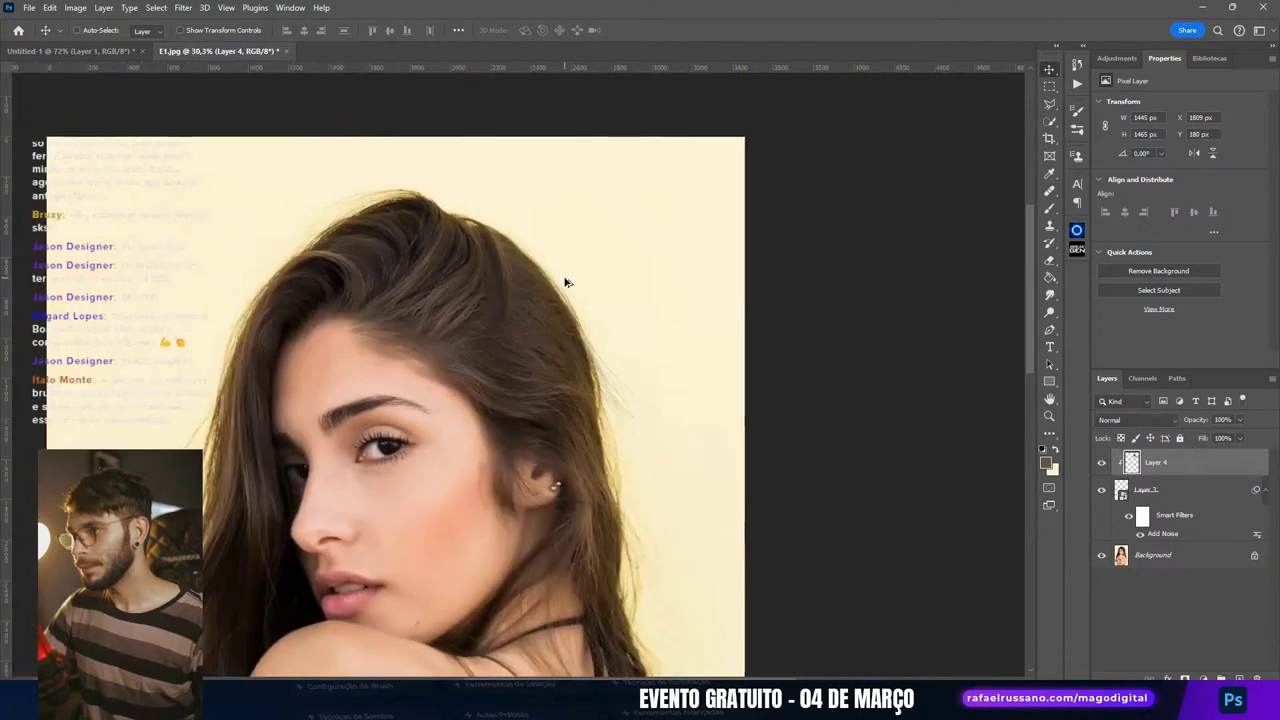
pyautogui.scroll(-3, 565, 283)
pyautogui.scroll(-1, 551, 303)
pyautogui.scroll(1, 503, 388)
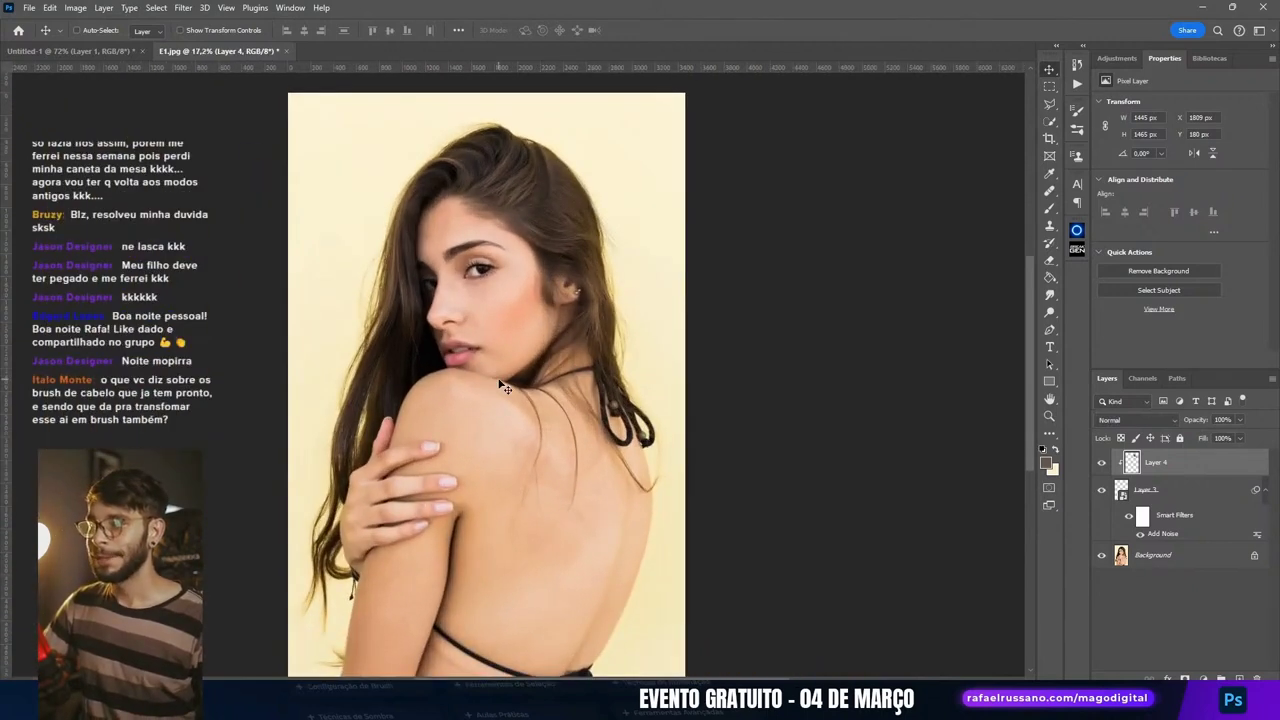
pyautogui.scroll(1, 650, 300)
pyautogui.scroll(1, 797, 201)
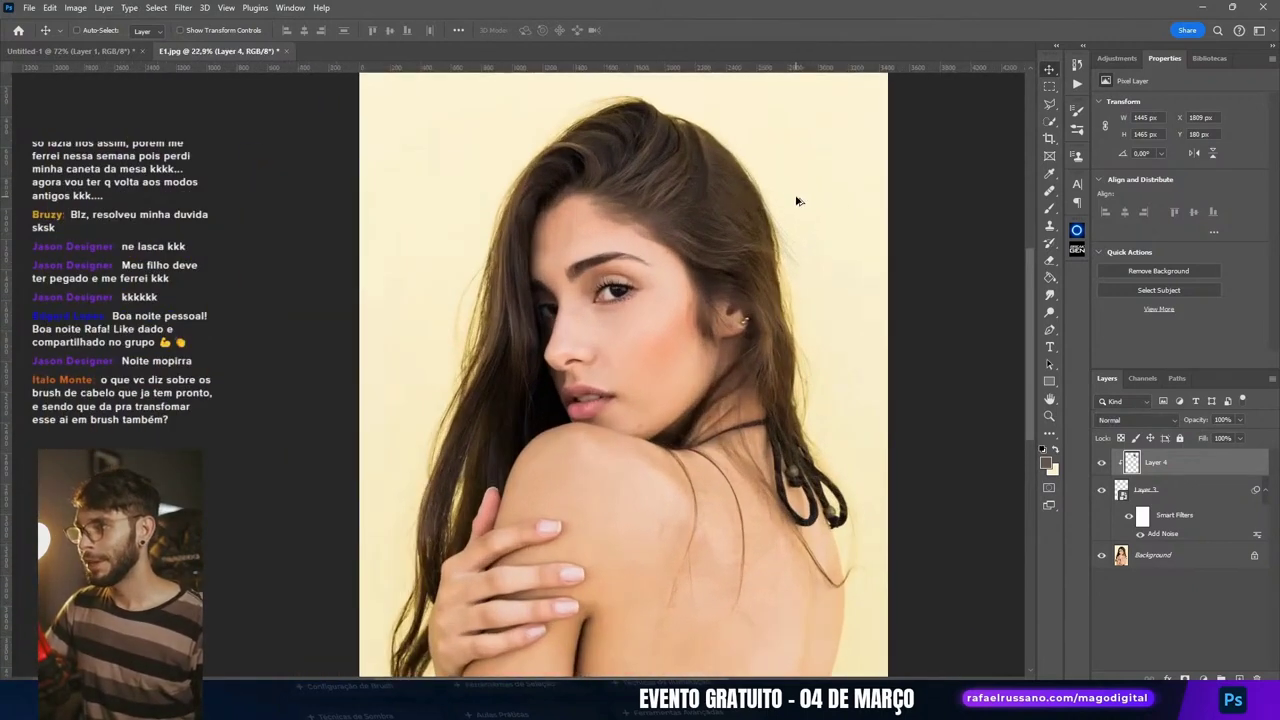
# Step: Move Layer 3's strands to the left hairline and rotate them about 58°
pyautogui.keyDown('ctrl'); pyautogui.click(810, 285); pyautogui.keyUp('ctrl')
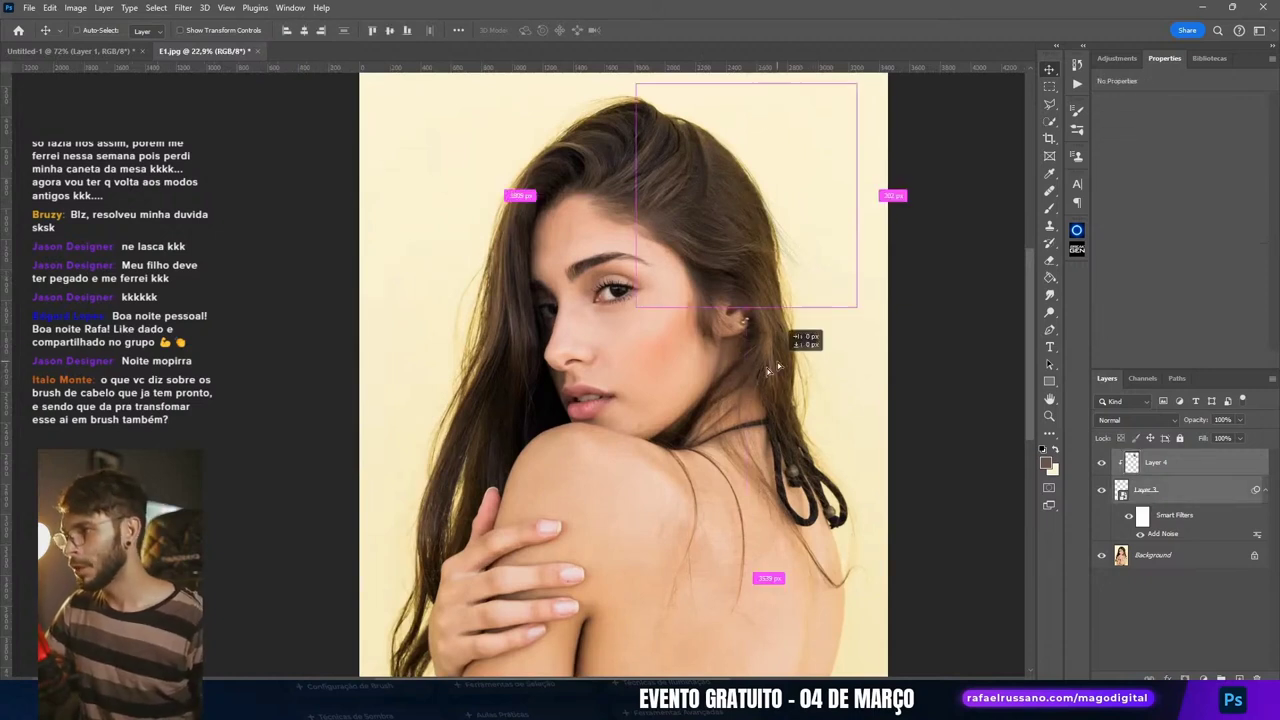
pyautogui.moveTo(783, 365); pyautogui.dragTo(476, 401)
pyautogui.hotkey('ctrl', 't')
pyautogui.press('Return')
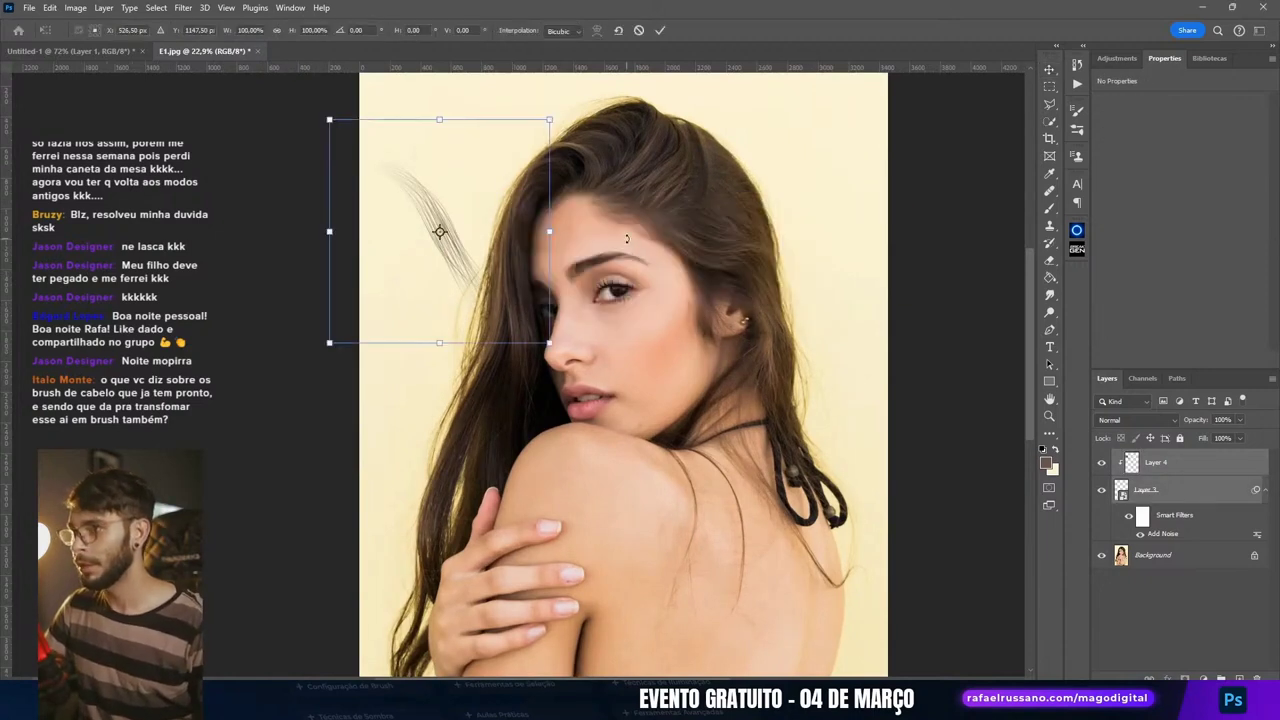
pyautogui.moveTo(627, 238); pyautogui.dragTo(580, 345)
pyautogui.moveTo(435, 215); pyautogui.dragTo(519, 254)
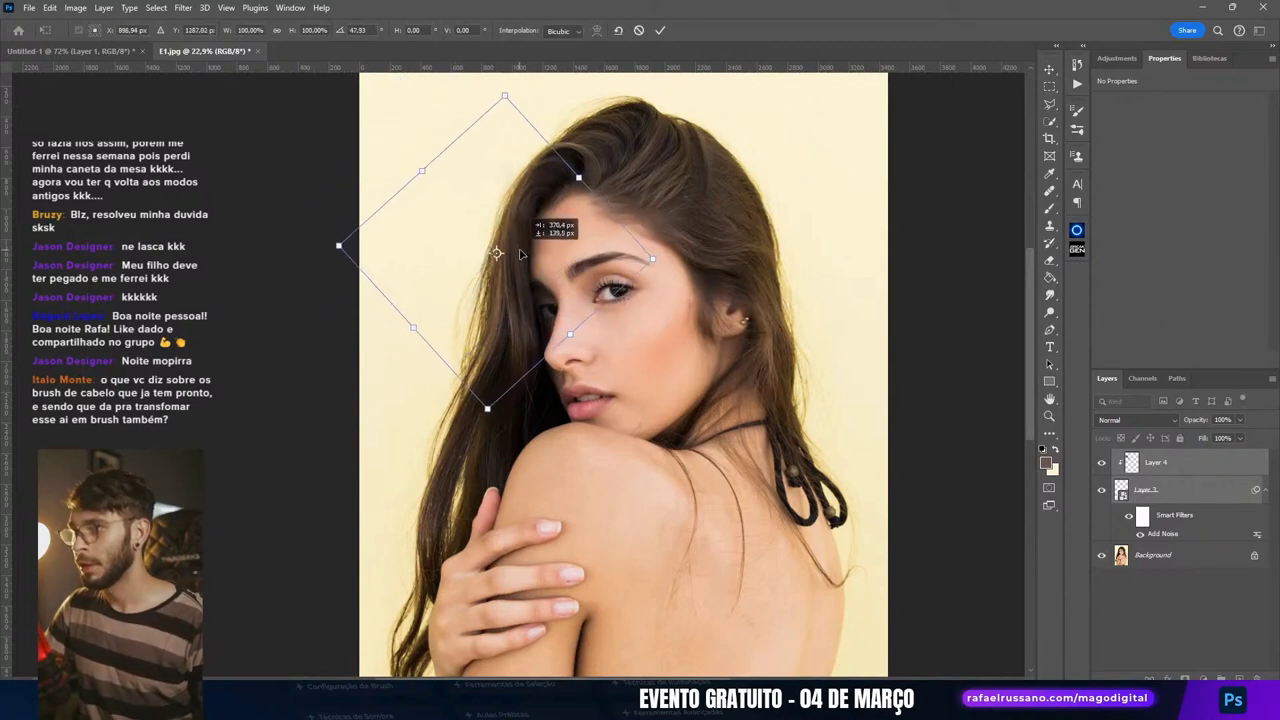
pyautogui.moveTo(336, 246); pyautogui.dragTo(343, 214)
pyautogui.moveTo(545, 311); pyautogui.dragTo(549, 318)
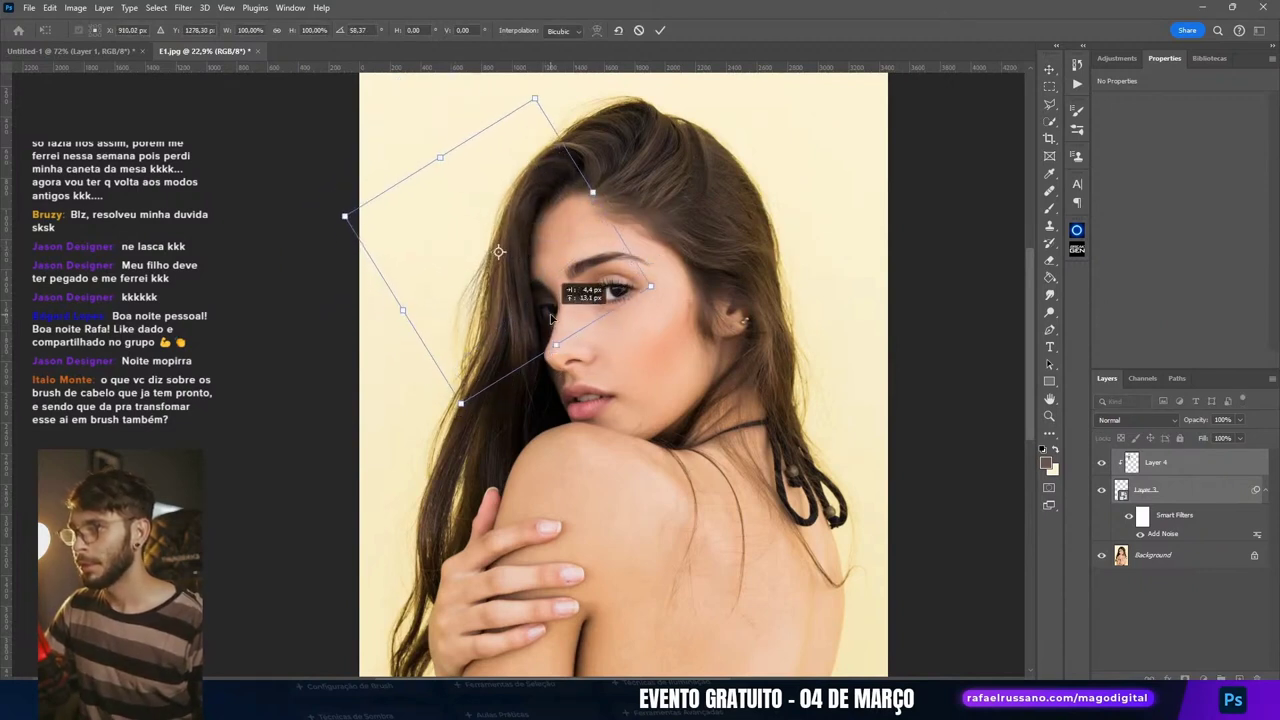
pyautogui.press('Return')
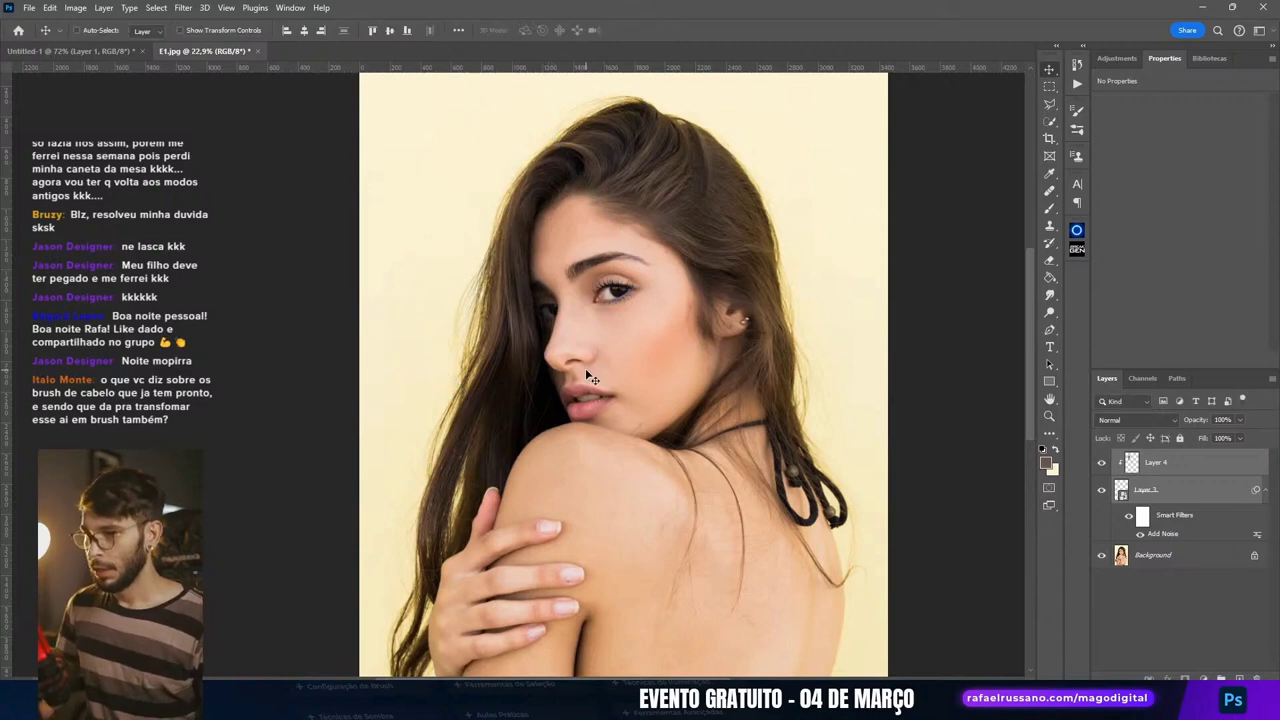
# Step: Toggle Layer 4's brown tint off and on to compare the strands
pyautogui.scroll(2, 470, 280)
pyautogui.scroll(2, 470, 280)
pyautogui.scroll(2, 470, 280)
pyautogui.scroll(2, 538, 240)
pyautogui.click(1148, 466)
pyautogui.click(1102, 464)
pyautogui.click(1102, 464)
pyautogui.click(1102, 464)
pyautogui.scroll(-3, 486, 305)
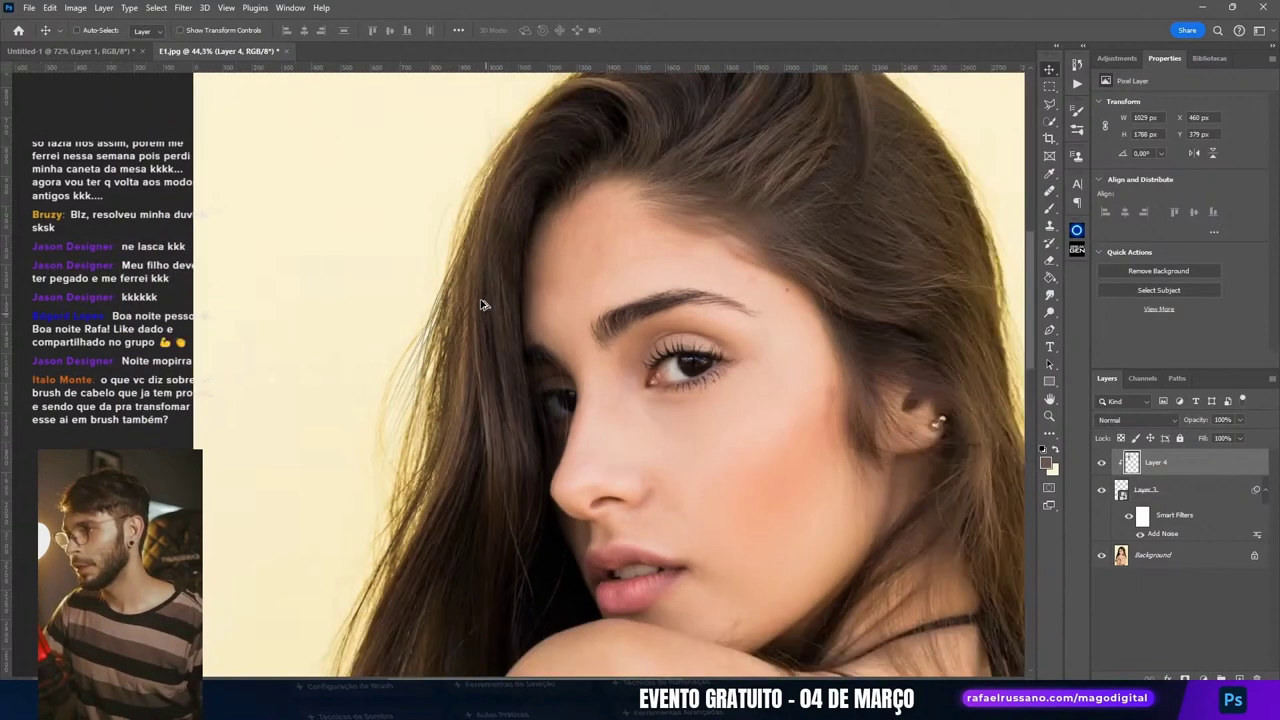
# Step: Duplicate the strands with their tint, merge the copies, and move them onto the hair's left edge
pyautogui.keyDown('shift'); pyautogui.click(1187, 501); pyautogui.keyUp('shift')
pyautogui.hotkey('ctrl', 'j')
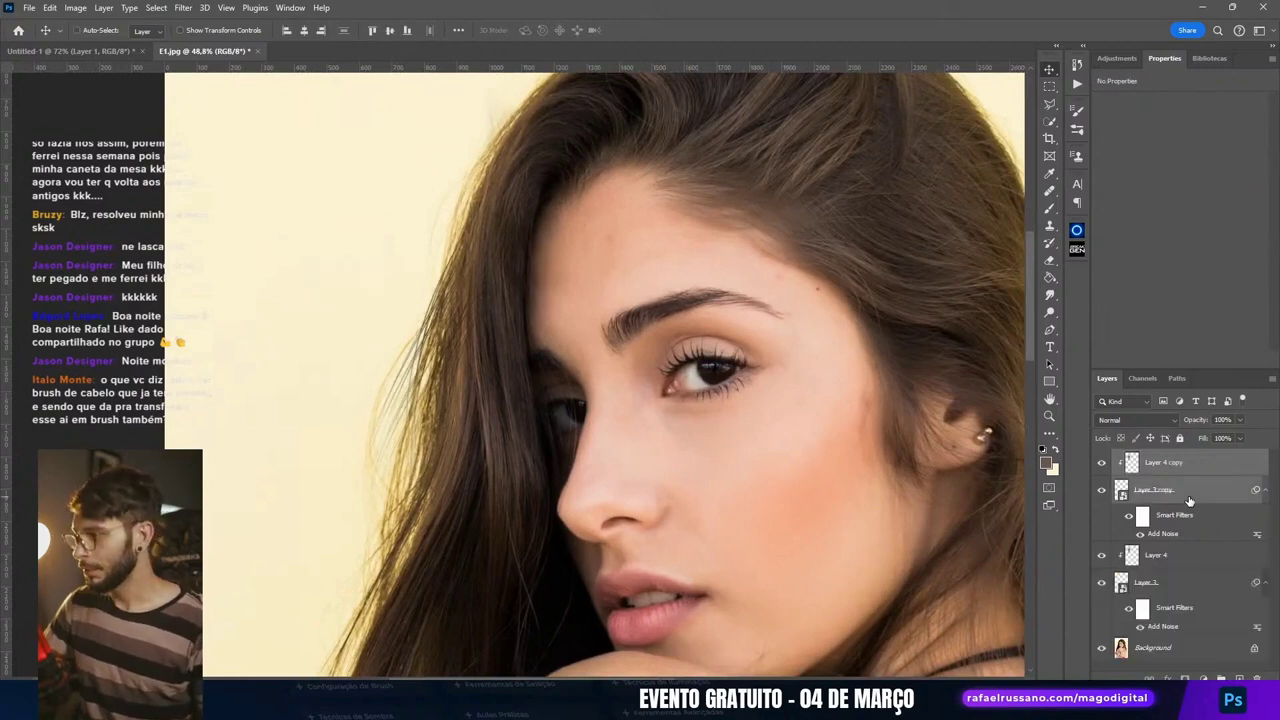
pyautogui.rightClick(1188, 500)
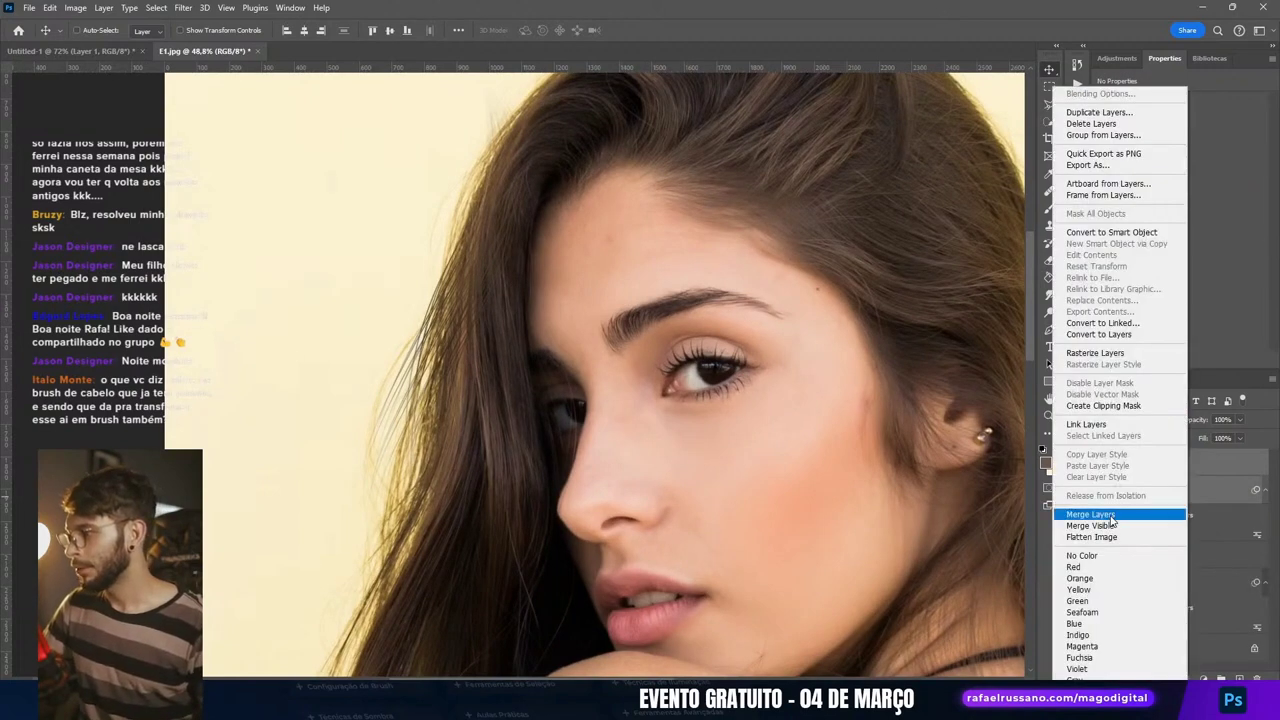
pyautogui.click(1111, 517)
pyautogui.moveTo(631, 432); pyautogui.dragTo(422, 392)
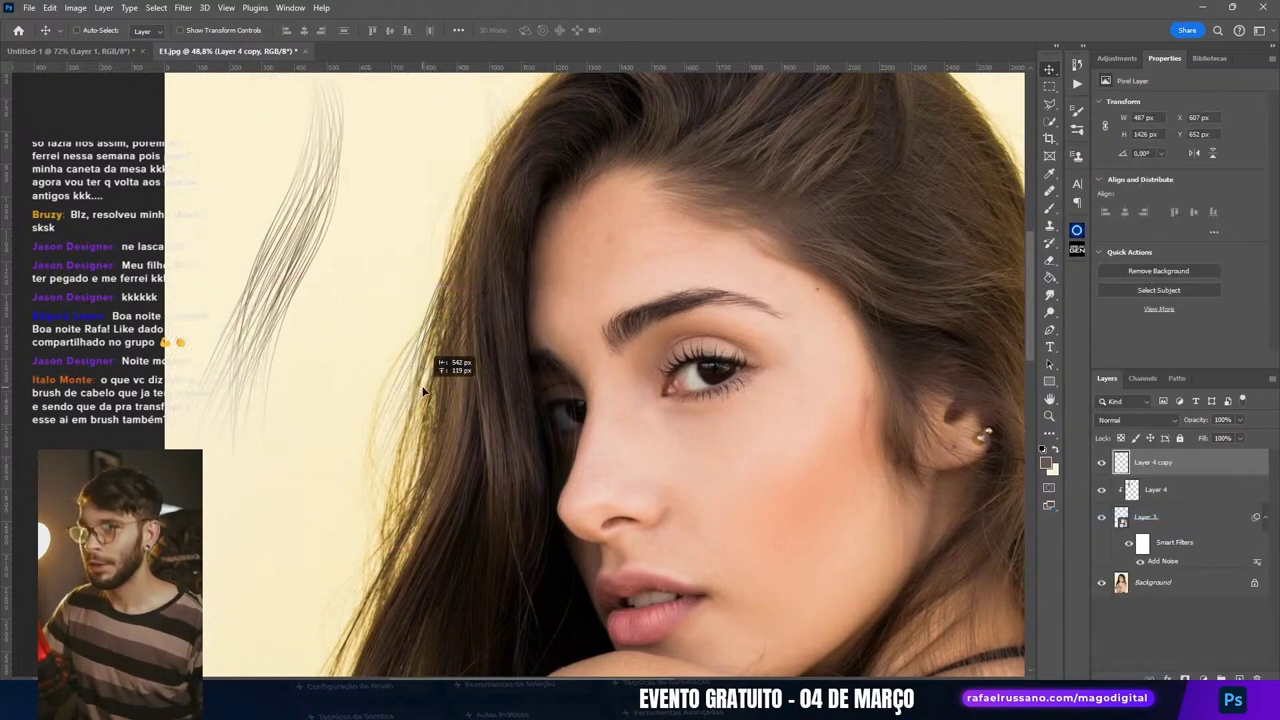
pyautogui.moveTo(357, 243); pyautogui.dragTo(482, 497)
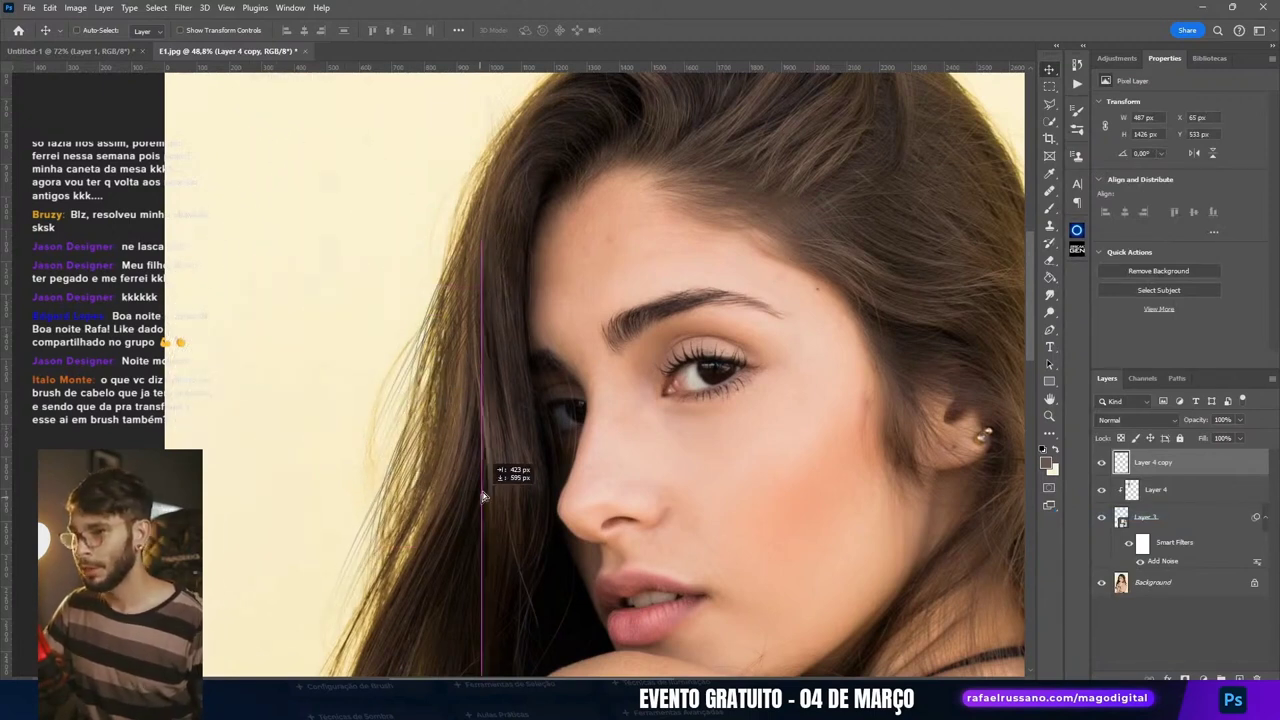
# Step: Duplicate the strands, stretch them, and rotate about 28° onto the top hairline
pyautogui.hotkey('ctrl', 'j')
pyautogui.hotkey('ctrl', 't')
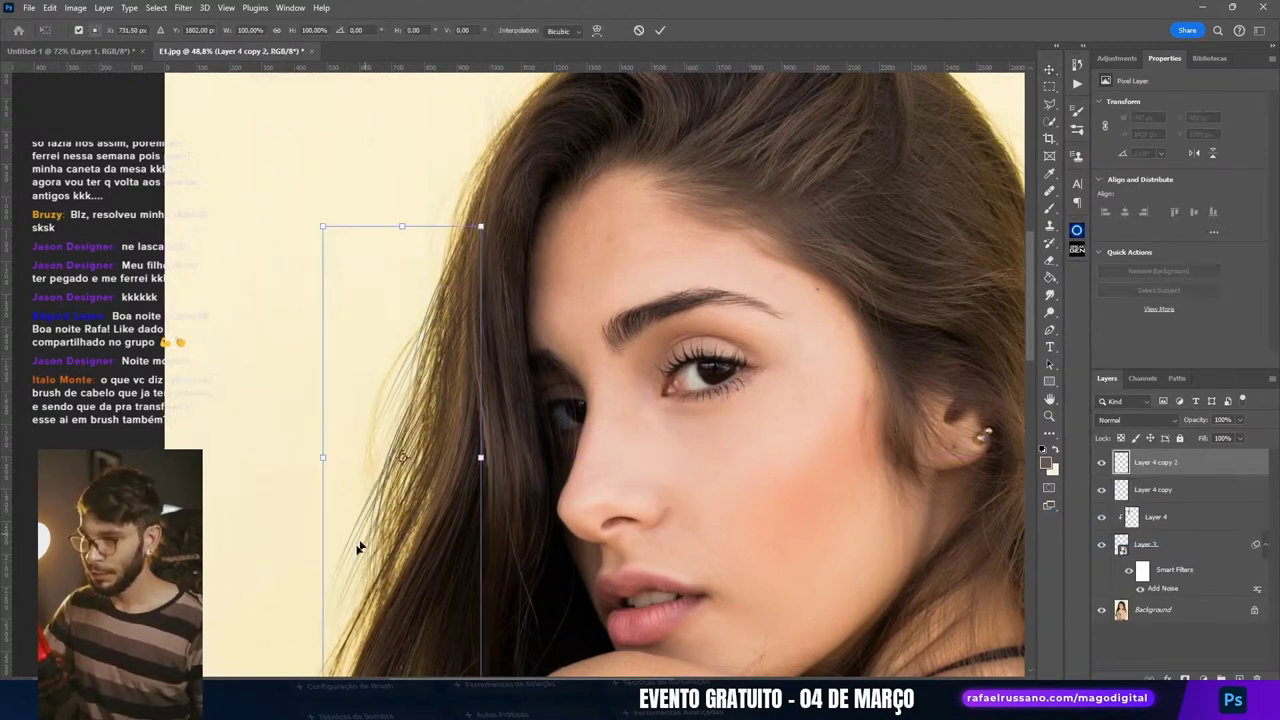
pyautogui.moveTo(404, 227); pyautogui.dragTo(429, 90)
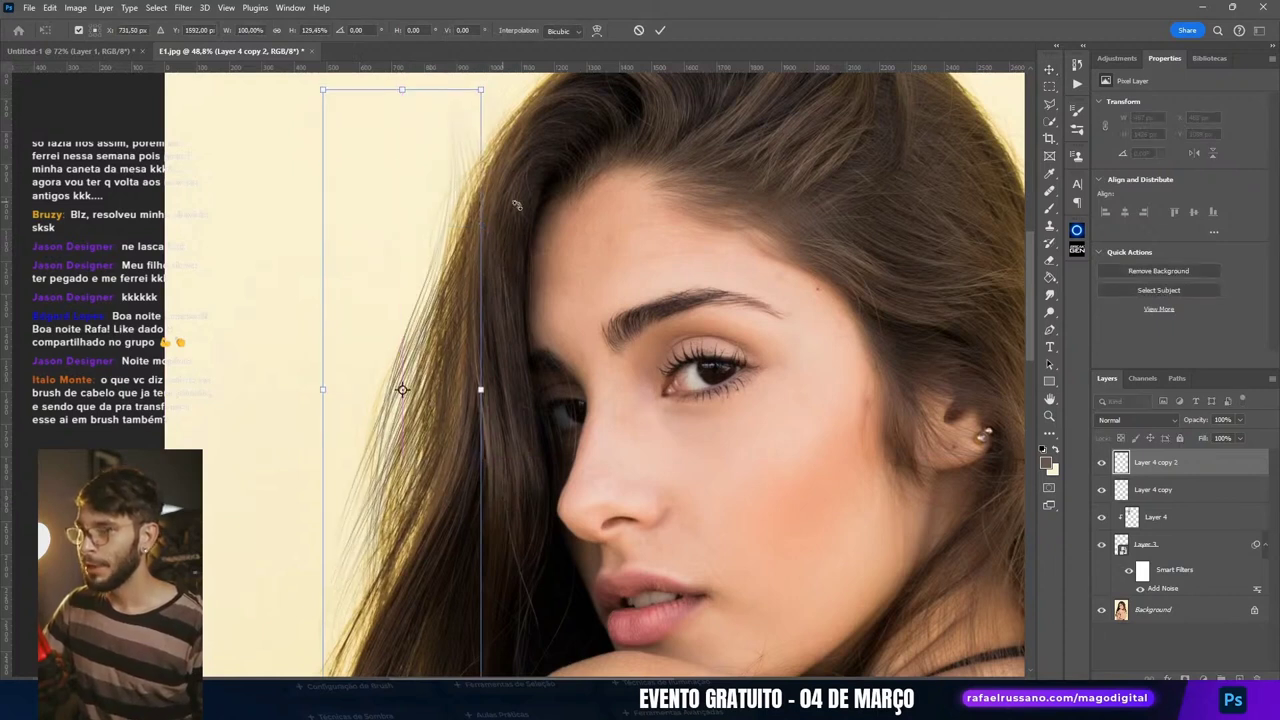
pyautogui.moveTo(517, 203); pyautogui.dragTo(603, 65)
pyautogui.scroll(3, 474, 297)
pyautogui.moveTo(474, 297); pyautogui.dragTo(520, 386)
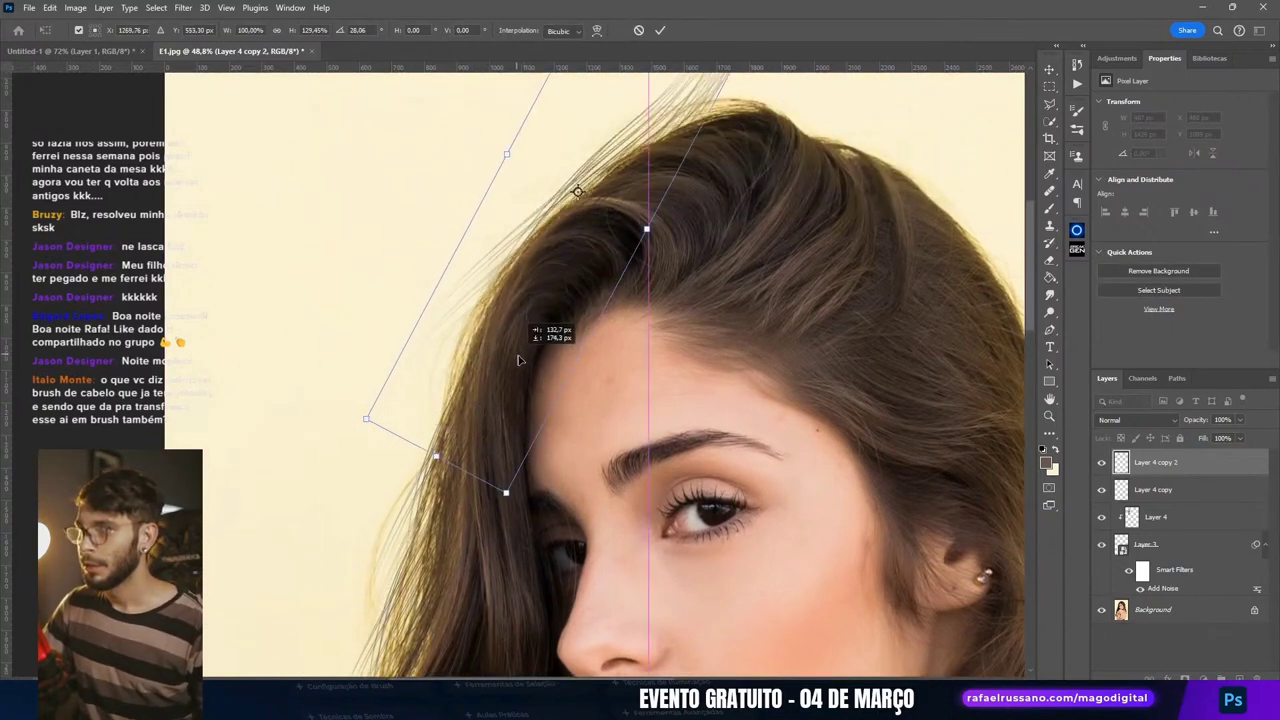
pyautogui.press('Return')
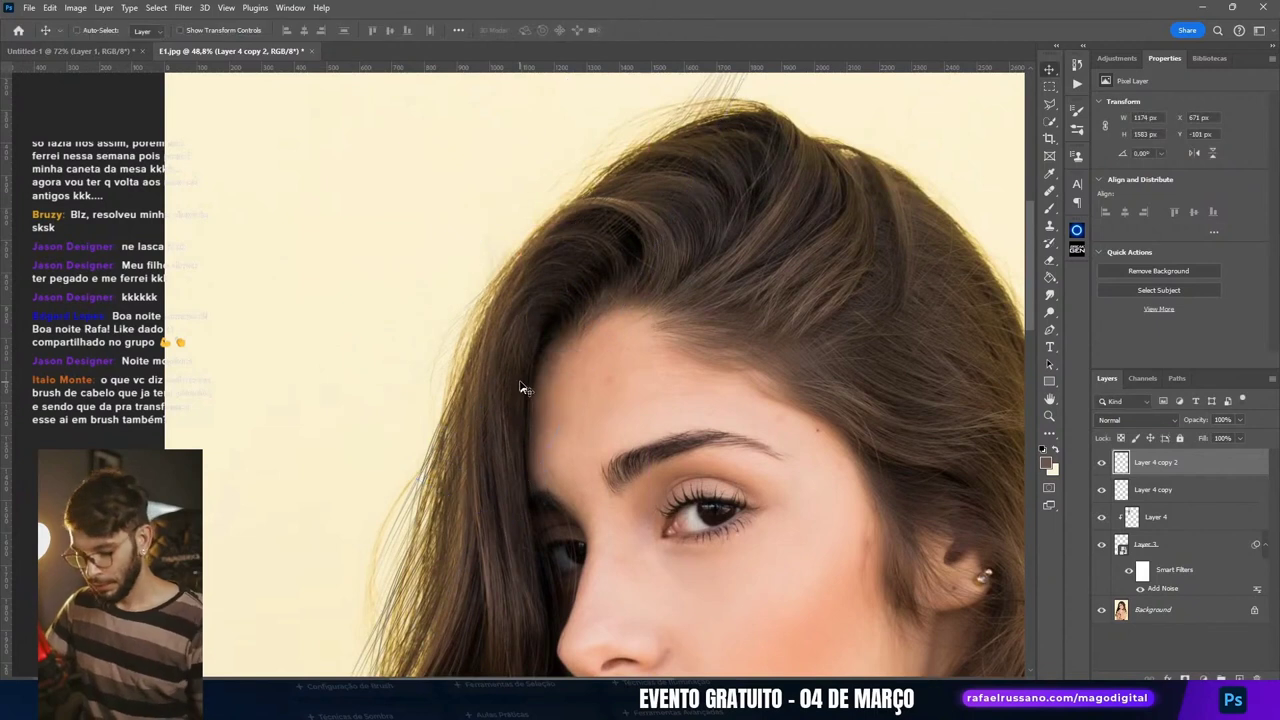
# Step: Duplicate the Layer 4 copy strands and drag the new copy up to the crown
pyautogui.press('e')
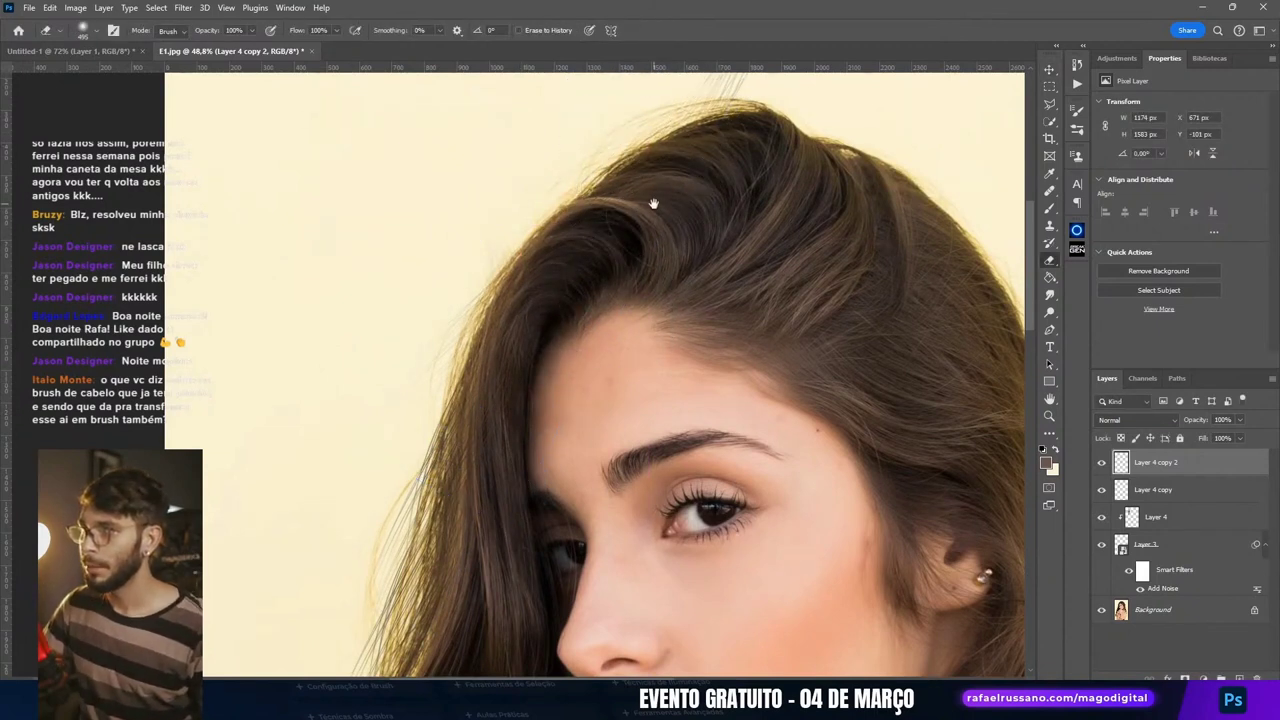
pyautogui.scroll(2, 640, 277)
pyautogui.press('v')
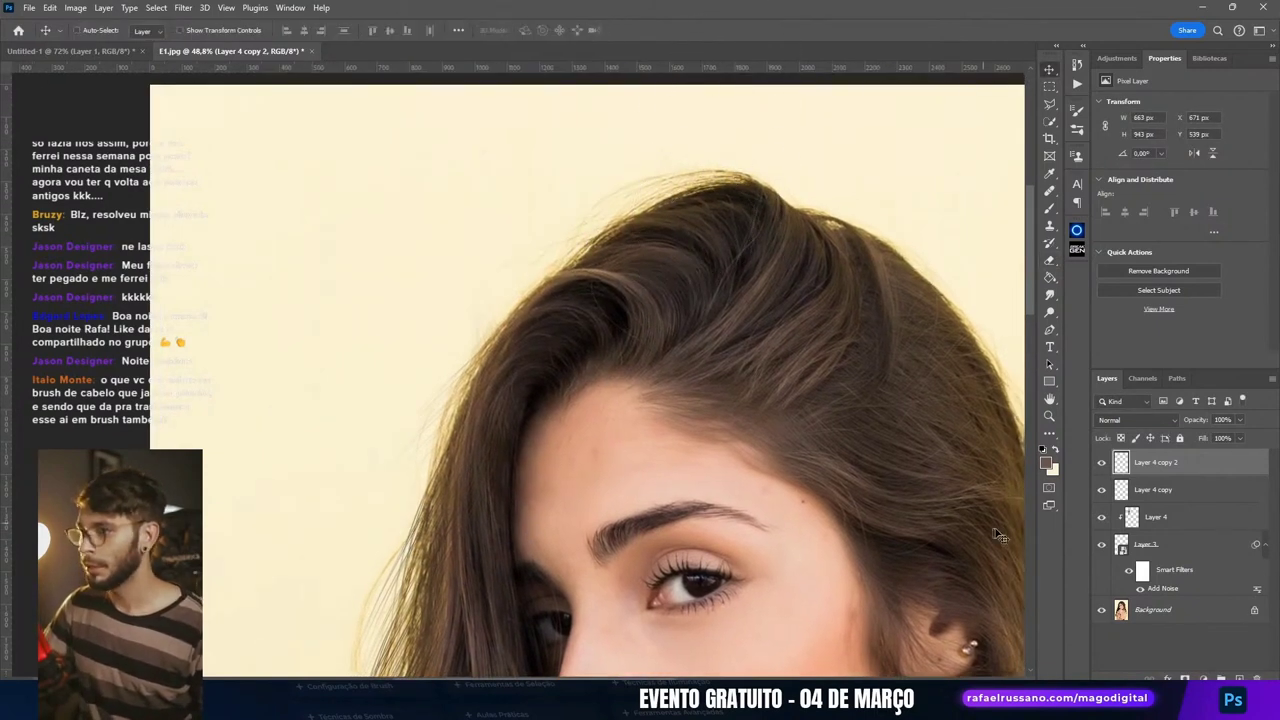
pyautogui.click(1130, 489)
pyautogui.keyDown('alt'); pyautogui.moveTo(558, 601); pyautogui.dragTo(770, 233); pyautogui.keyUp('alt')
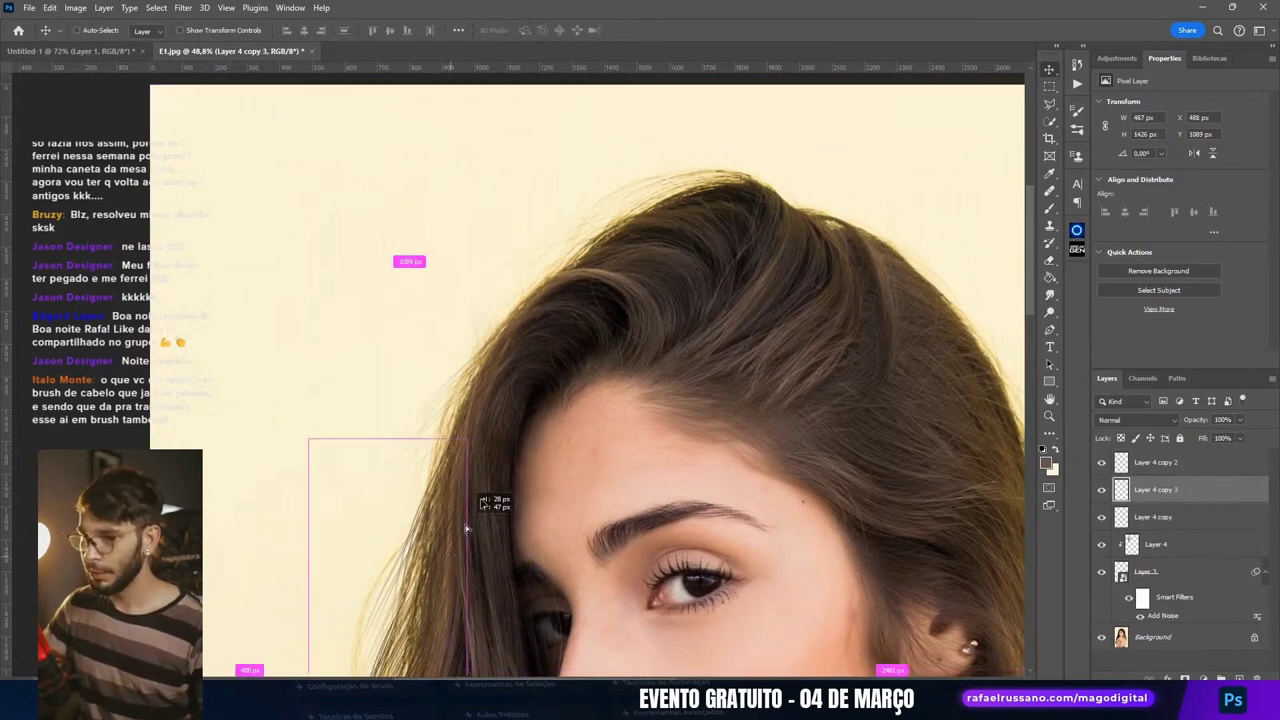
# Step: Flip Layer 4 copy 3 horizontally, rotate it about 87° and place it over the crown
pyautogui.hotkey('ctrl', 't')
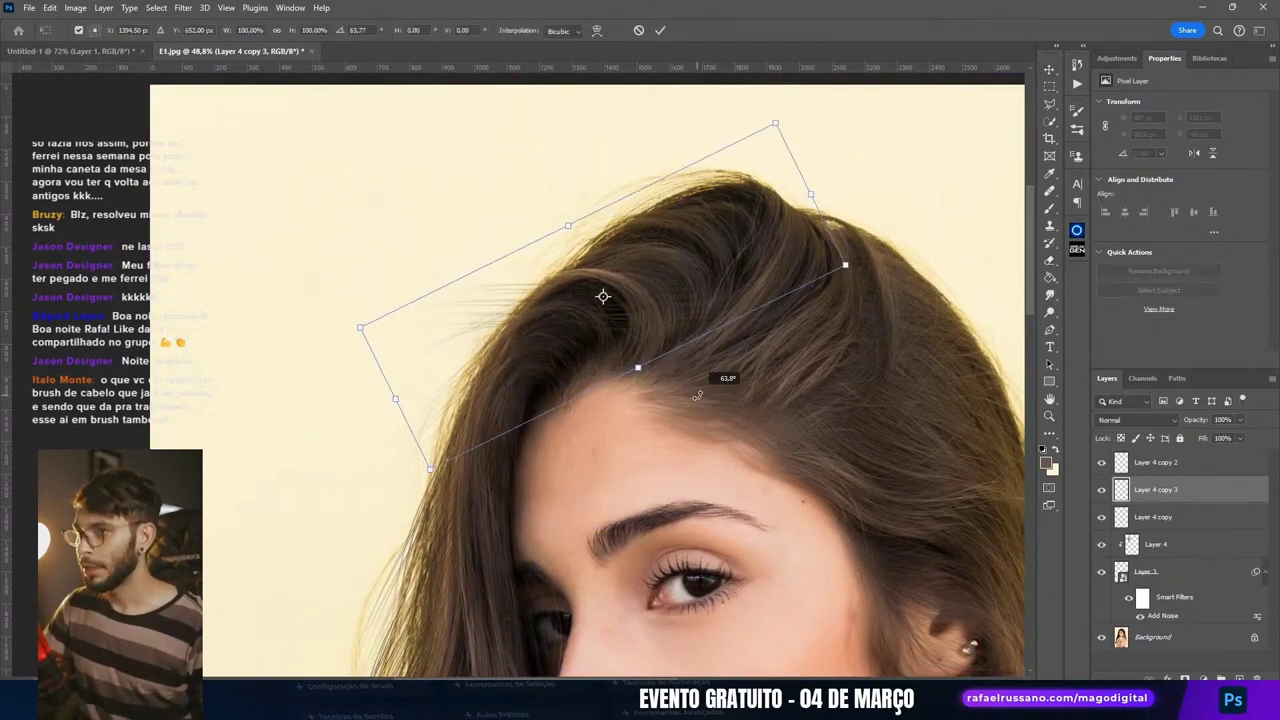
pyautogui.moveTo(770, 233); pyautogui.dragTo(618, 257)
pyautogui.rightClick(618, 257)
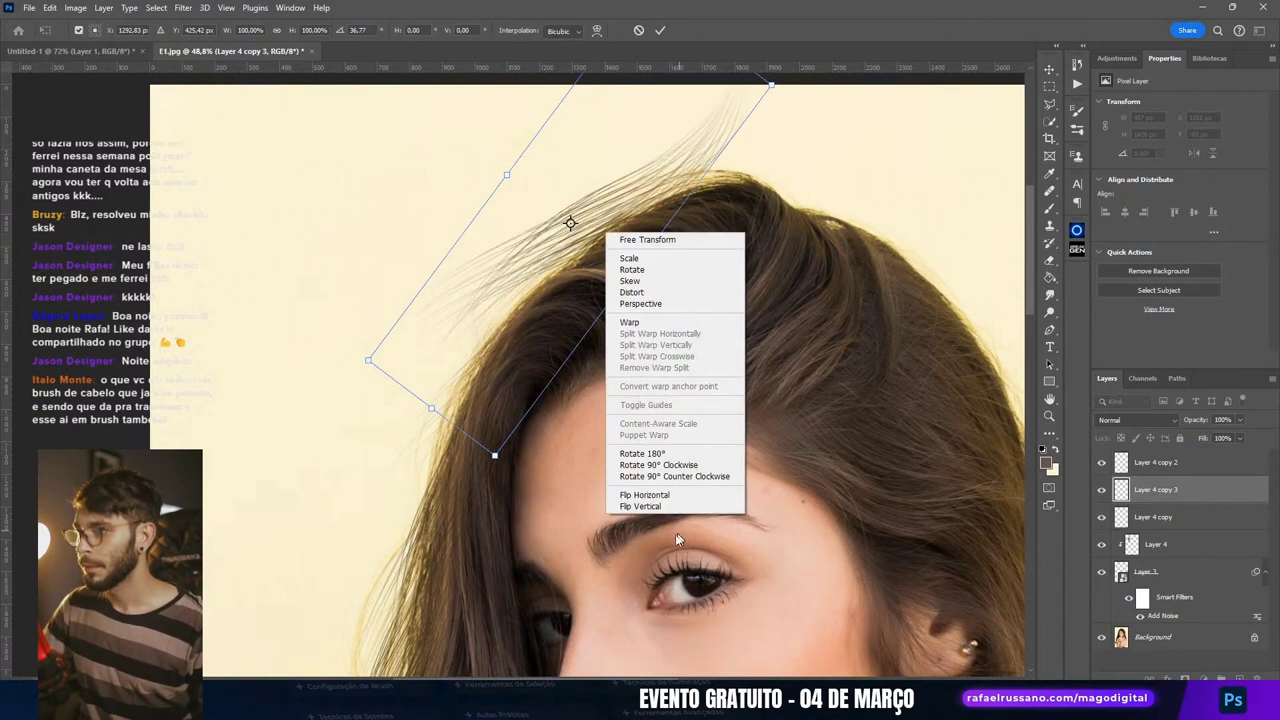
pyautogui.click(662, 503)
pyautogui.moveTo(626, 256); pyautogui.dragTo(511, 358)
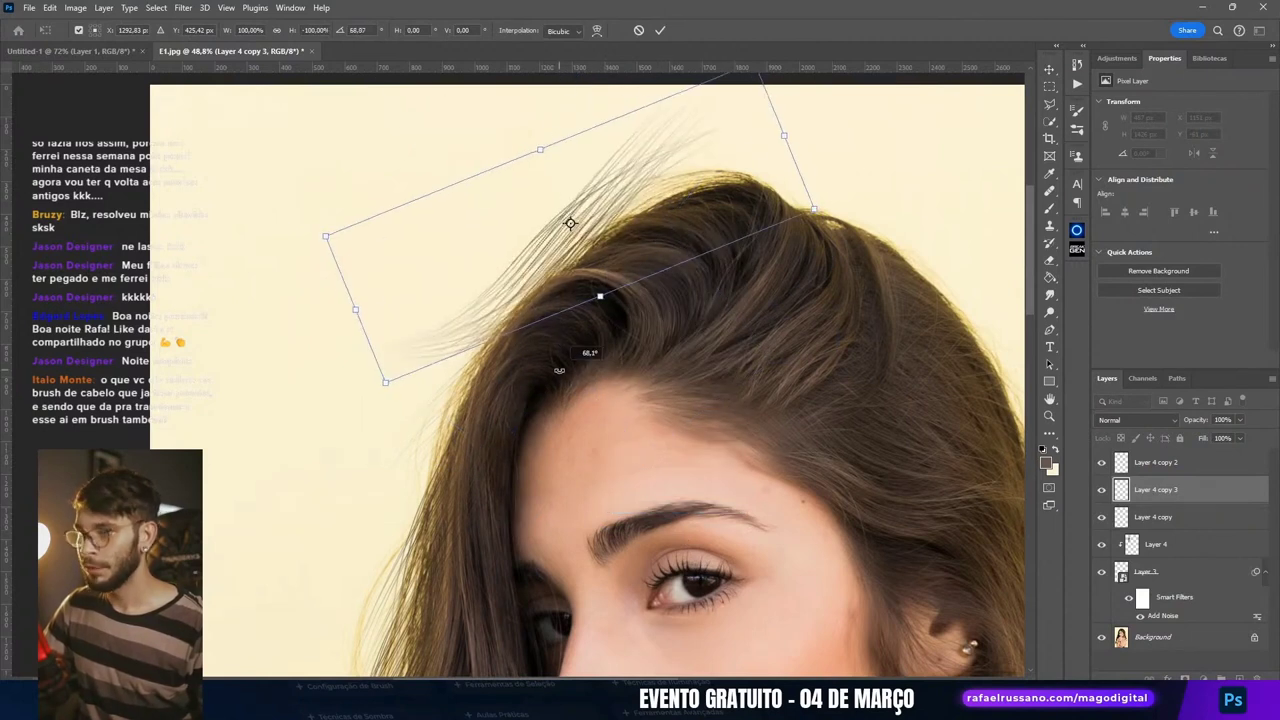
pyautogui.moveTo(530, 286); pyautogui.dragTo(578, 300)
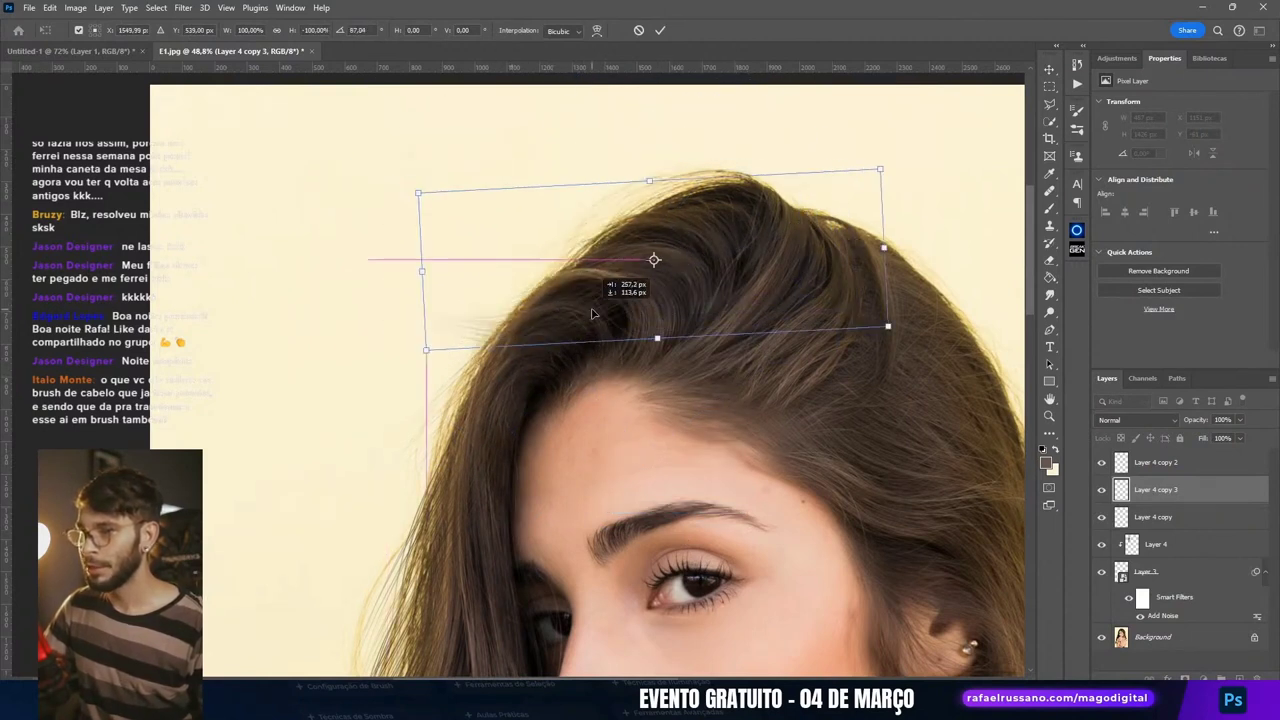
pyautogui.press('Return')
# Step: Nudge the strand layer into place, bring the whole portrait into view, then switch to OBS Studio
pyautogui.press('e')
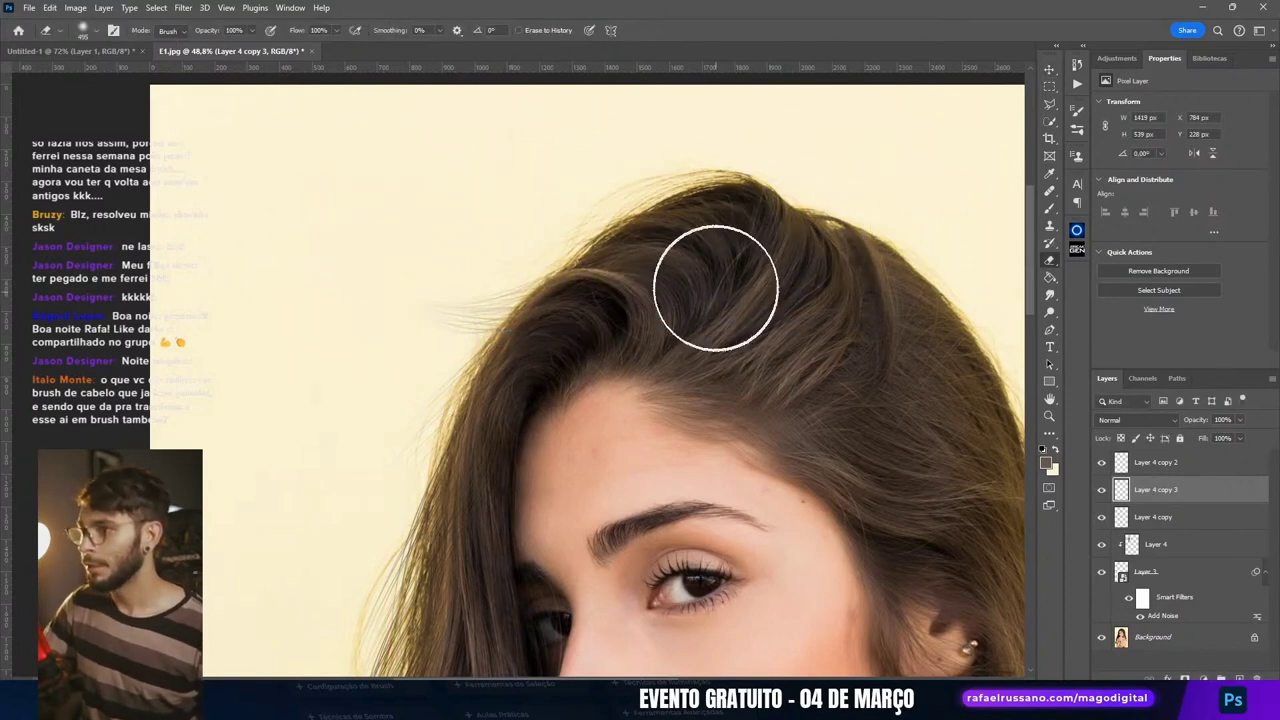
pyautogui.press('v')
pyautogui.moveTo(528, 340); pyautogui.dragTo(552, 368)
pyautogui.scroll(-6, 540, 295)
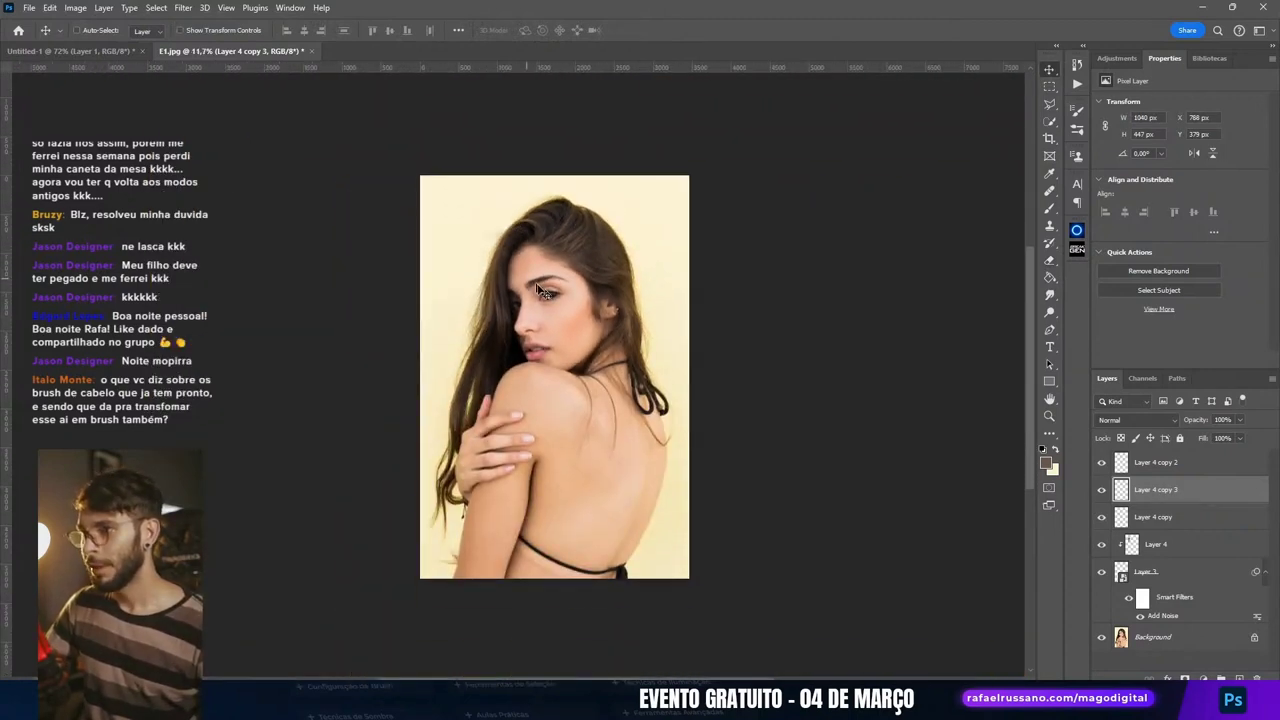
pyautogui.scroll(1, 540, 290)
pyautogui.scroll(1, 563, 337)
pyautogui.moveTo(529, 366); pyautogui.dragTo(705, 370)
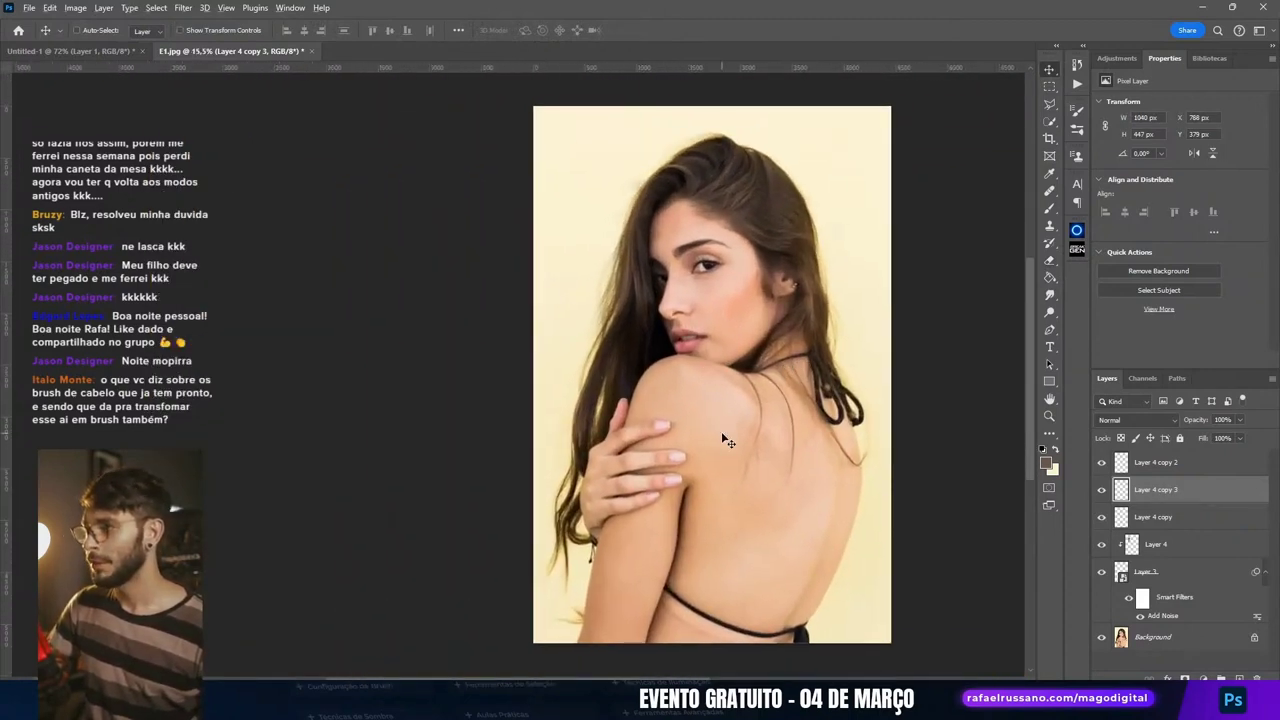
pyautogui.scroll(1, 723, 435)
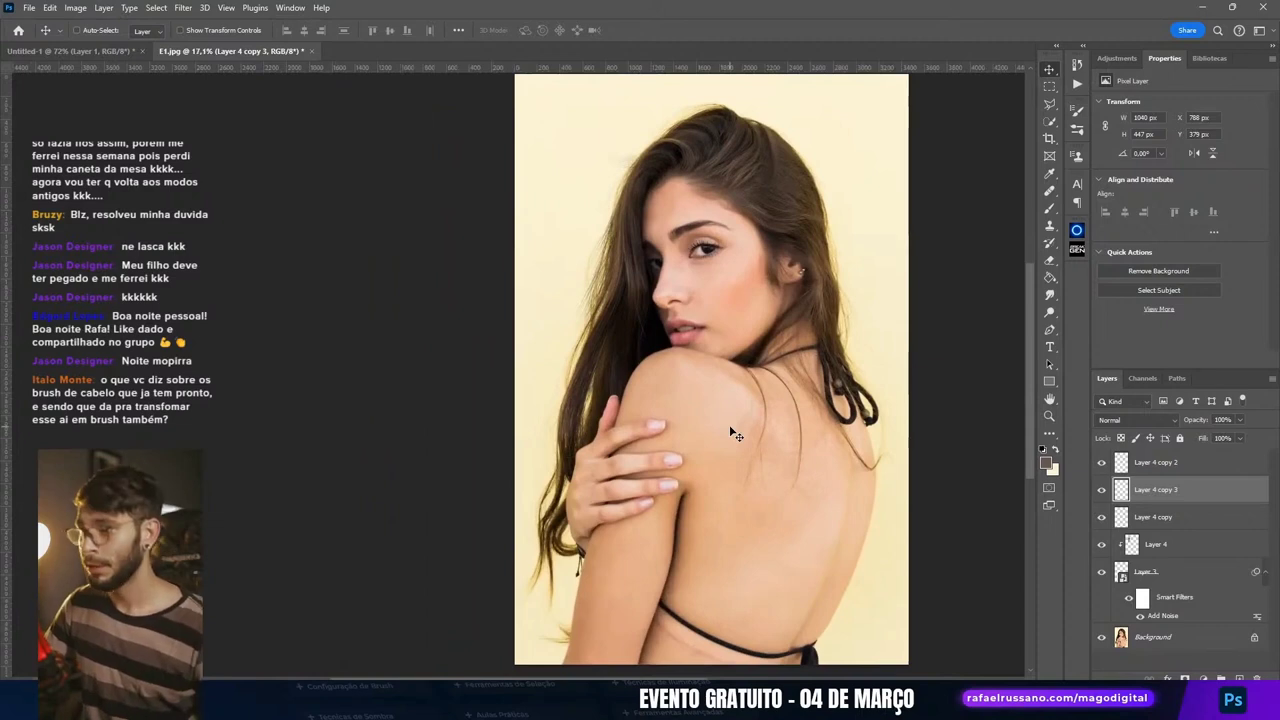
pyautogui.hotkey('alt', 'Tab')
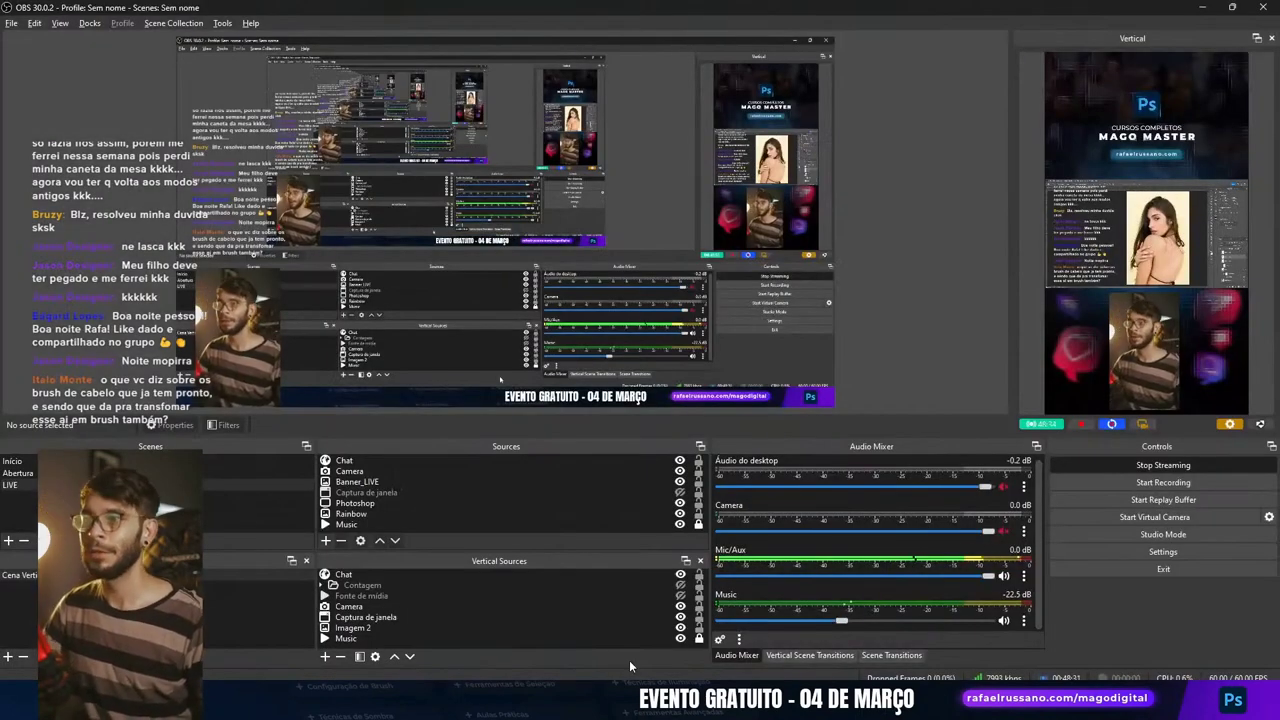
# Step: Select the Photoshop capture source in OBS Studio and return to the Photoshop portrait
pyautogui.click(684, 503)
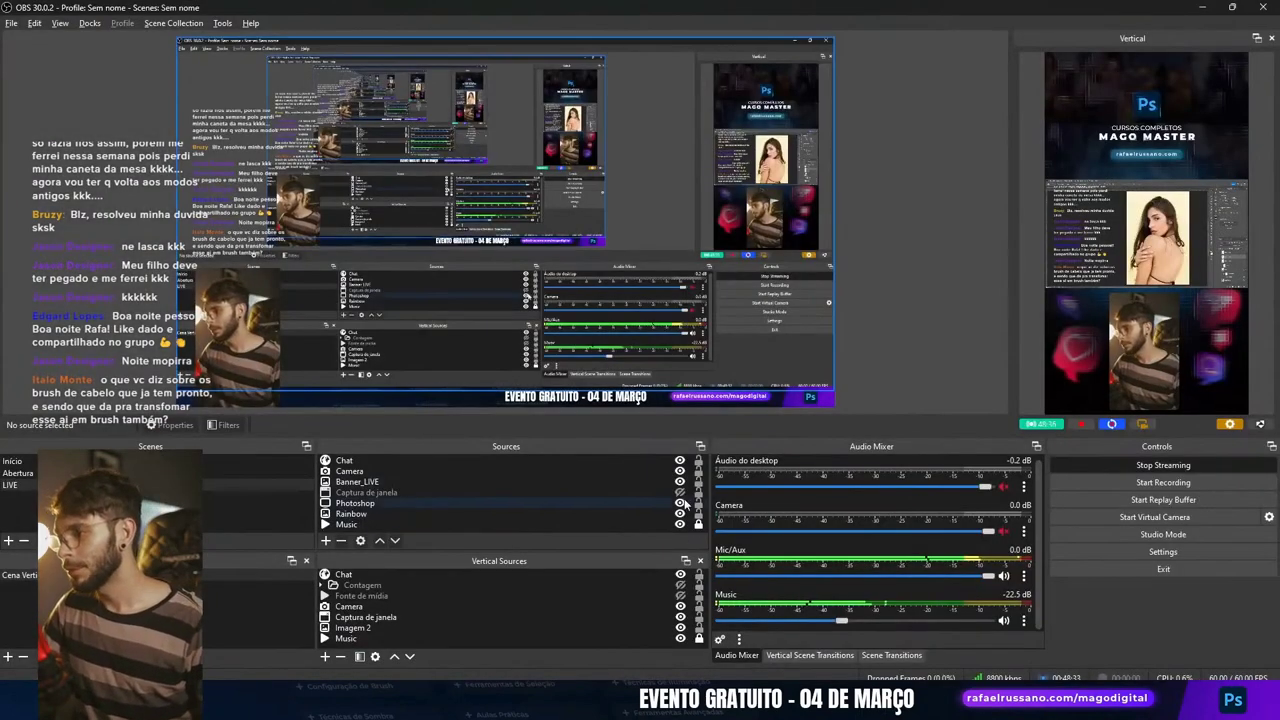
pyautogui.hotkey('alt', 'Tab')
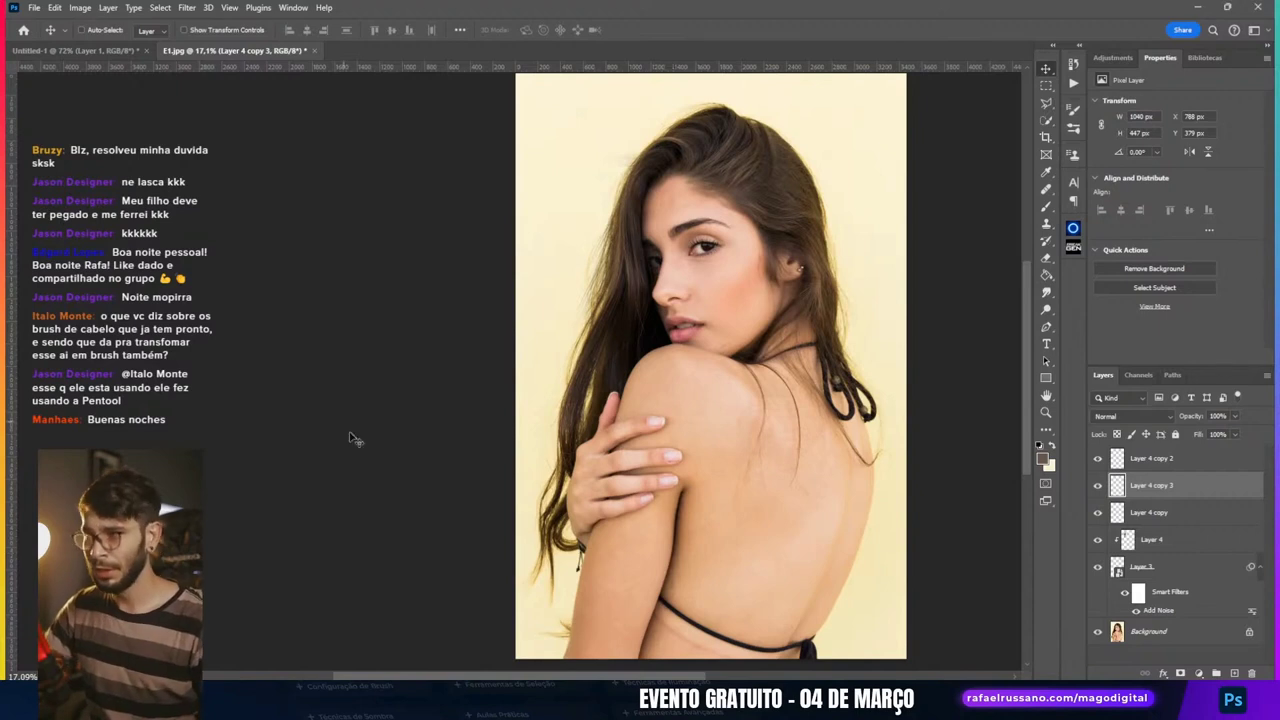
pyautogui.click(1140, 517)
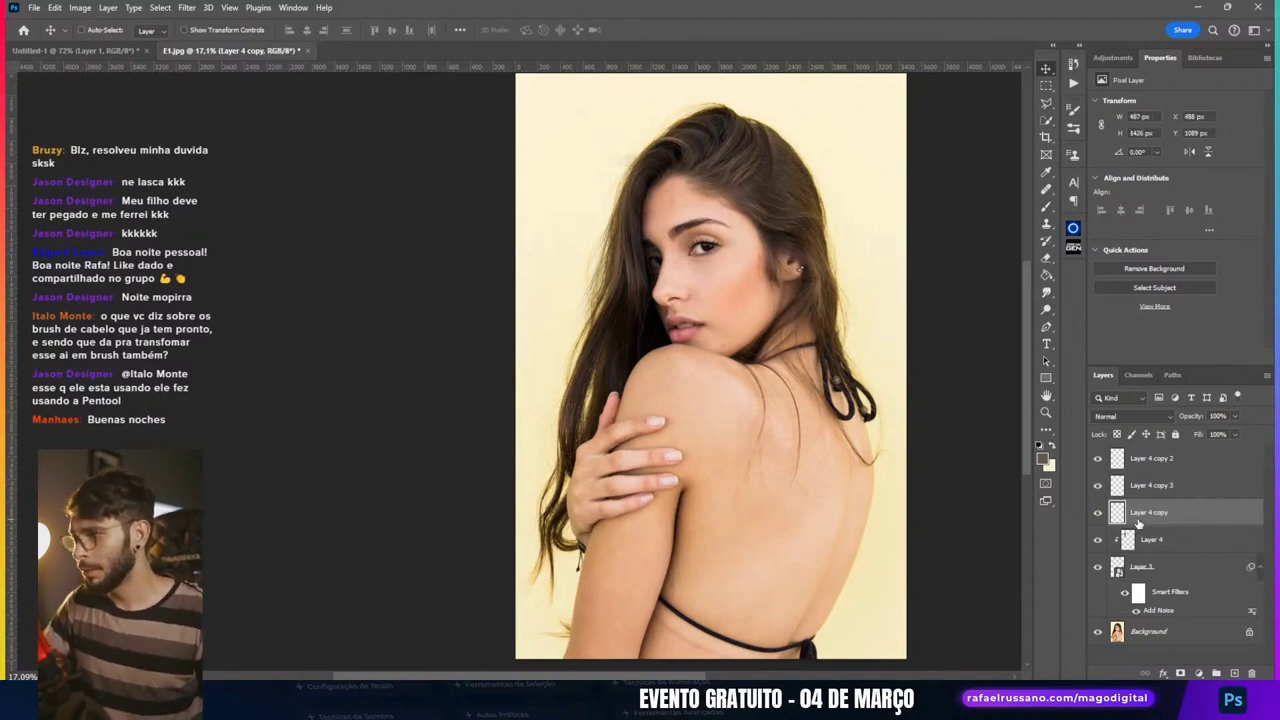
pyautogui.moveTo(1140, 520); pyautogui.dragTo(1140, 447)
pyautogui.moveTo(647, 351); pyautogui.dragTo(585, 205)
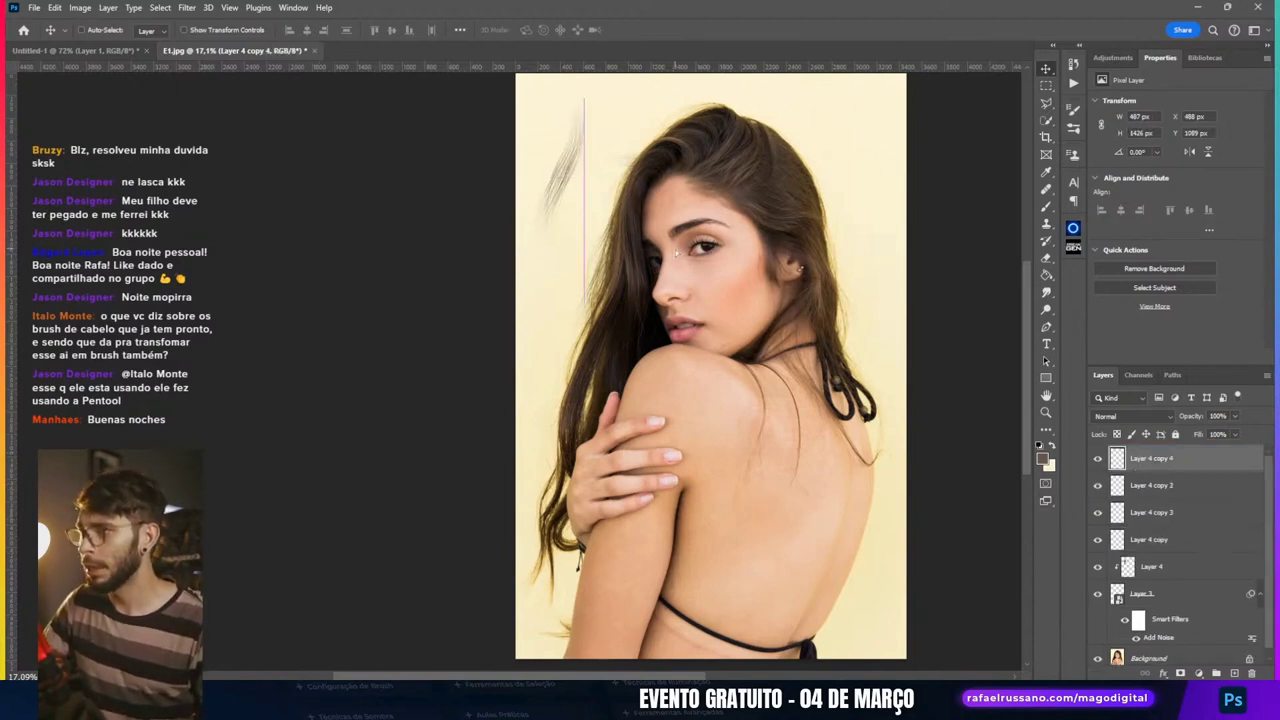
pyautogui.hotkey('ctrl', 't')
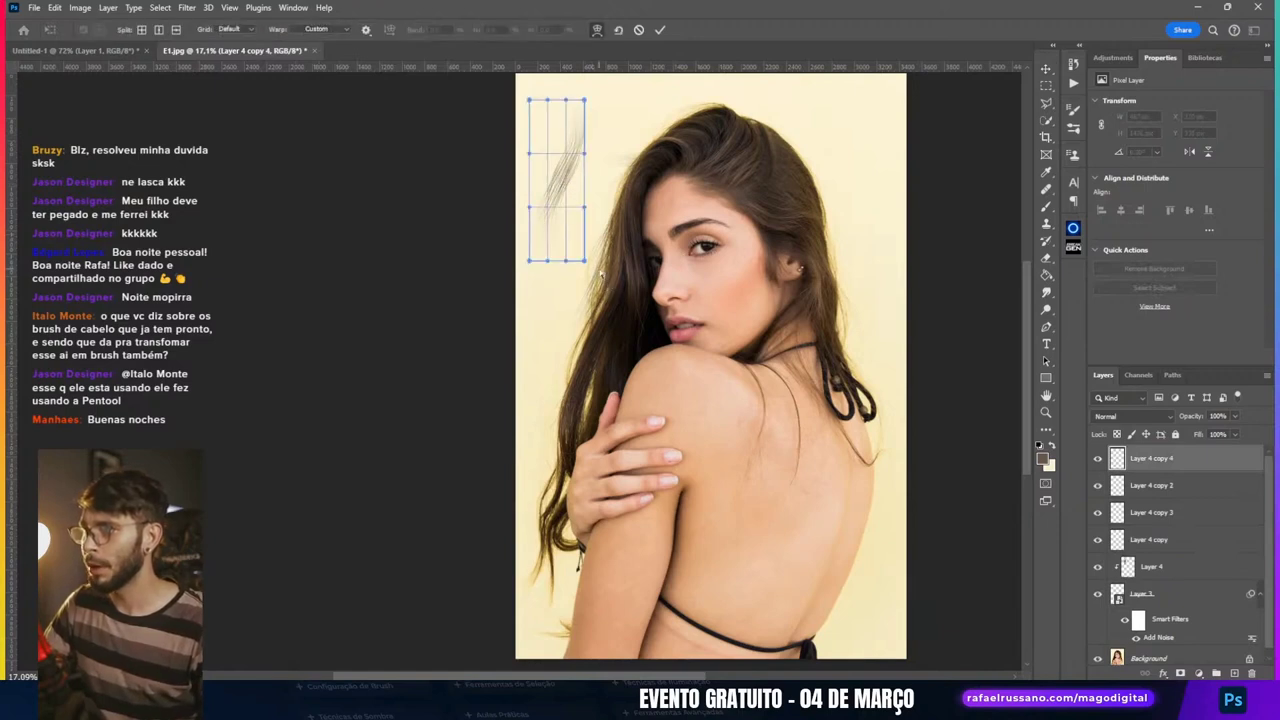
pyautogui.moveTo(578, 245); pyautogui.dragTo(628, 325)
pyautogui.moveTo(531, 229); pyautogui.dragTo(510, 243)
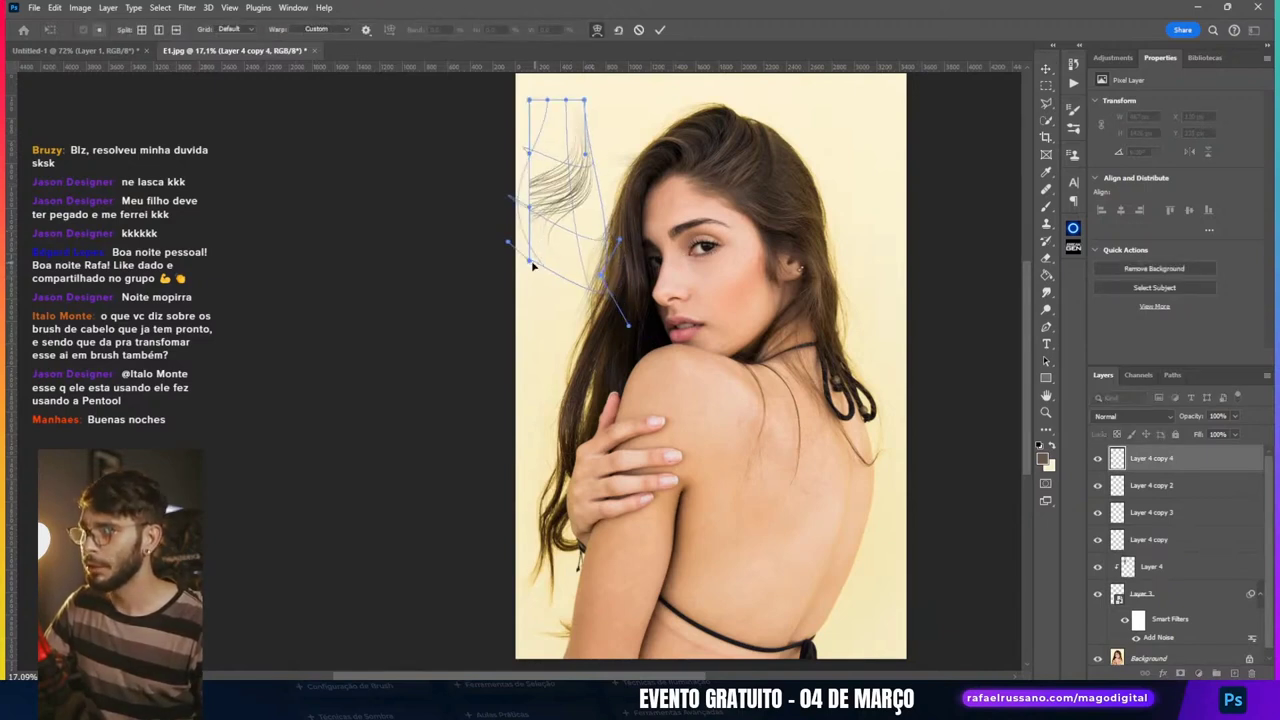
pyautogui.moveTo(536, 316); pyautogui.dragTo(539, 406)
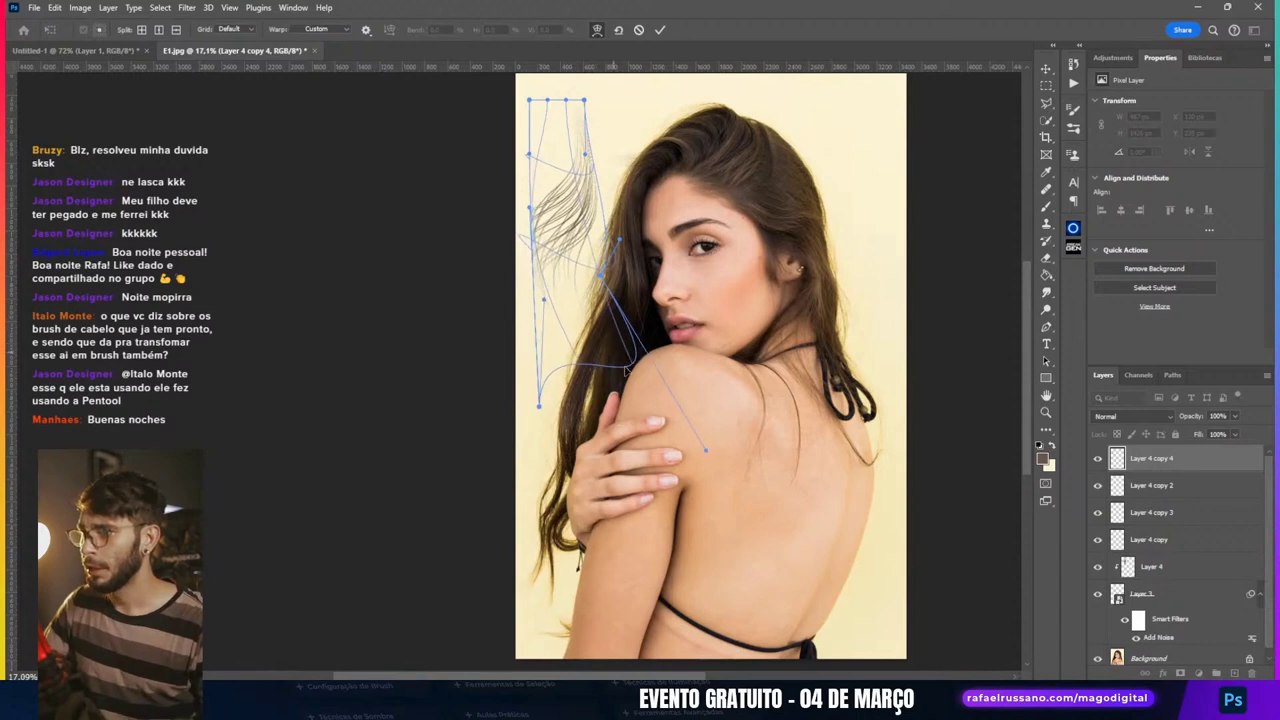
pyautogui.moveTo(600, 300); pyautogui.dragTo(670, 426)
pyautogui.moveTo(604, 280); pyautogui.dragTo(755, 605)
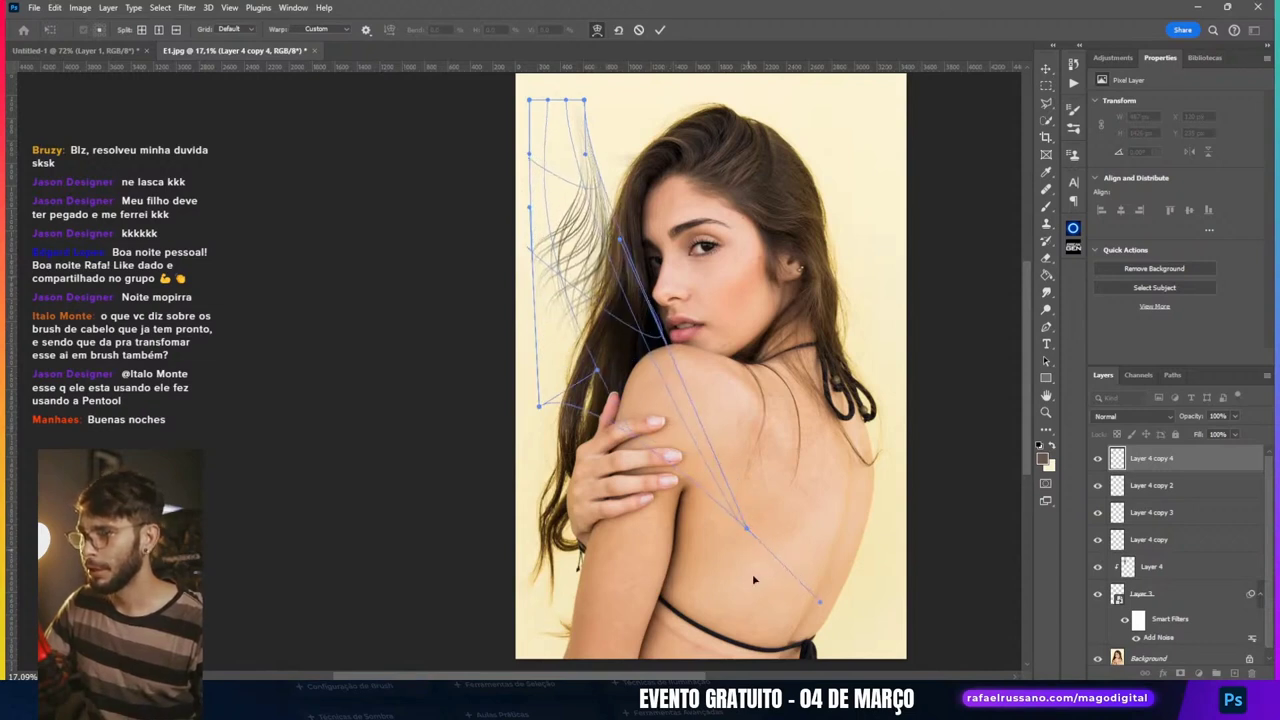
pyautogui.click(660, 30)
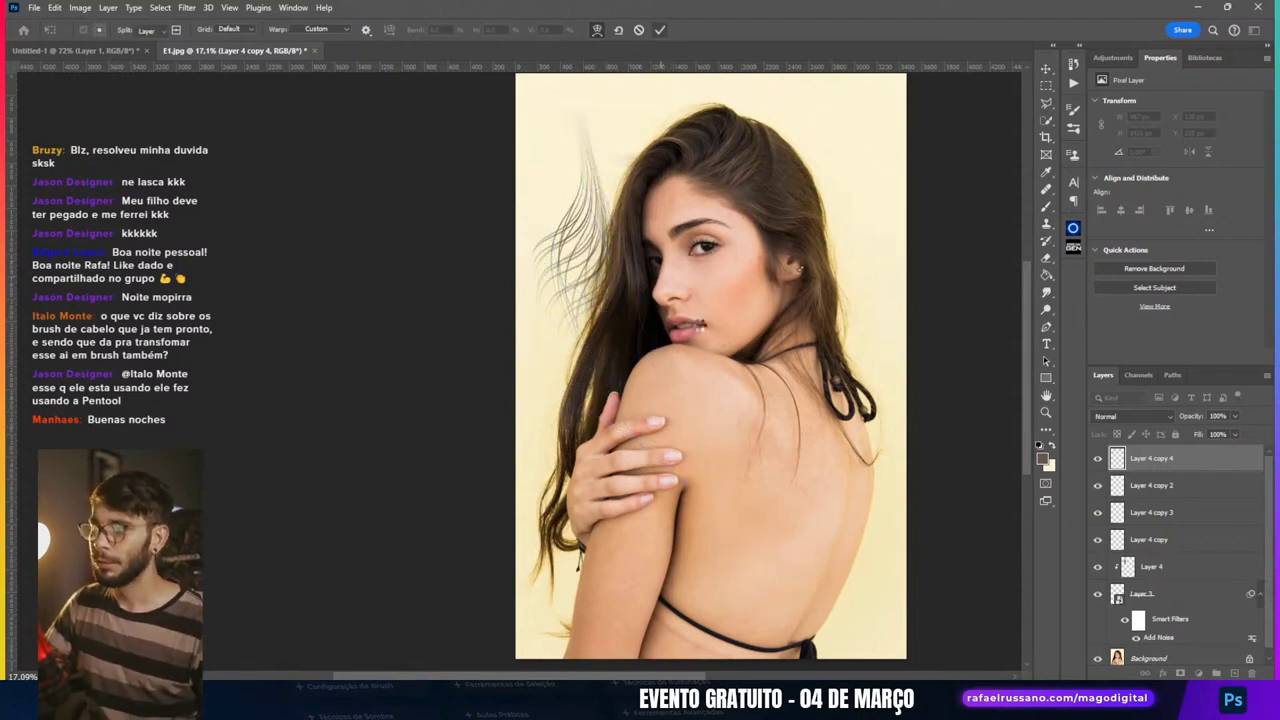
pyautogui.press('Delete')
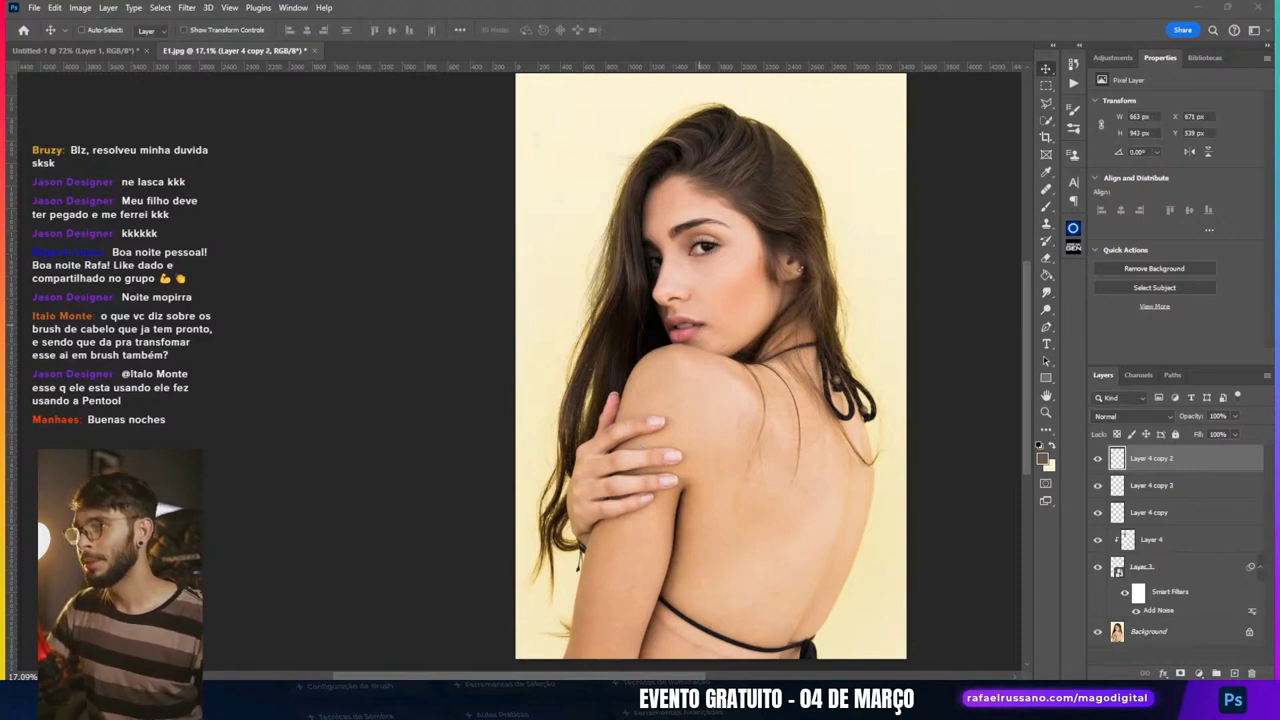